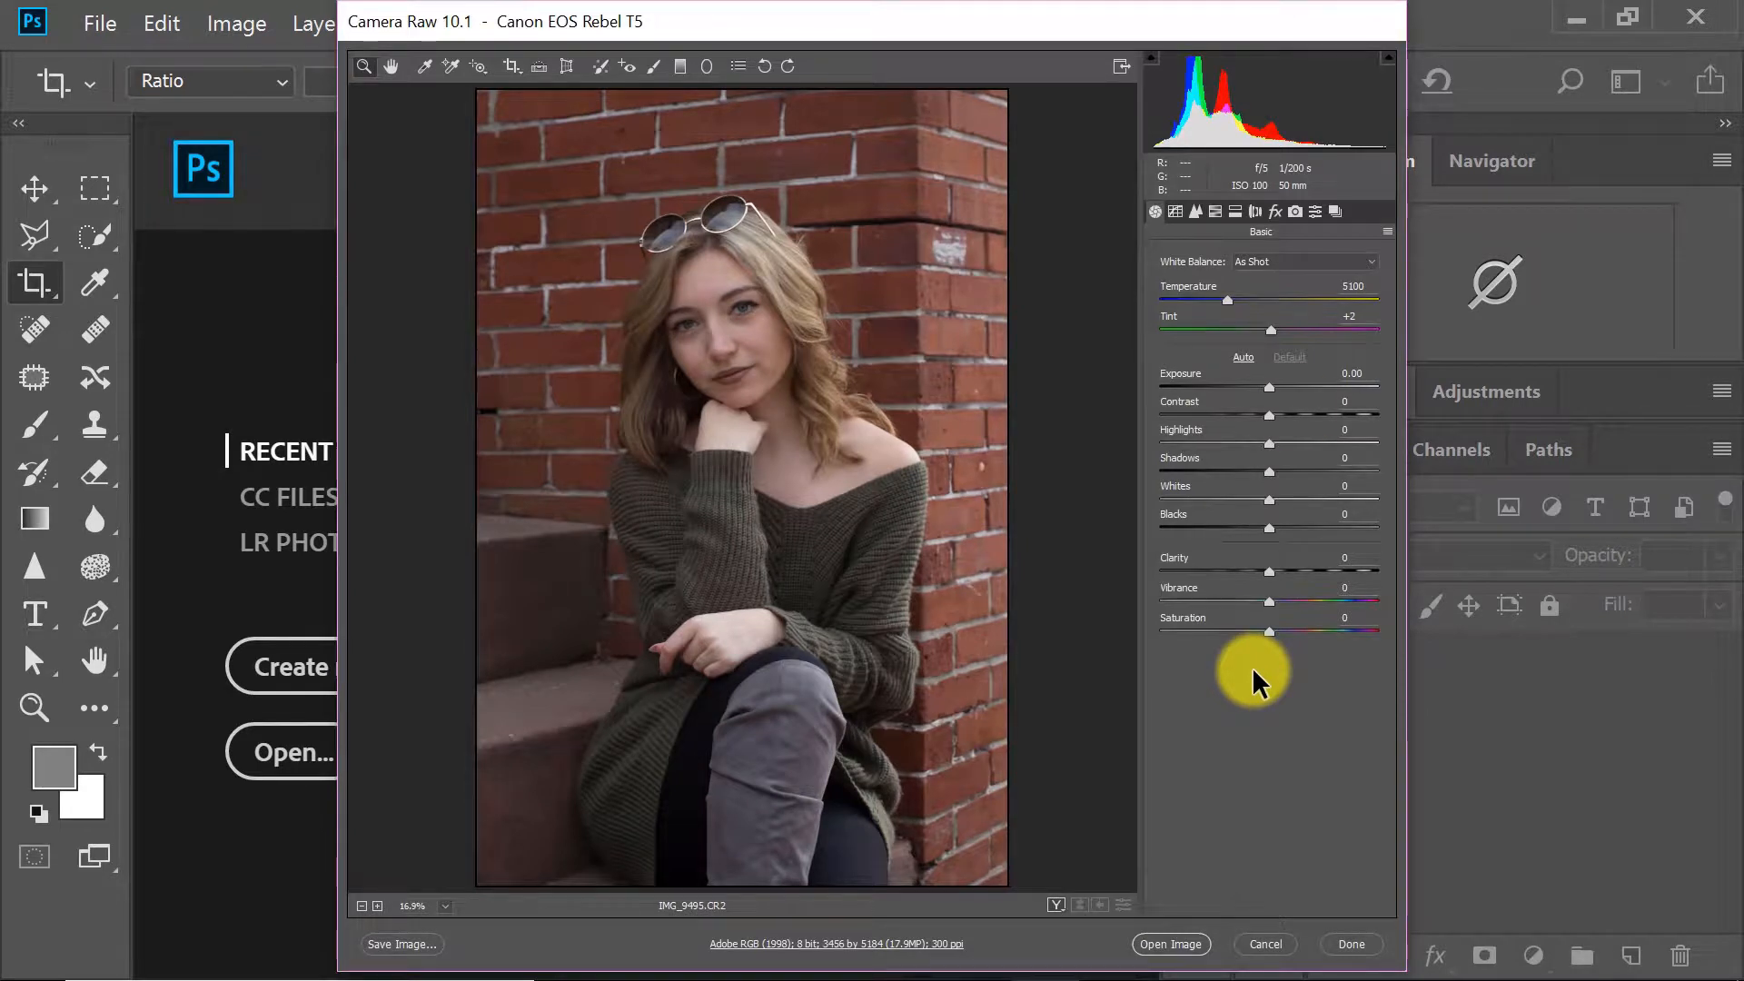
# Set the portrait's exposure to +0.40, shadows to +6, blacks to +12 and clarity to +15.
pyautogui.moveTo(1275, 383); pyautogui.dragTo(1271, 382)
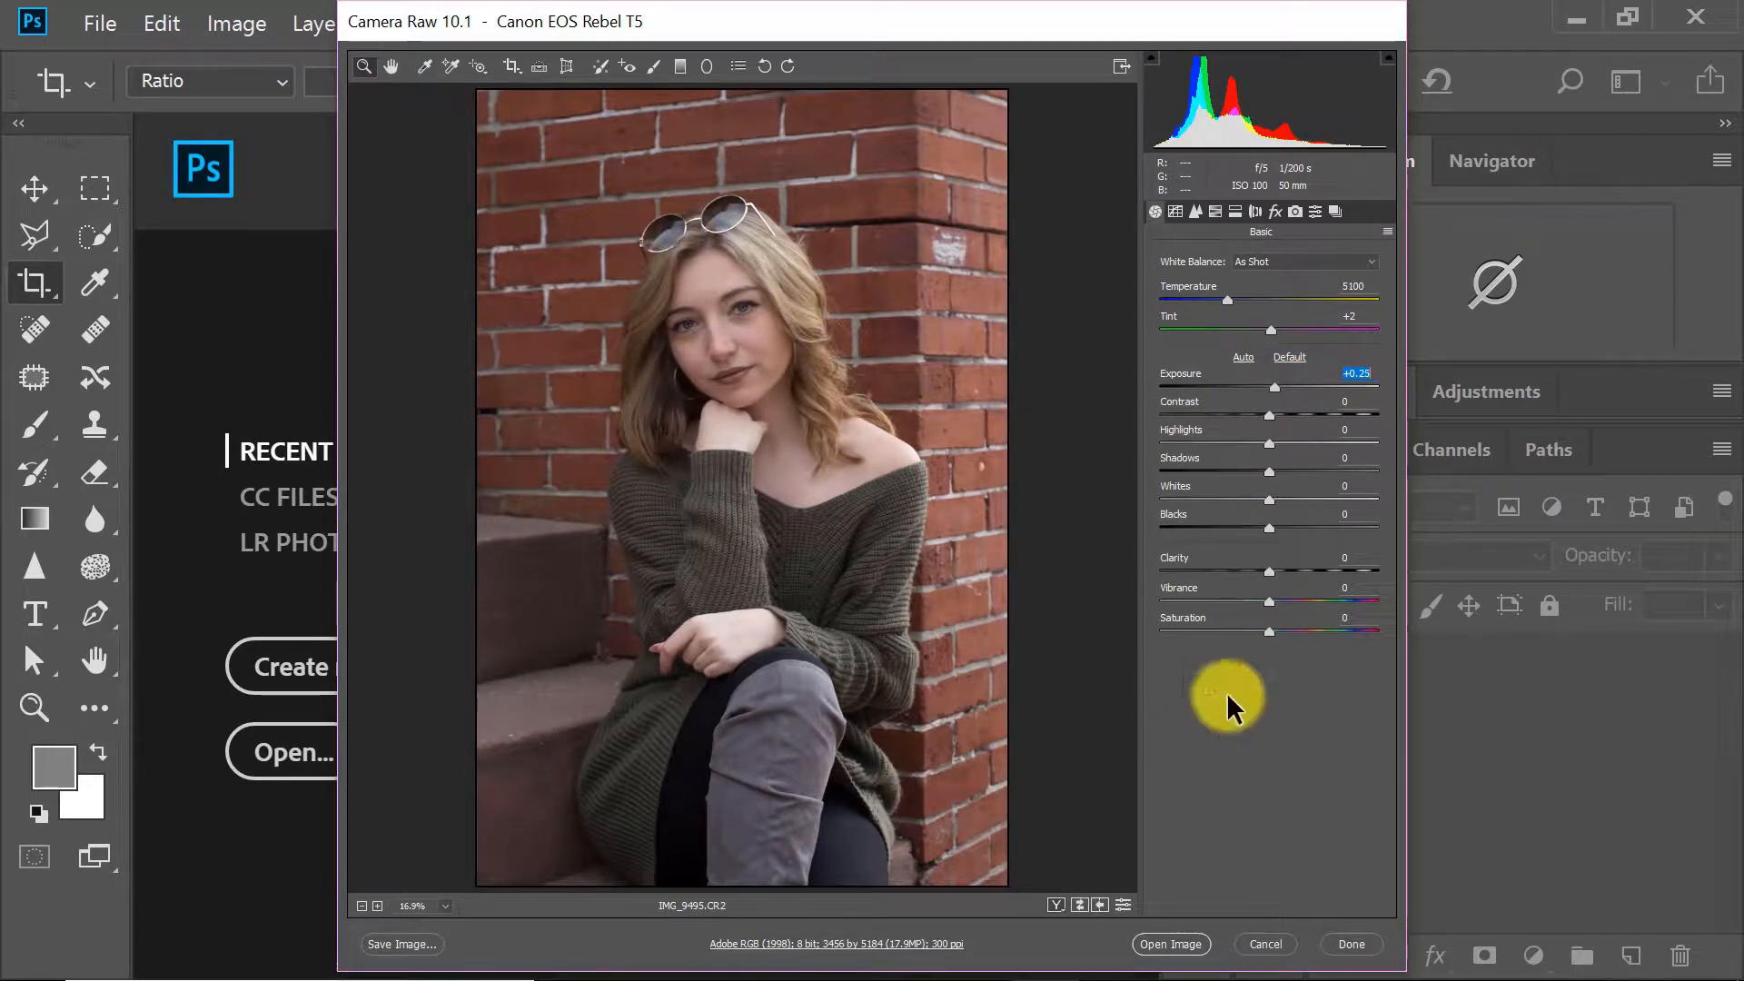
pyautogui.moveTo(1268, 569); pyautogui.dragTo(1280, 522)
pyautogui.click(1268, 521)
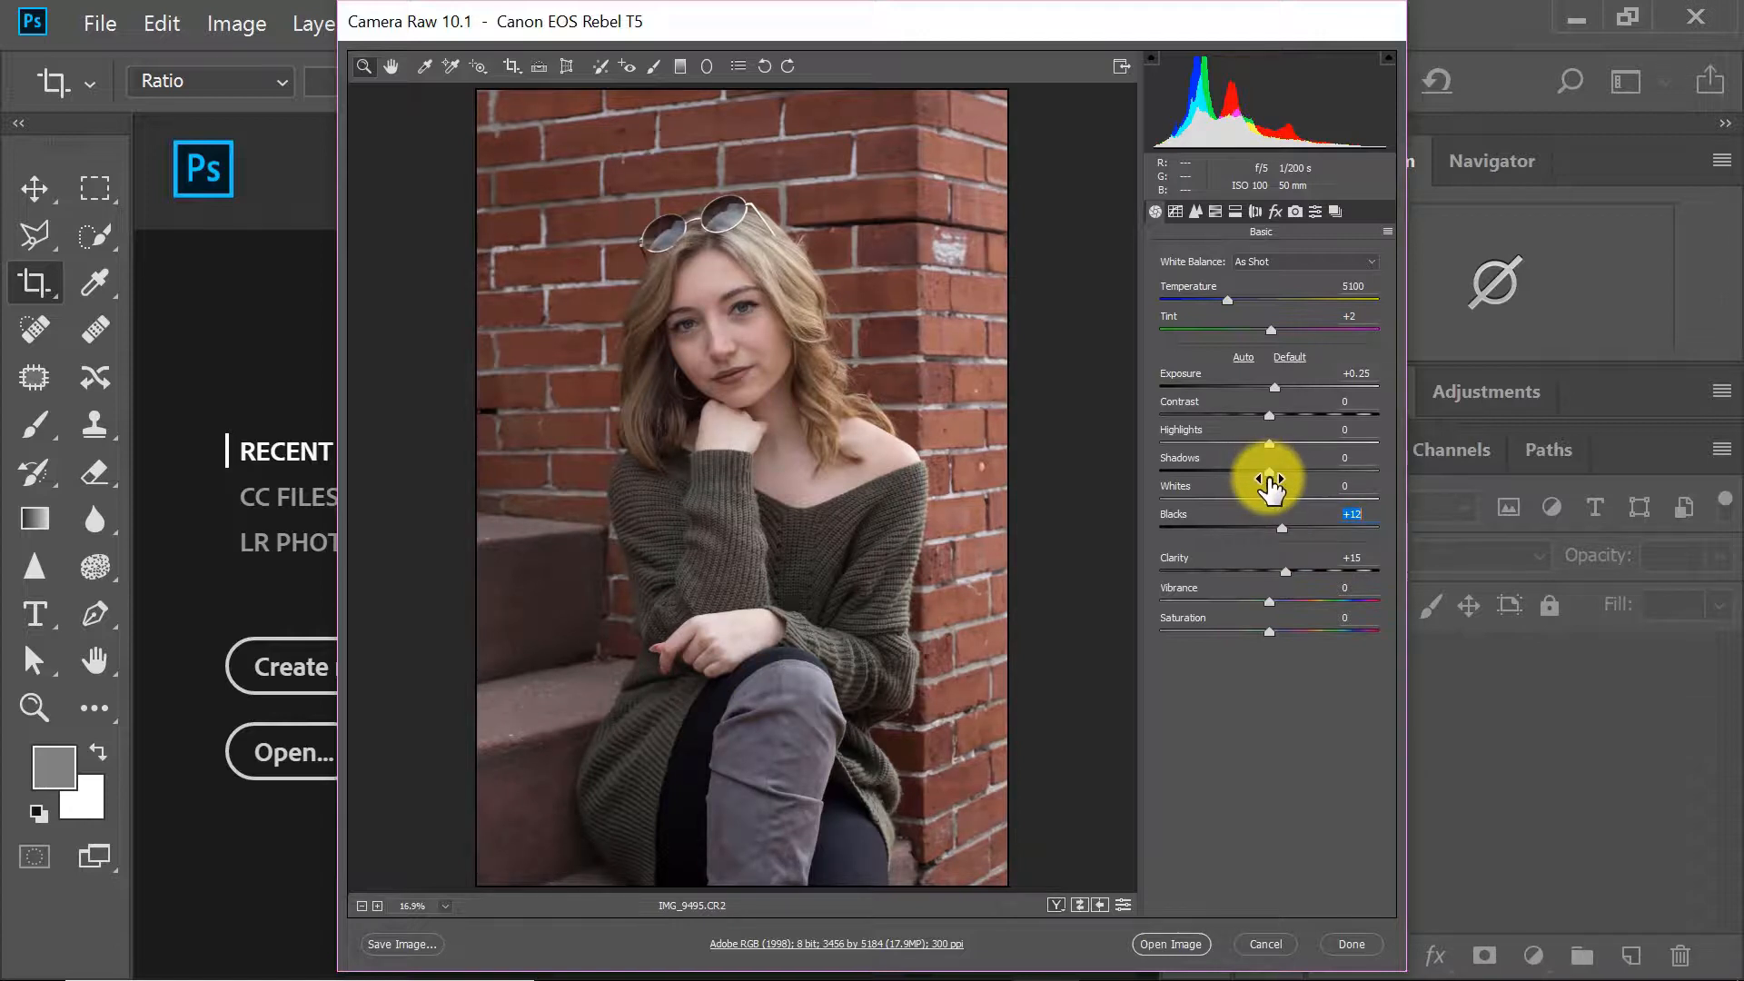
pyautogui.moveTo(1268, 472); pyautogui.dragTo(1277, 419)
pyautogui.click(1276, 382)
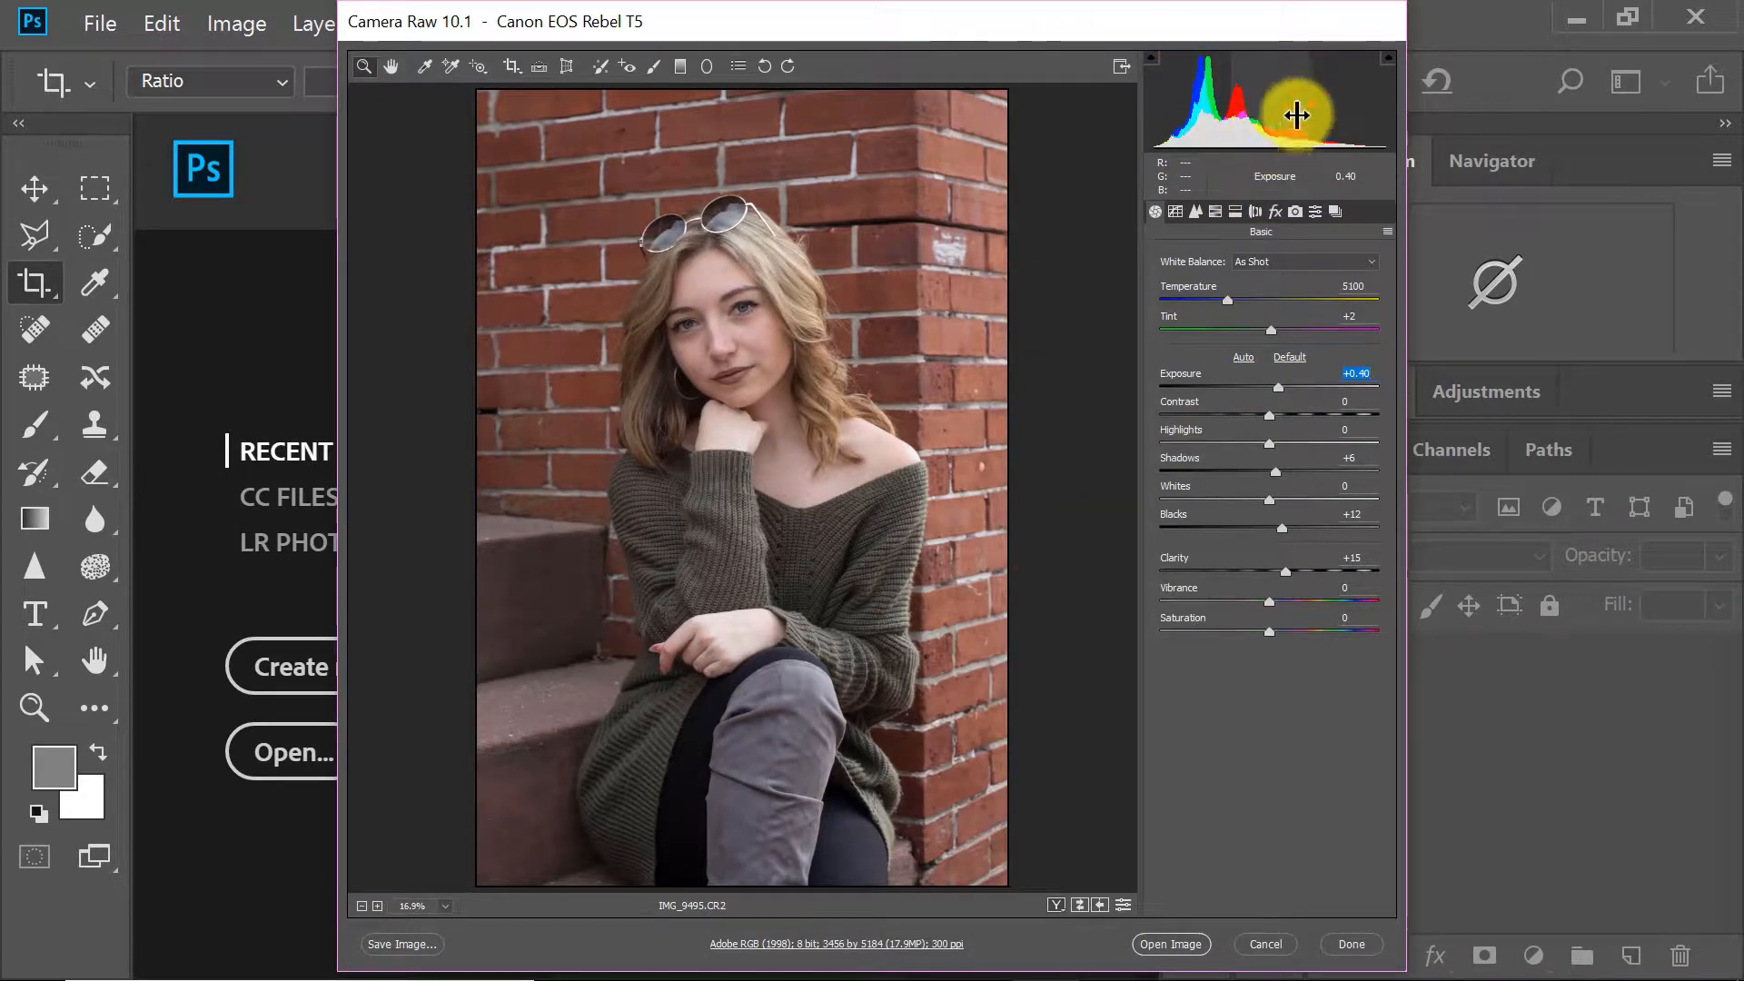
# Set the raw photo's sharpening amount to 28 and return to the basic adjustments.
pyautogui.click(1197, 211)
pyautogui.click(1198, 289)
pyautogui.moveTo(1197, 283); pyautogui.dragTo(1200, 283)
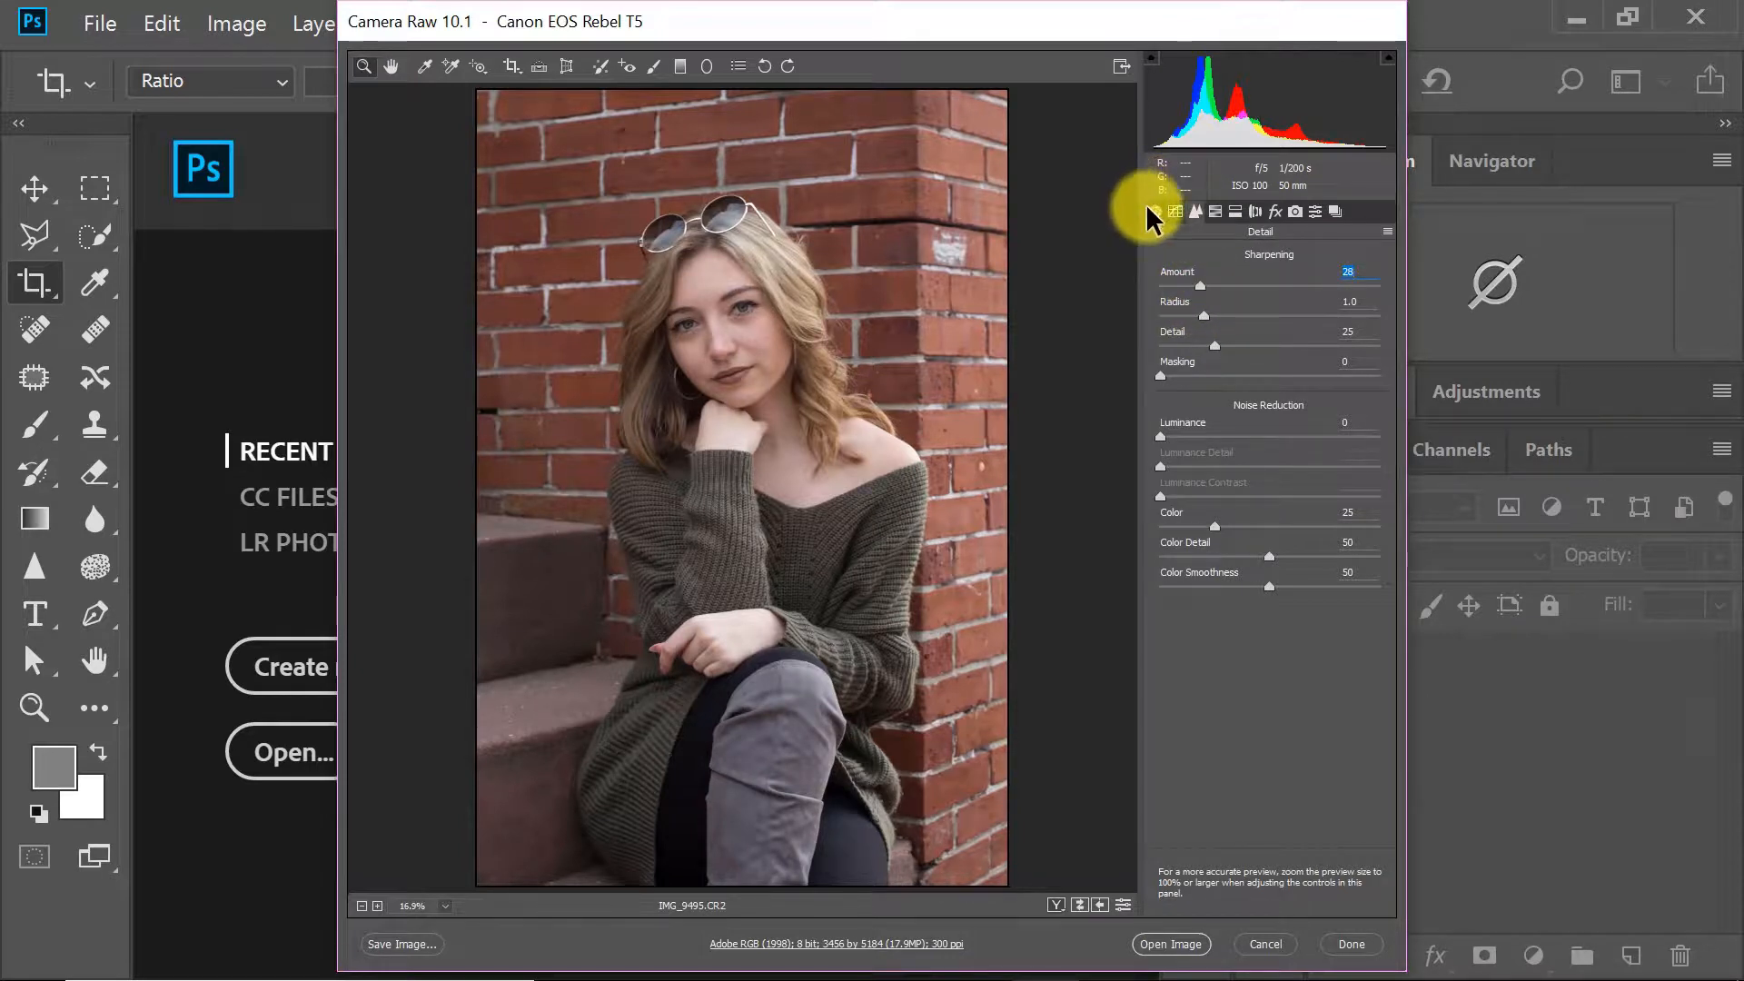
pyautogui.click(1154, 211)
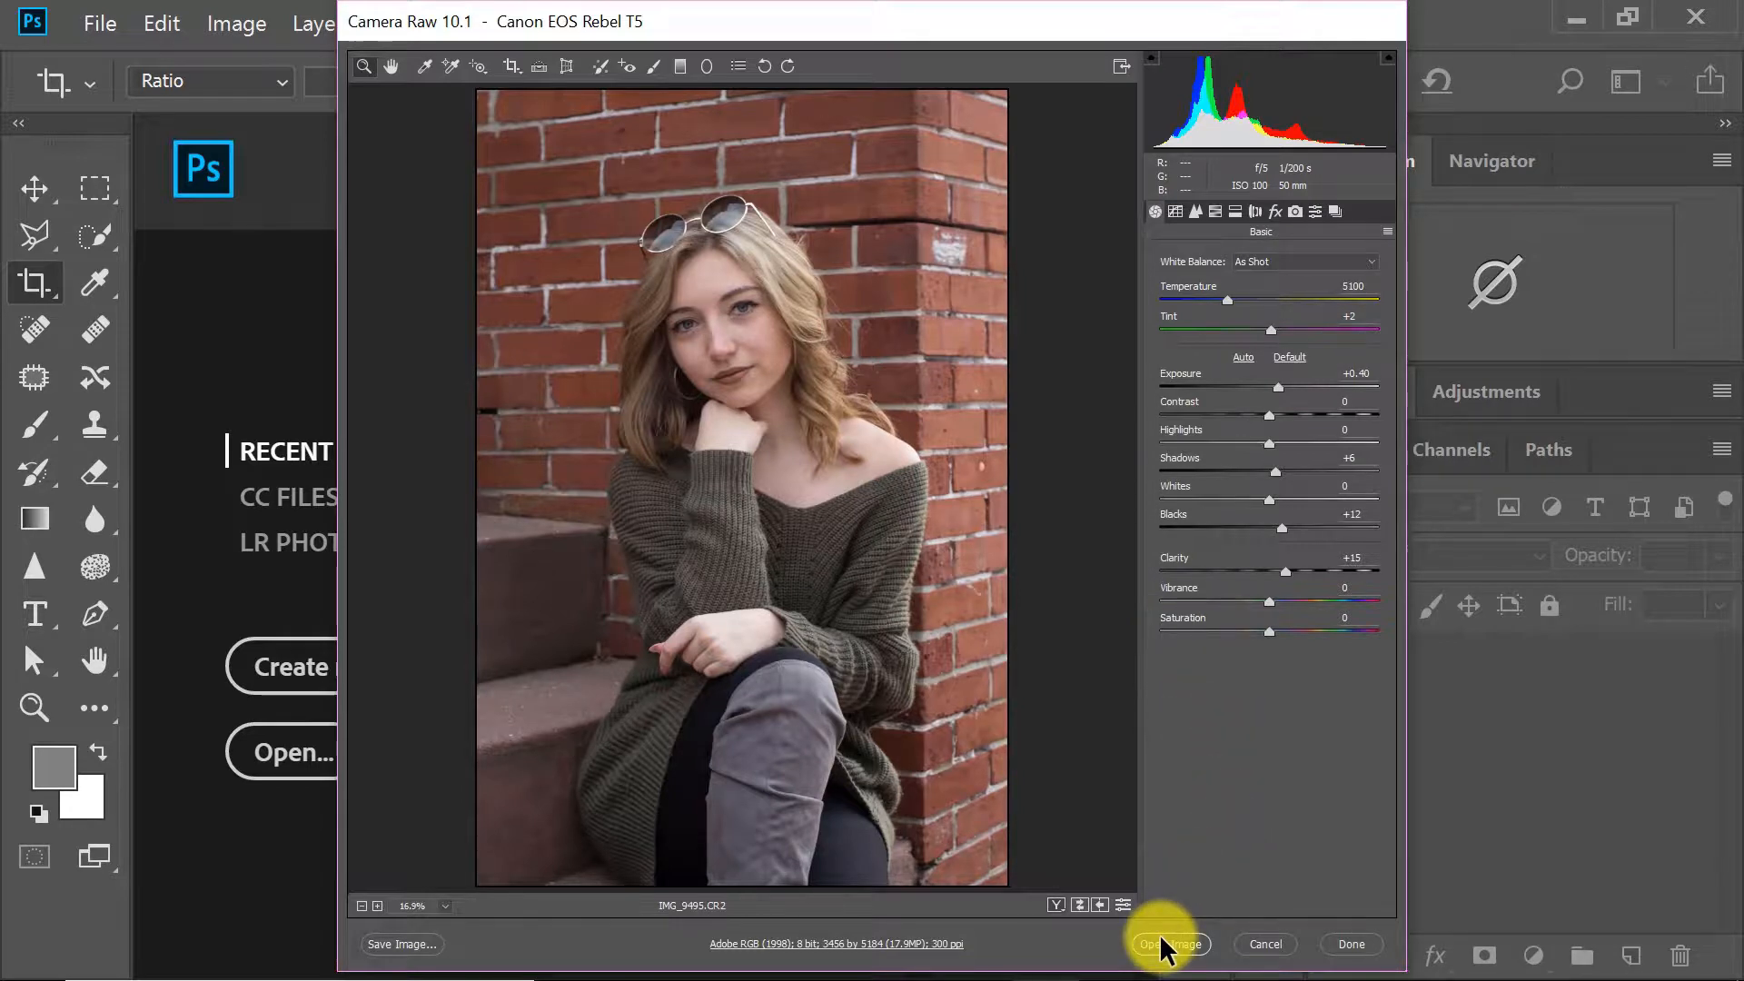
# Compare the photo before and after the raw adjustments and open the adjusted image for editing.
pyautogui.click(1059, 904)
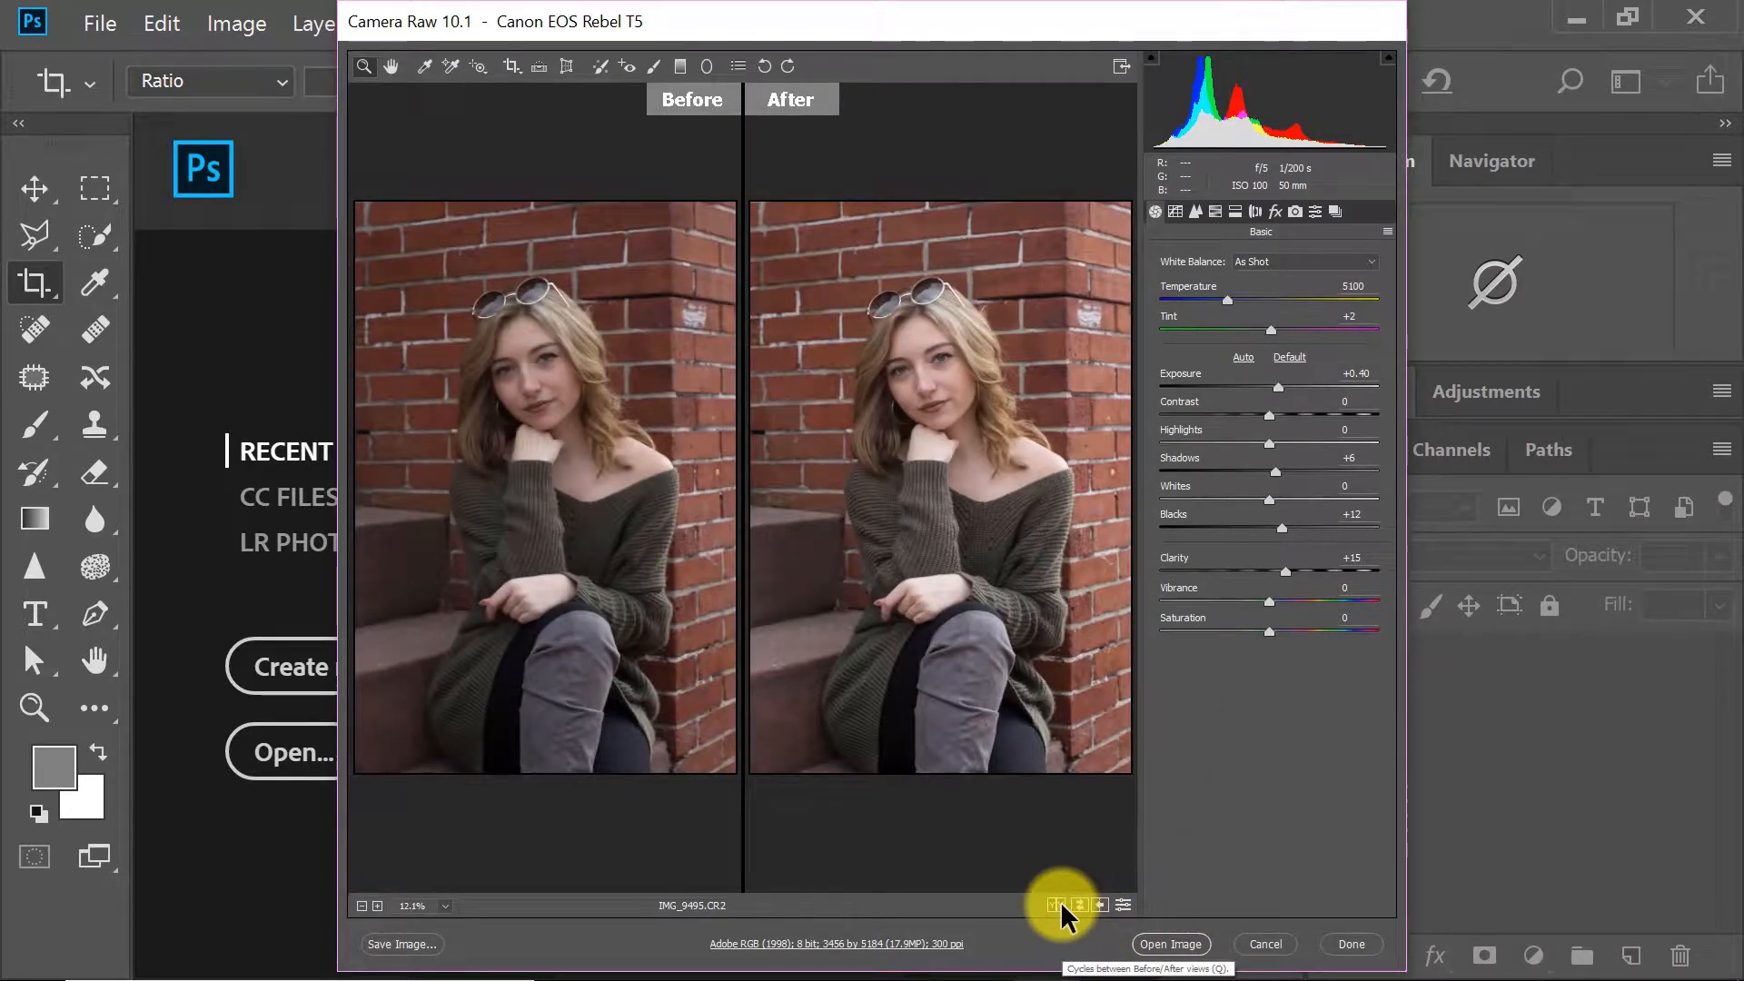
pyautogui.click(1058, 904)
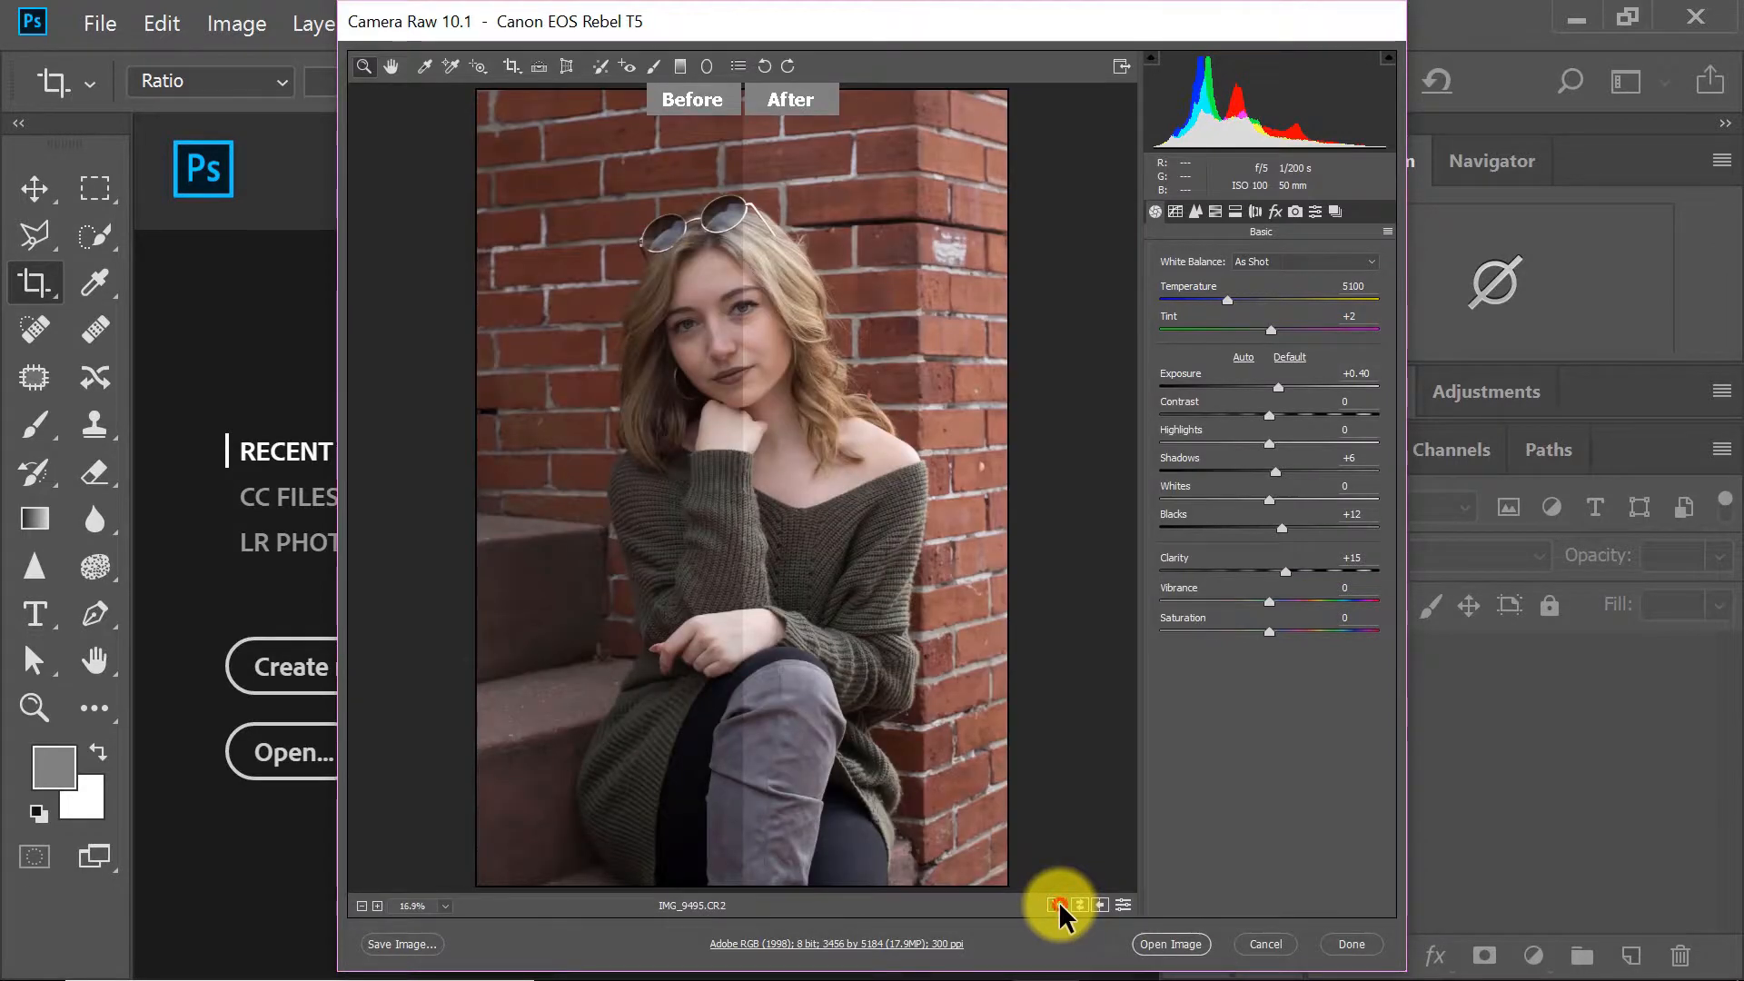
pyautogui.click(1059, 903)
pyautogui.click(1059, 904)
pyautogui.click(1059, 904)
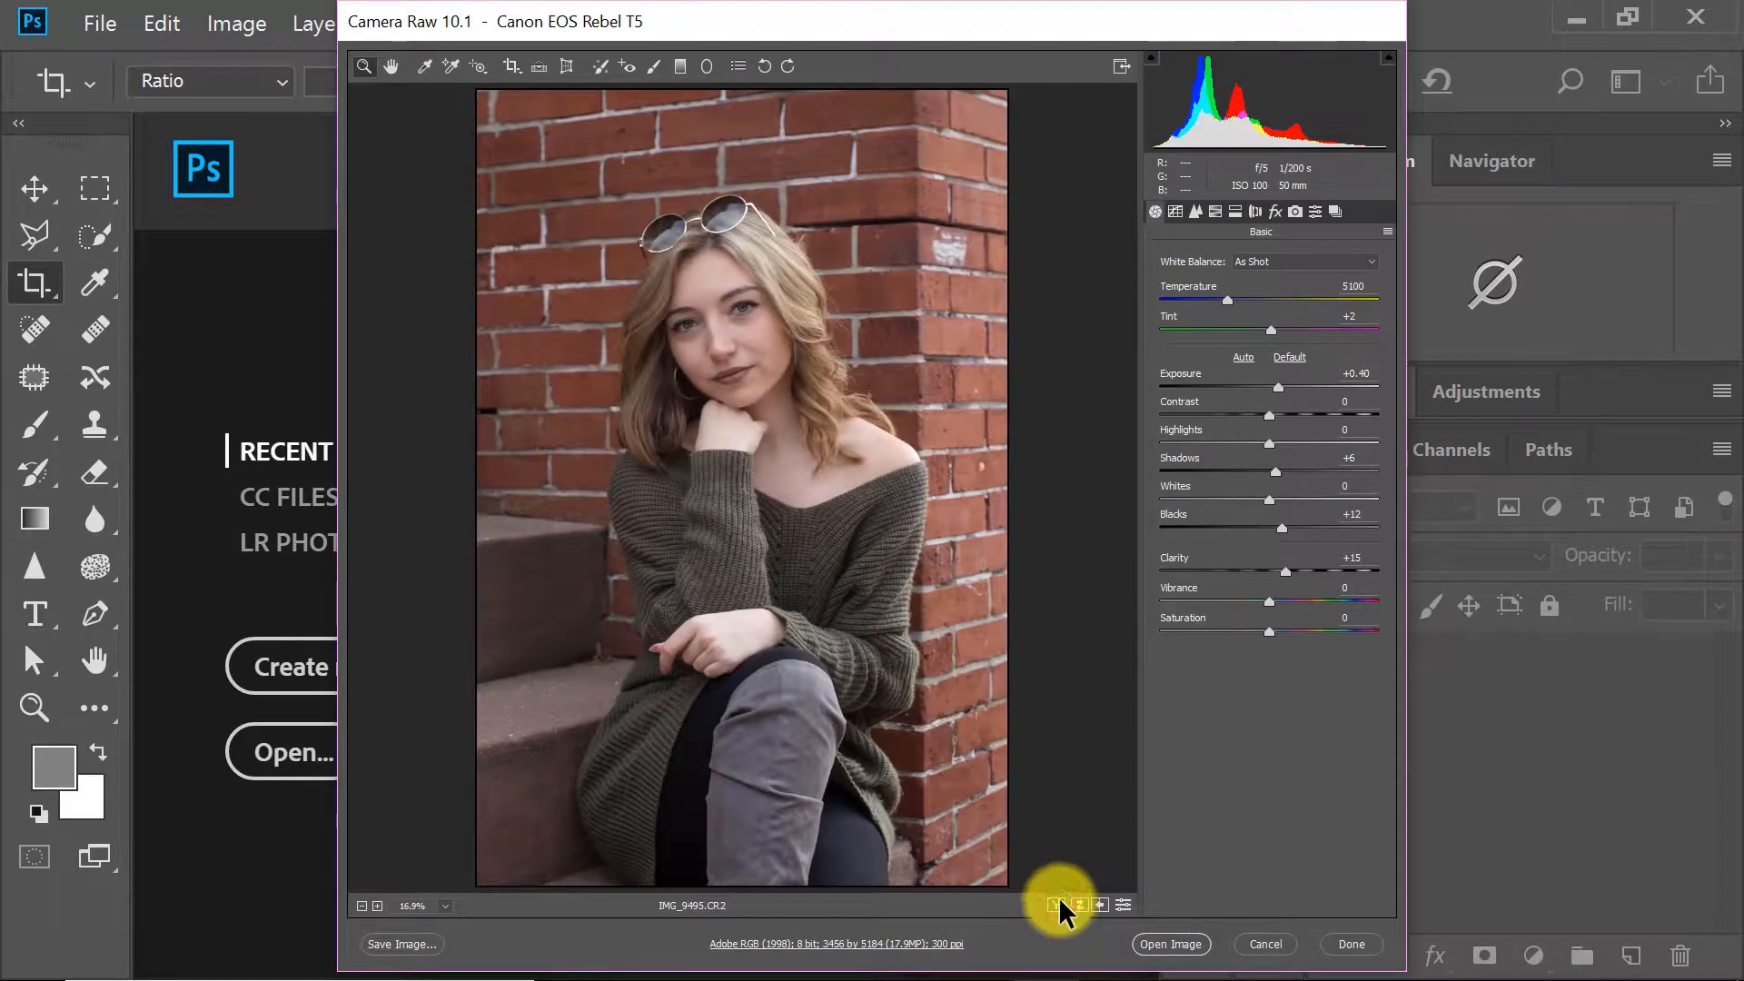
pyautogui.click(1155, 944)
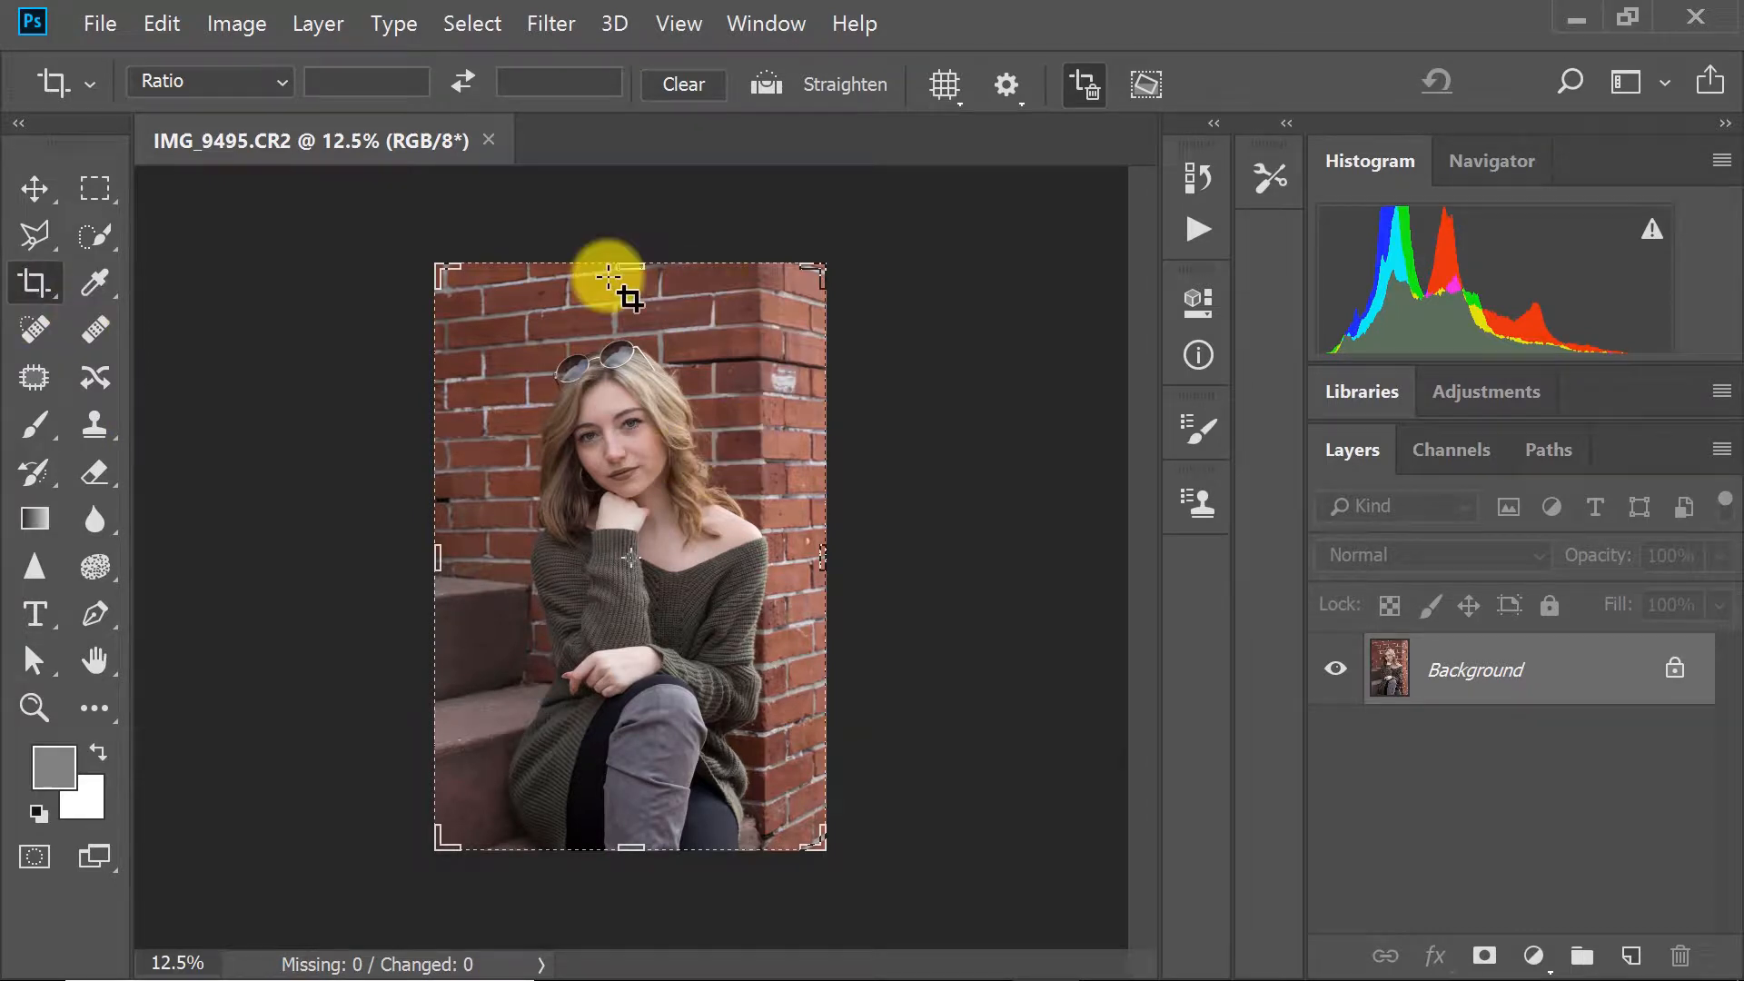
# Crop the photo to trim a strip of brick wall above the woman's head.
pyautogui.moveTo(624, 271); pyautogui.dragTo(631, 297)
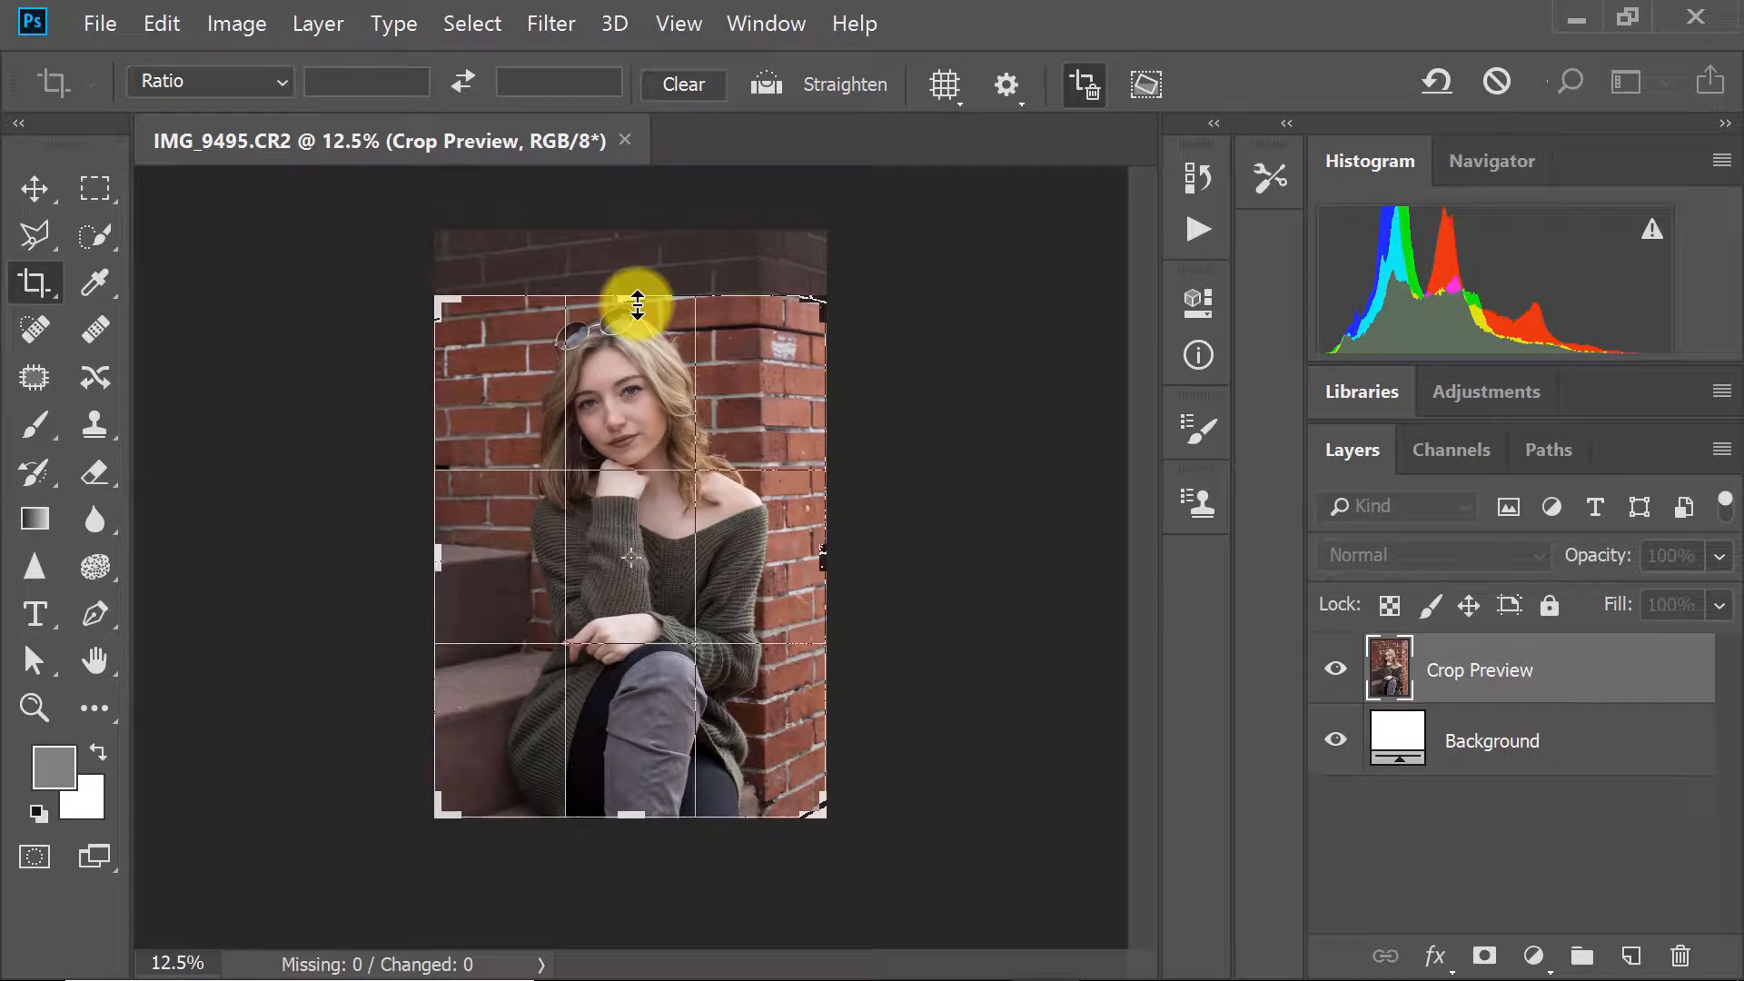
pyautogui.press('Return')
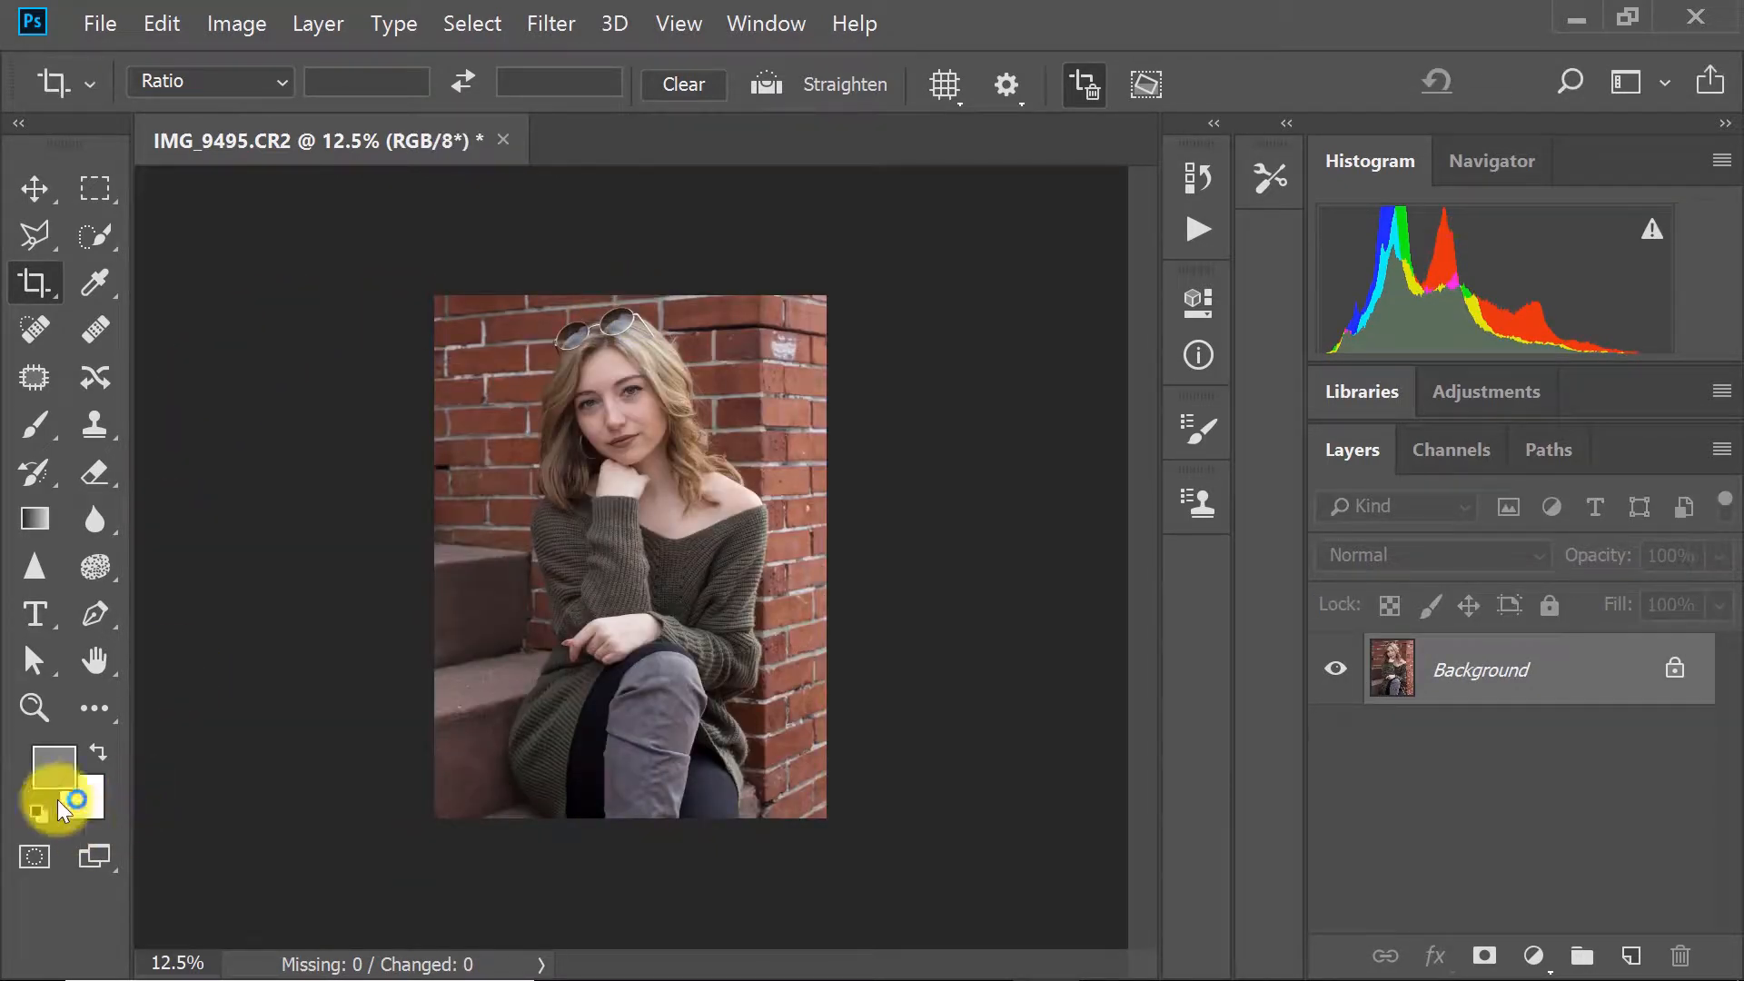
pyautogui.click(33, 706)
pyautogui.rightClick(731, 576)
pyautogui.click(824, 592)
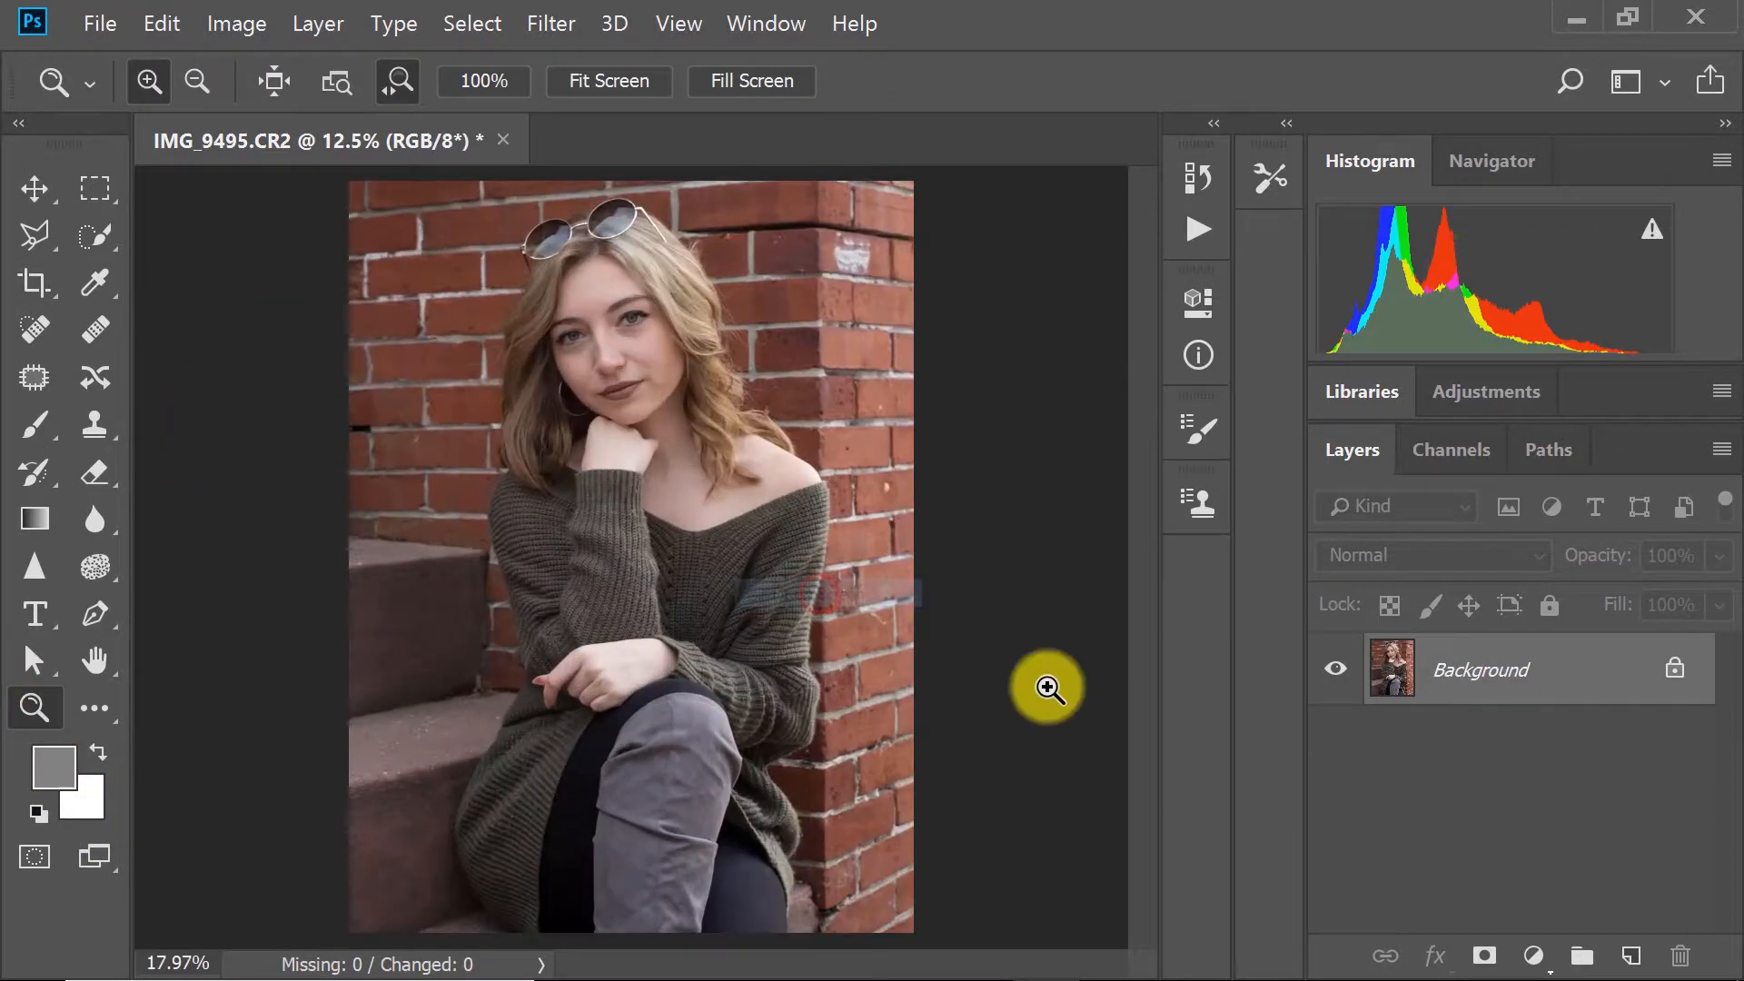
# Duplicate the Background layer and name the copy "low".
pyautogui.rightClick(1500, 685)
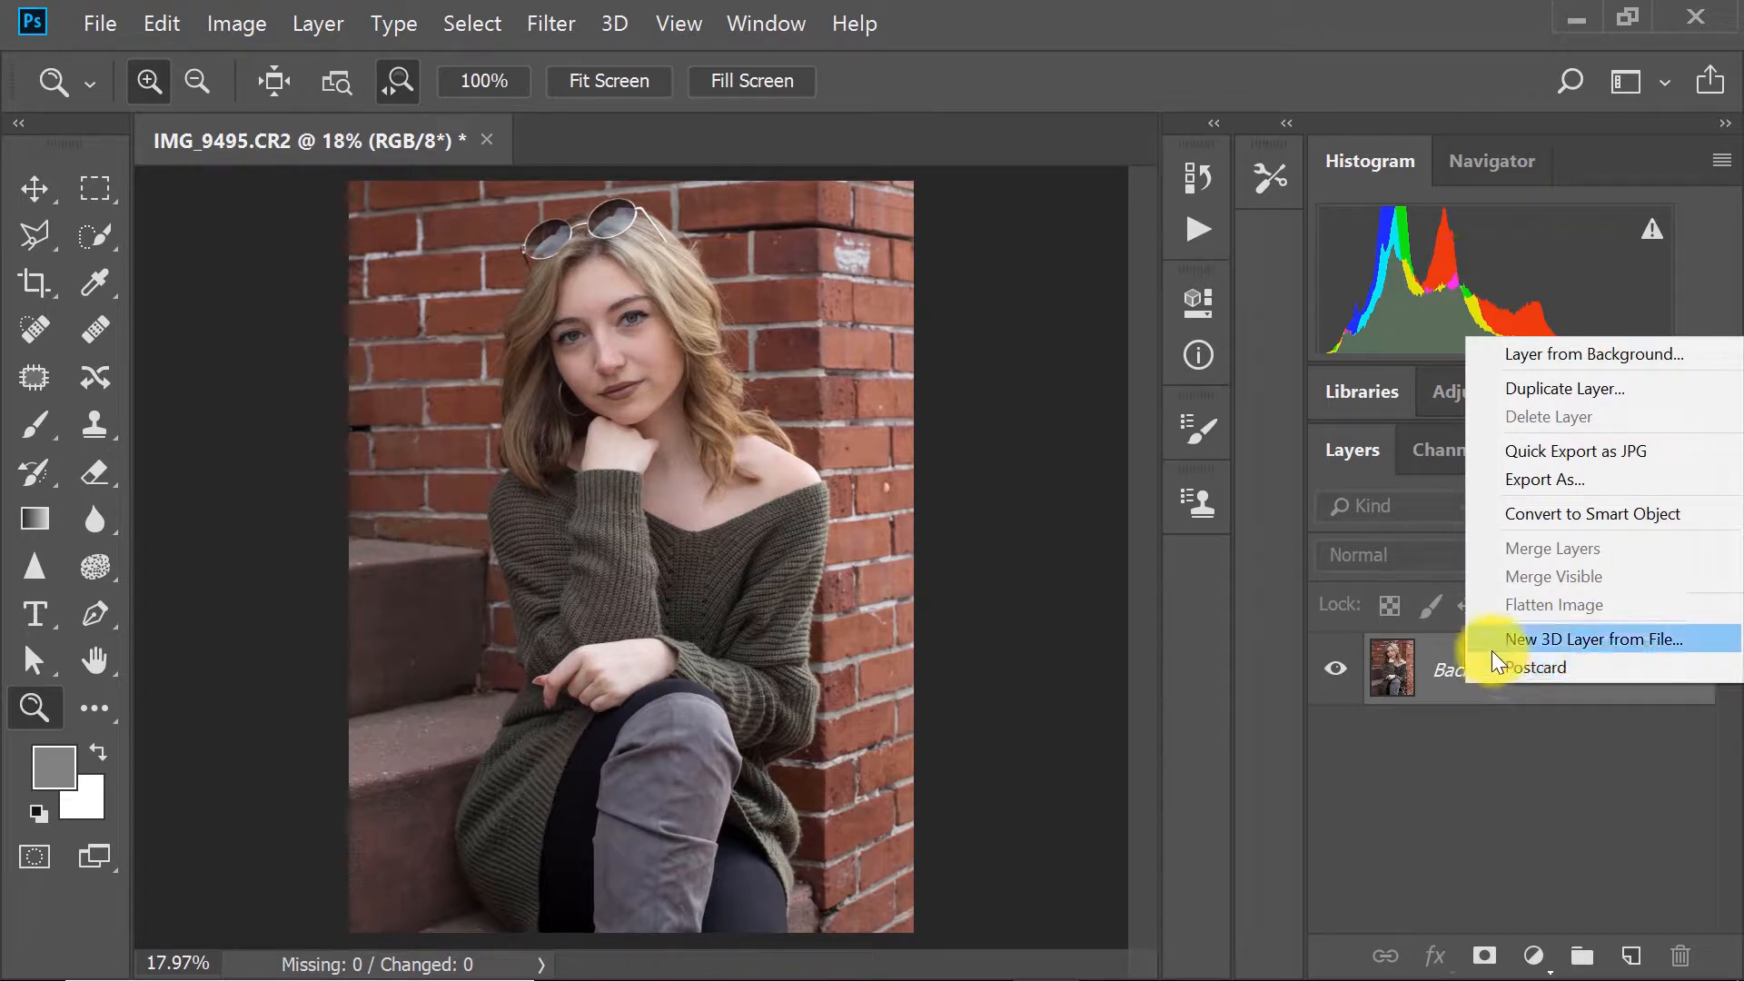
pyautogui.click(1529, 389)
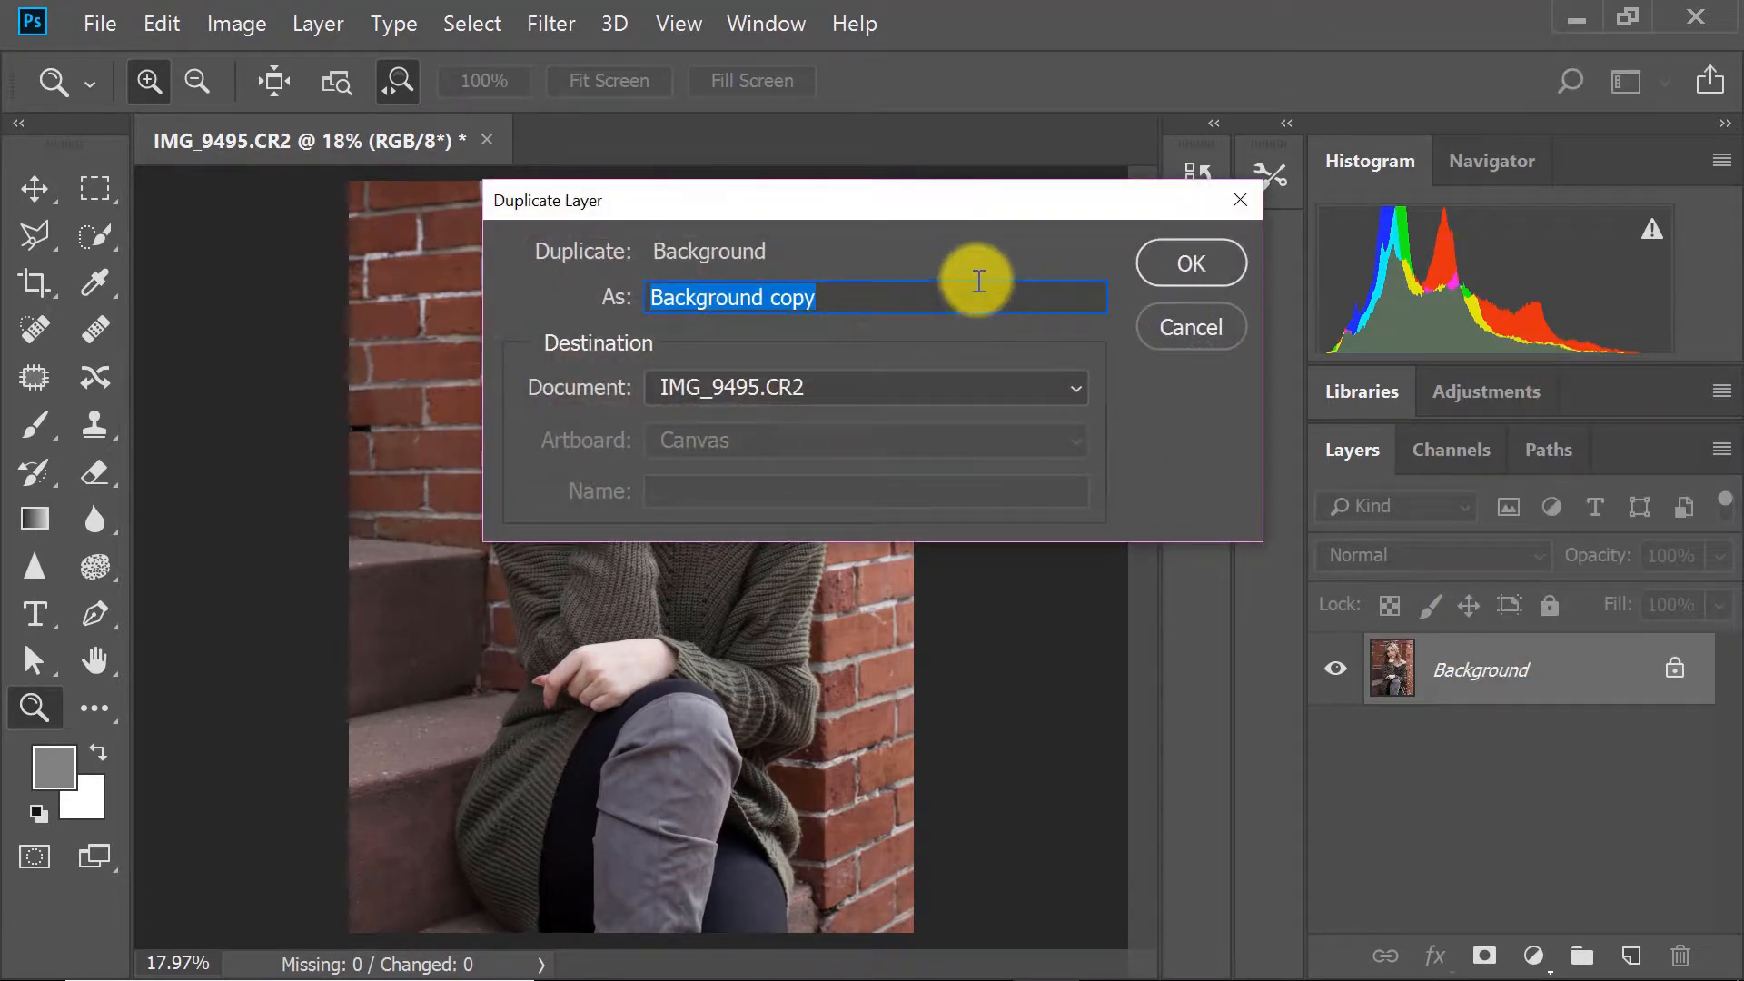
pyautogui.write('low')
pyautogui.press('Return')
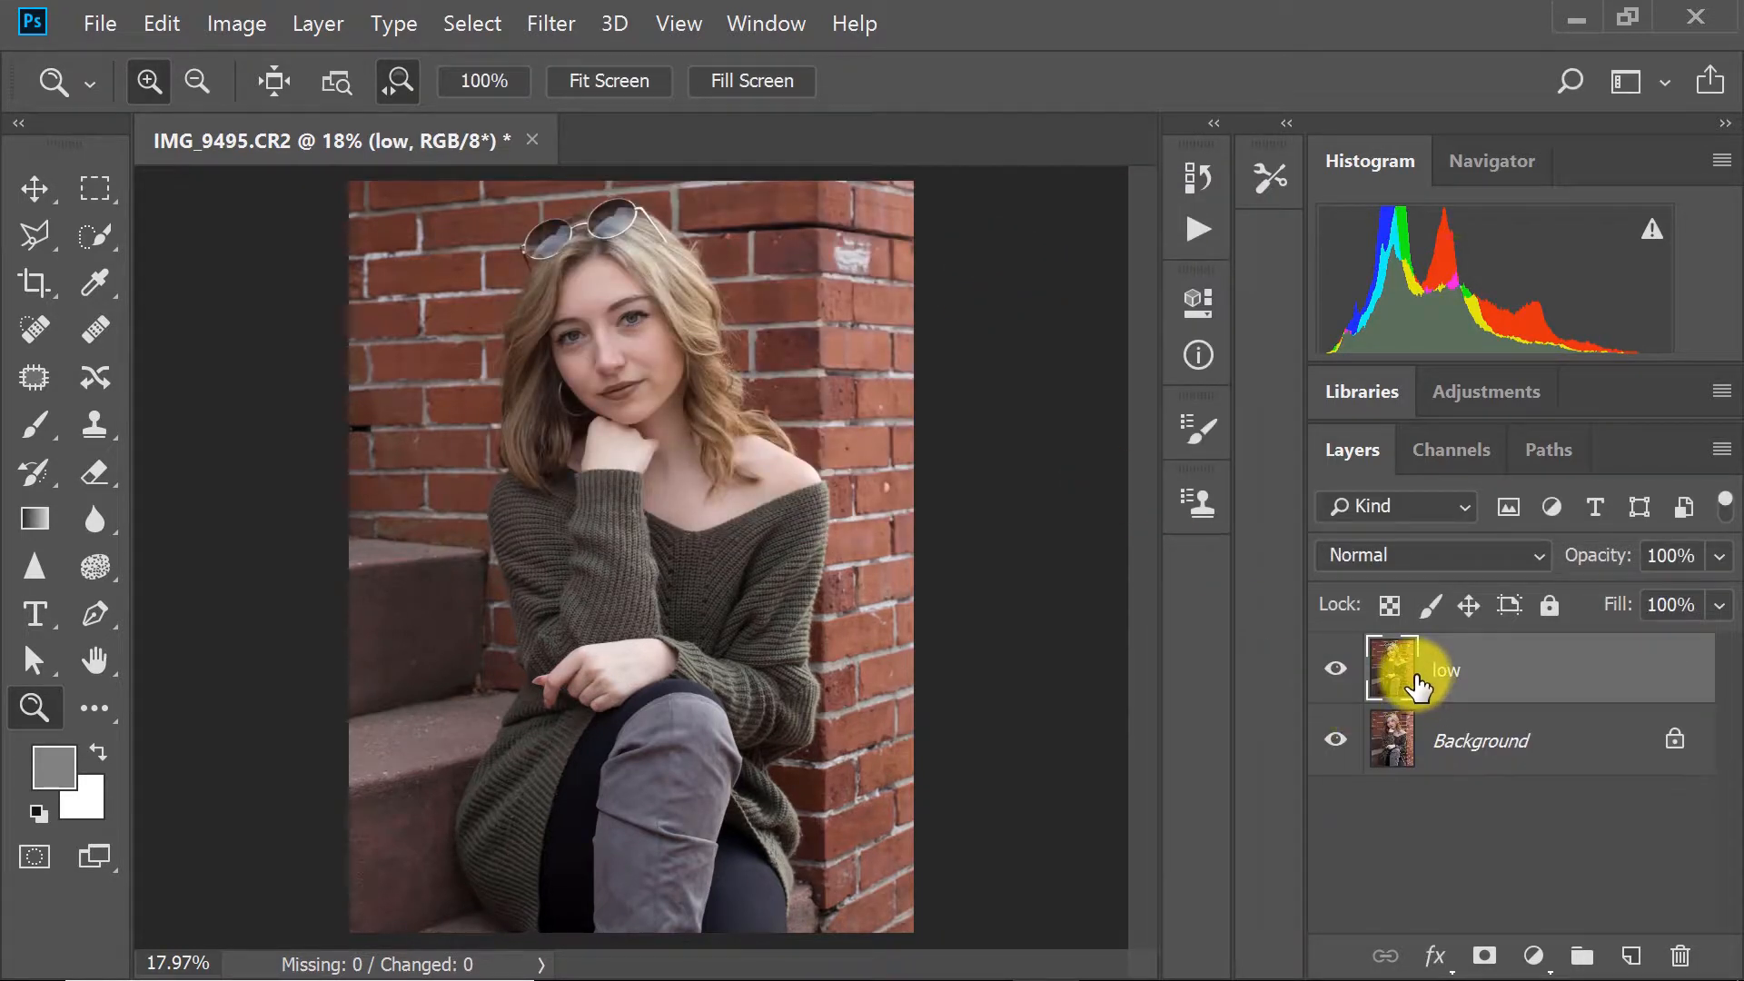
# Duplicate the Background layer as "high" and move the copy above the "low" layer.
pyautogui.rightClick(1471, 727)
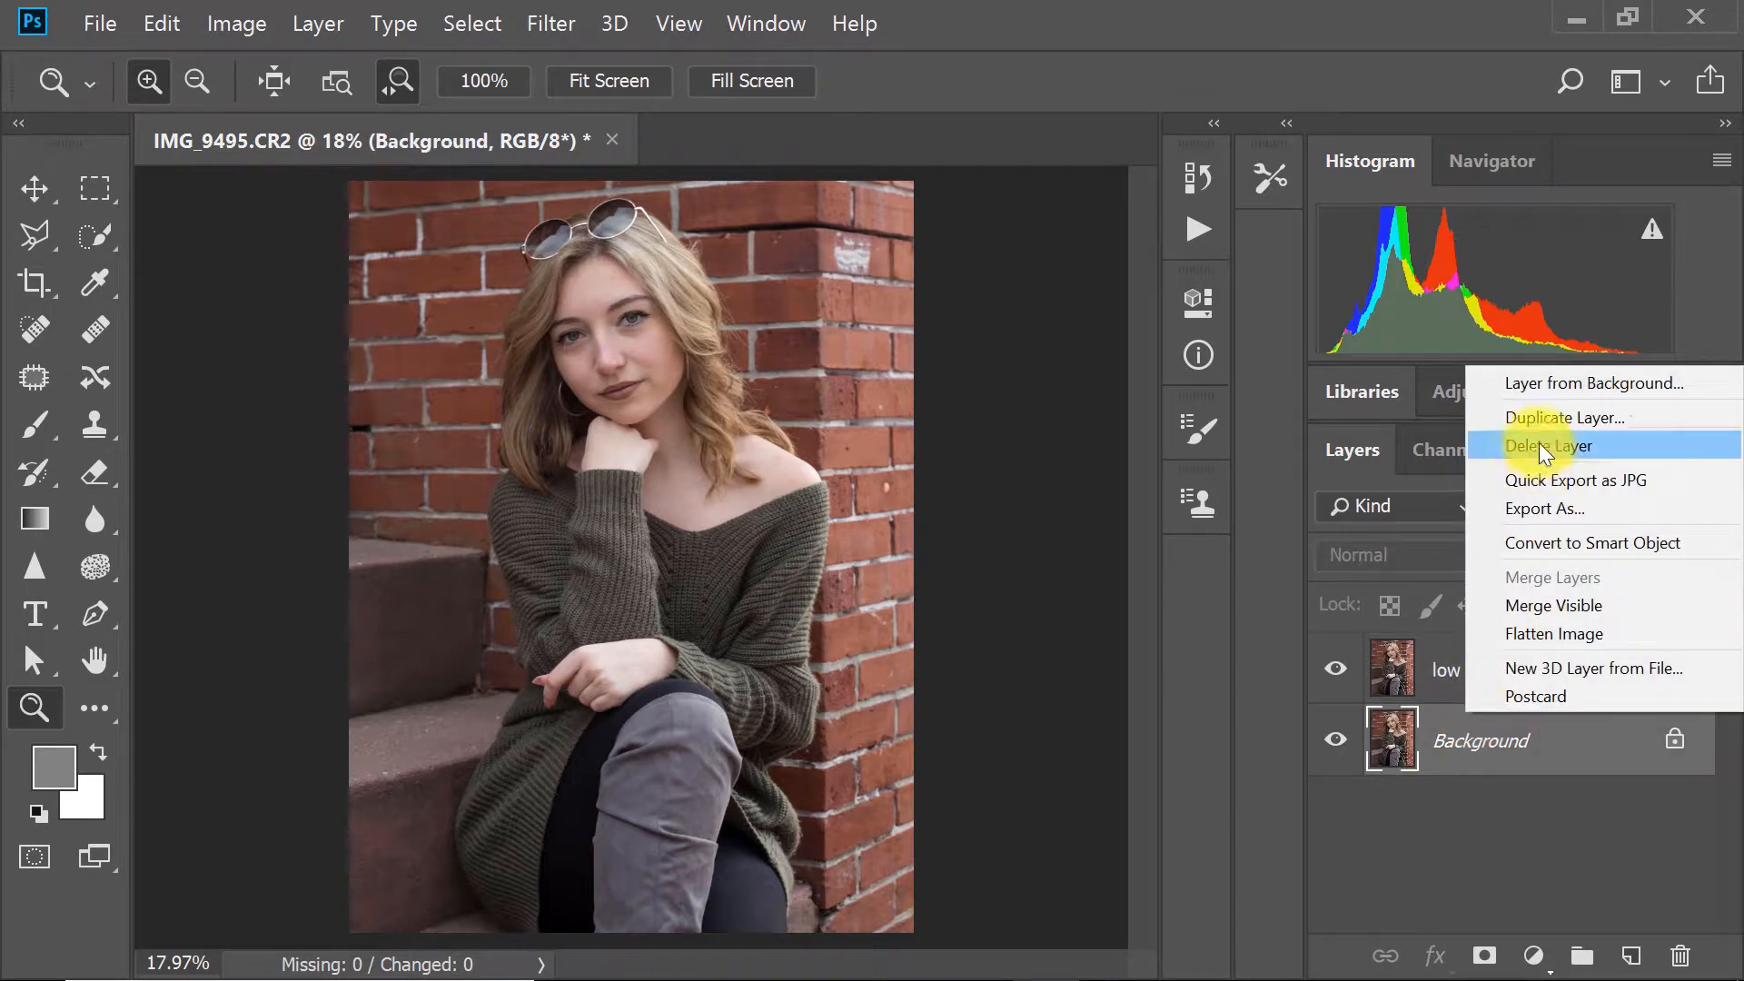
pyautogui.click(1544, 417)
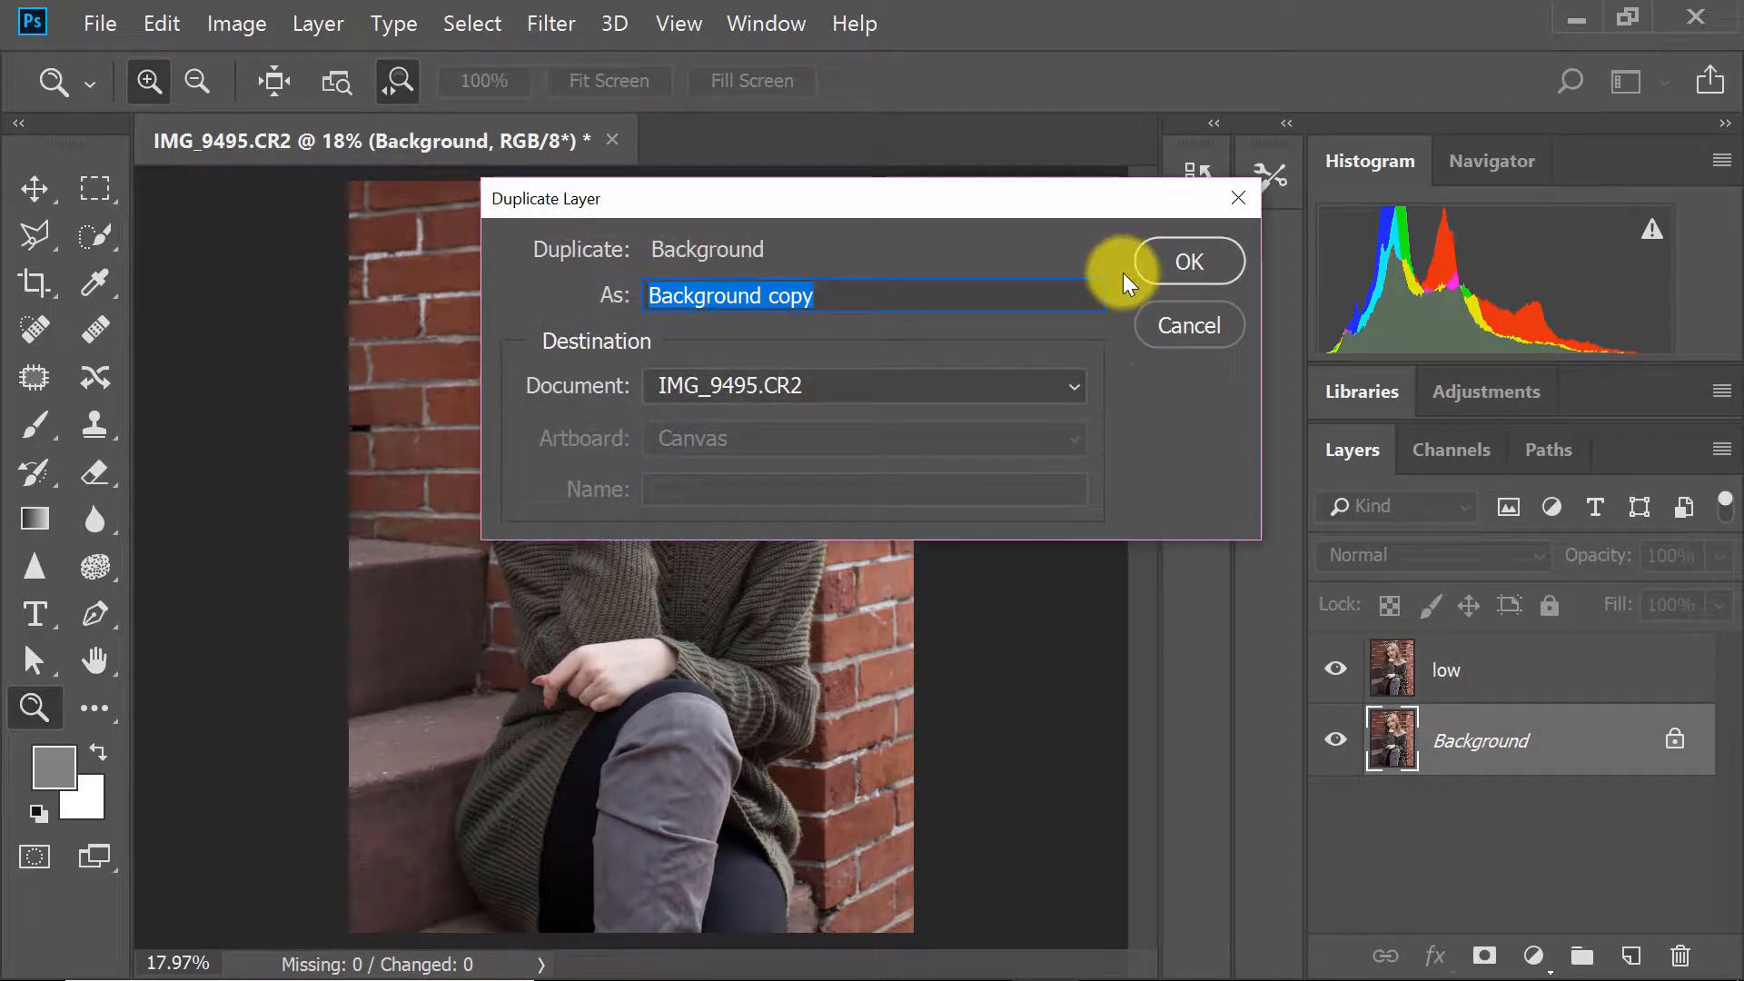
pyautogui.write('high')
pyautogui.press('Return')
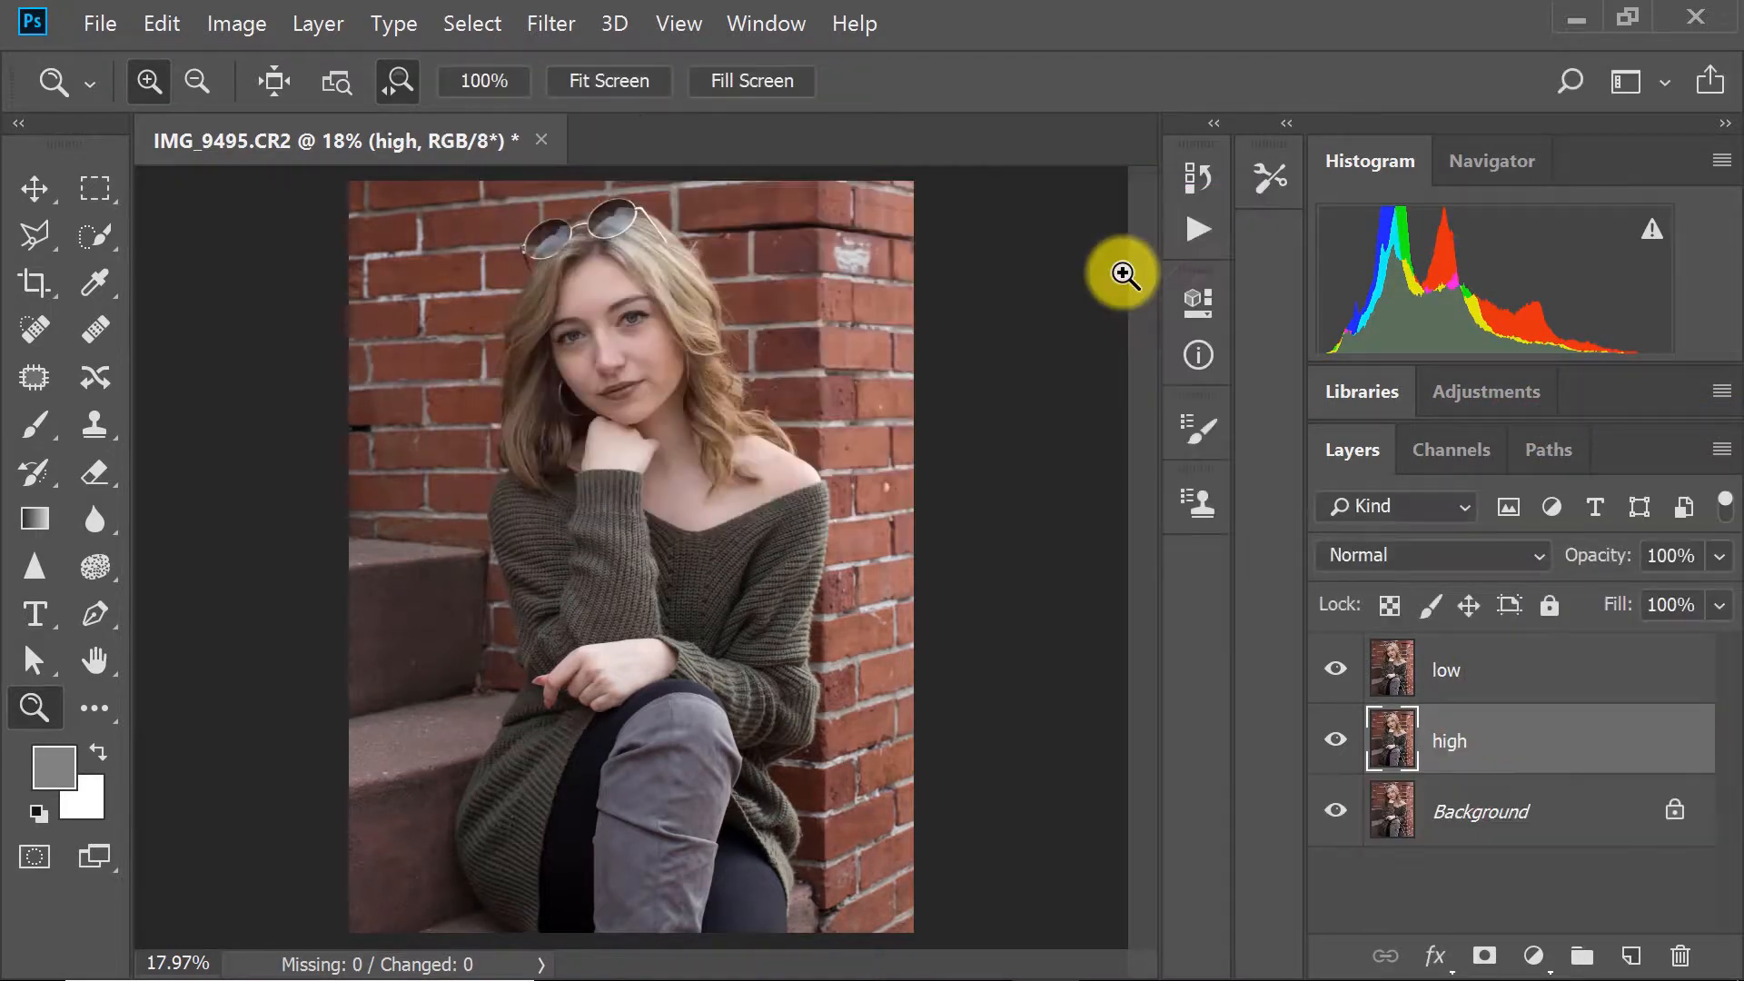
pyautogui.moveTo(1395, 759); pyautogui.dragTo(1390, 658)
# Apply a Gaussian Blur with a radius of 10 pixels to the "low" layer, checking its effect on the whole photo.
pyautogui.click(1420, 732)
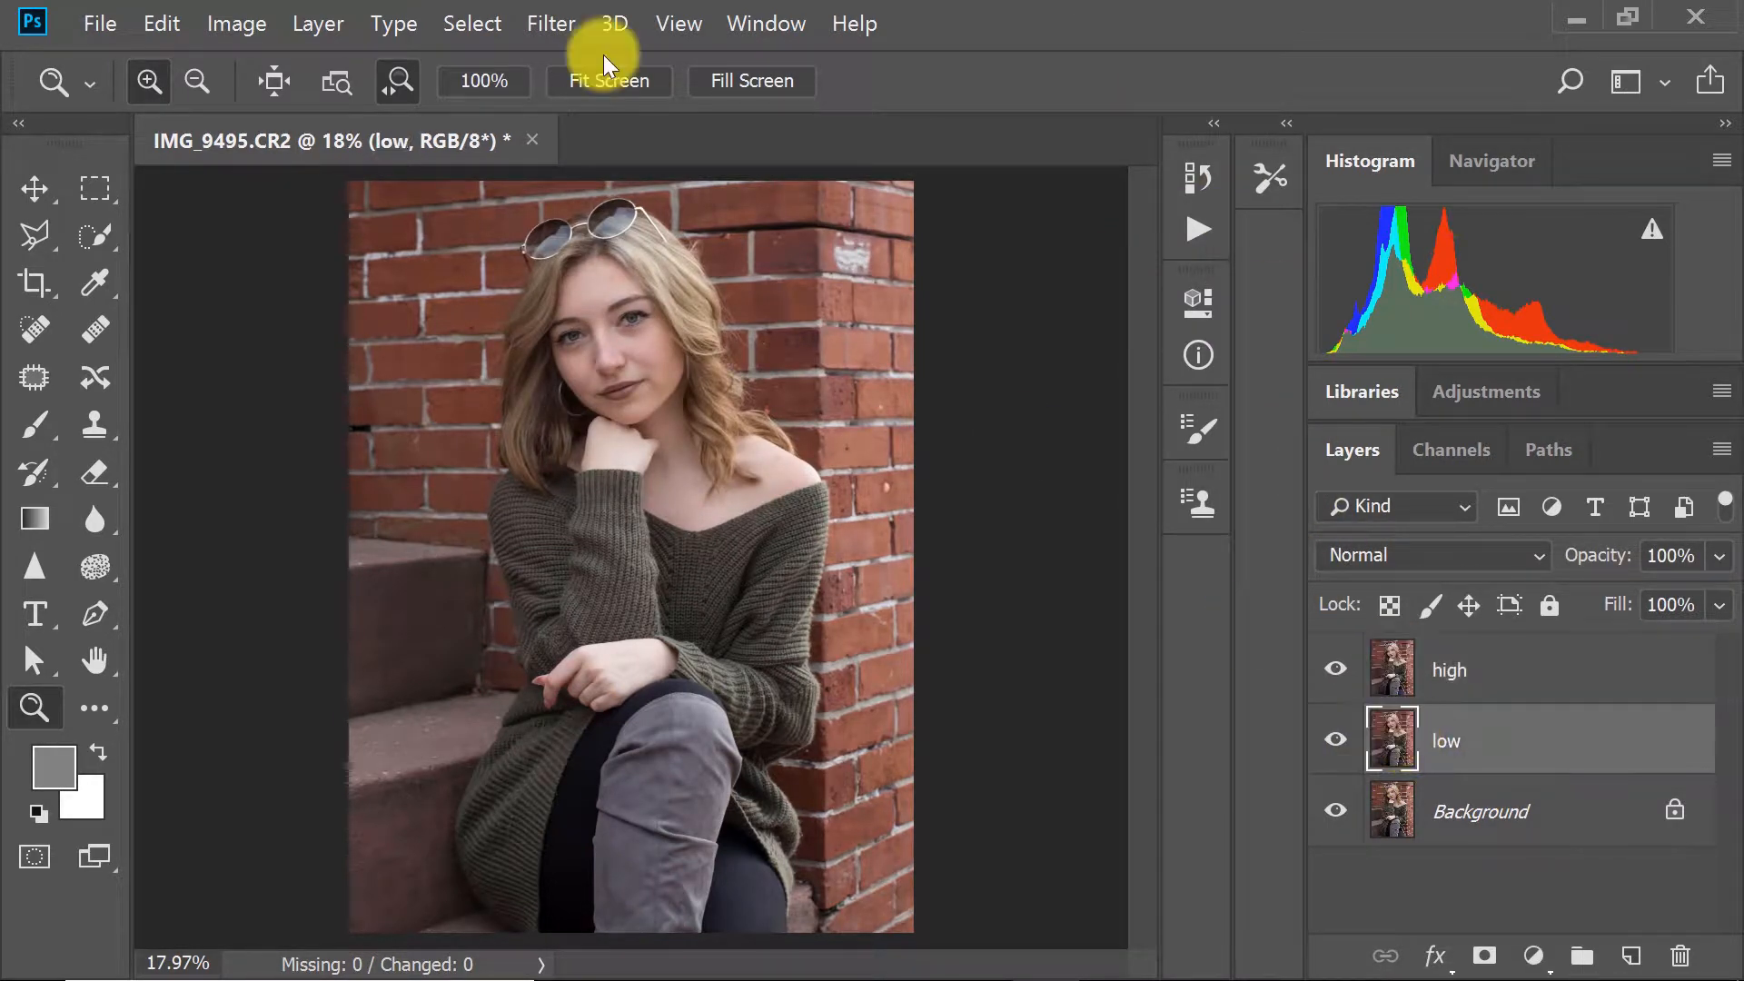
pyautogui.click(537, 27)
pyautogui.moveTo(618, 318)
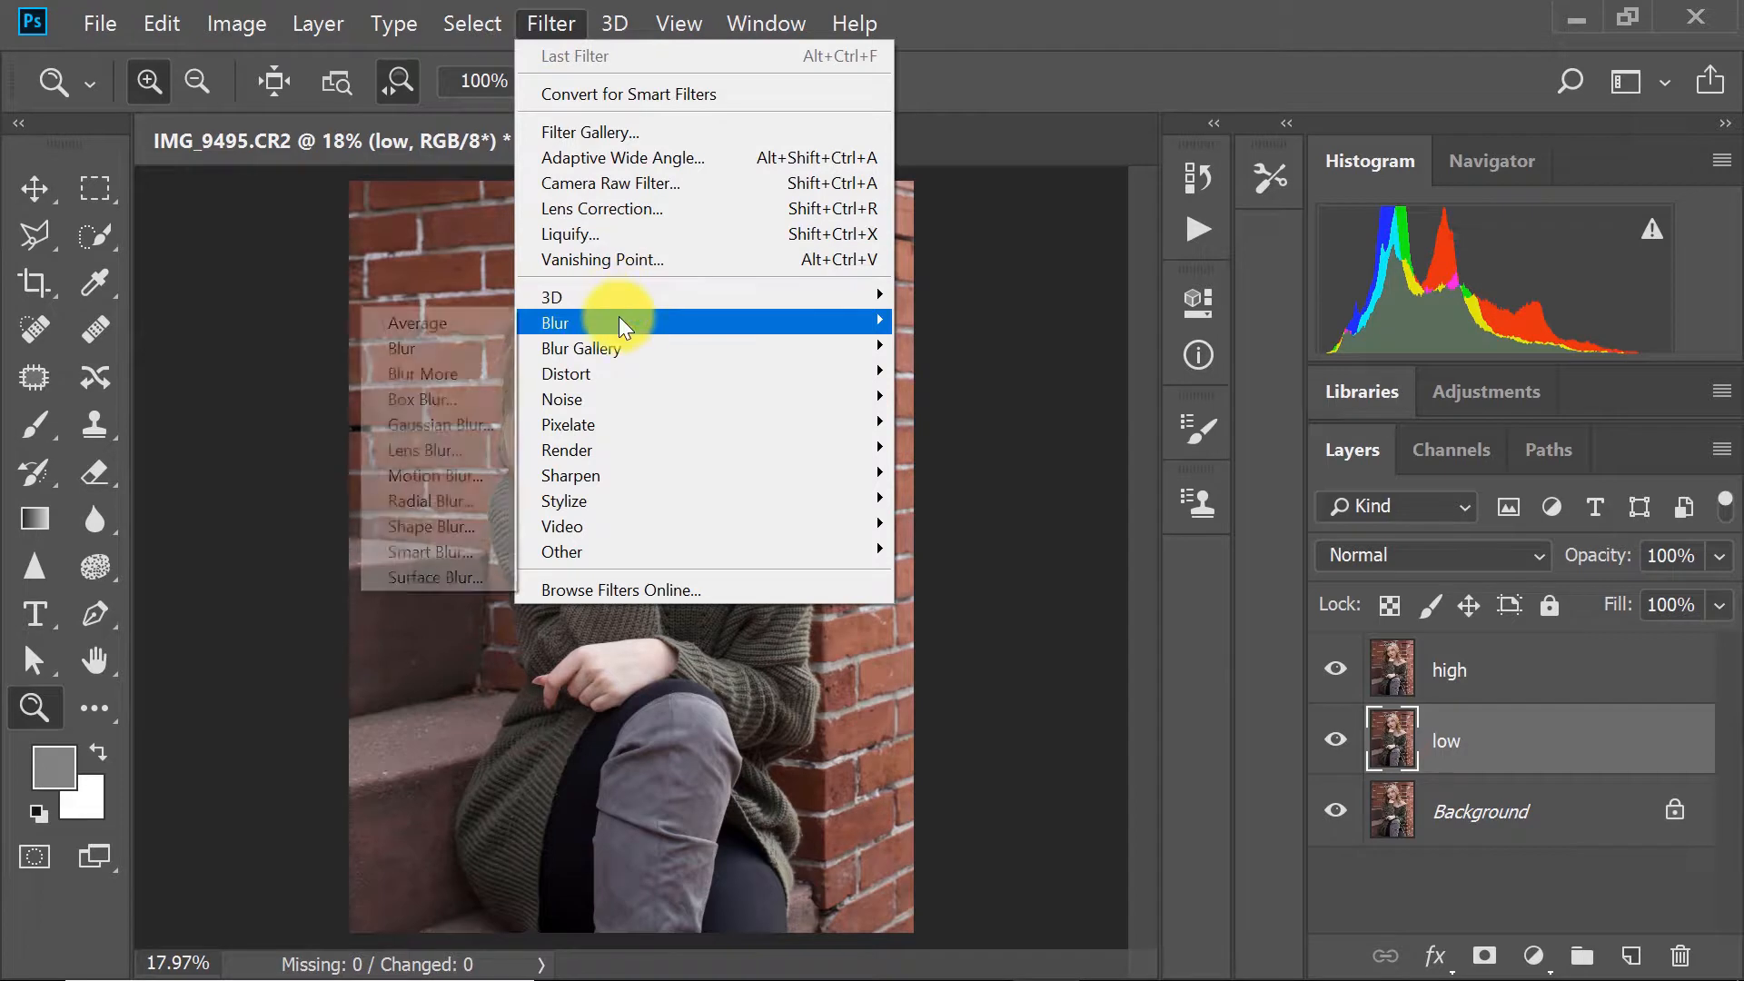
pyautogui.click(443, 423)
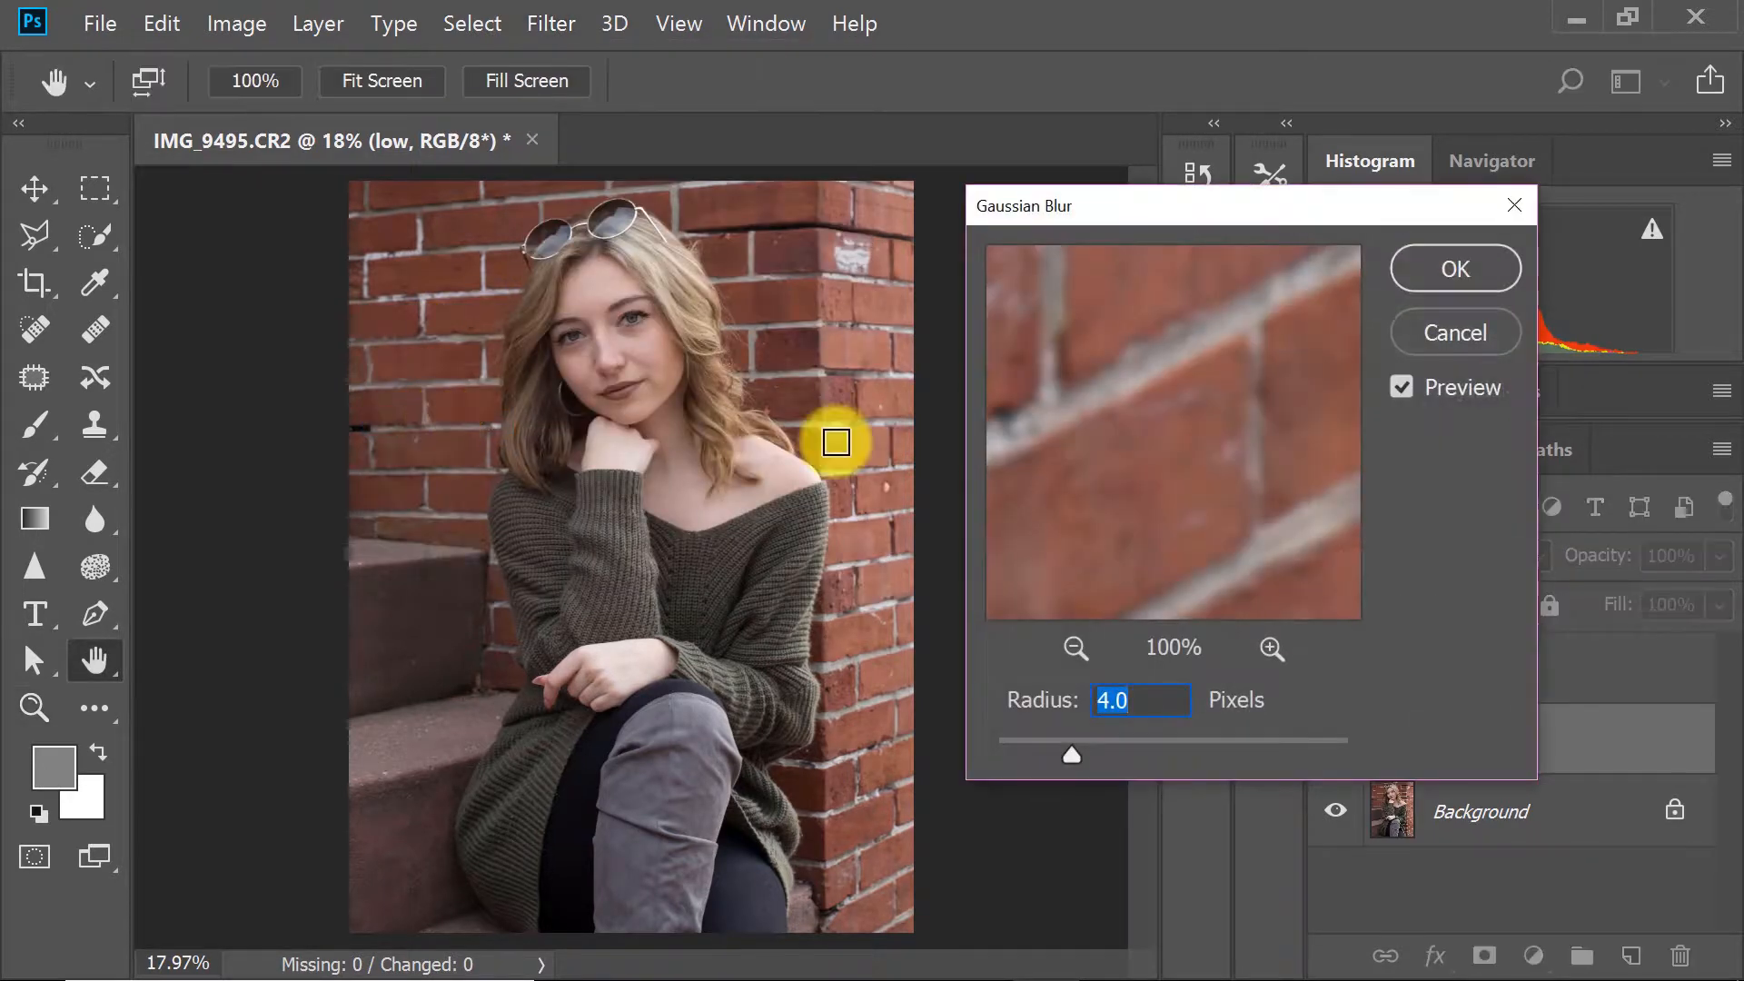
pyautogui.click(1072, 645)
pyautogui.click(1071, 643)
pyautogui.click(1072, 643)
pyautogui.click(1071, 643)
pyautogui.click(1071, 643)
pyautogui.click(1072, 643)
pyautogui.click(1071, 643)
pyautogui.moveTo(1065, 750); pyautogui.dragTo(1136, 747)
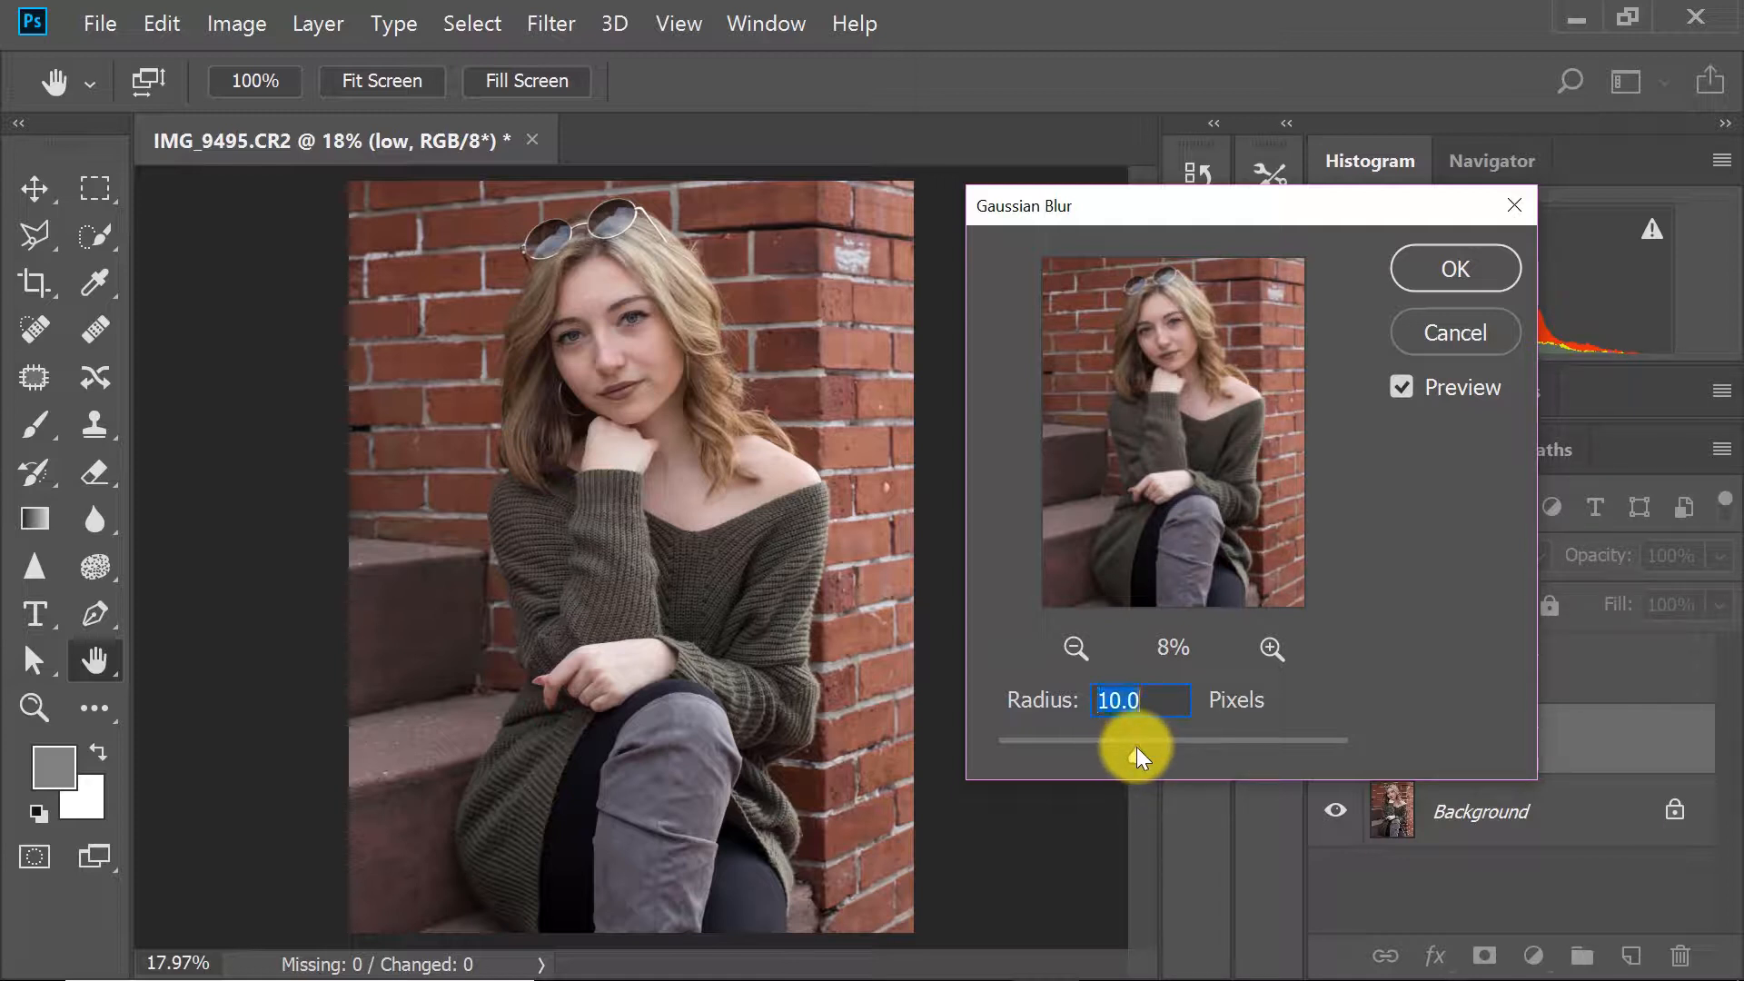
pyautogui.click(1404, 385)
pyautogui.click(1404, 385)
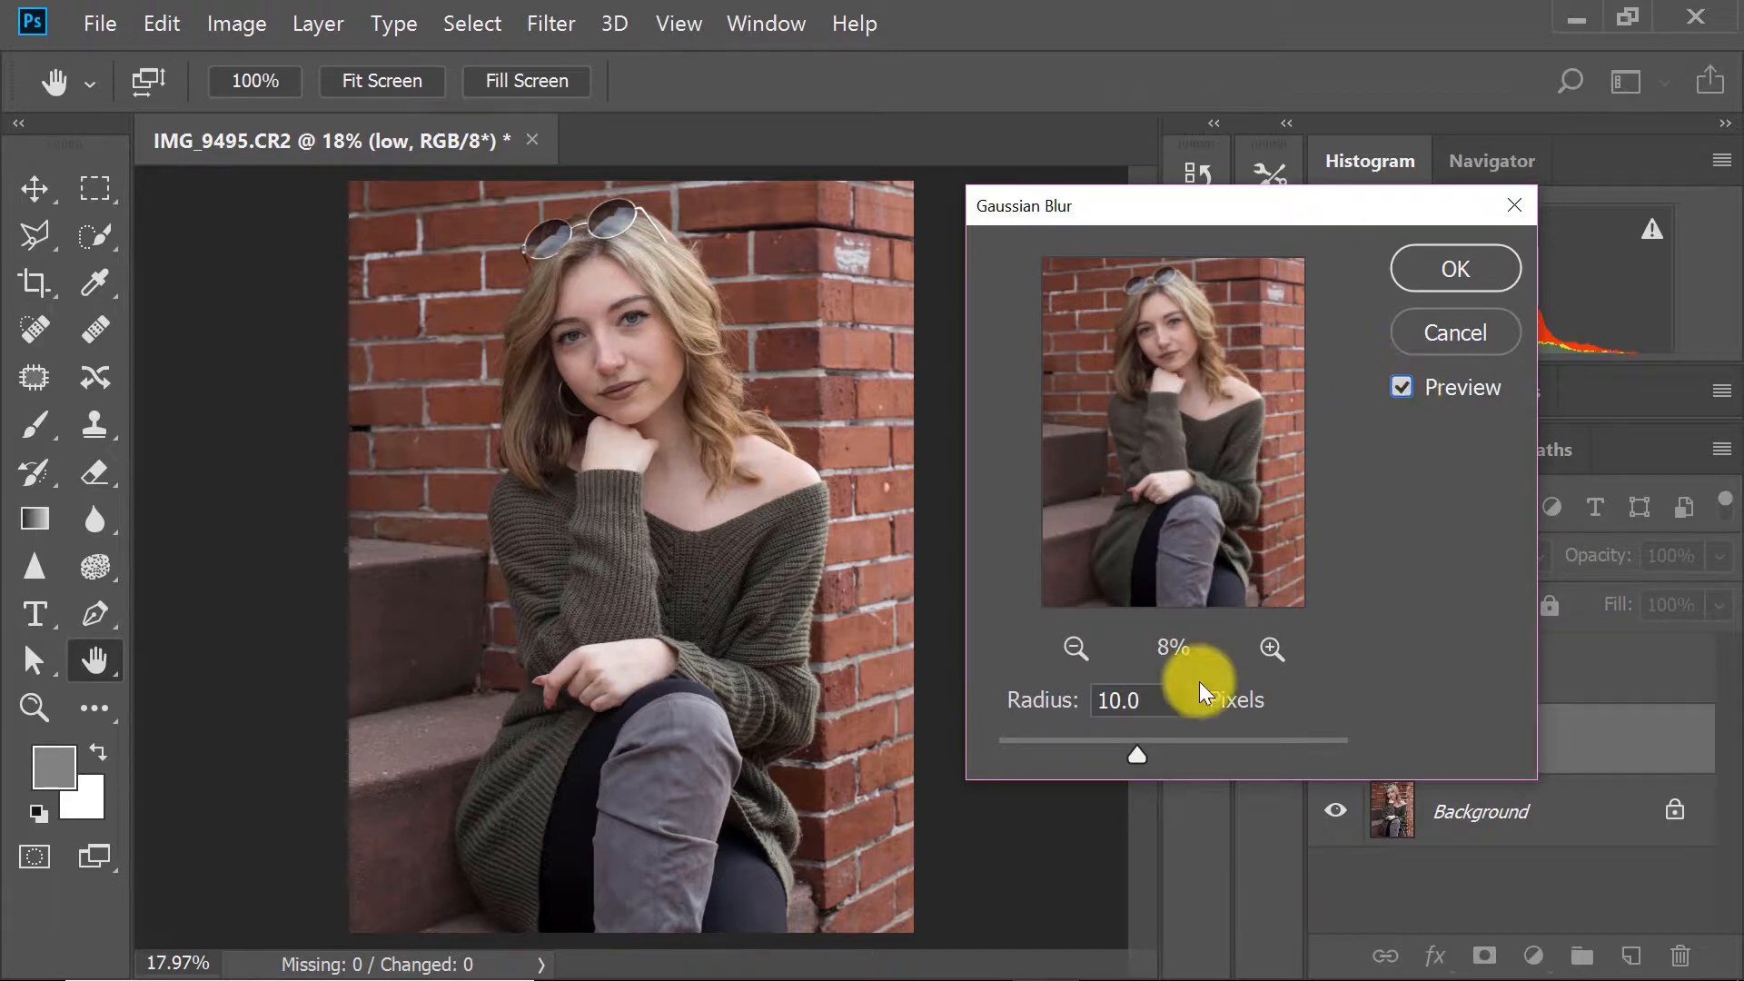
pyautogui.click(1453, 264)
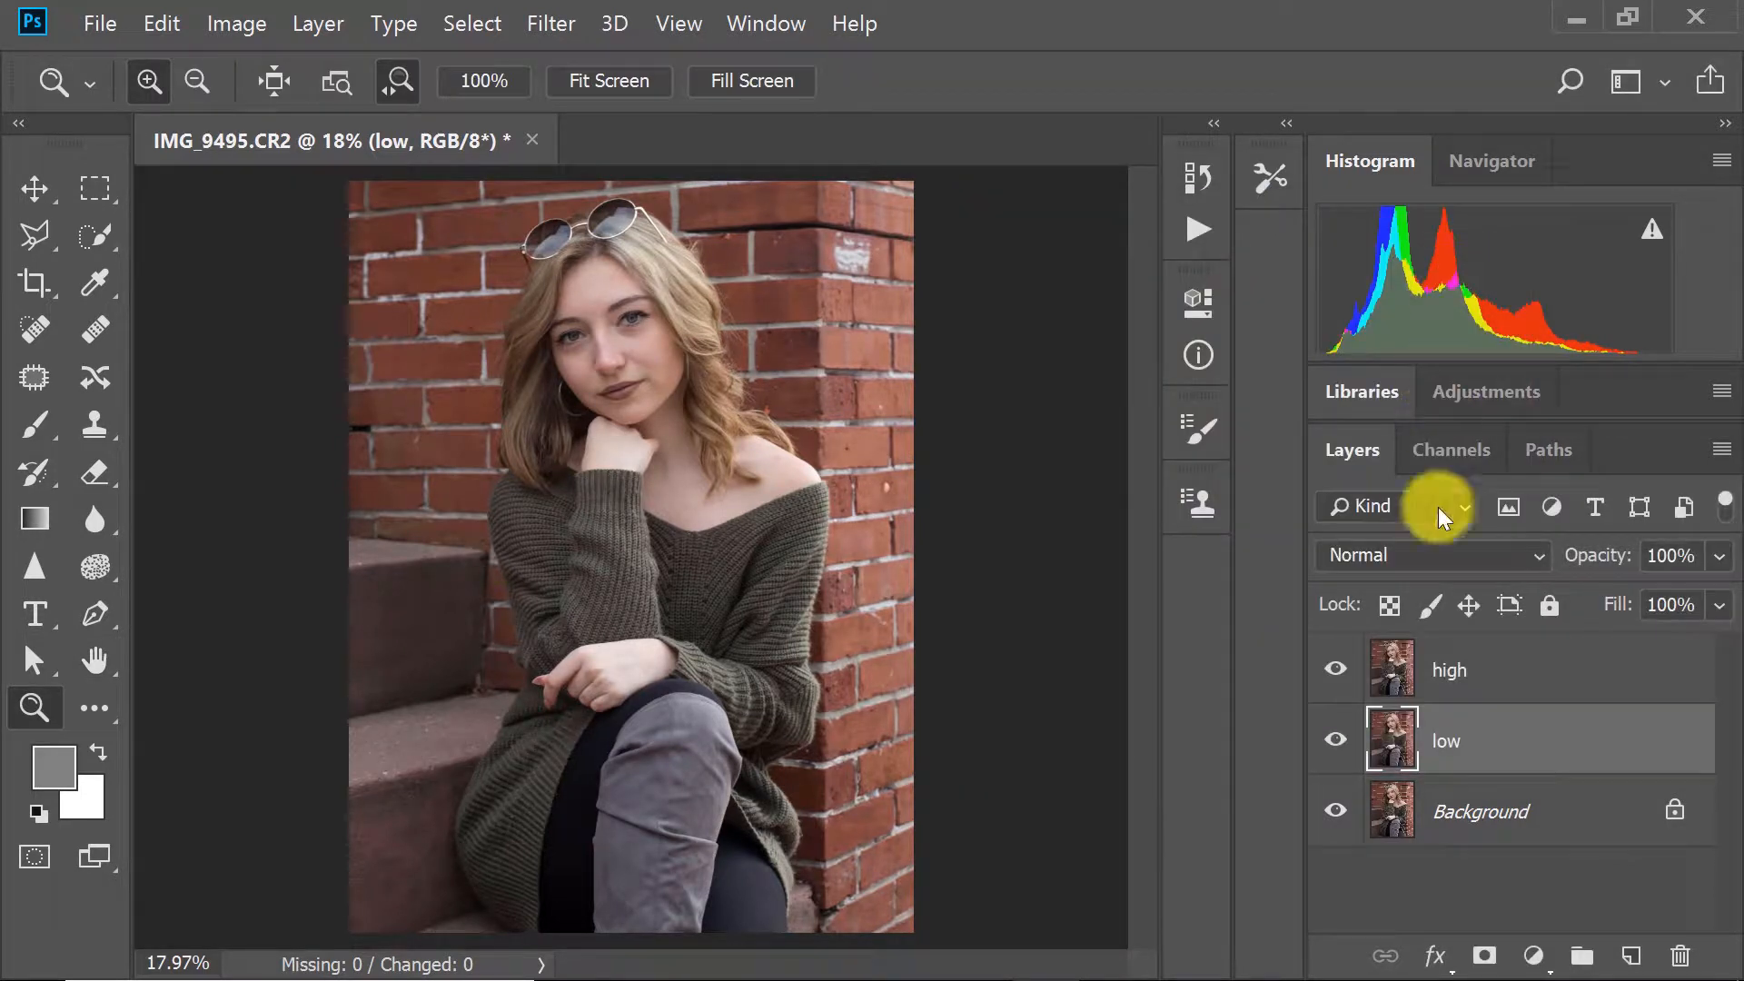
# Use Apply Image on the "high" layer with "low" as source layer, Subtract blending, scale 2 and offset 128.
pyautogui.click(1332, 668)
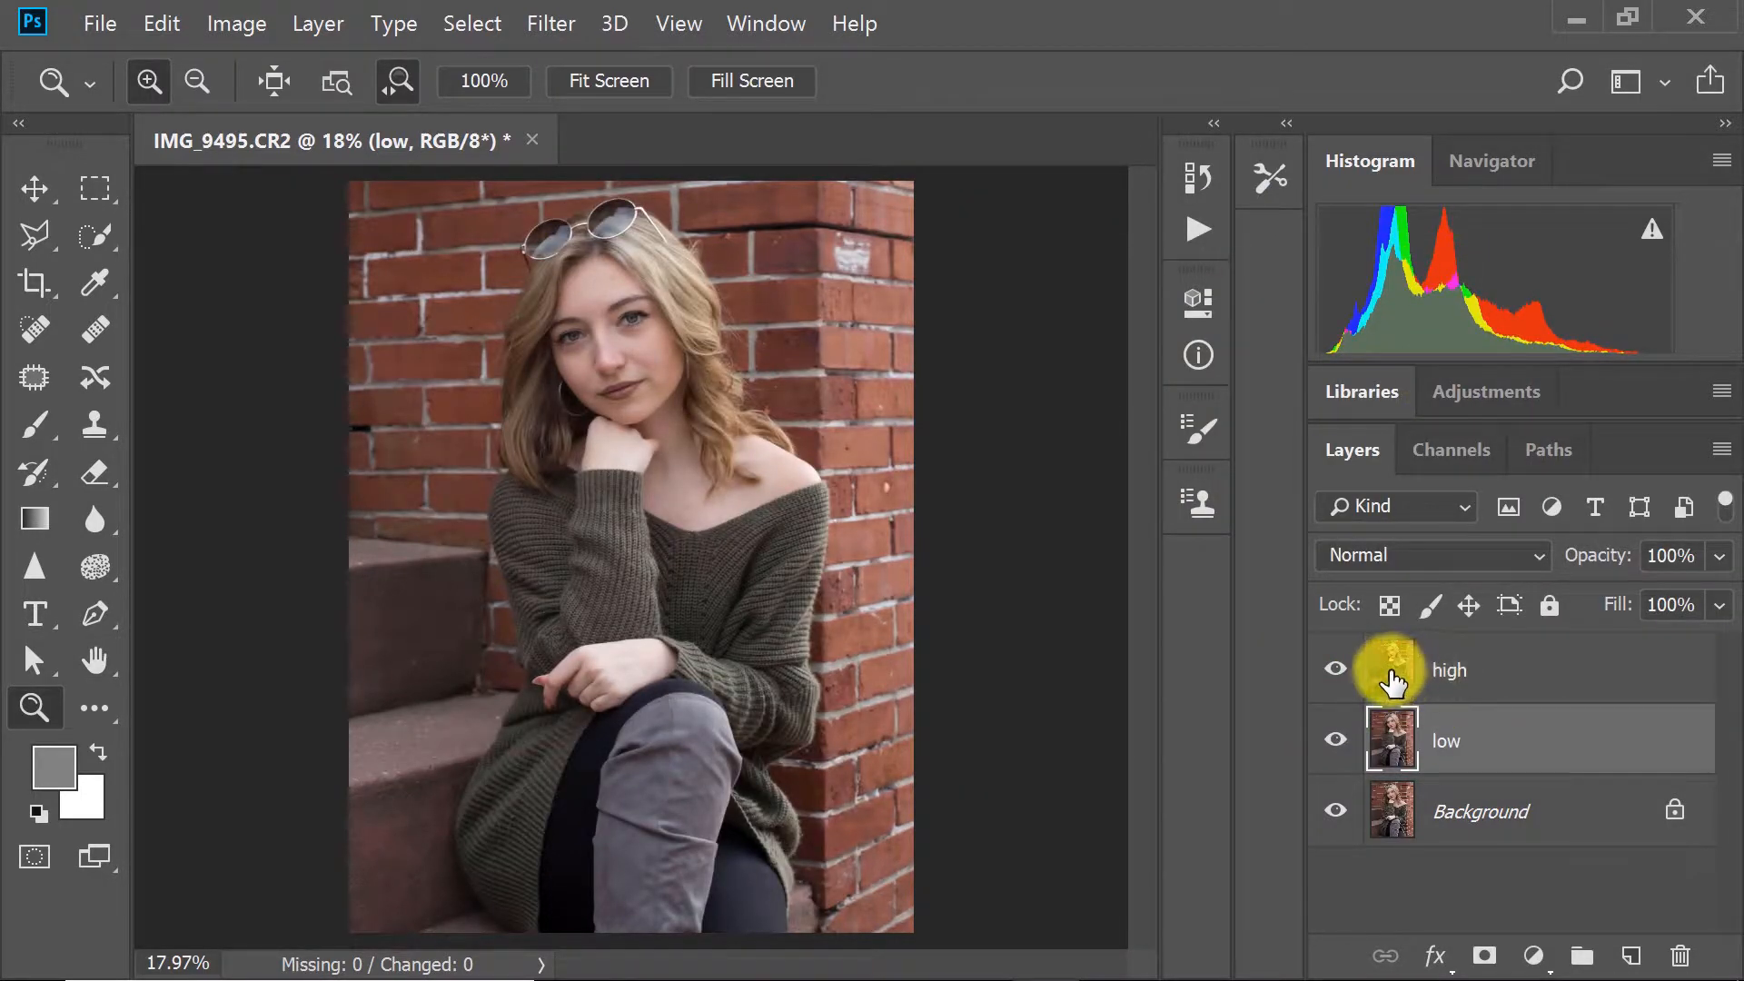
pyautogui.click(1389, 677)
pyautogui.click(218, 26)
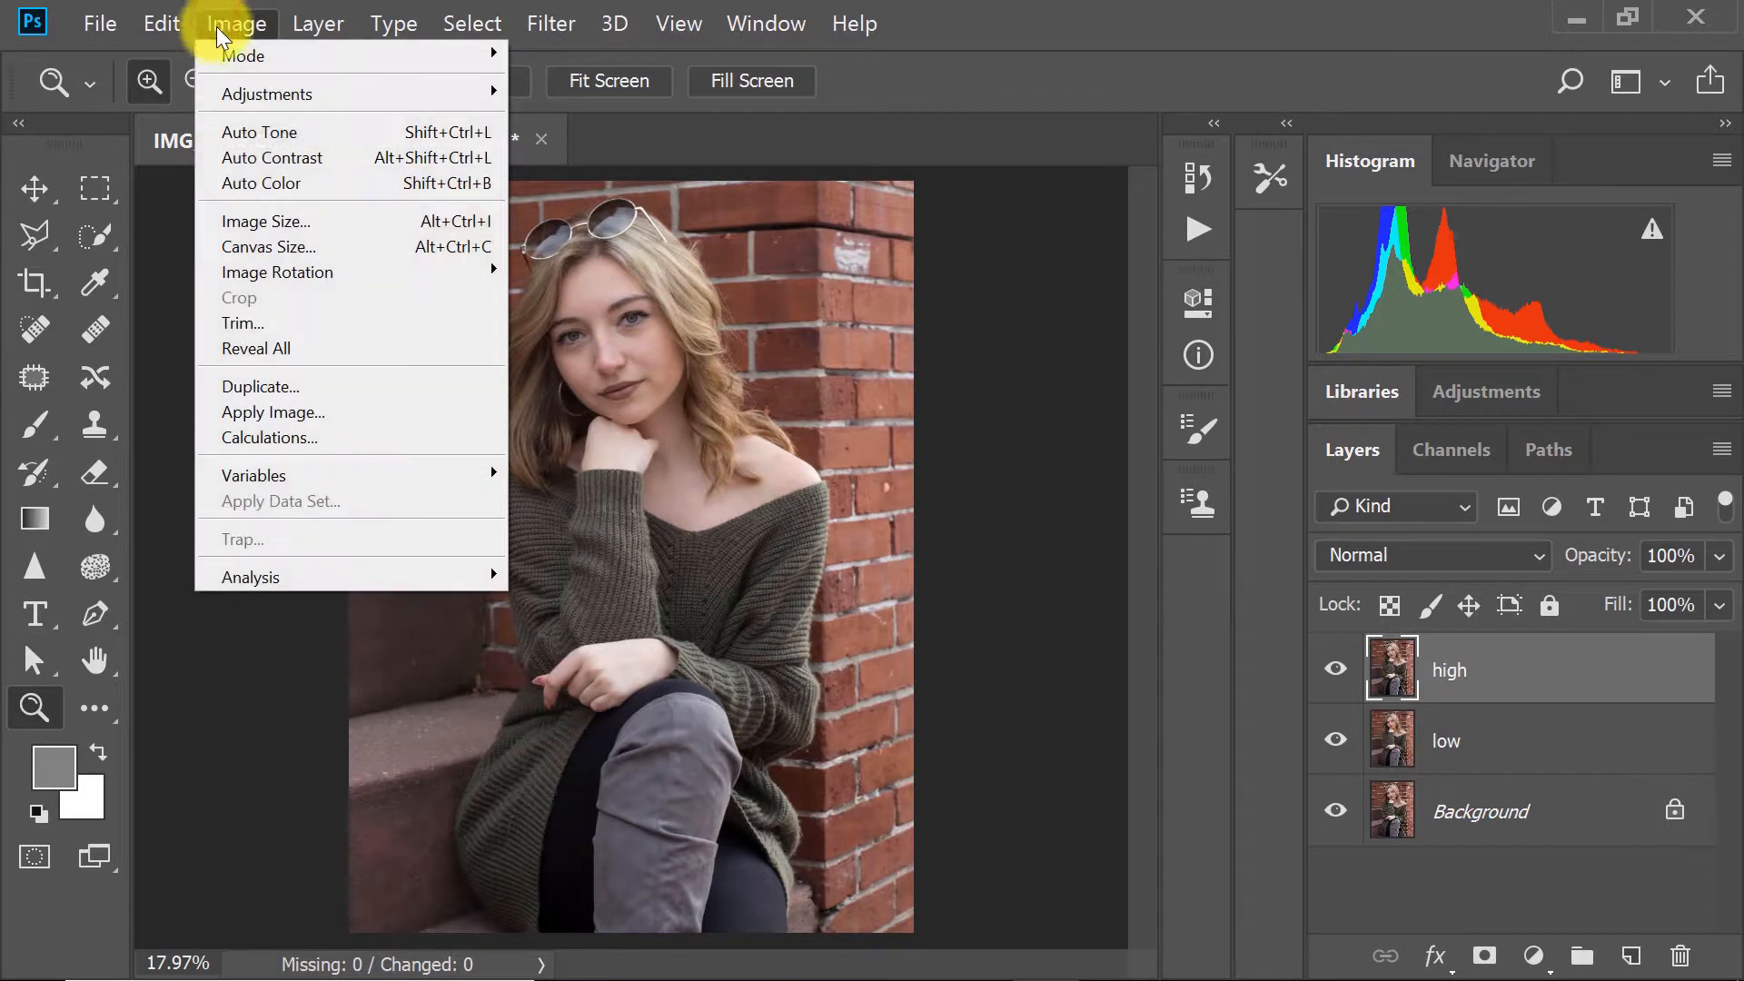
pyautogui.click(298, 410)
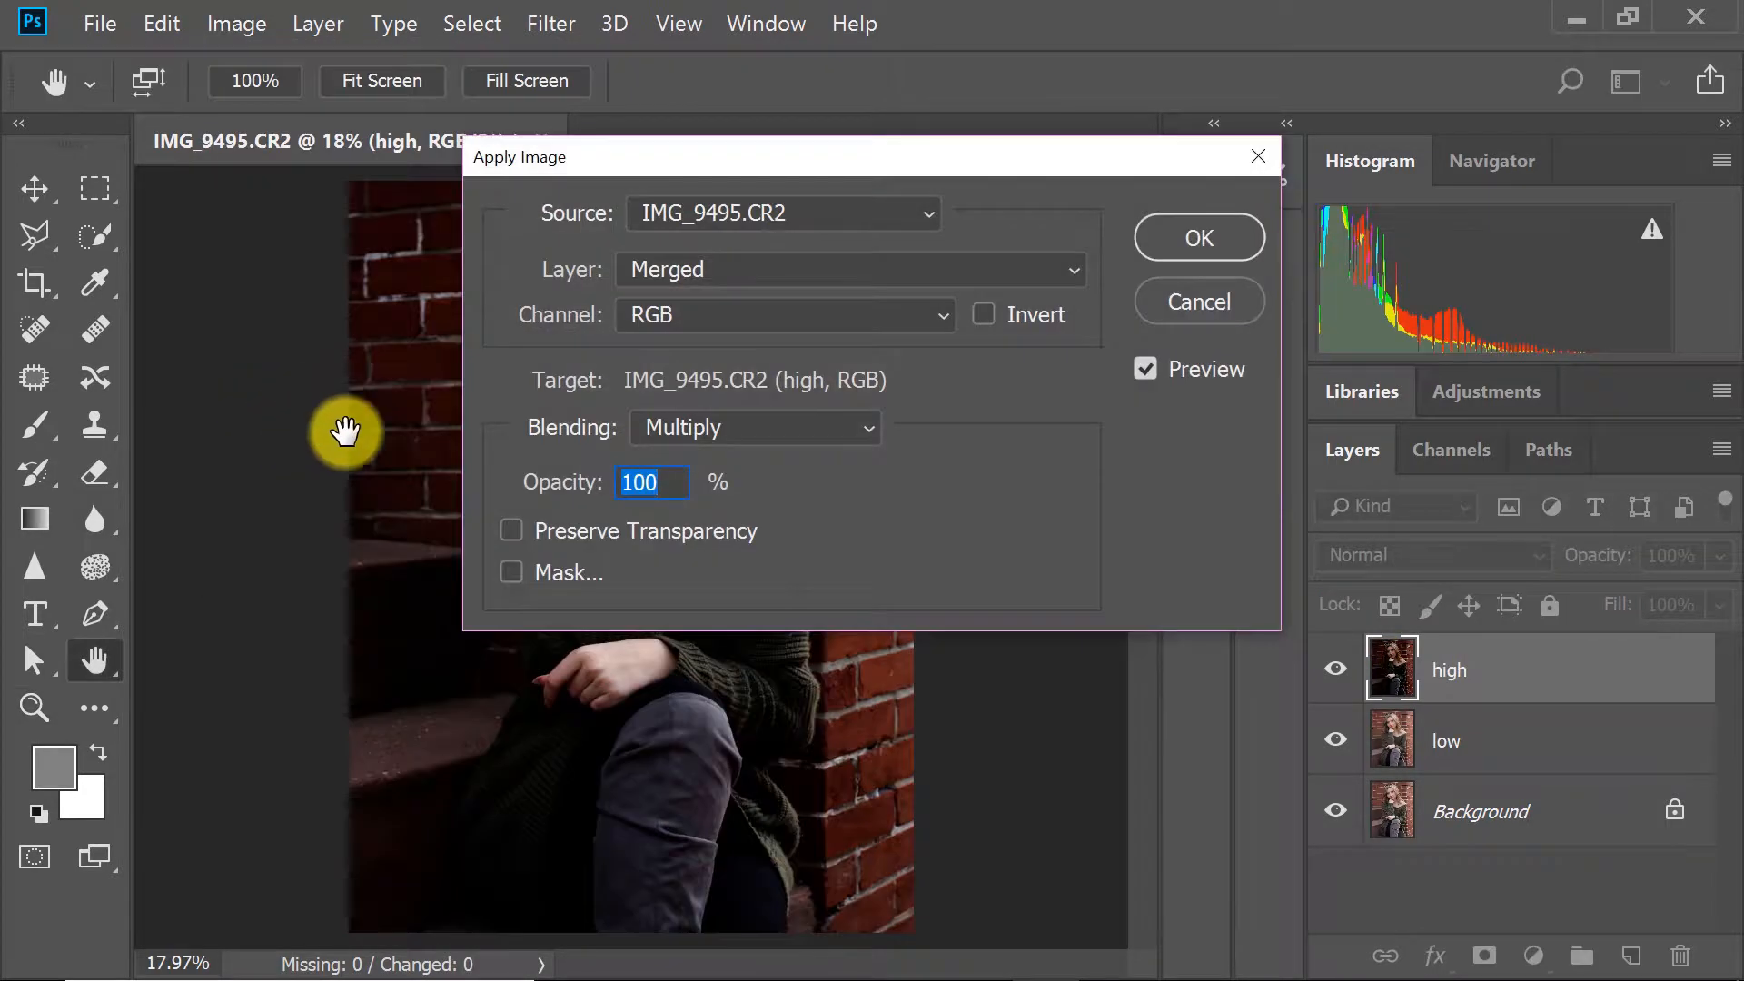
pyautogui.click(681, 267)
pyautogui.click(676, 379)
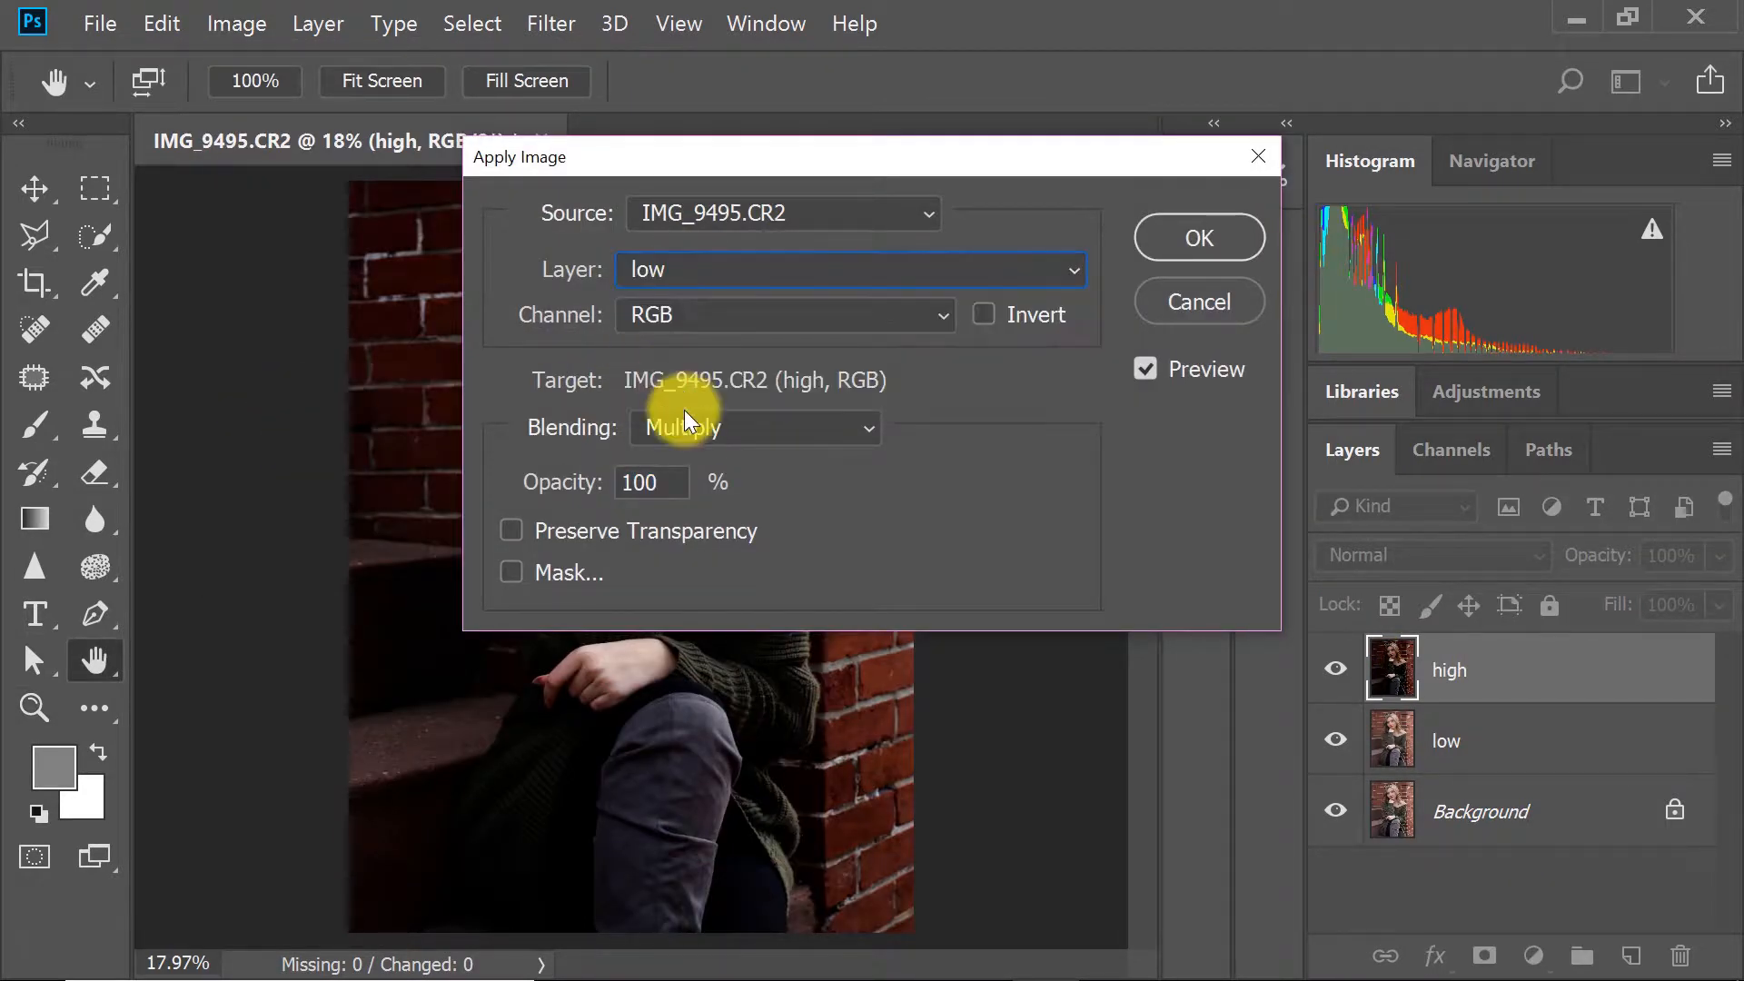
pyautogui.click(689, 431)
pyautogui.click(727, 603)
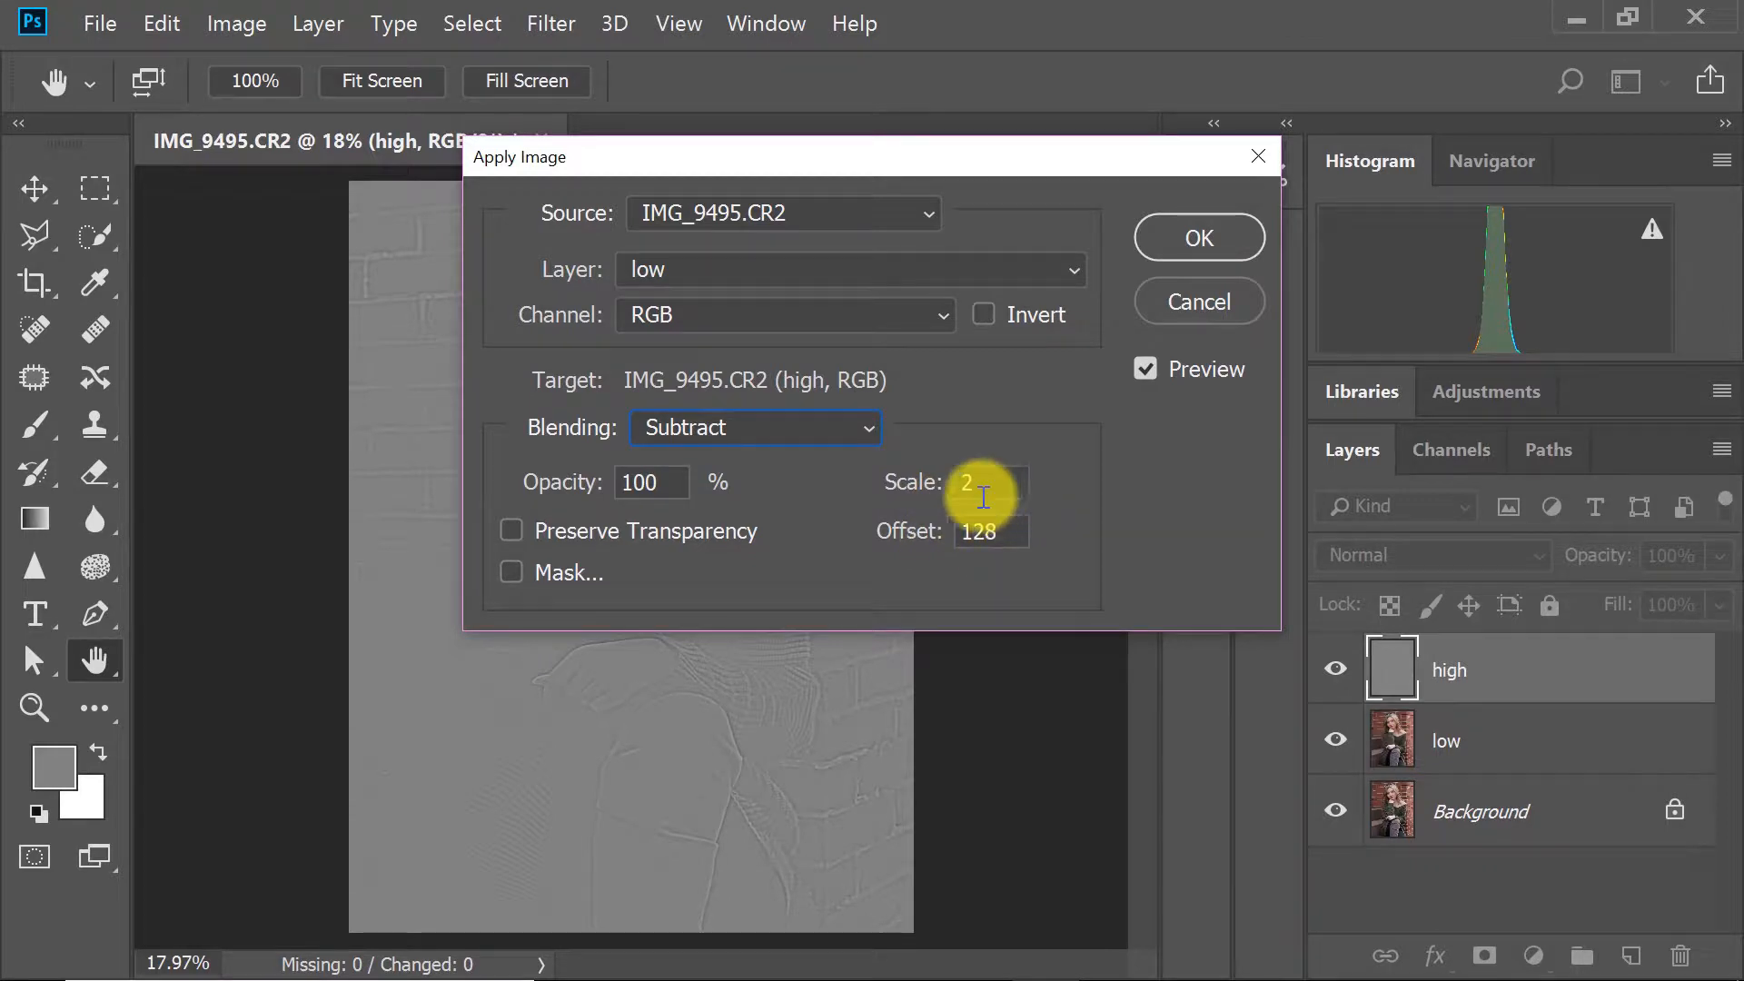
pyautogui.click(1170, 236)
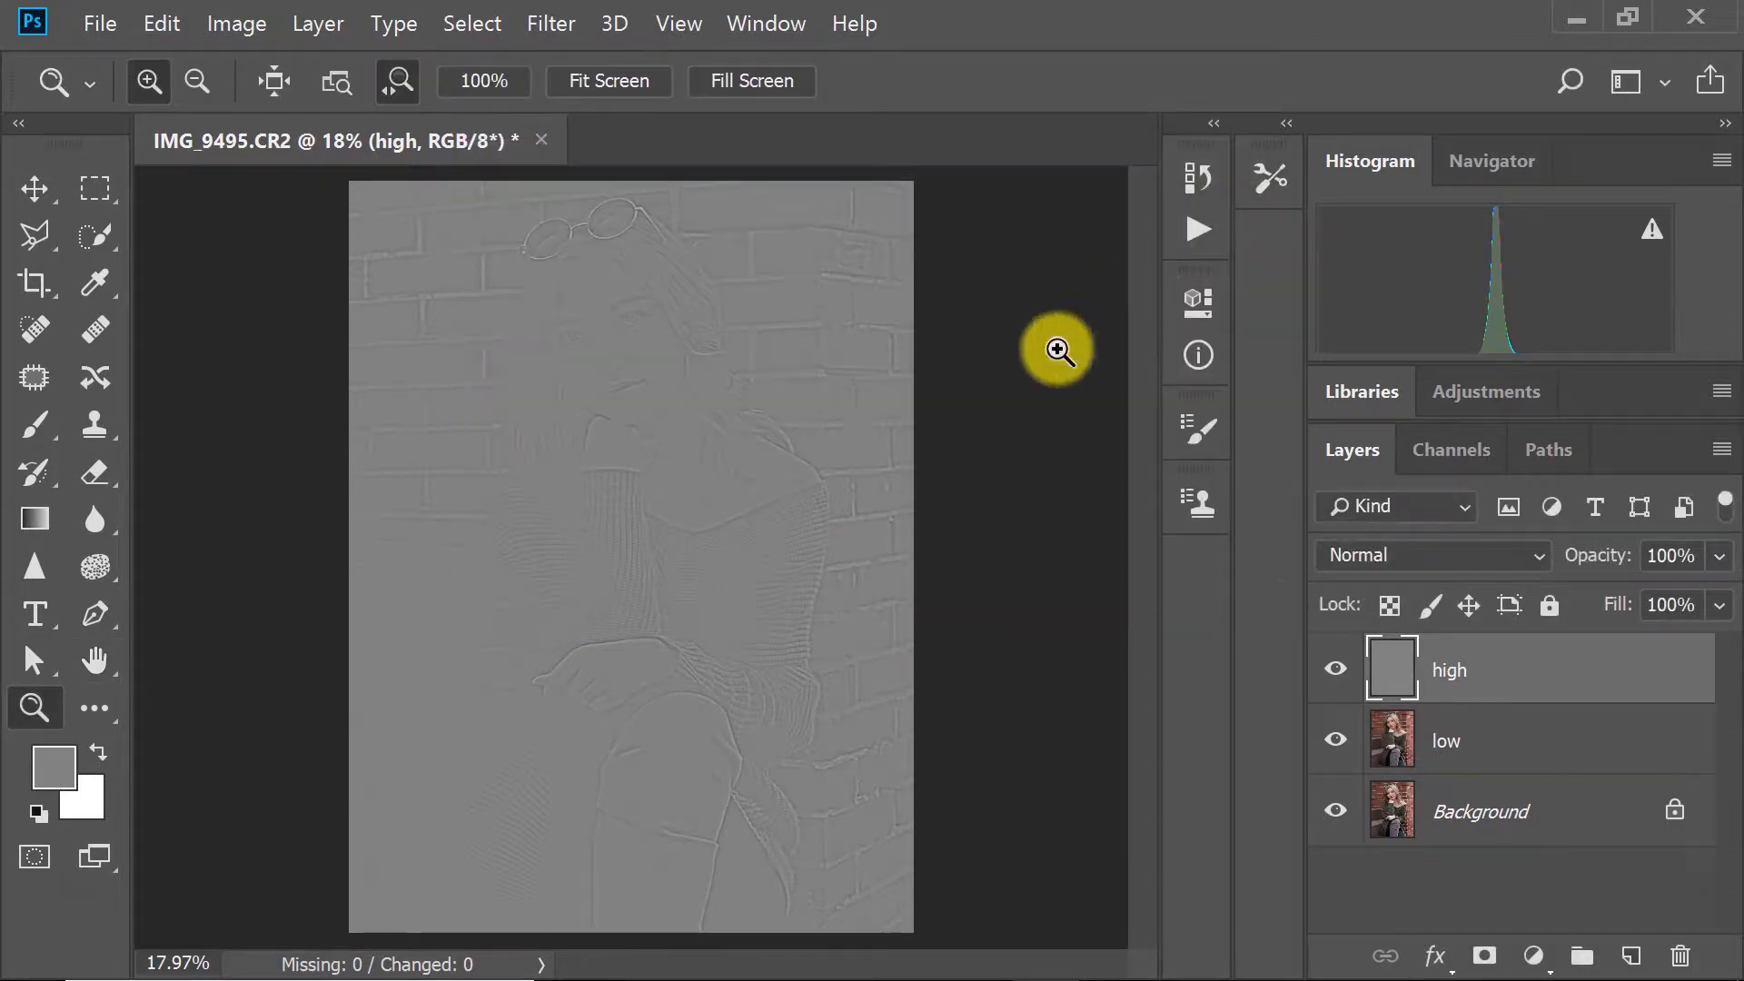
# Set the "high" layer's blend mode to Linear Light and select the "low" layer.
pyautogui.click(1389, 553)
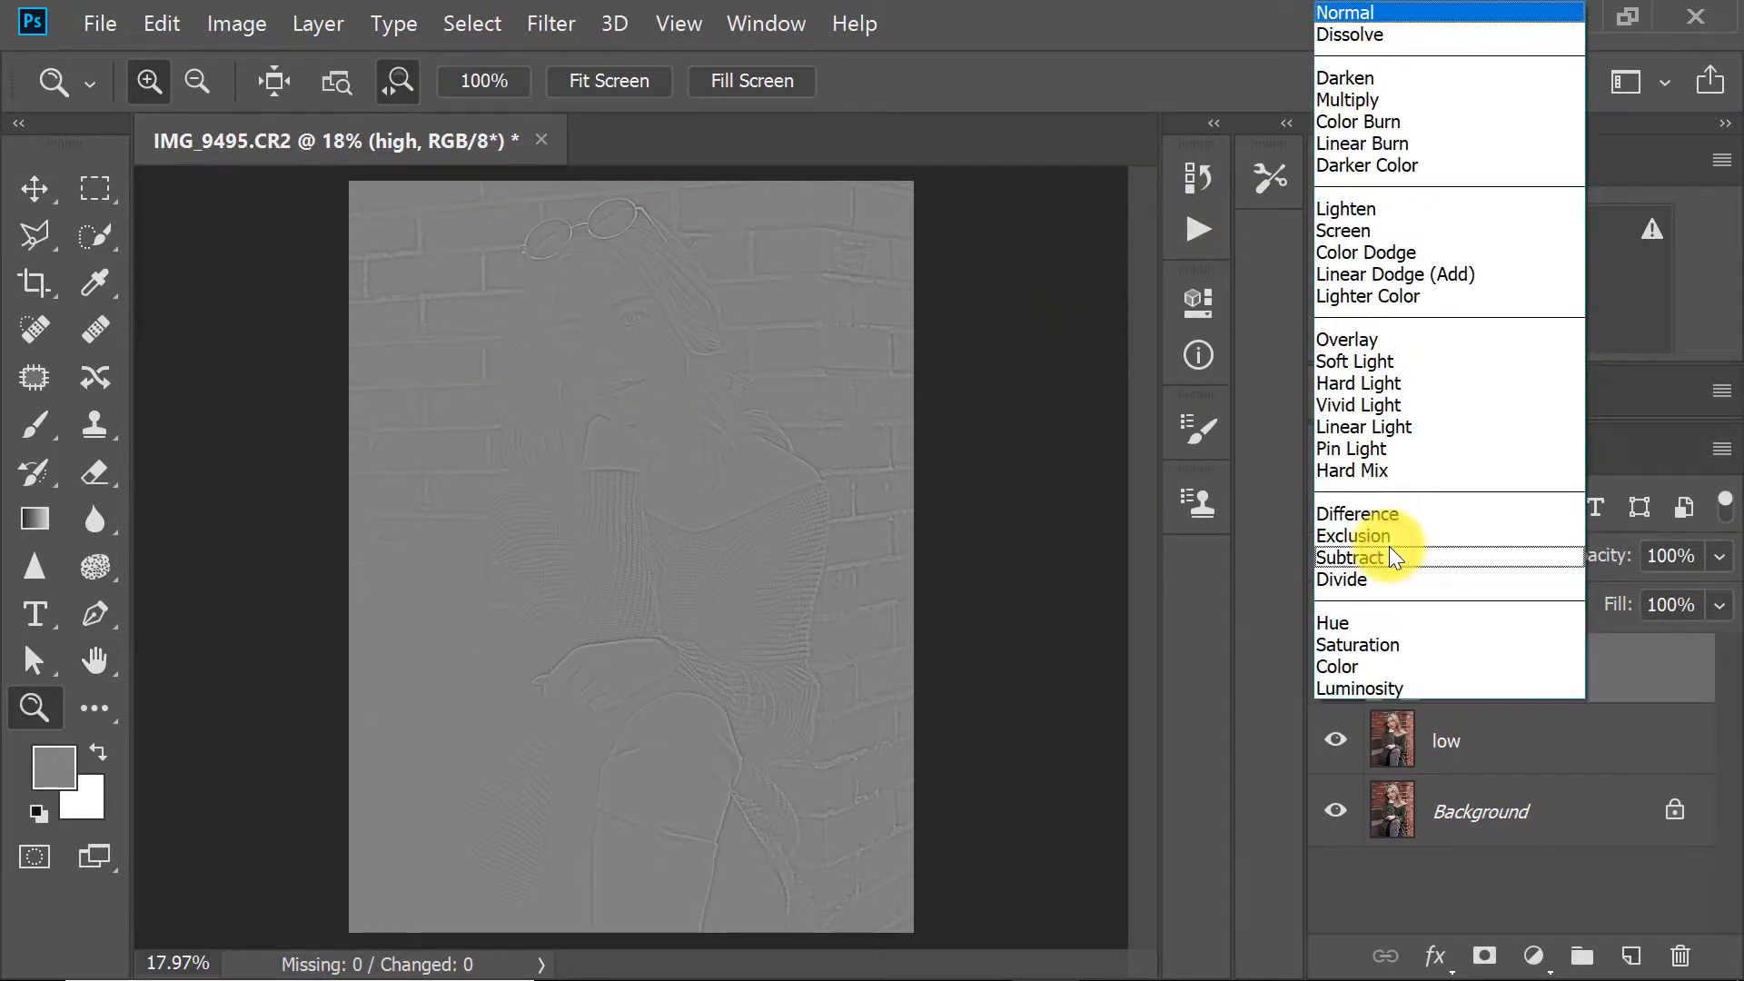
pyautogui.click(1379, 423)
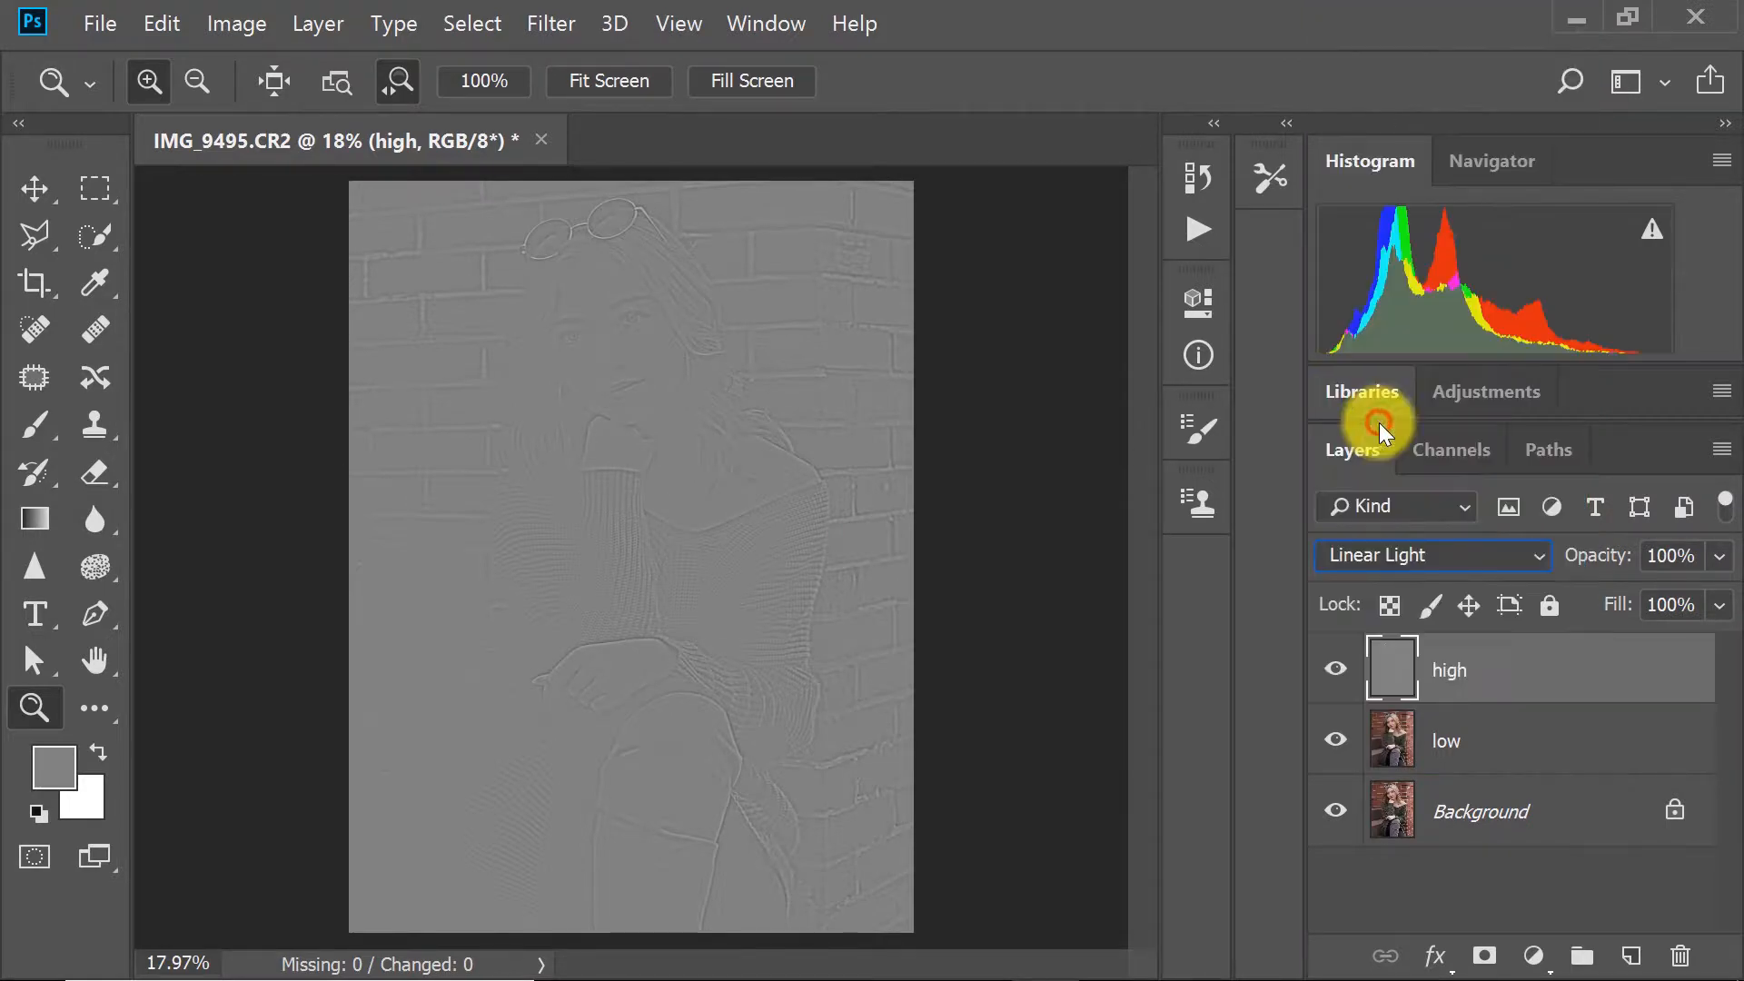
pyautogui.click(1396, 750)
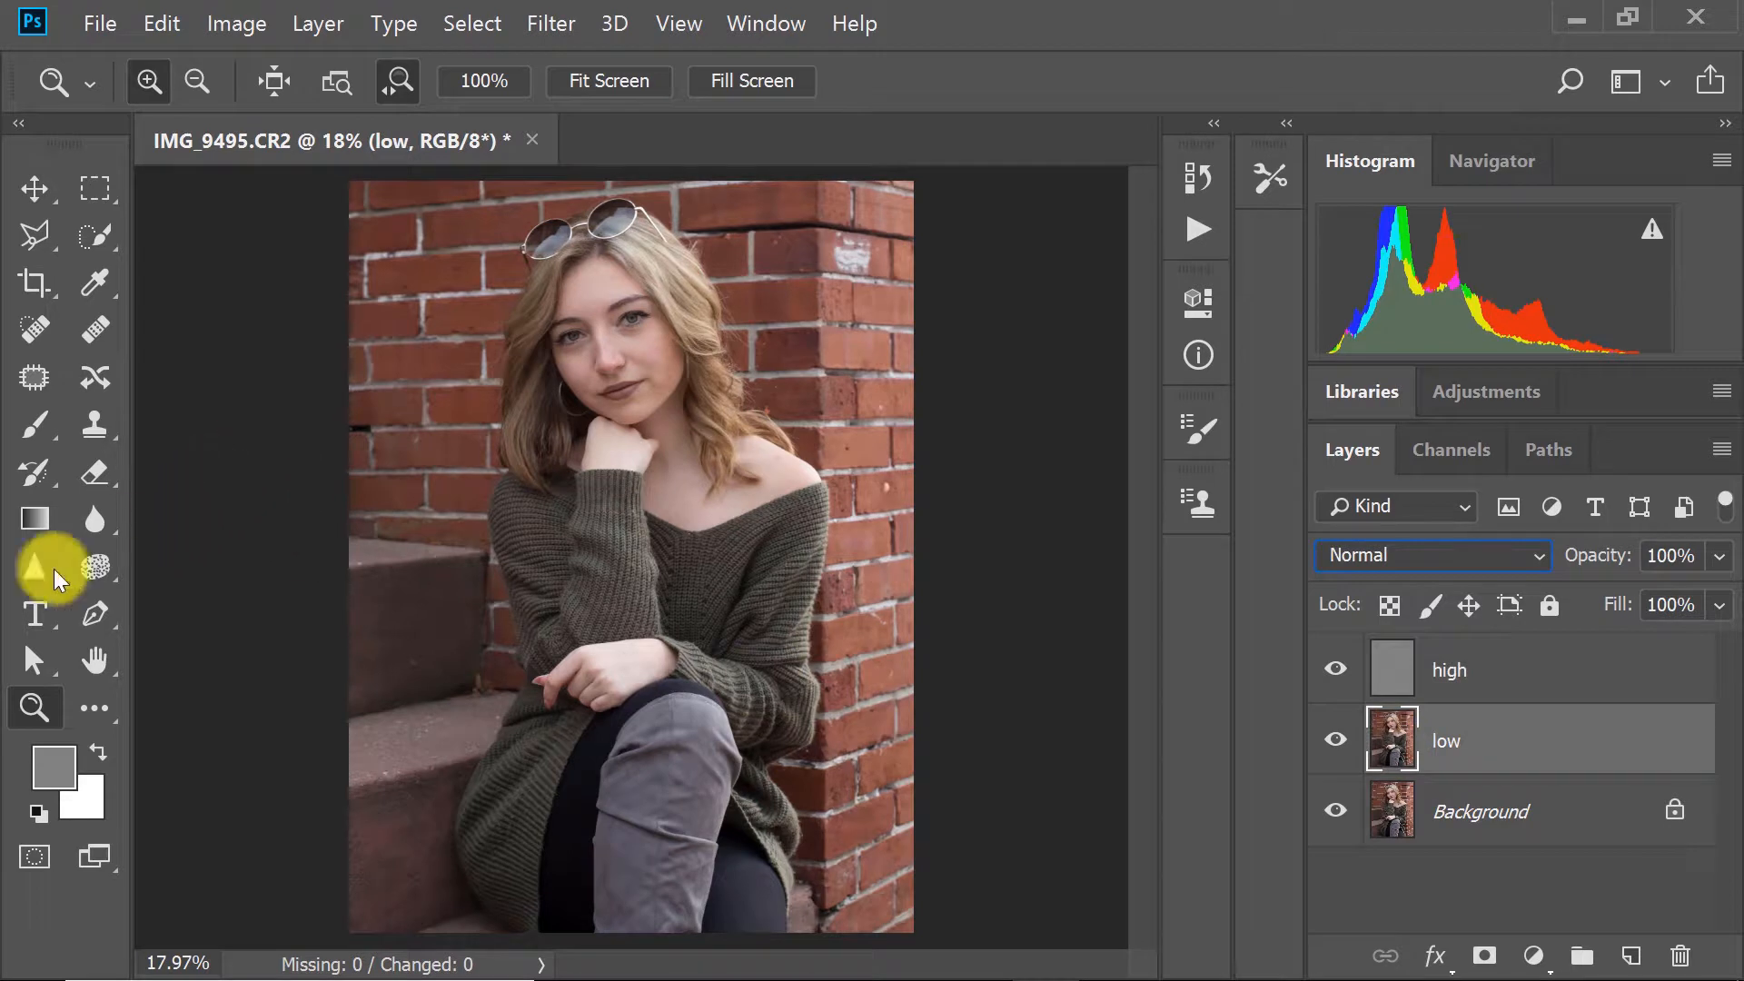
# Remove the blemishes on the cheek at the photo's right with the Patch tool on the "high" layer.
pyautogui.click(591, 261)
pyautogui.click(518, 331)
pyautogui.click(603, 323)
pyautogui.click(753, 325)
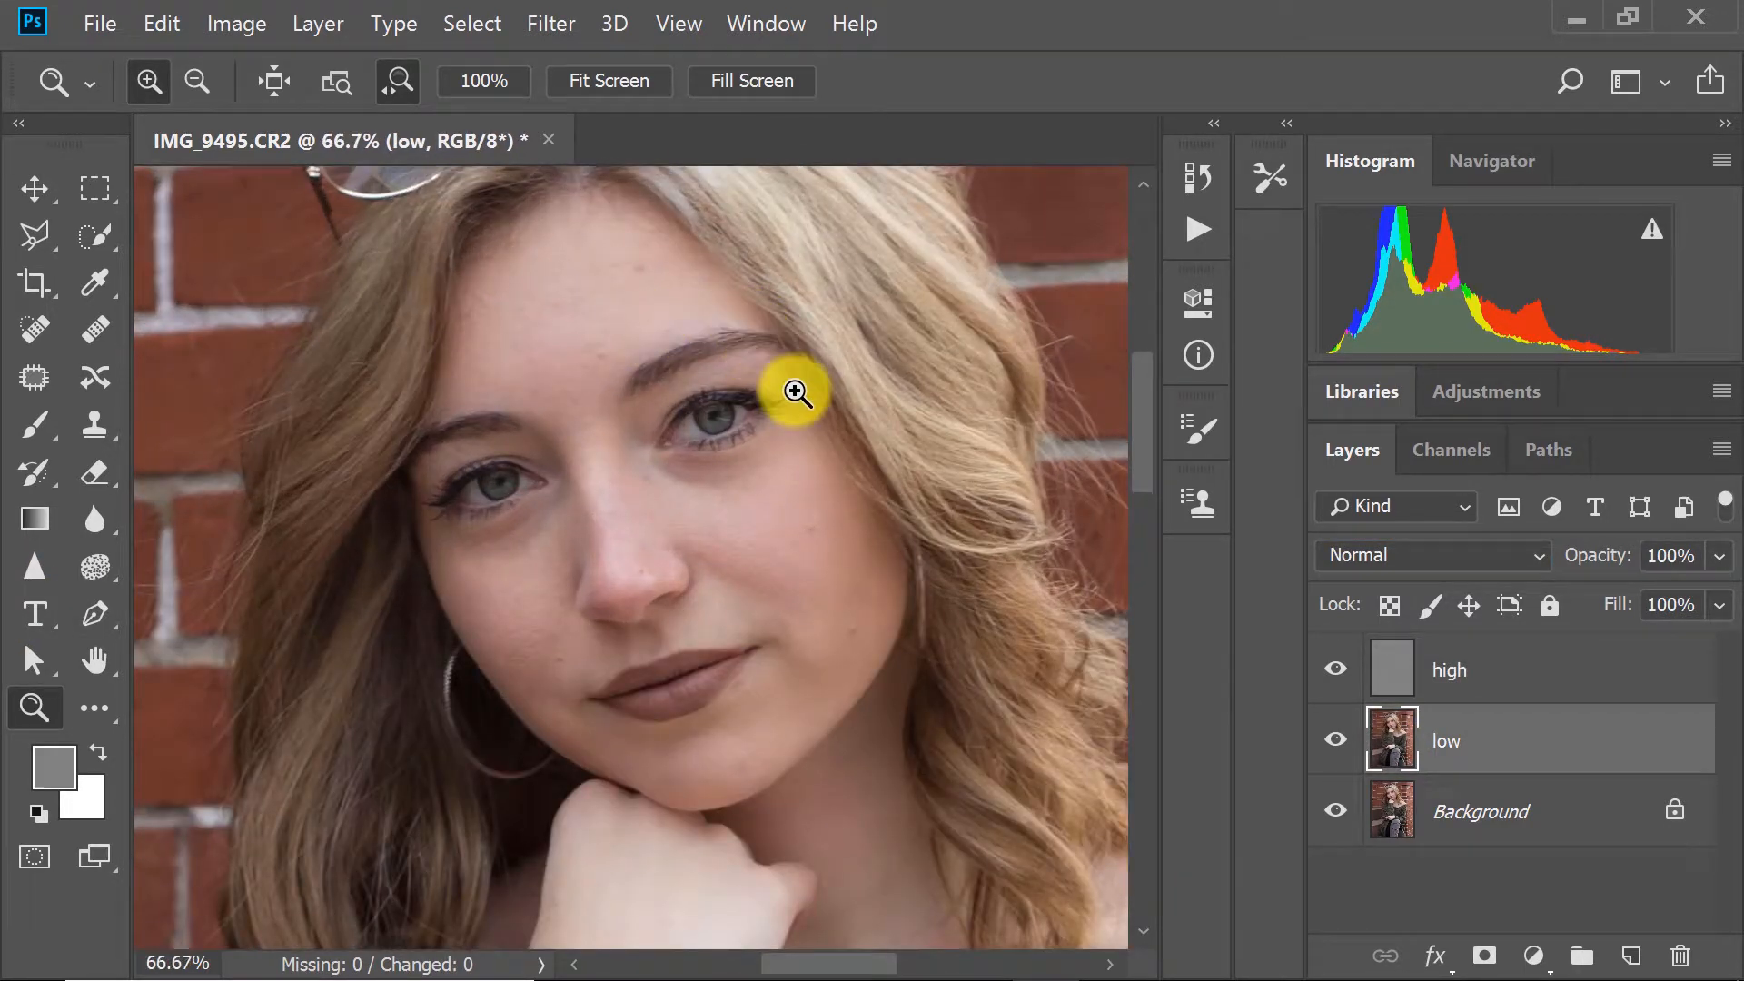
pyautogui.click(1385, 677)
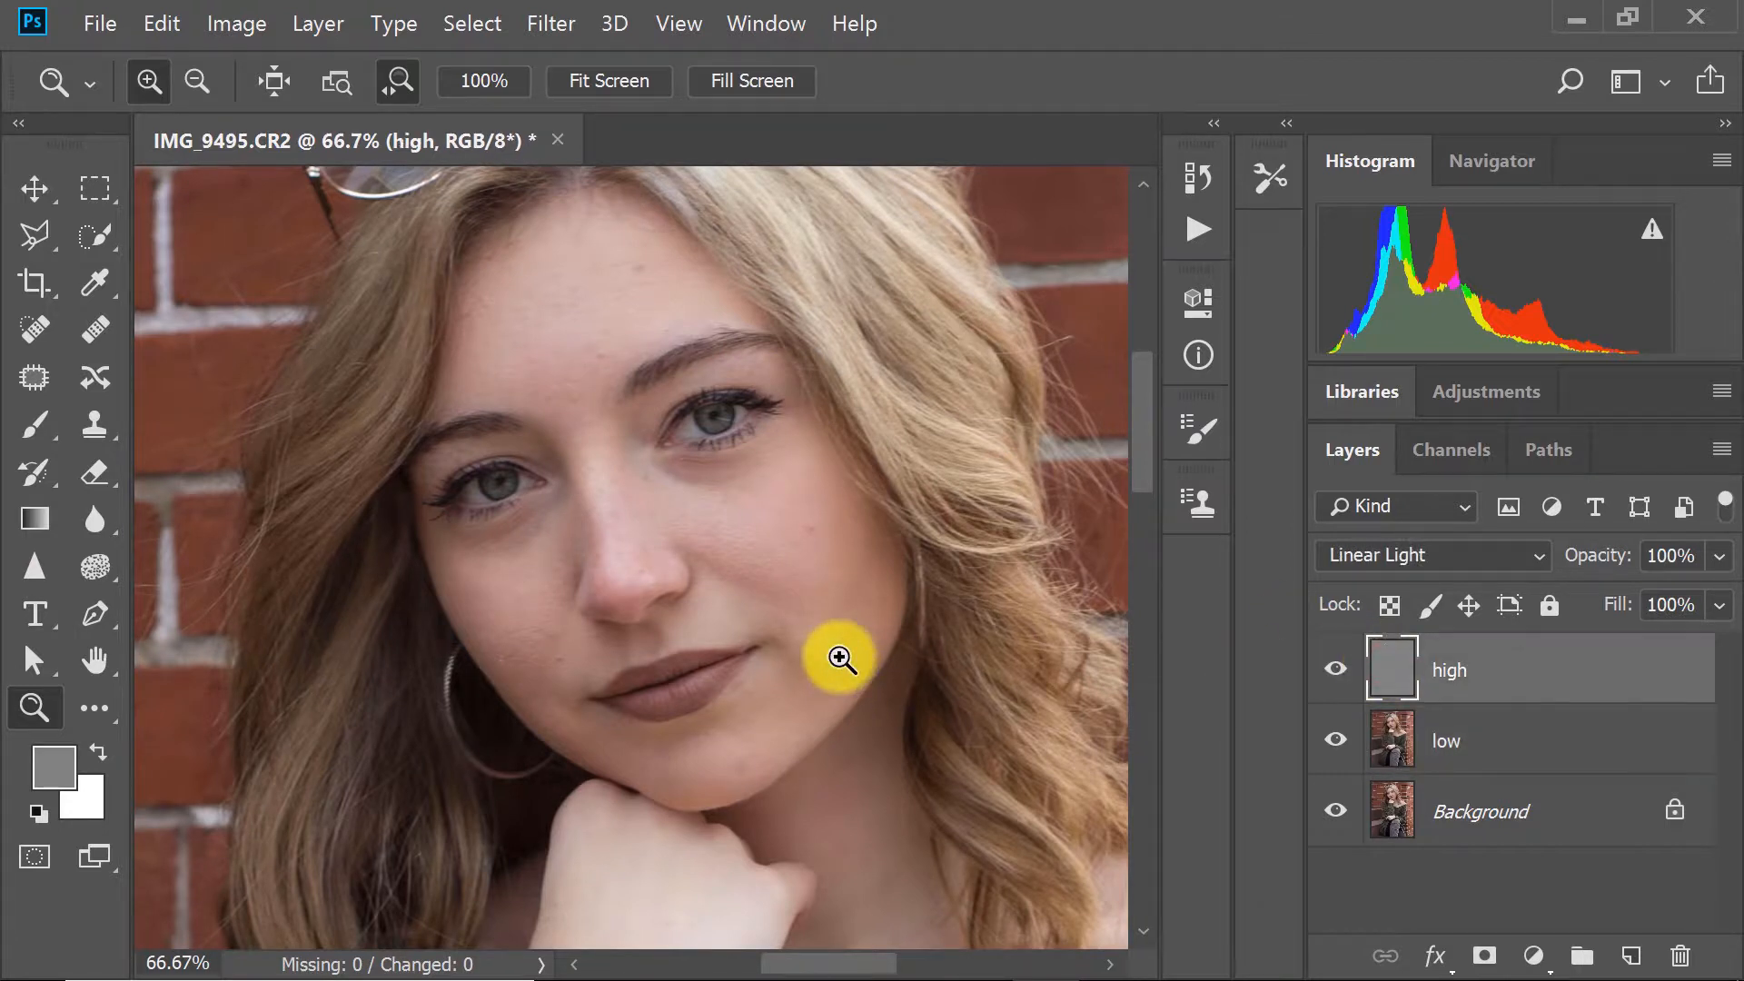
pyautogui.click(834, 656)
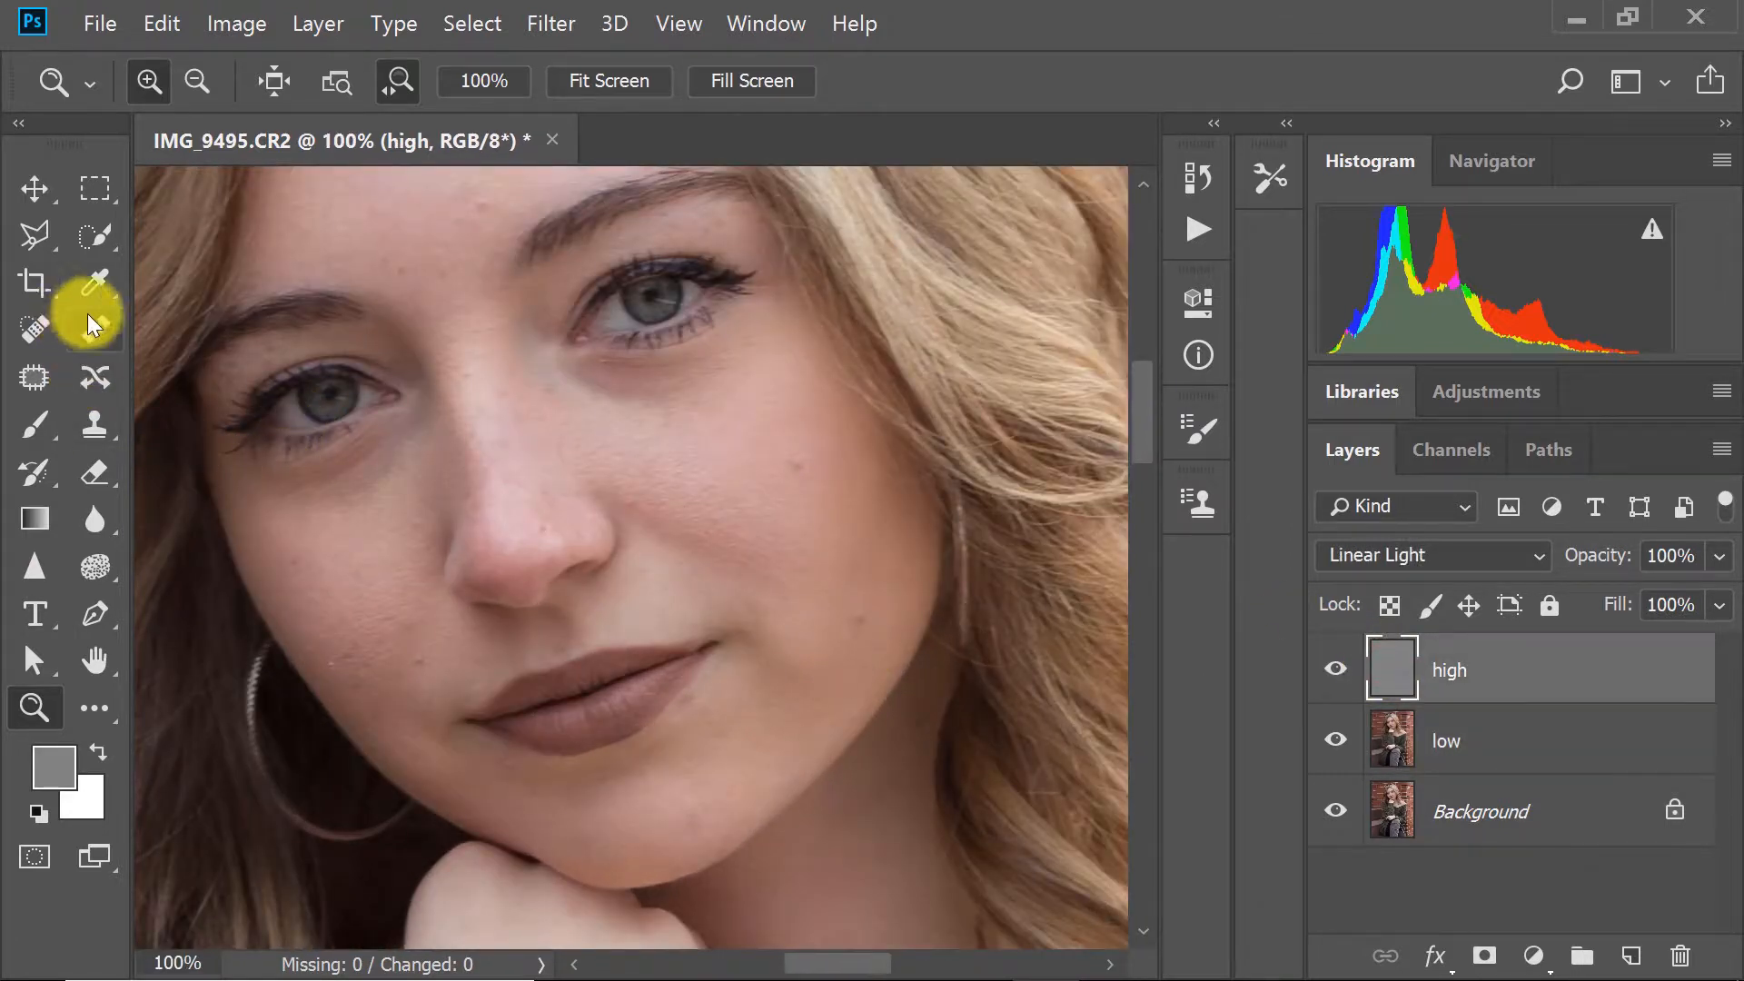
pyautogui.click(33, 377)
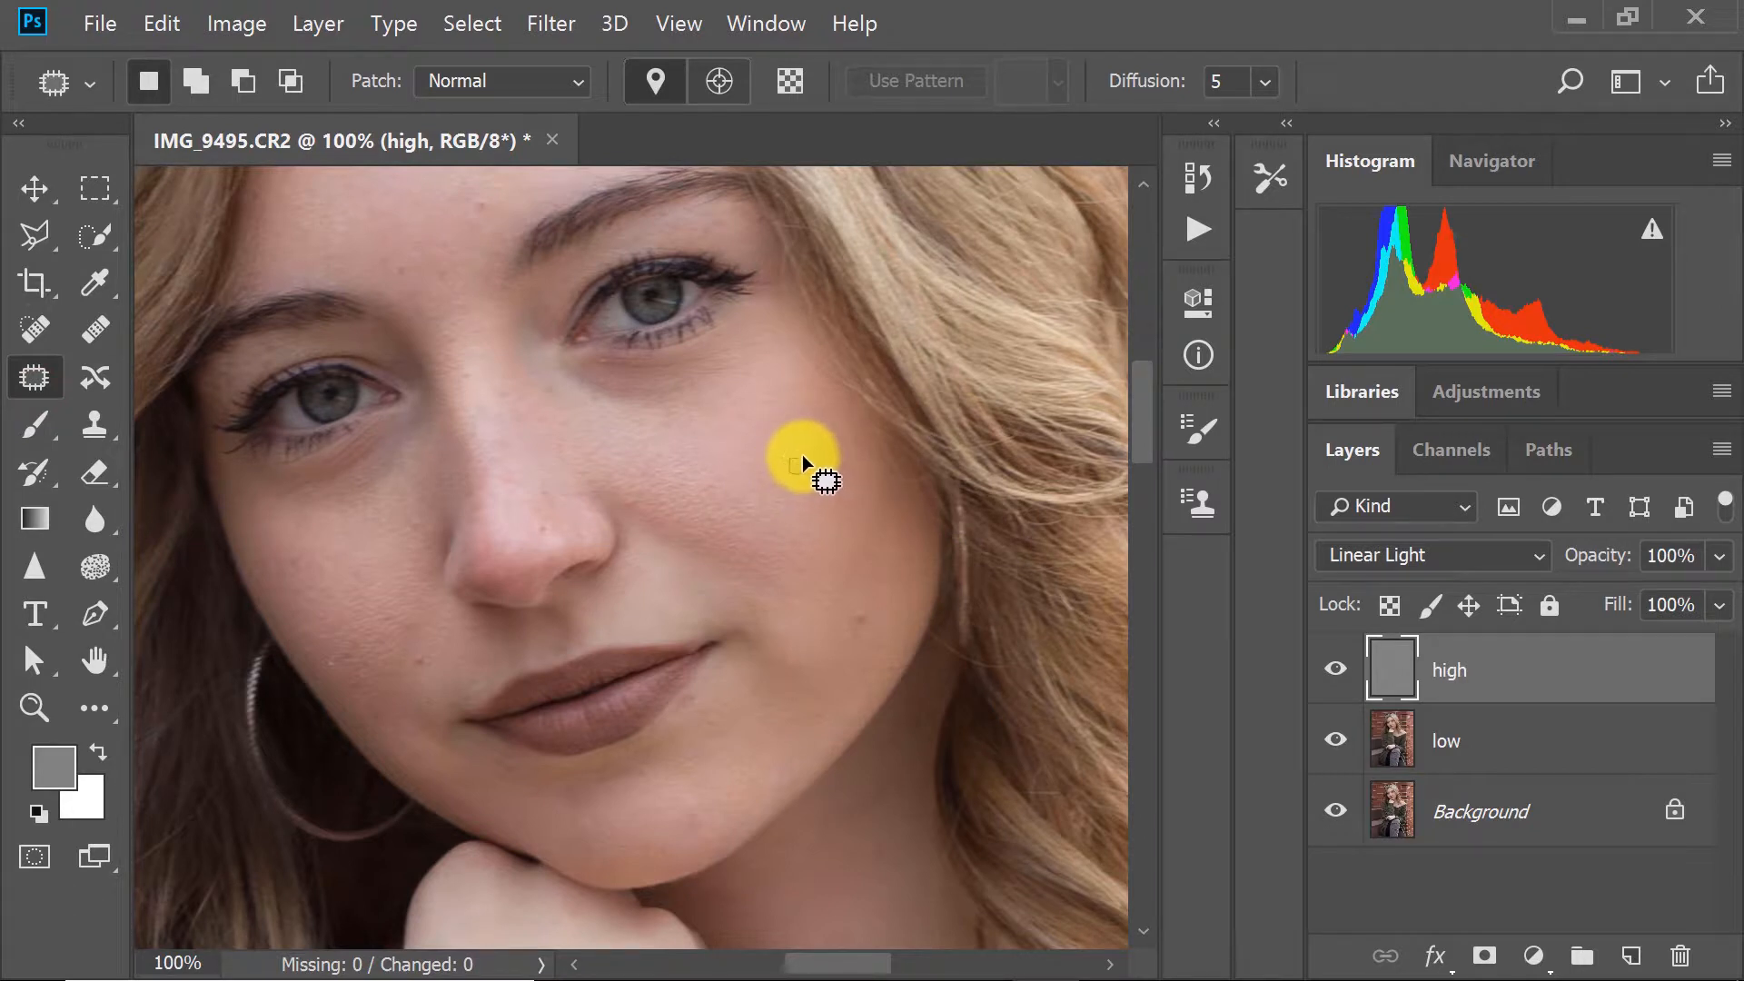
pyautogui.moveTo(803, 456); pyautogui.dragTo(803, 469)
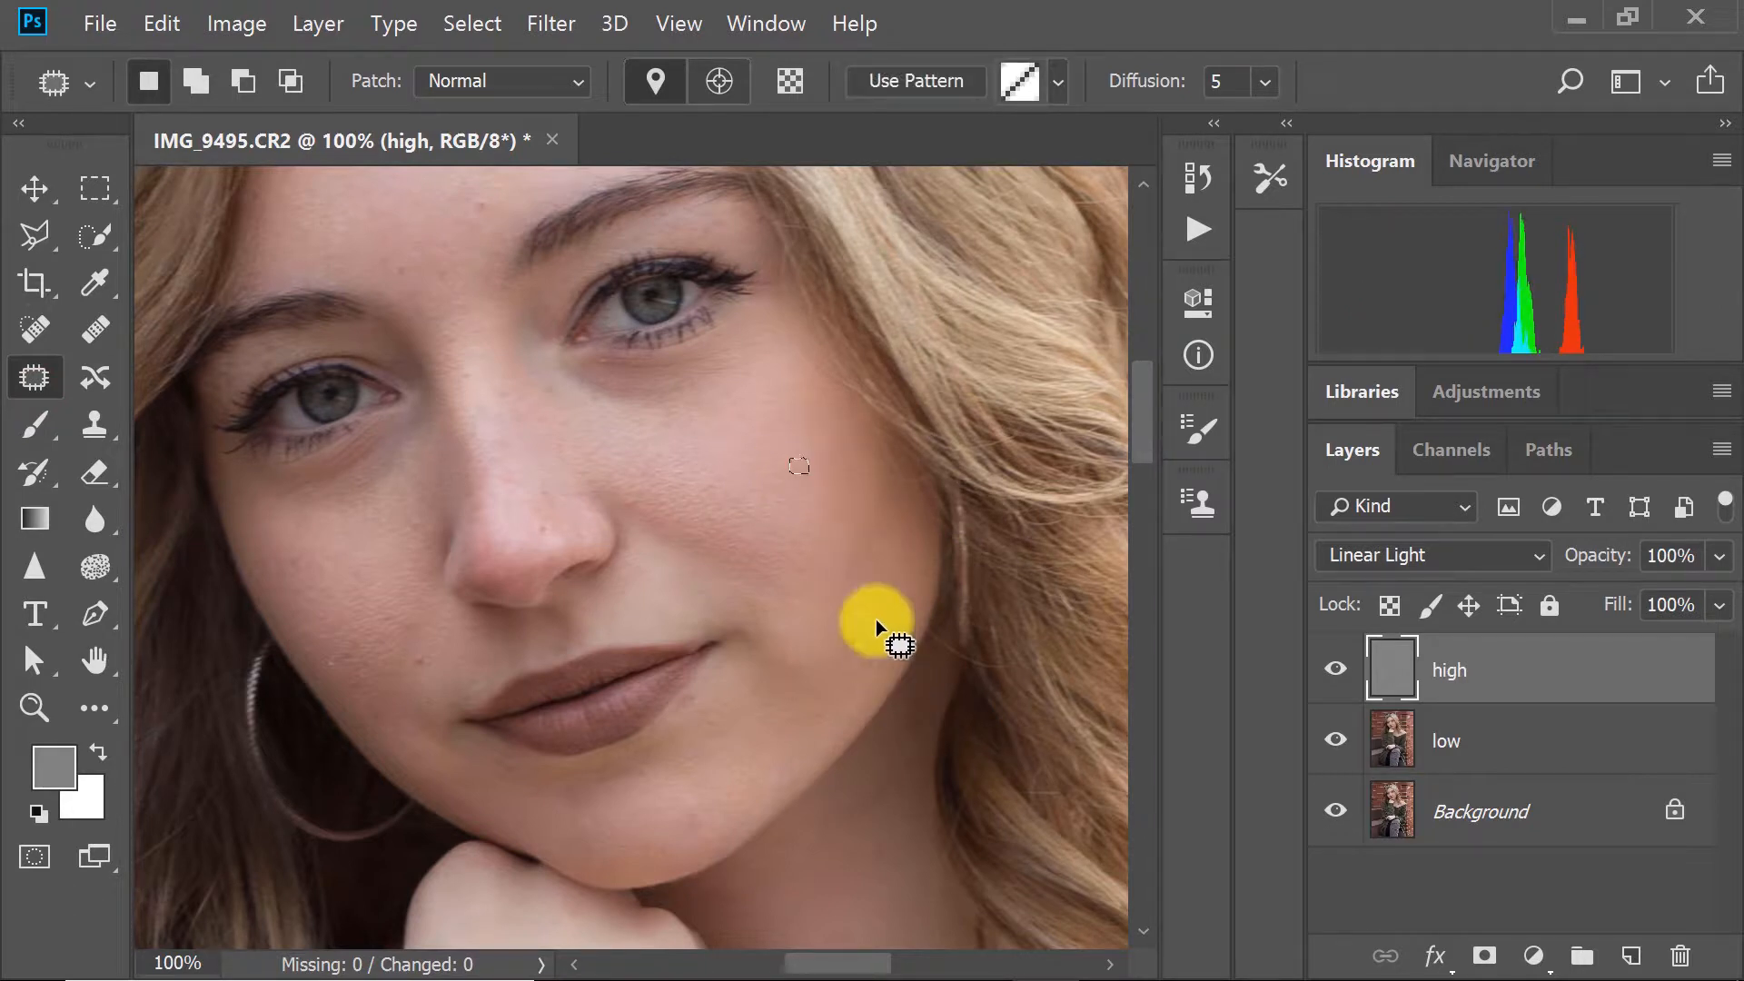
pyautogui.click(870, 594)
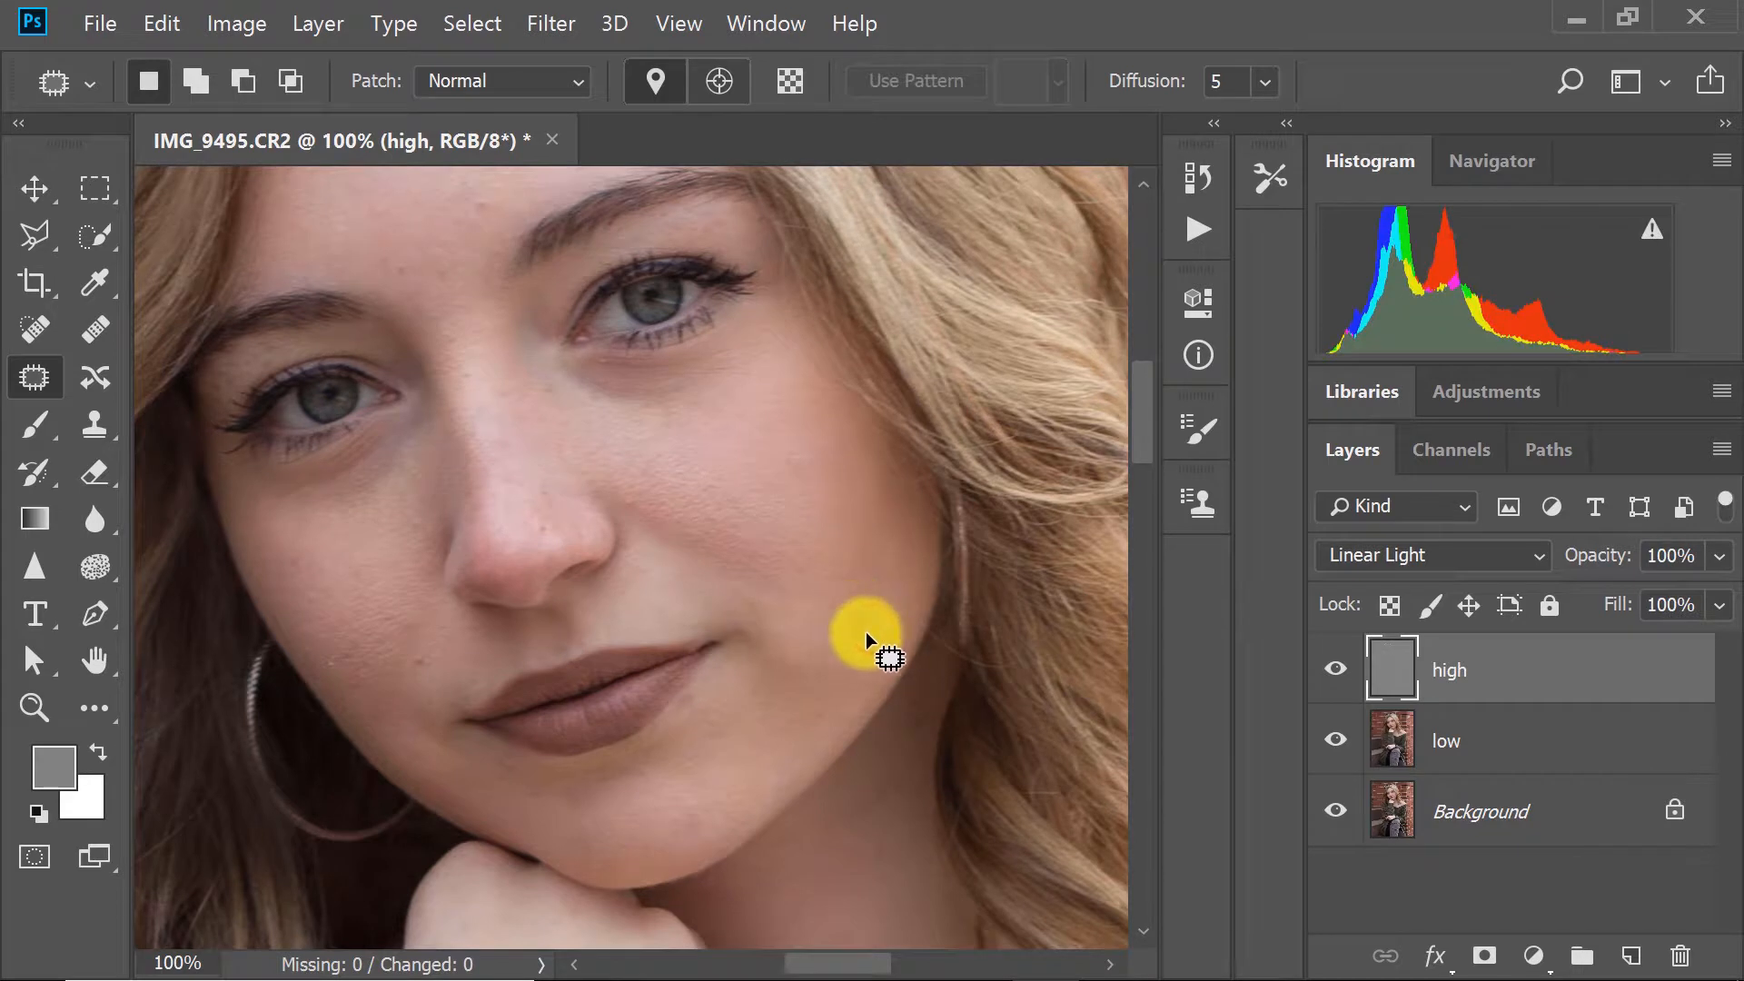
pyautogui.moveTo(868, 601); pyautogui.dragTo(886, 609)
pyautogui.click(874, 634)
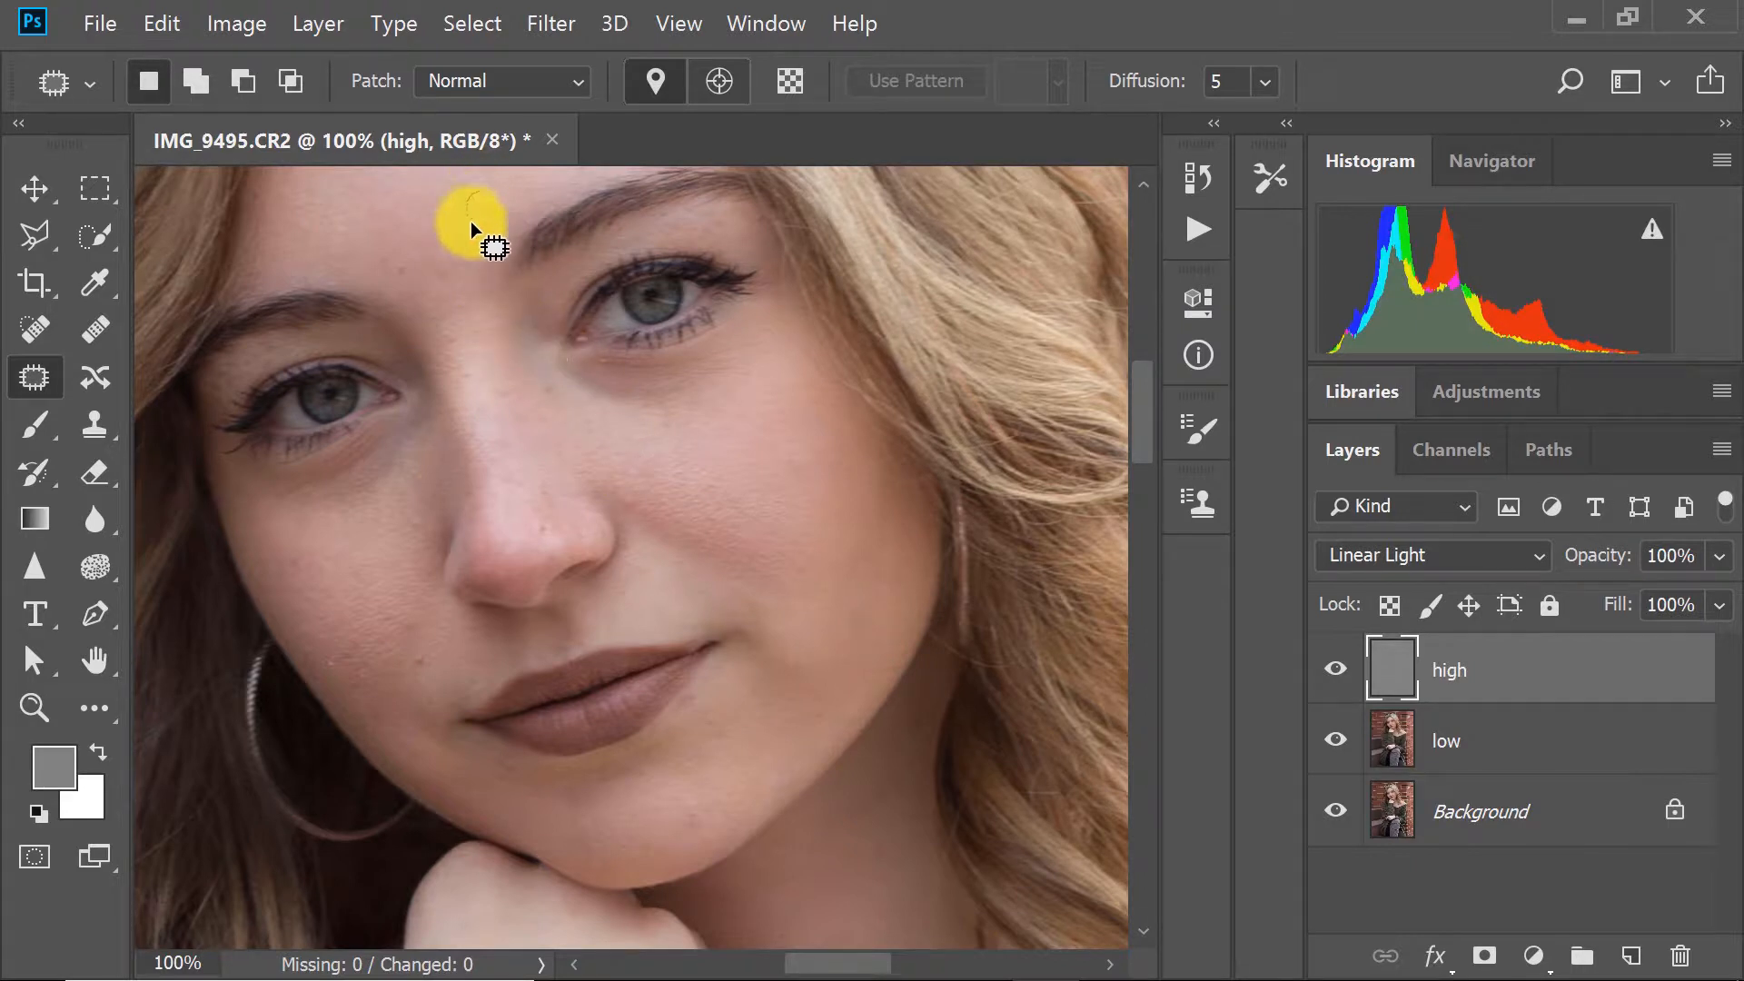
# Patch the small blemish on the forehead just above the space between the eyebrows.
pyautogui.moveTo(489, 195); pyautogui.dragTo(509, 200)
pyautogui.scroll(2, 439, 314)
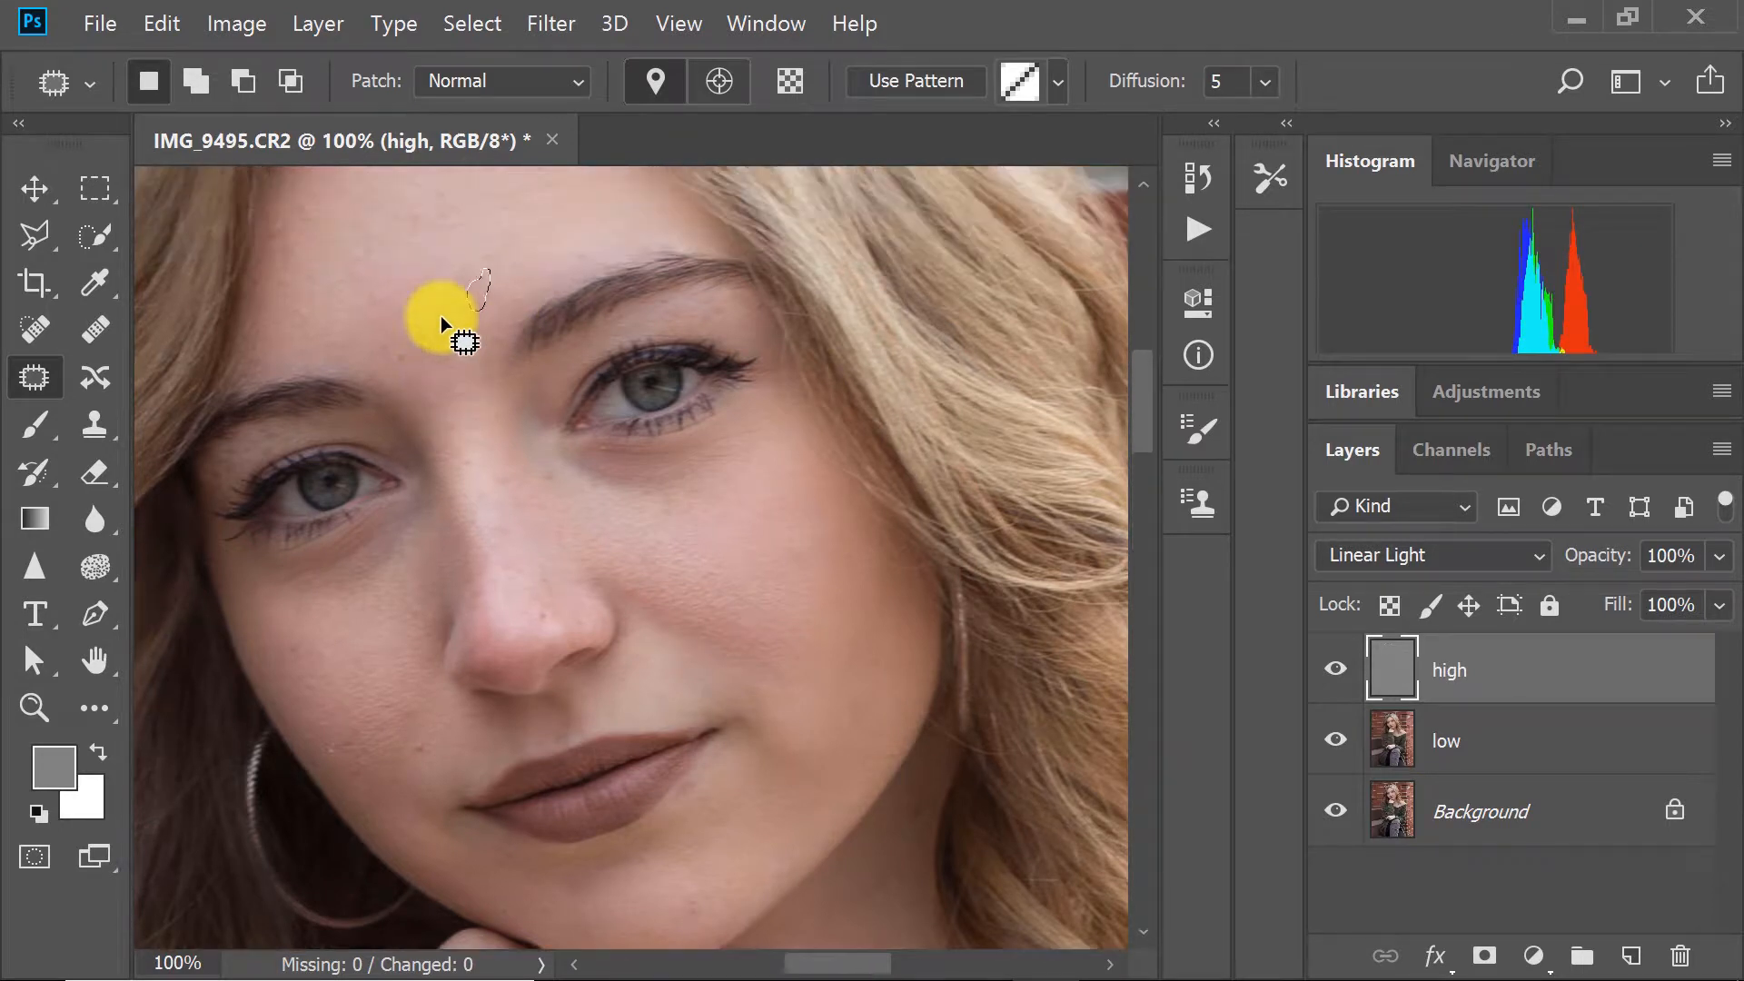
pyautogui.click(422, 740)
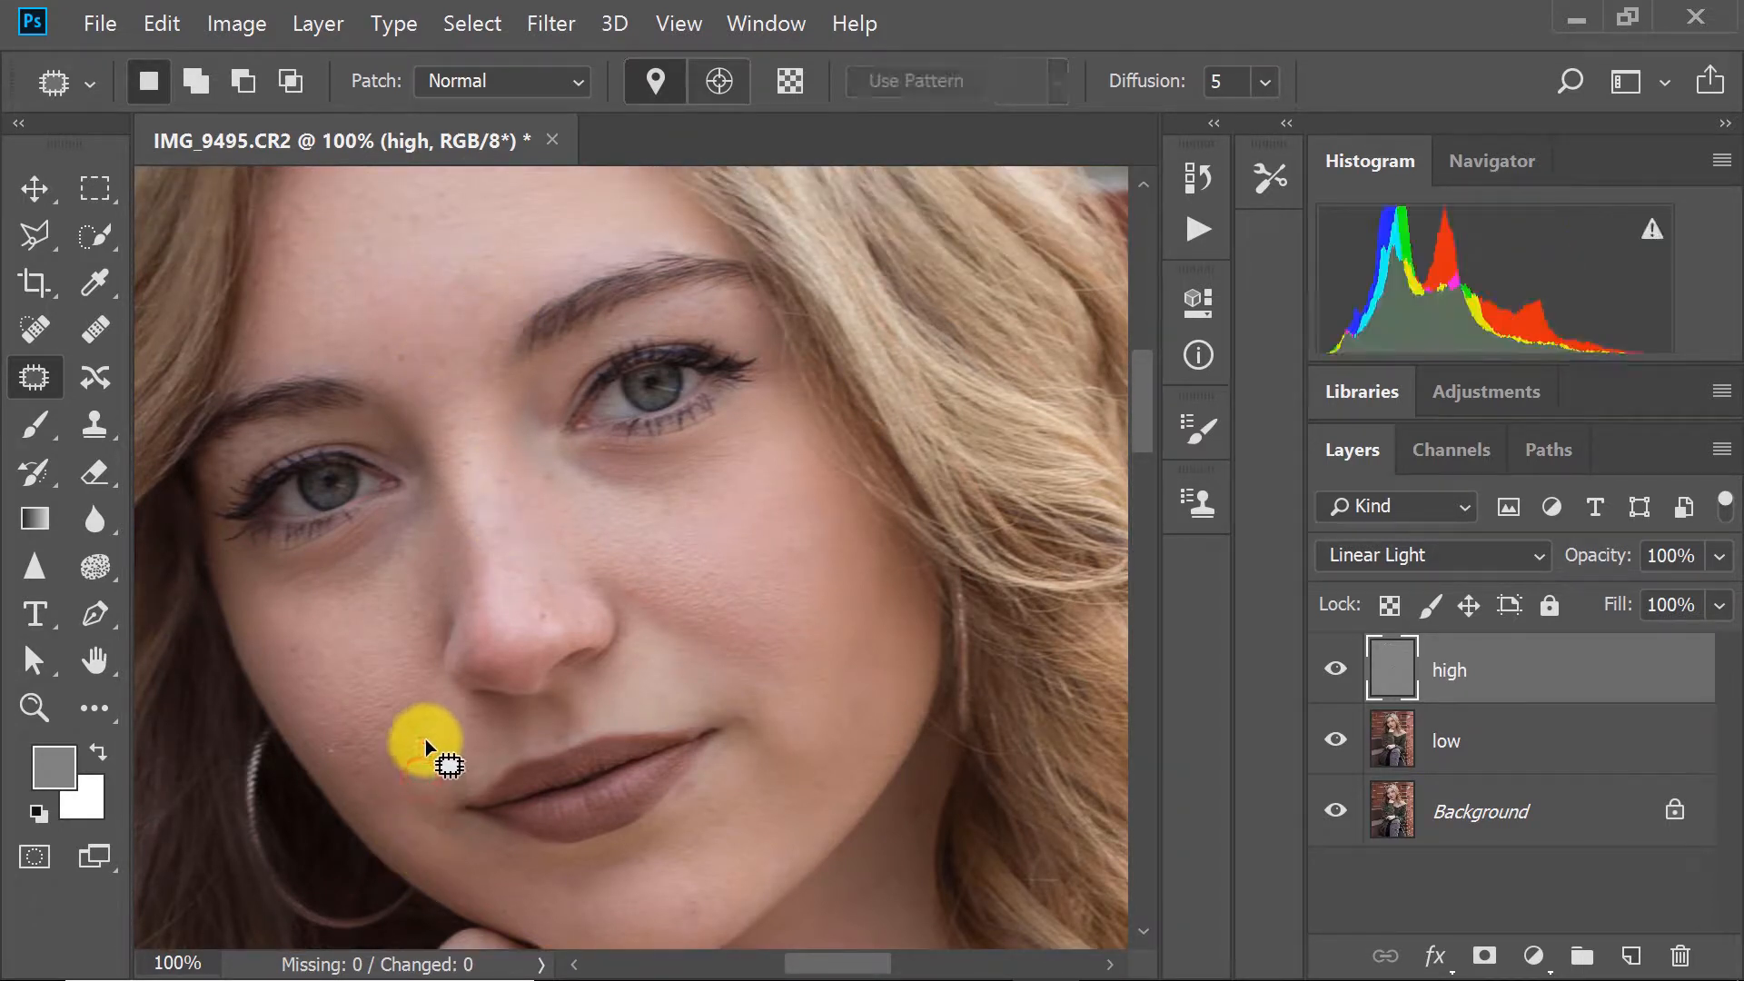
# Patch the flaws on the cheek beside the corner of the mouth and on the skin beside the nose.
pyautogui.moveTo(426, 752); pyautogui.dragTo(436, 727)
pyautogui.click(465, 753)
pyautogui.scroll(-2, 814, 694)
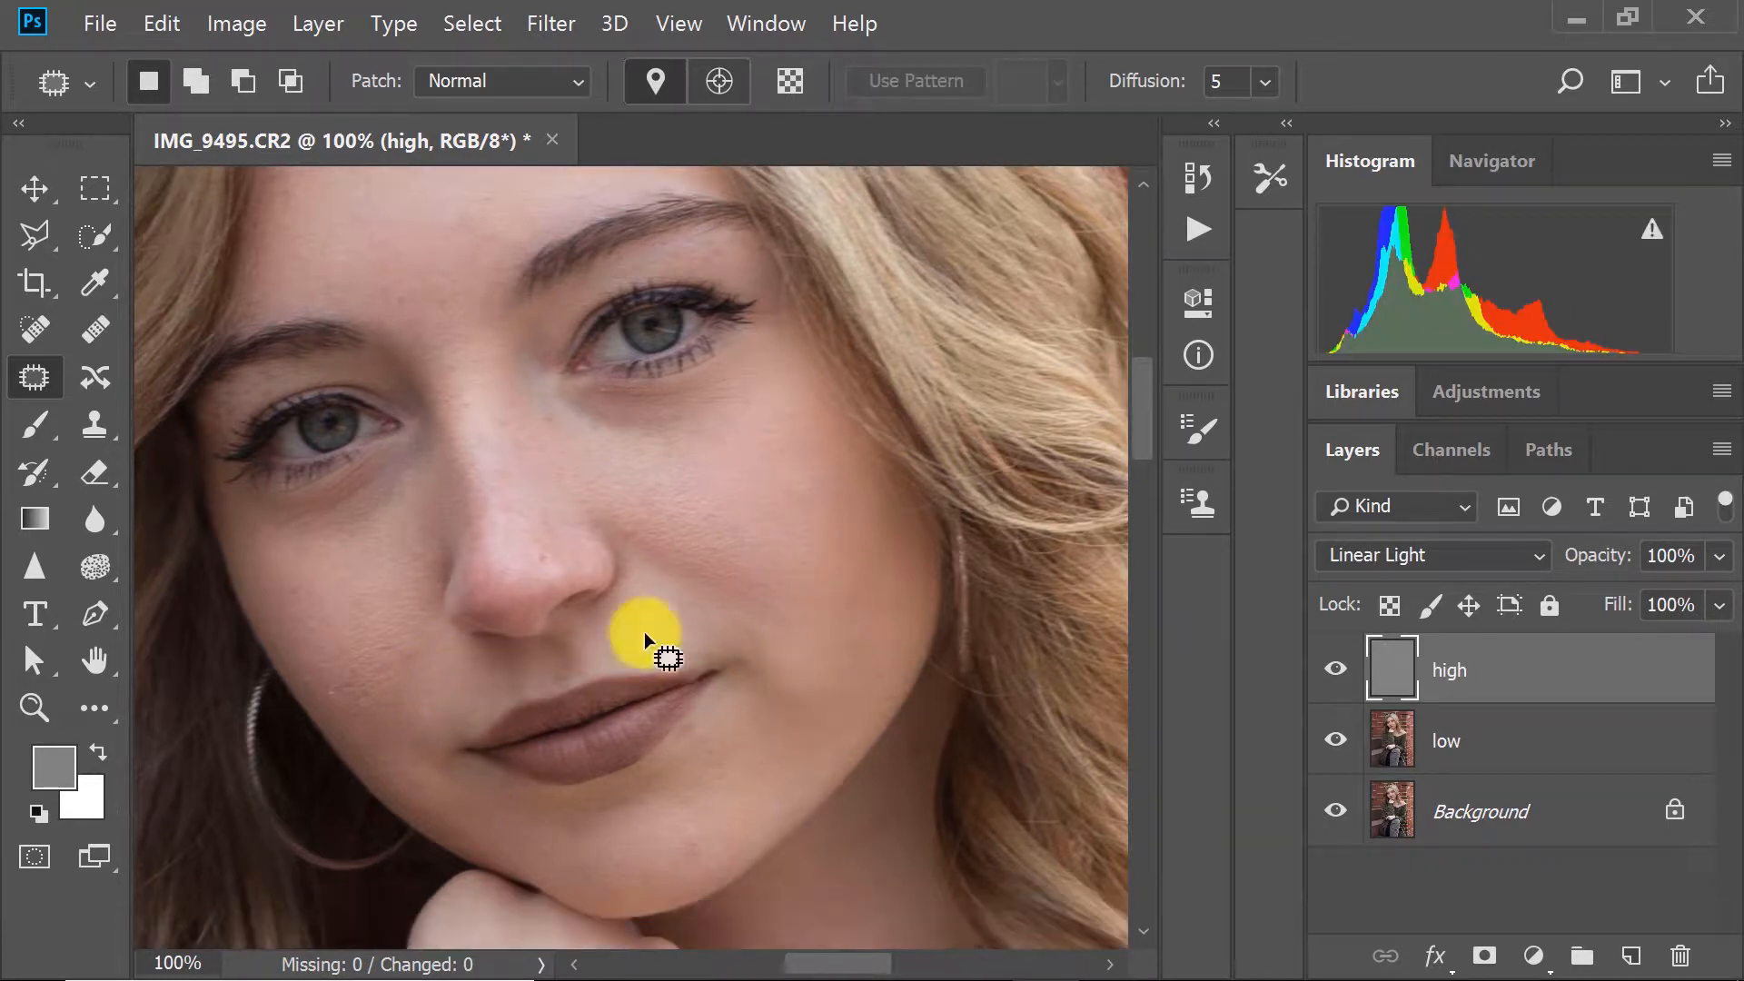
pyautogui.scroll(3, 452, 433)
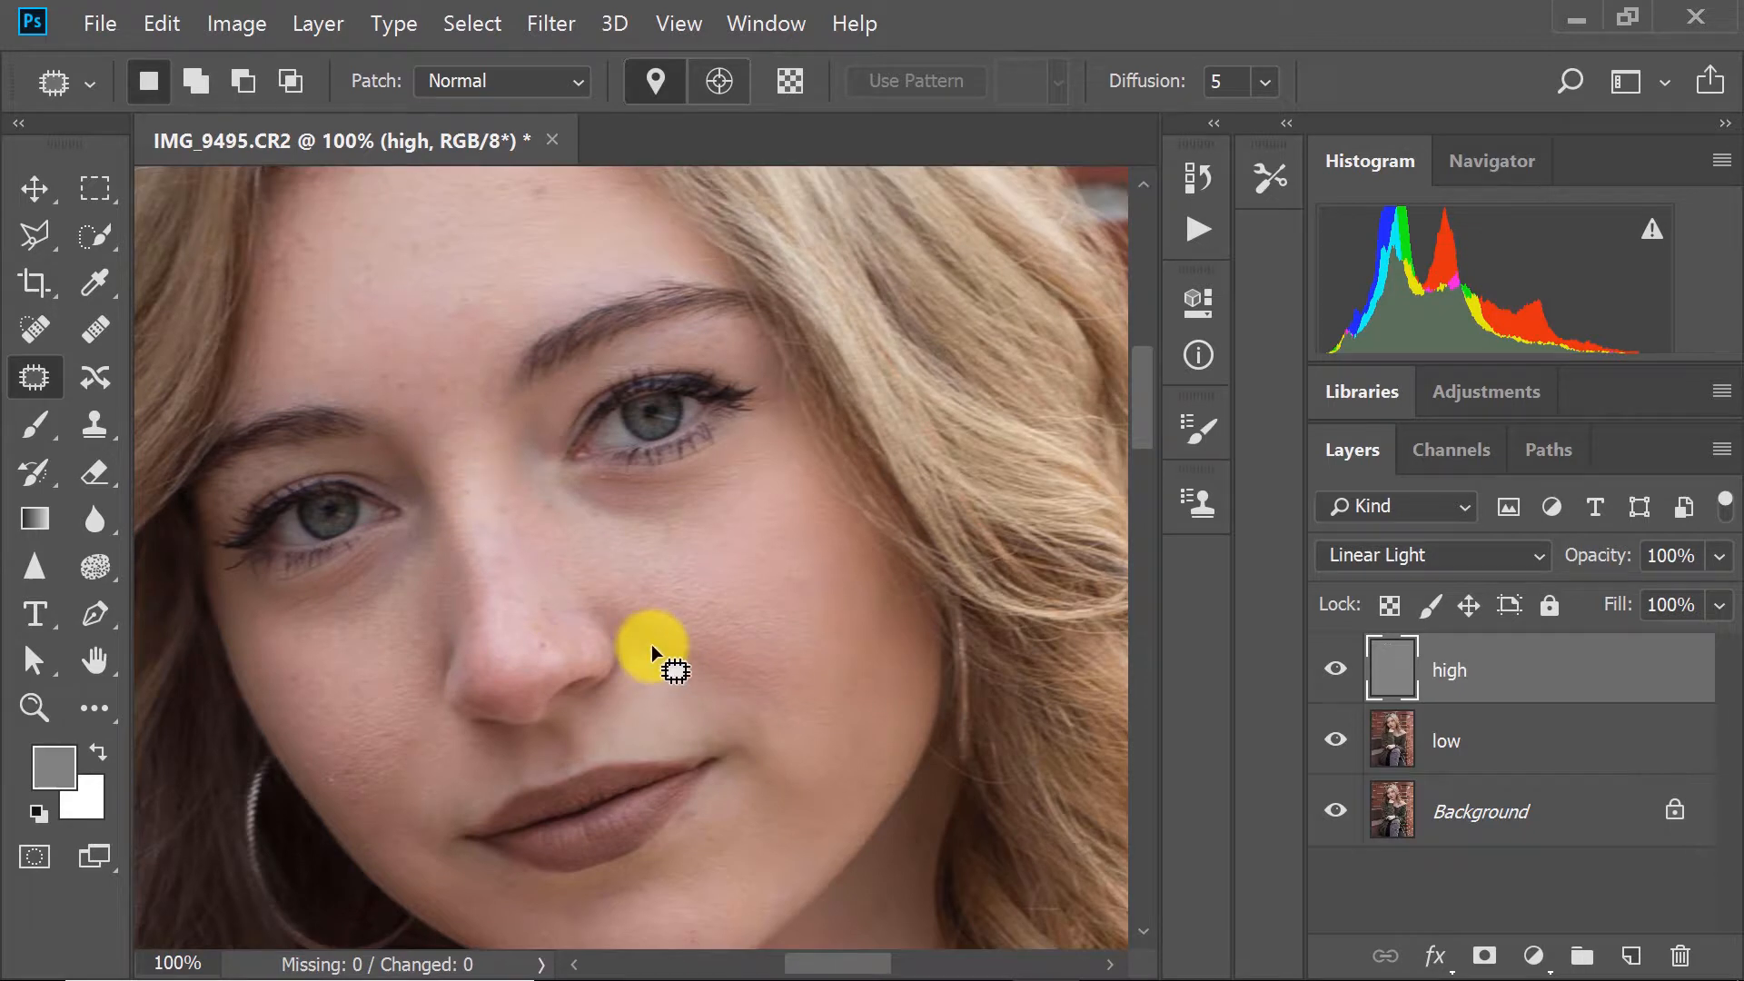
pyautogui.moveTo(637, 613); pyautogui.dragTo(657, 615)
pyautogui.click(698, 608)
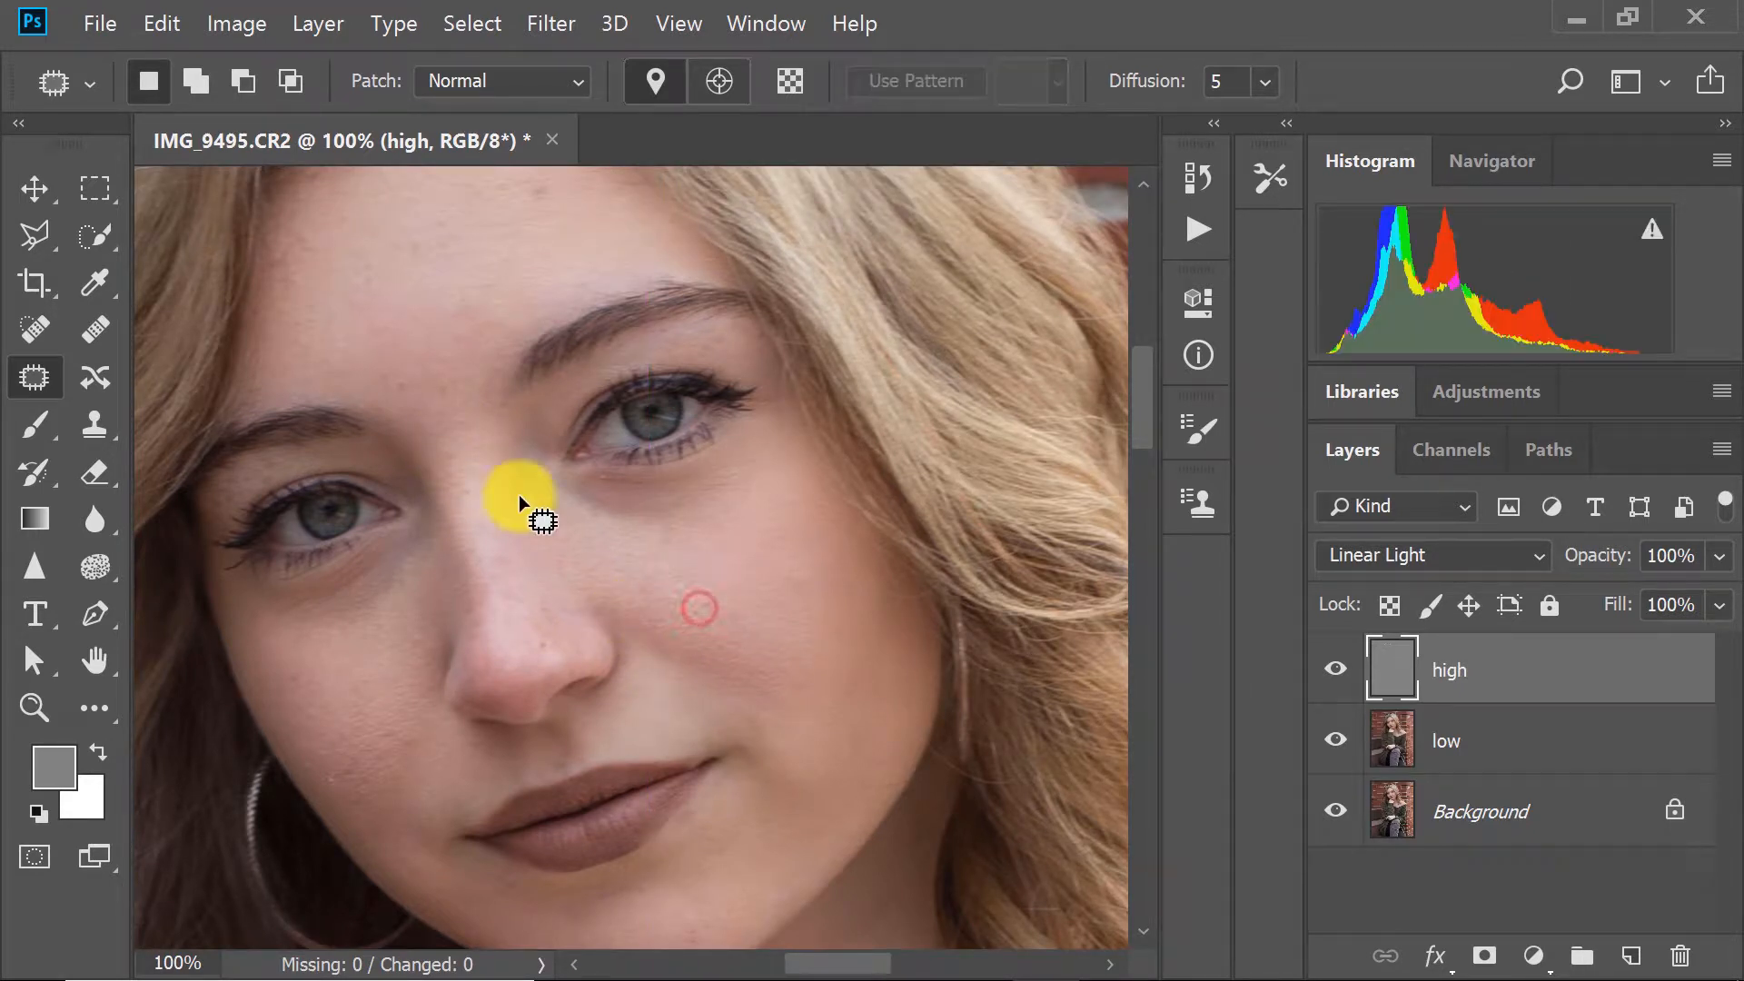
# Patch the remaining spots across the upper forehead and above the inner end of the eyebrow.
pyautogui.scroll(3, 427, 394)
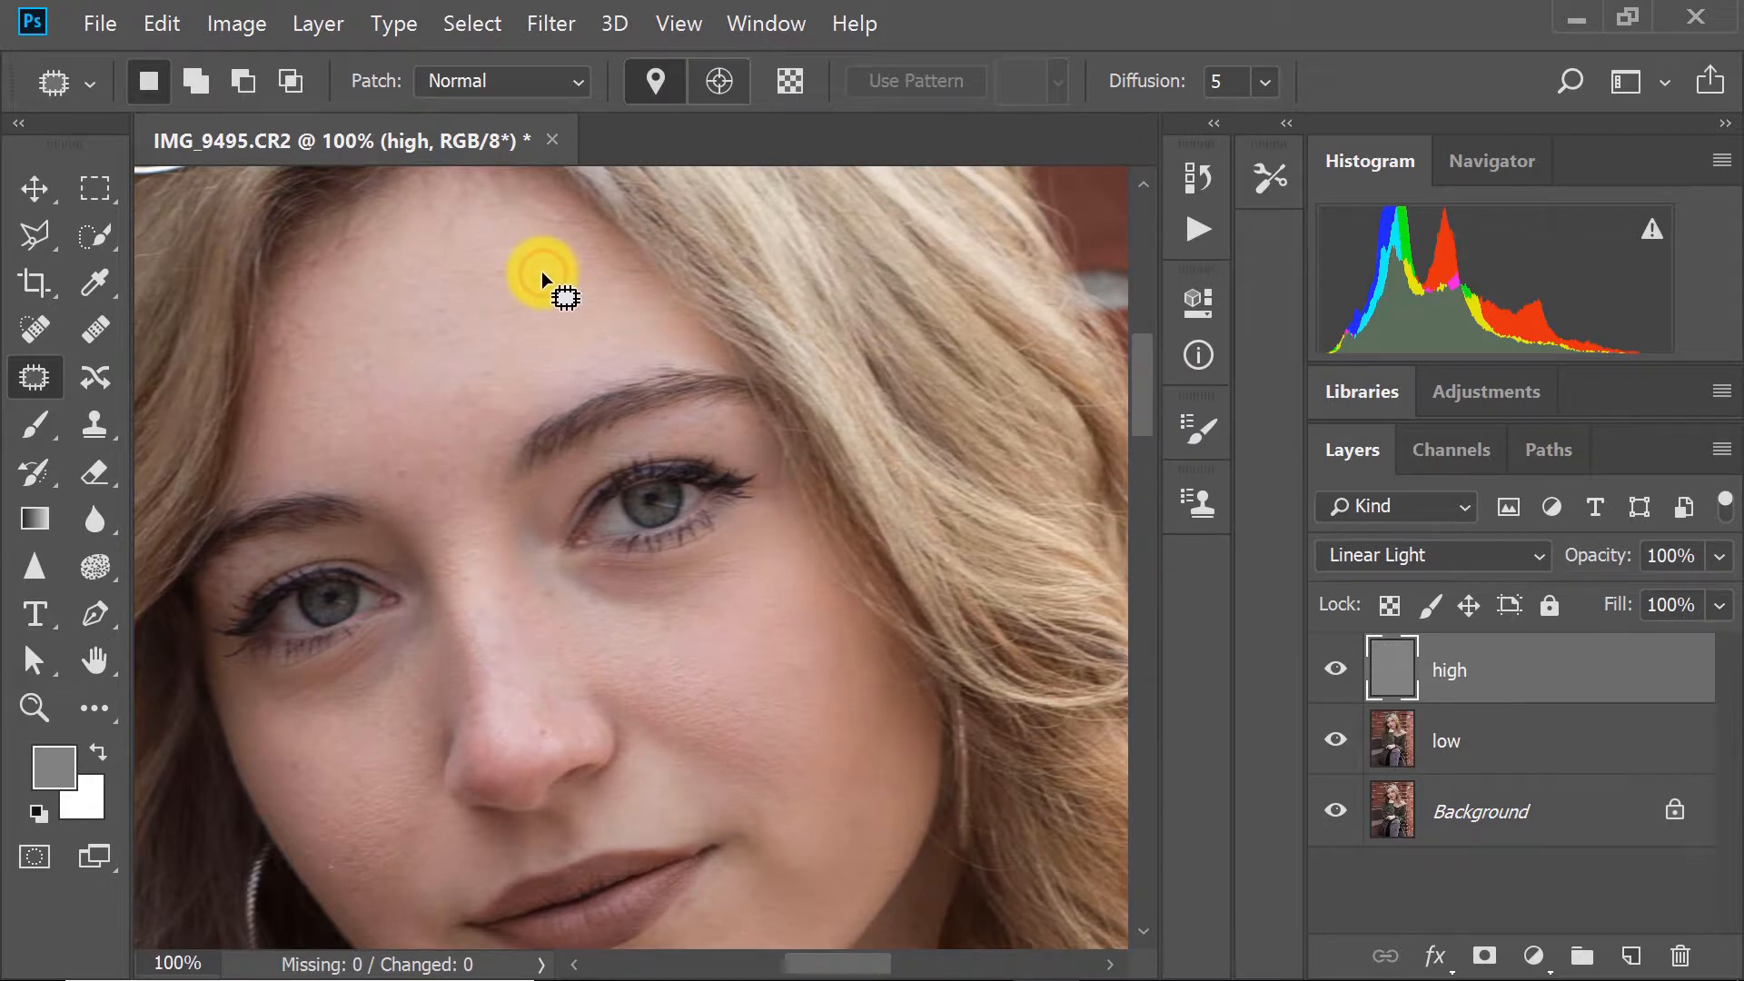
pyautogui.moveTo(550, 260)
pyautogui.mouseDown()
pyautogui.moveTo(415, 322)
pyautogui.moveTo(408, 340)
pyautogui.moveTo(446, 364)
pyautogui.mouseUp()
pyautogui.click(413, 322)
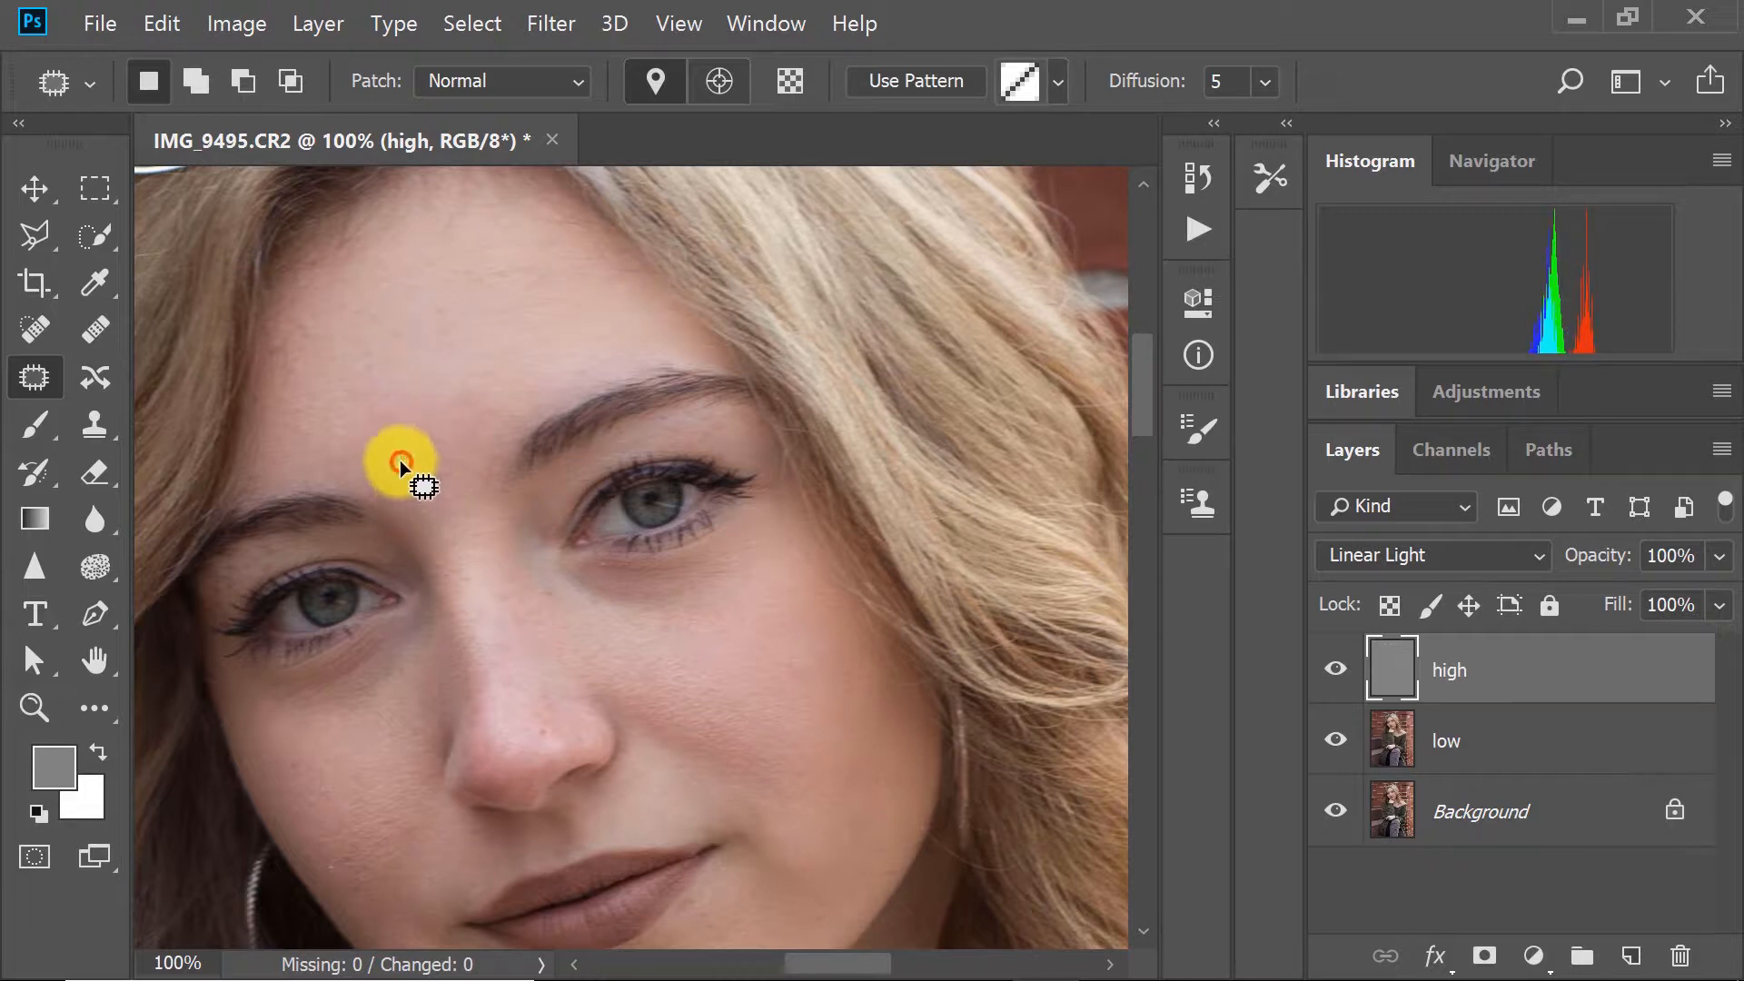
pyautogui.moveTo(409, 466); pyautogui.dragTo(405, 476)
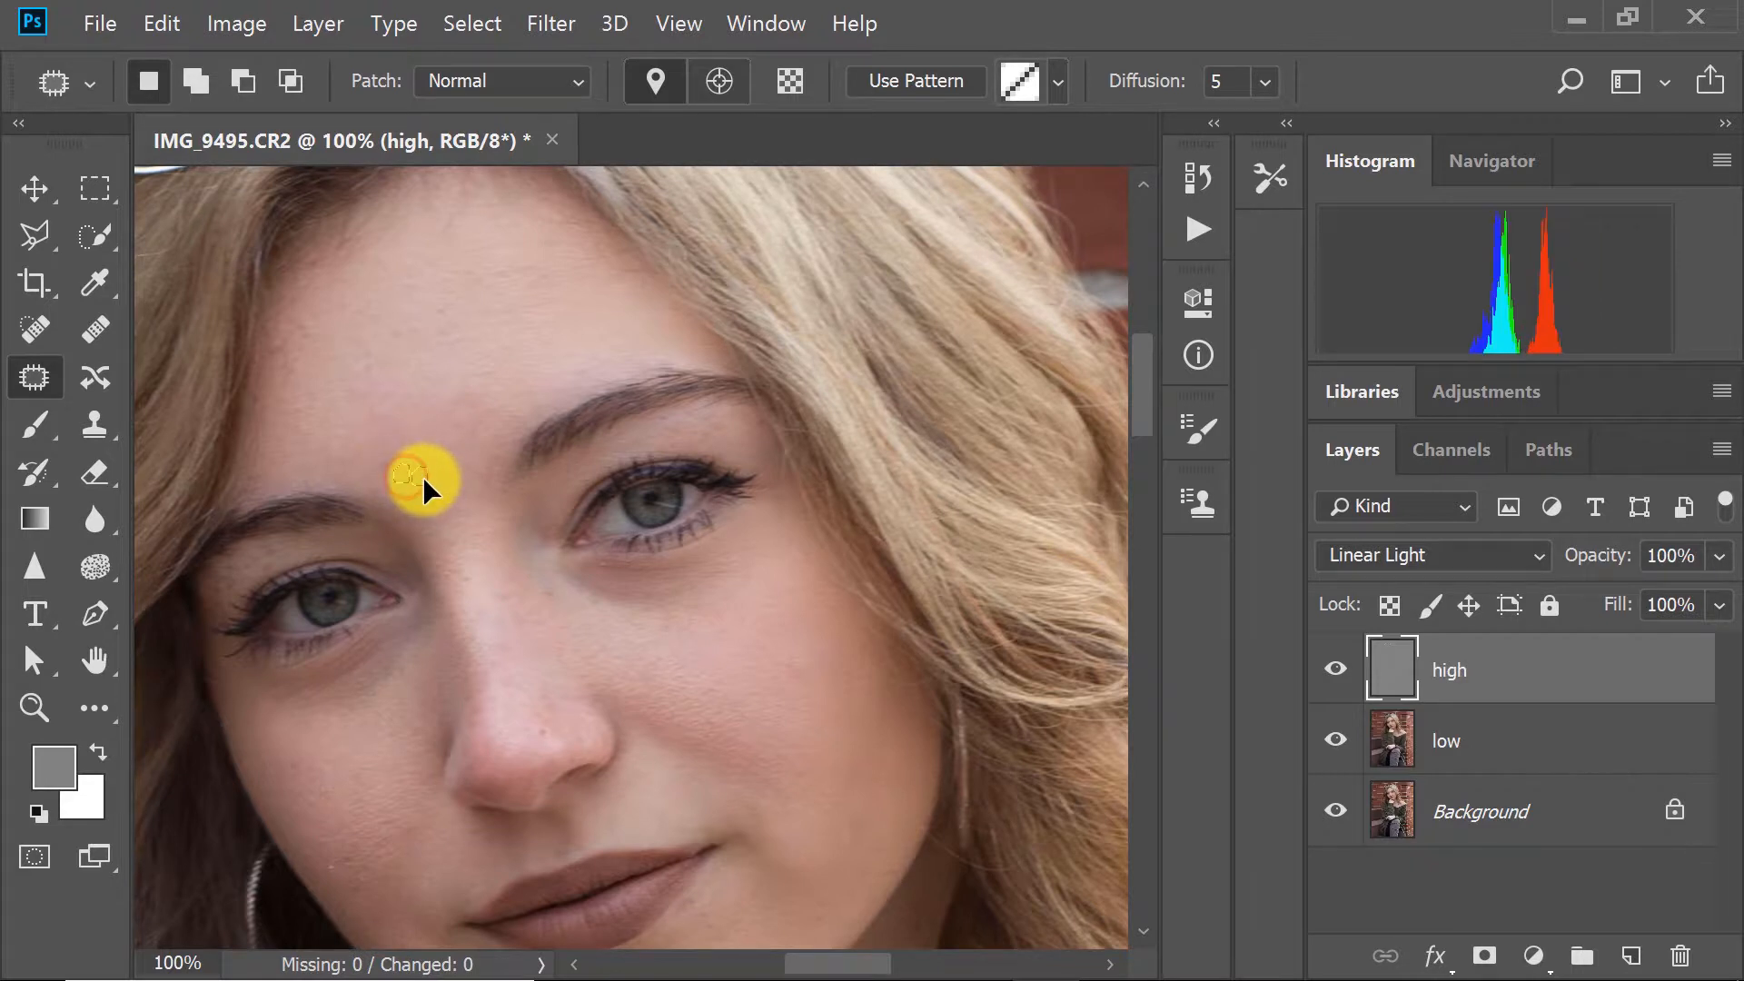
# Patch the skin flaws on the neck just below the jawline, beside the hair.
pyautogui.scroll(-5, 591, 563)
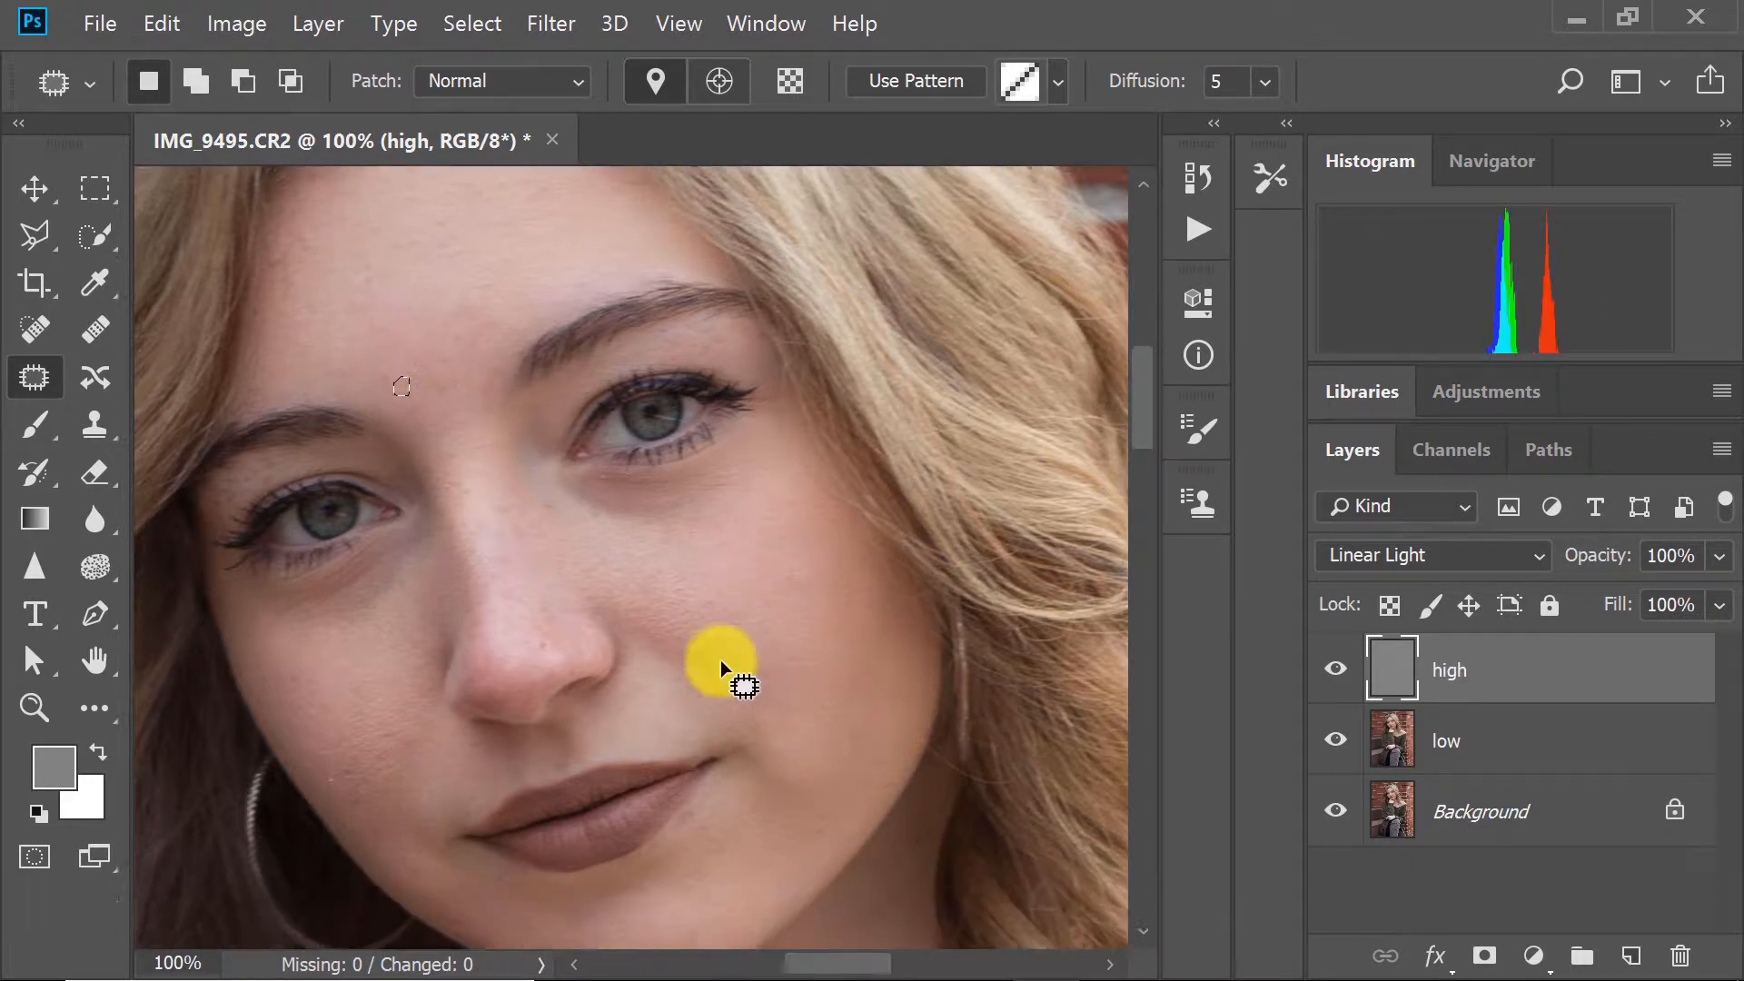
pyautogui.scroll(-3, 686, 645)
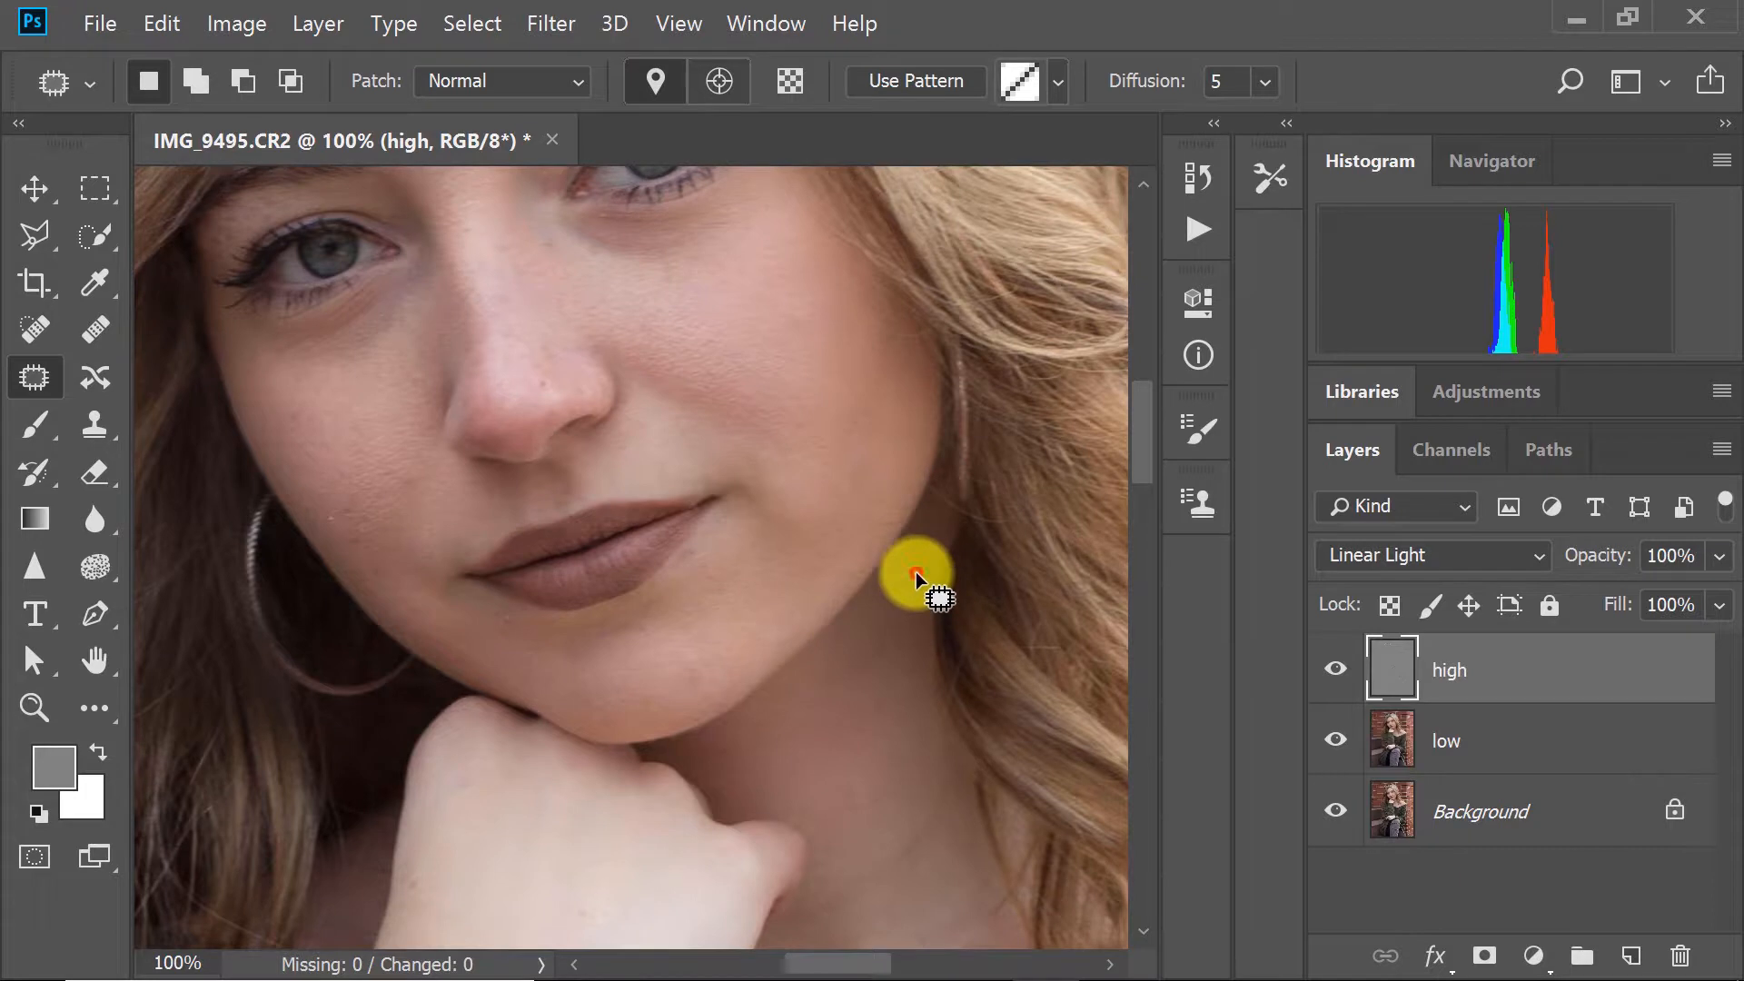
pyautogui.click(915, 575)
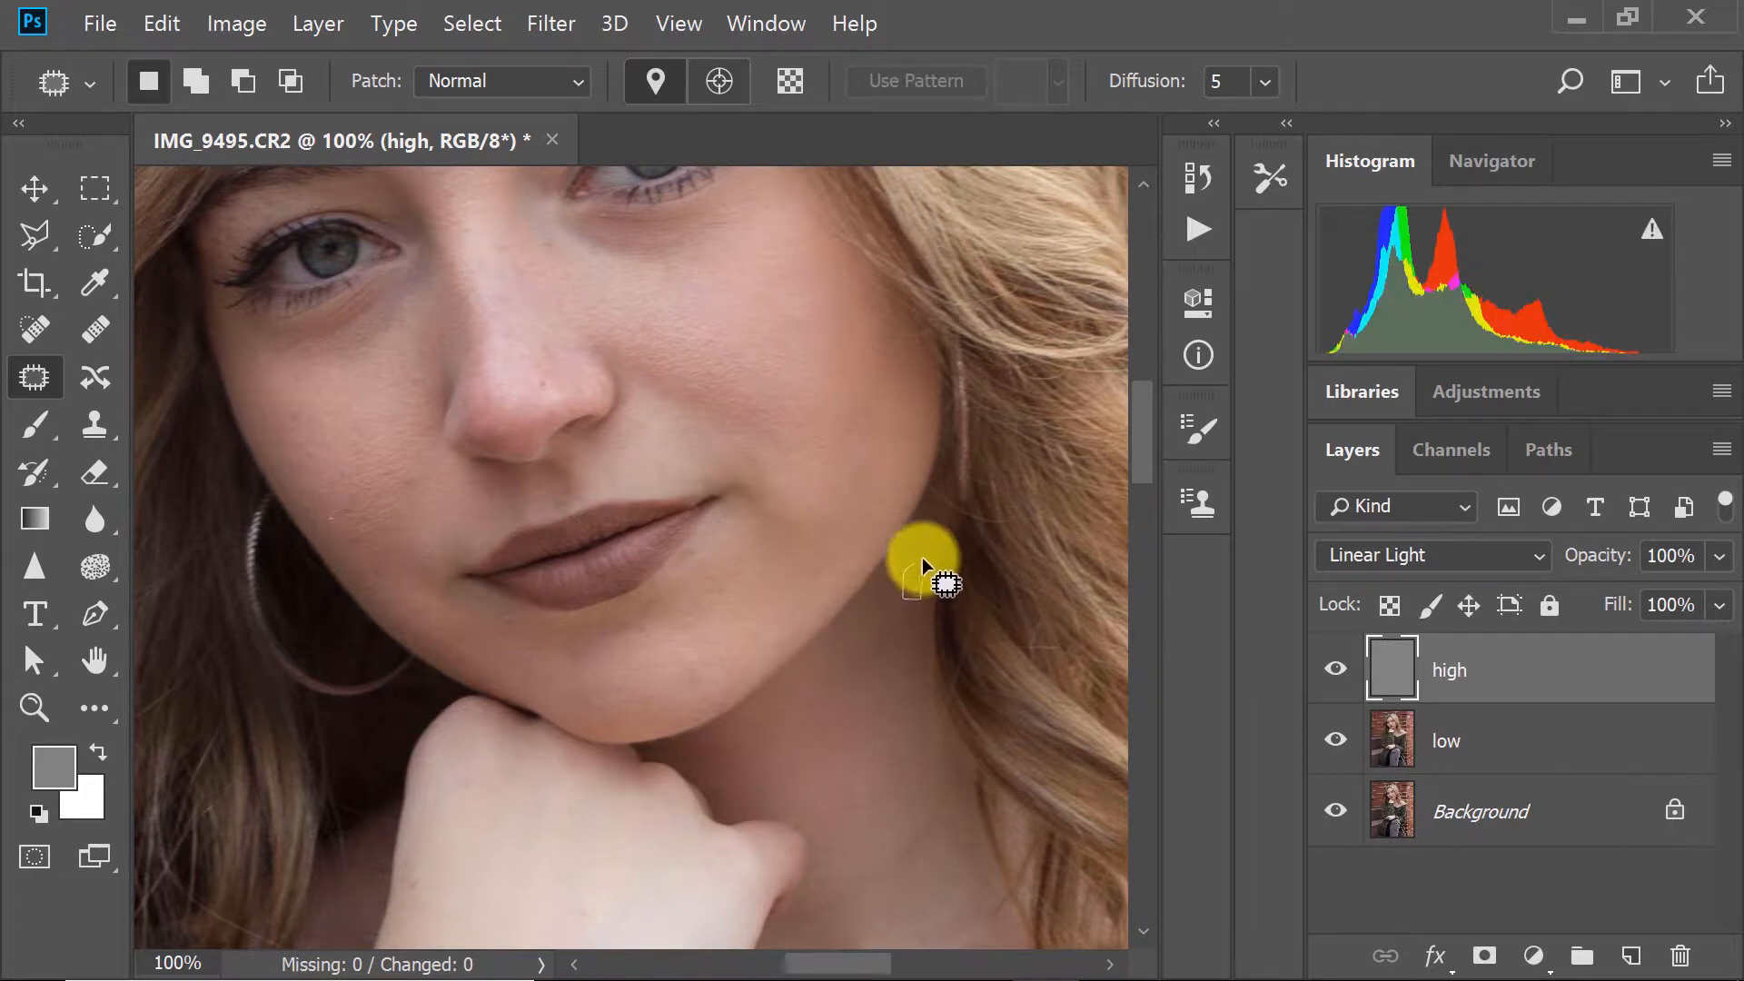
pyautogui.moveTo(923, 558); pyautogui.dragTo(915, 576)
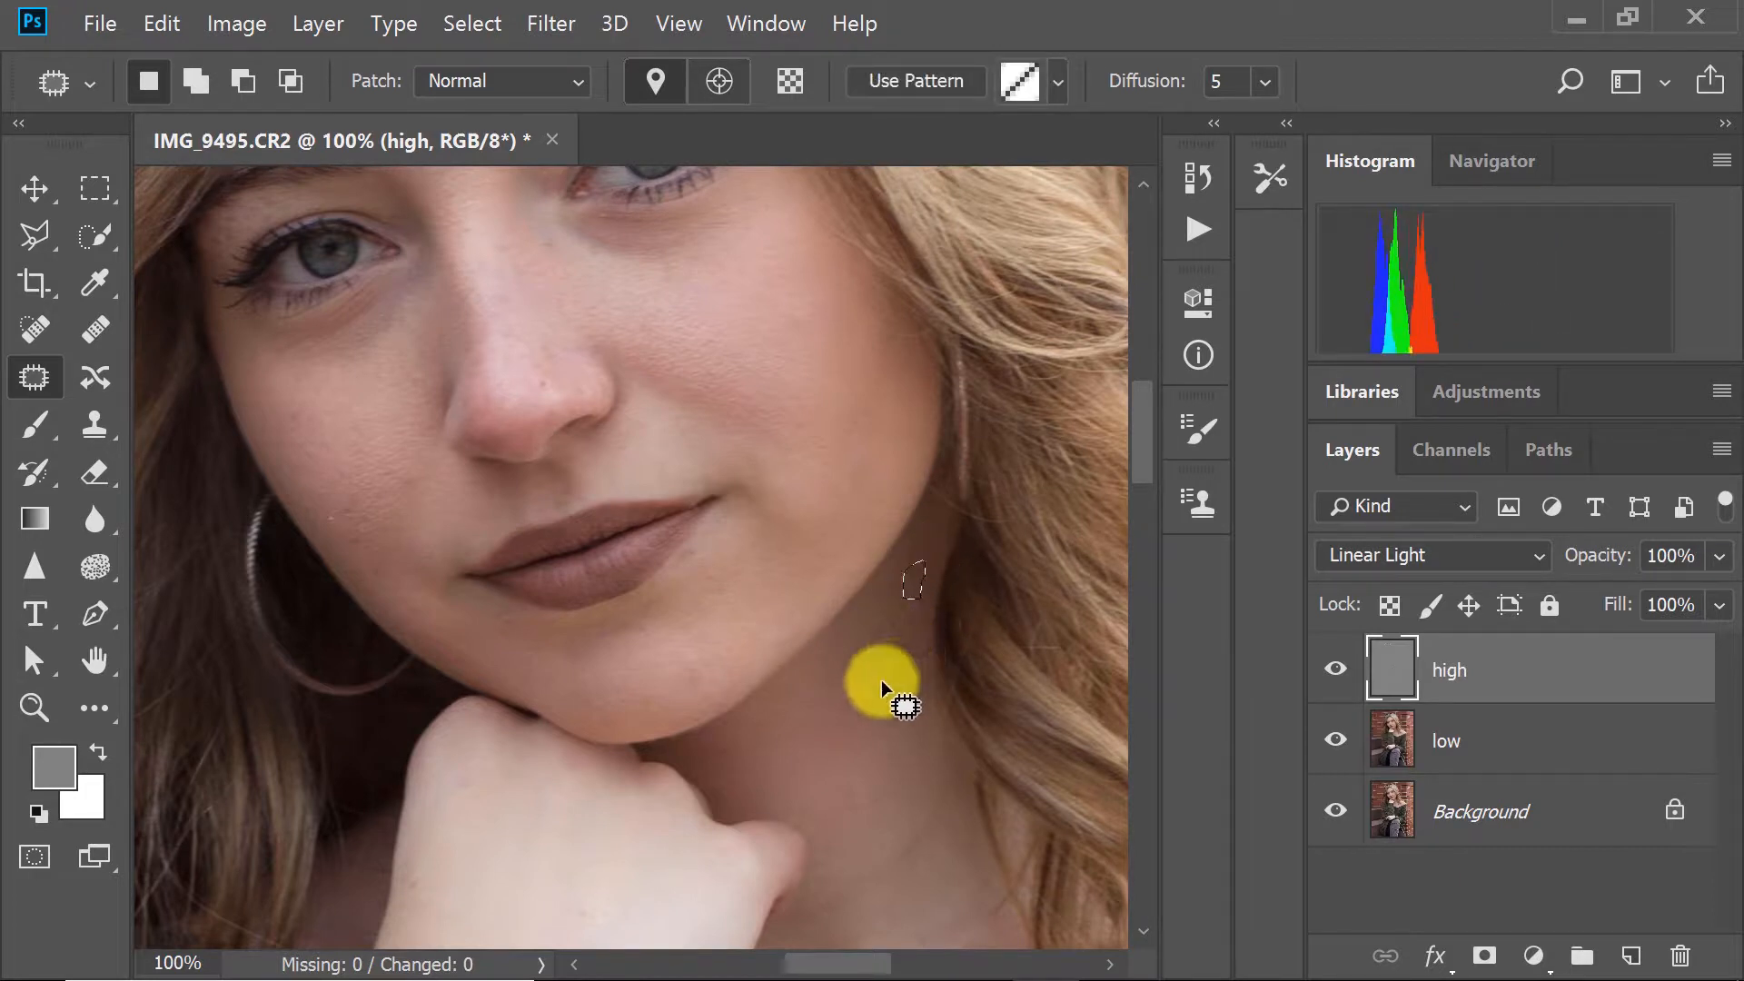
pyautogui.moveTo(881, 679); pyautogui.dragTo(864, 680)
# Patch the spots on the chest skin just above the sweater's neckline.
pyautogui.moveTo(1133, 428); pyautogui.dragTo(1138, 497)
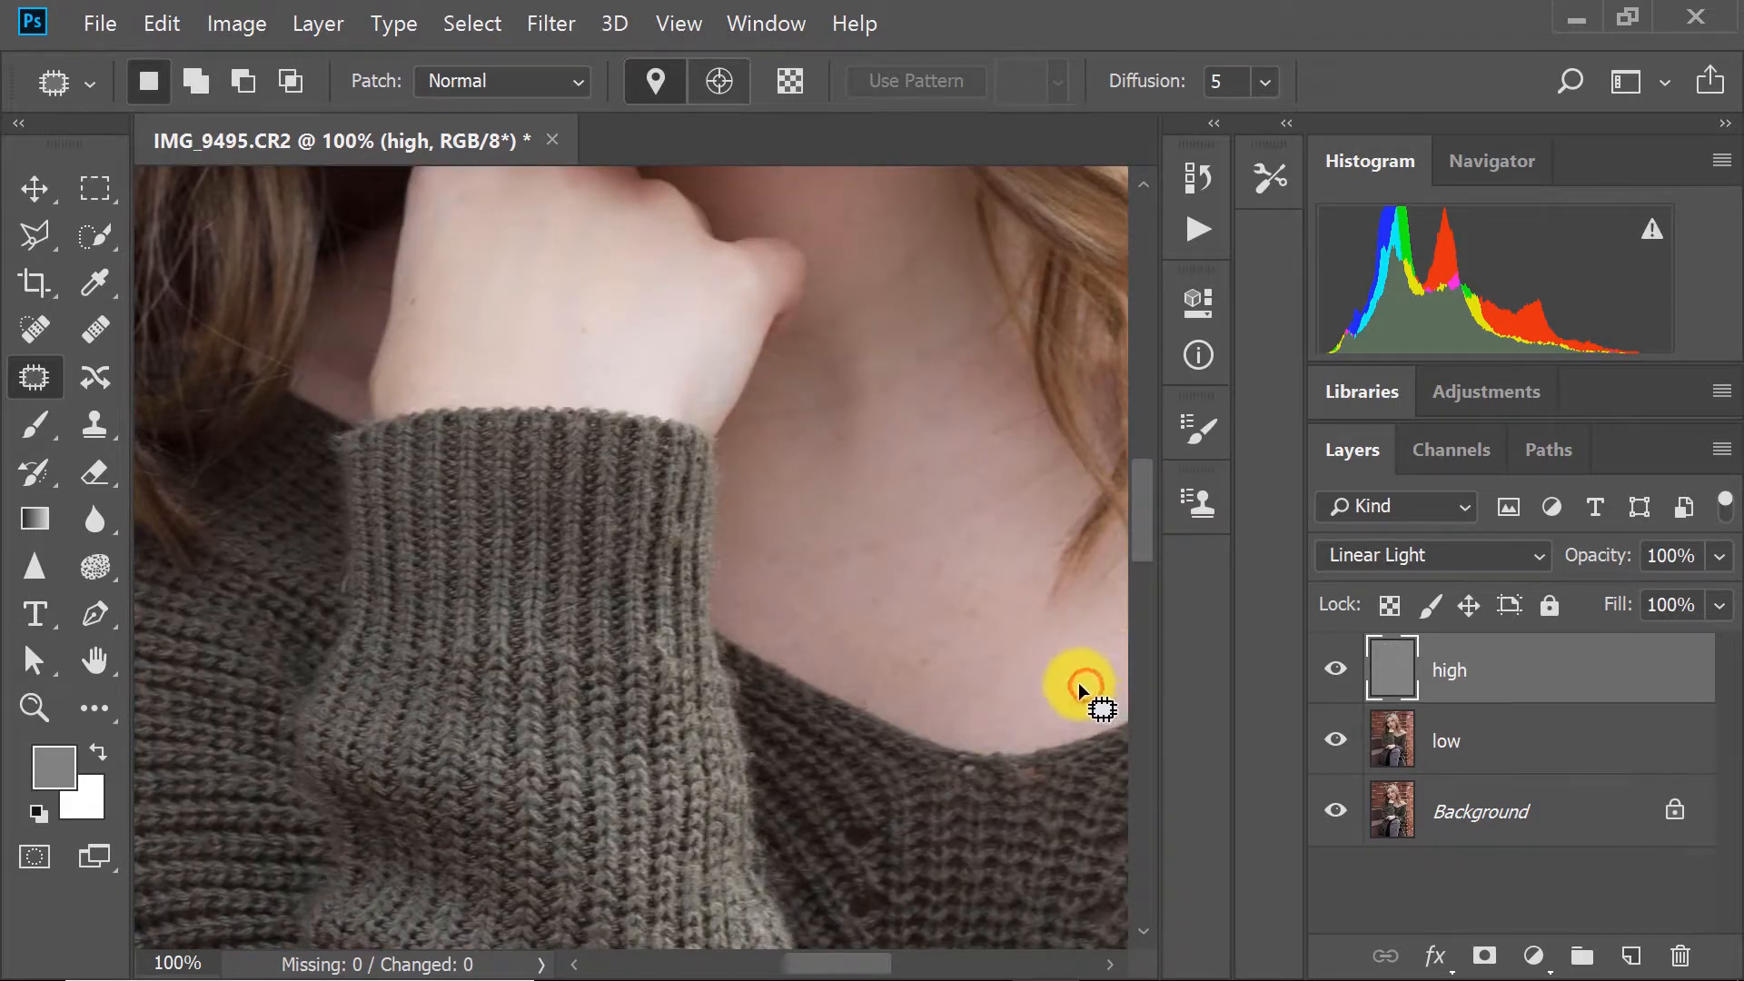
pyautogui.moveTo(1095, 692); pyautogui.dragTo(1086, 690)
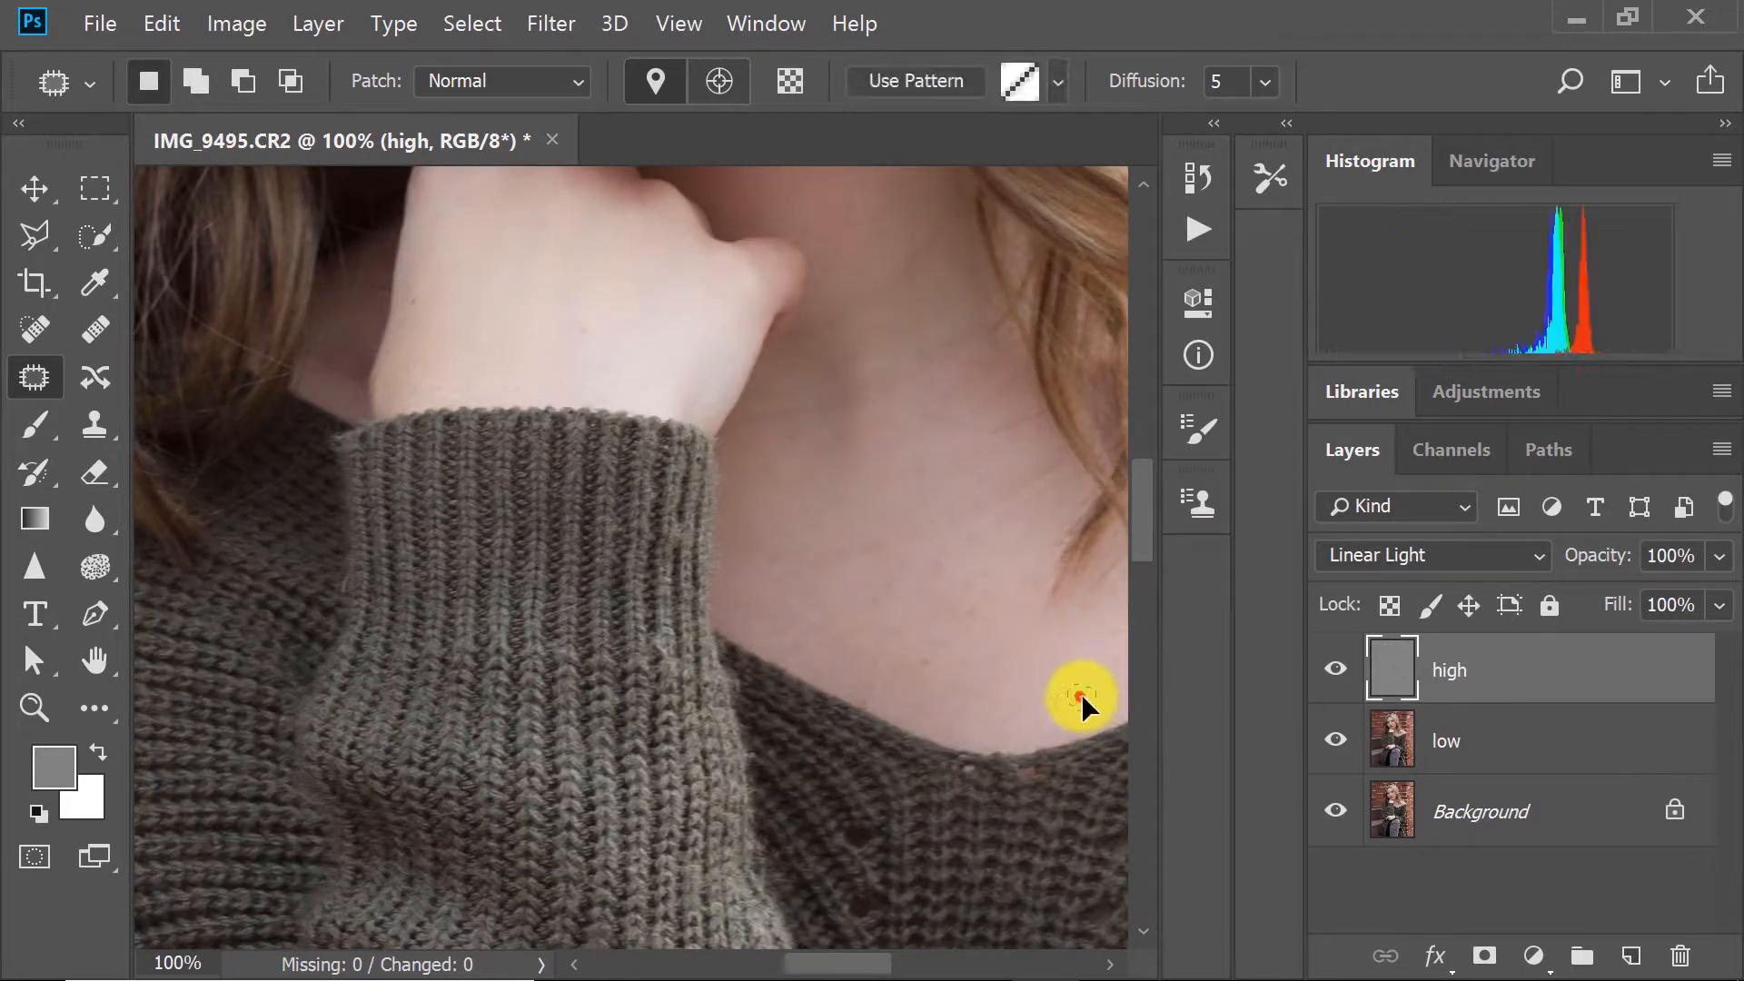
pyautogui.hscroll(2, 1107, 661)
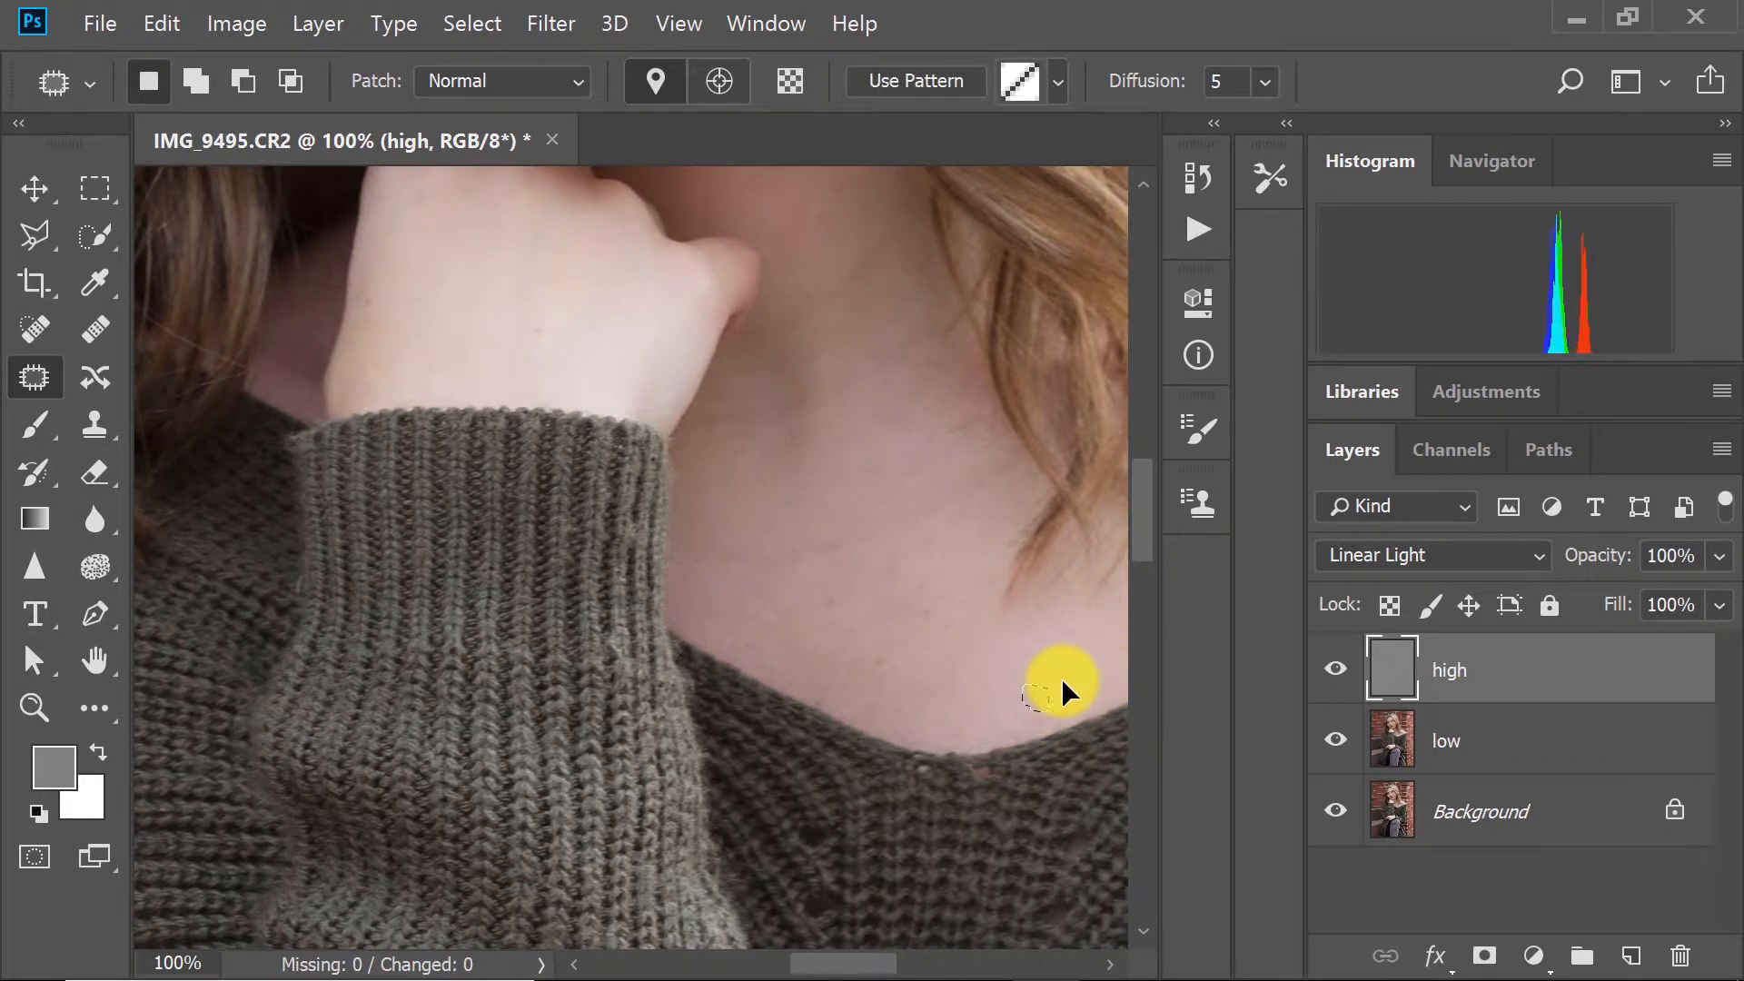
pyautogui.click(1078, 616)
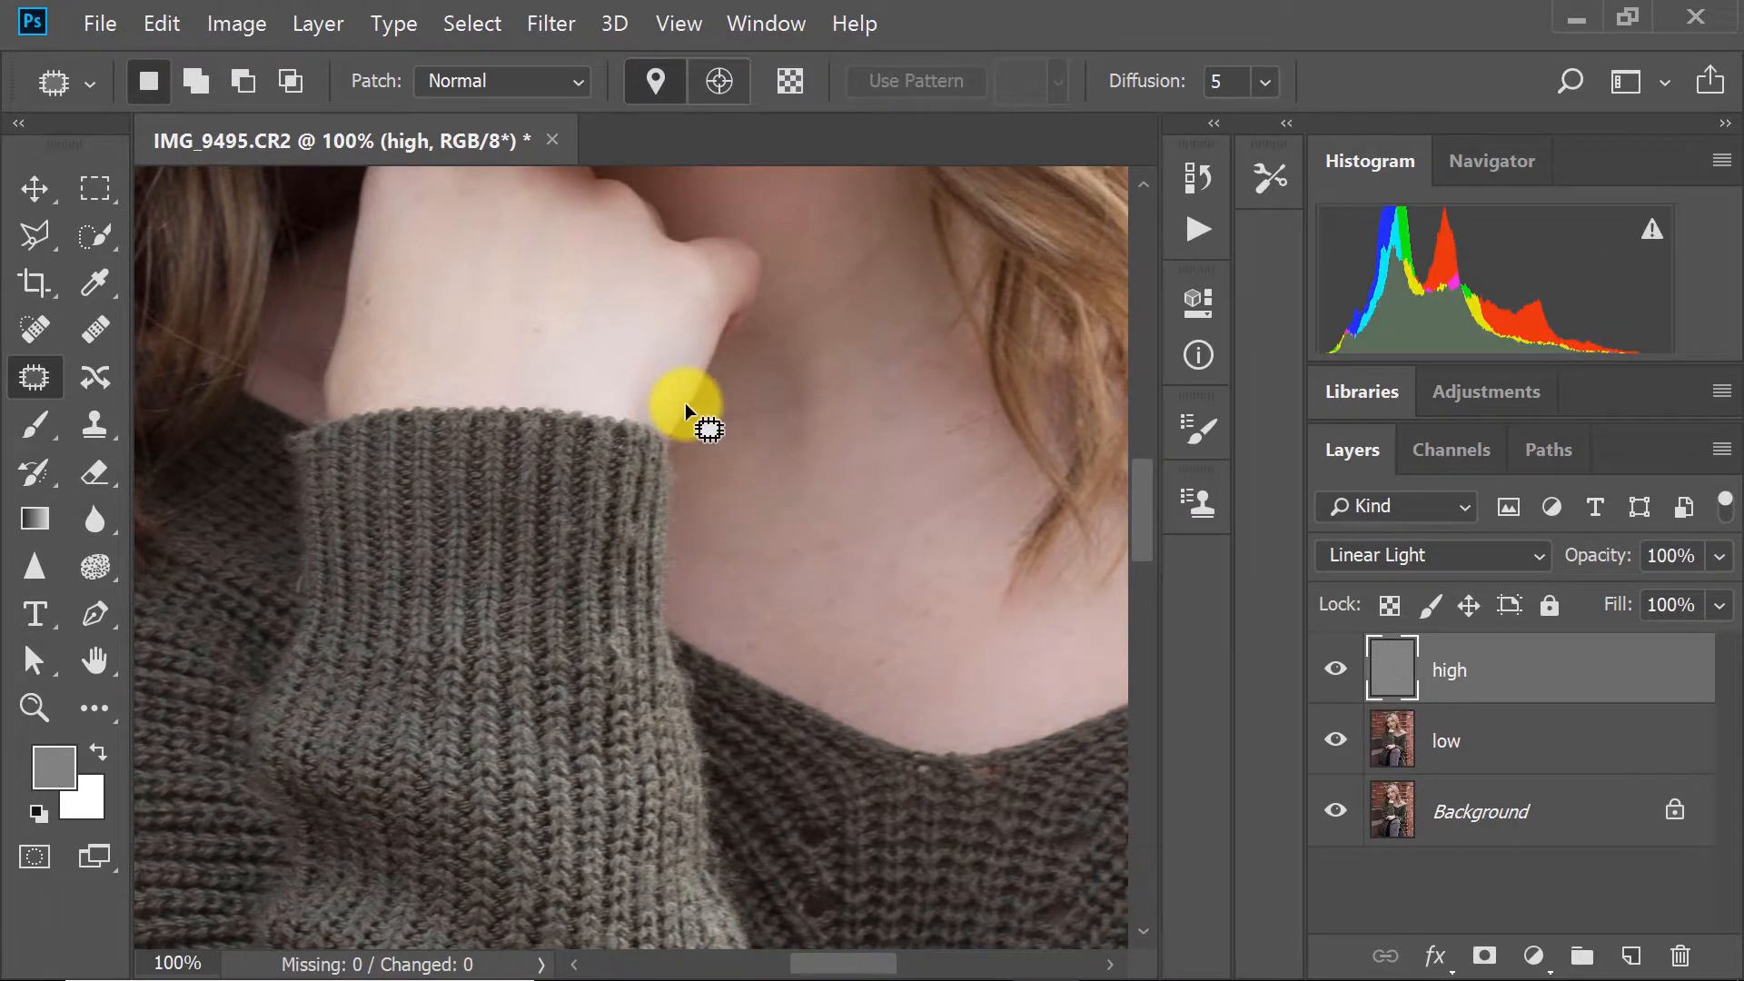
# Patch the blemish on the bare shoulder on the "high" layer.
pyautogui.press('z')
pyautogui.hotkey('ctrl', '0')
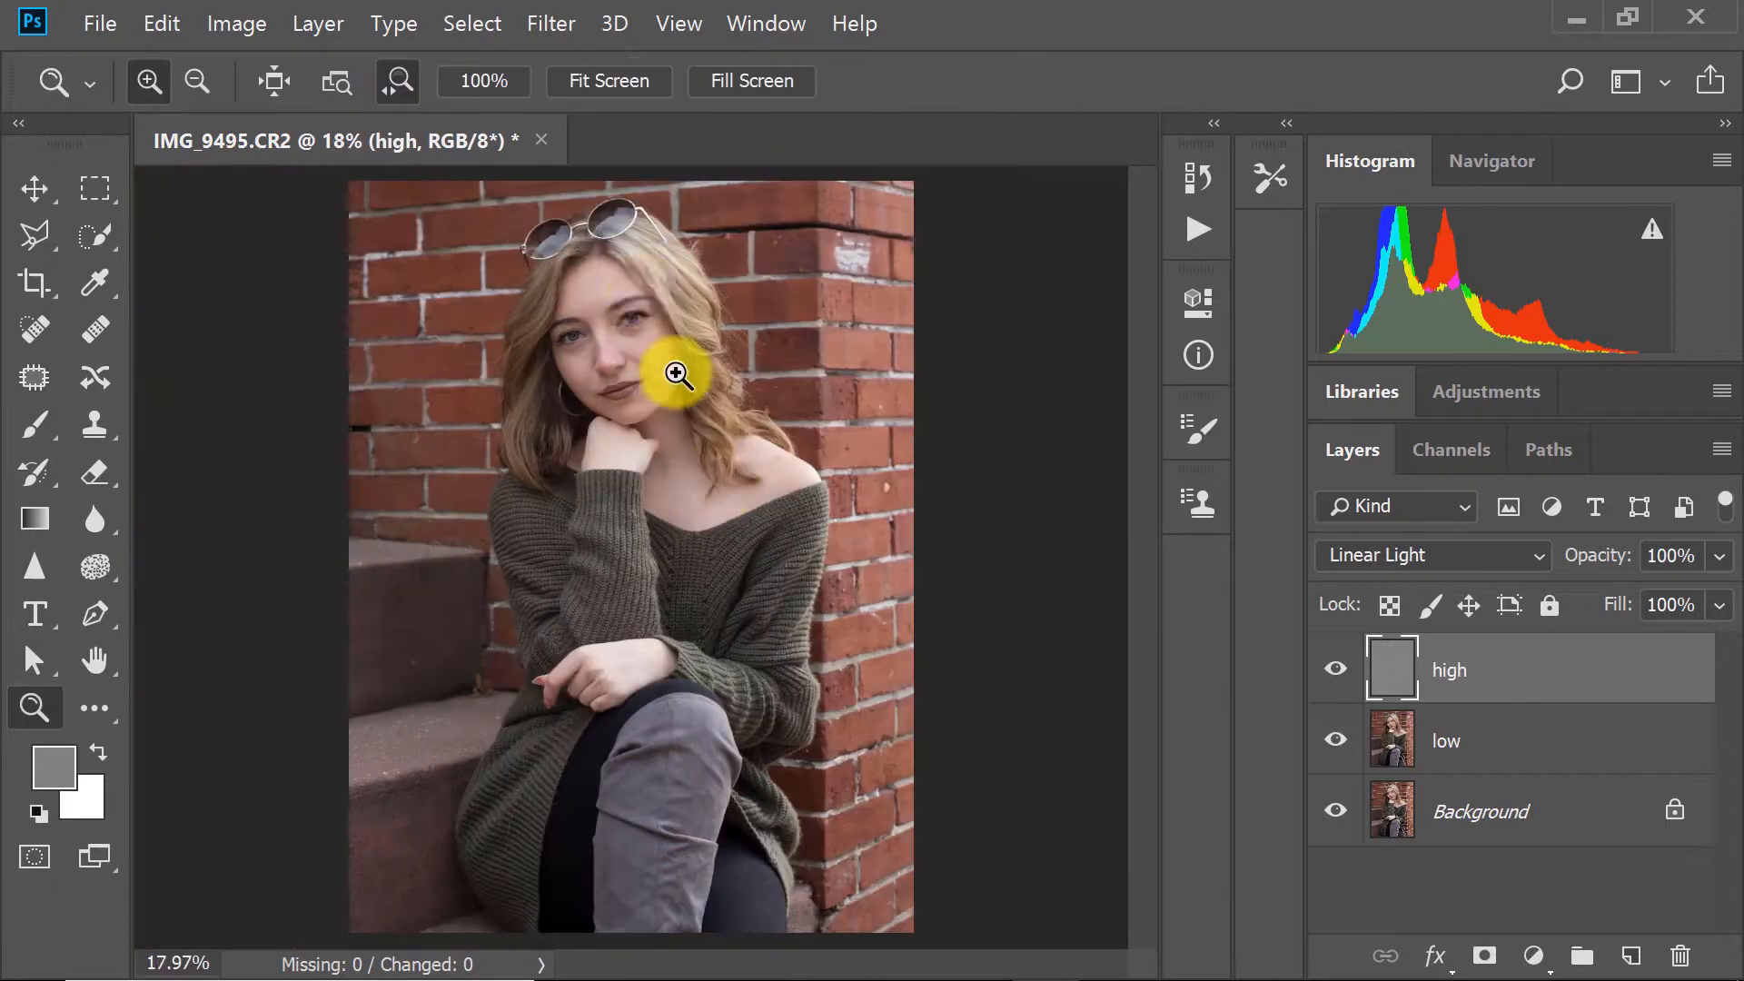
pyautogui.click(636, 278)
pyautogui.click(643, 278)
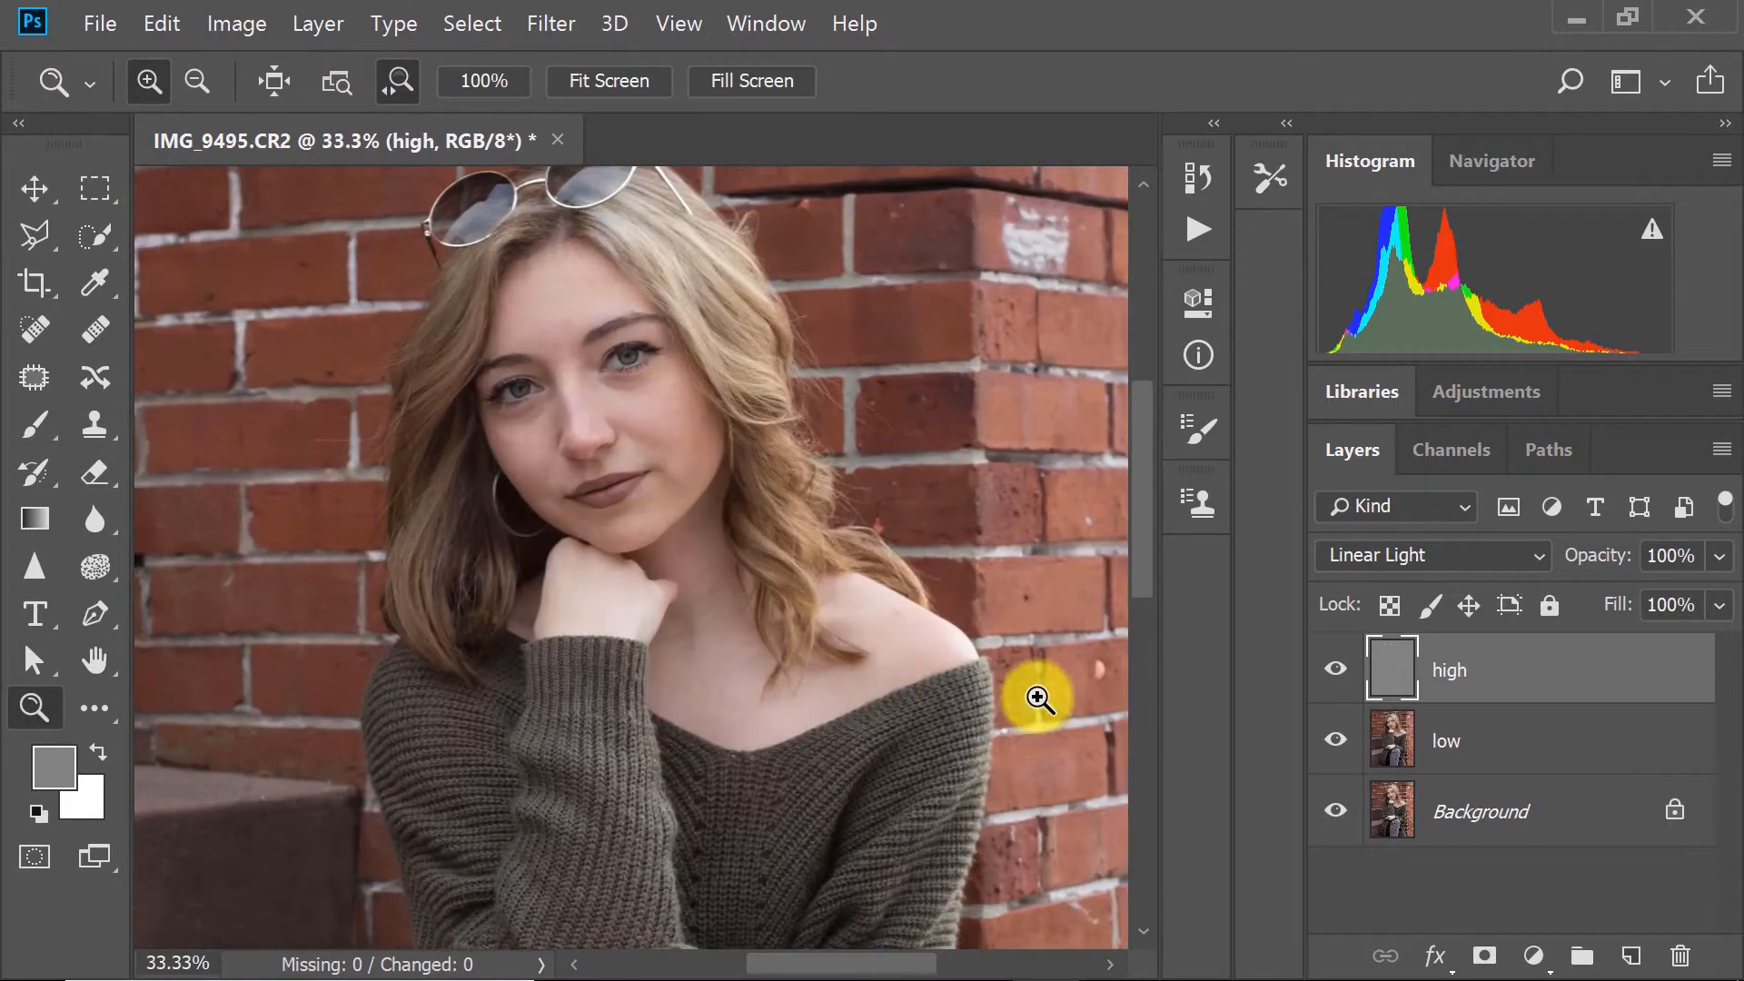
pyautogui.click(934, 623)
pyautogui.click(932, 623)
pyautogui.click(932, 623)
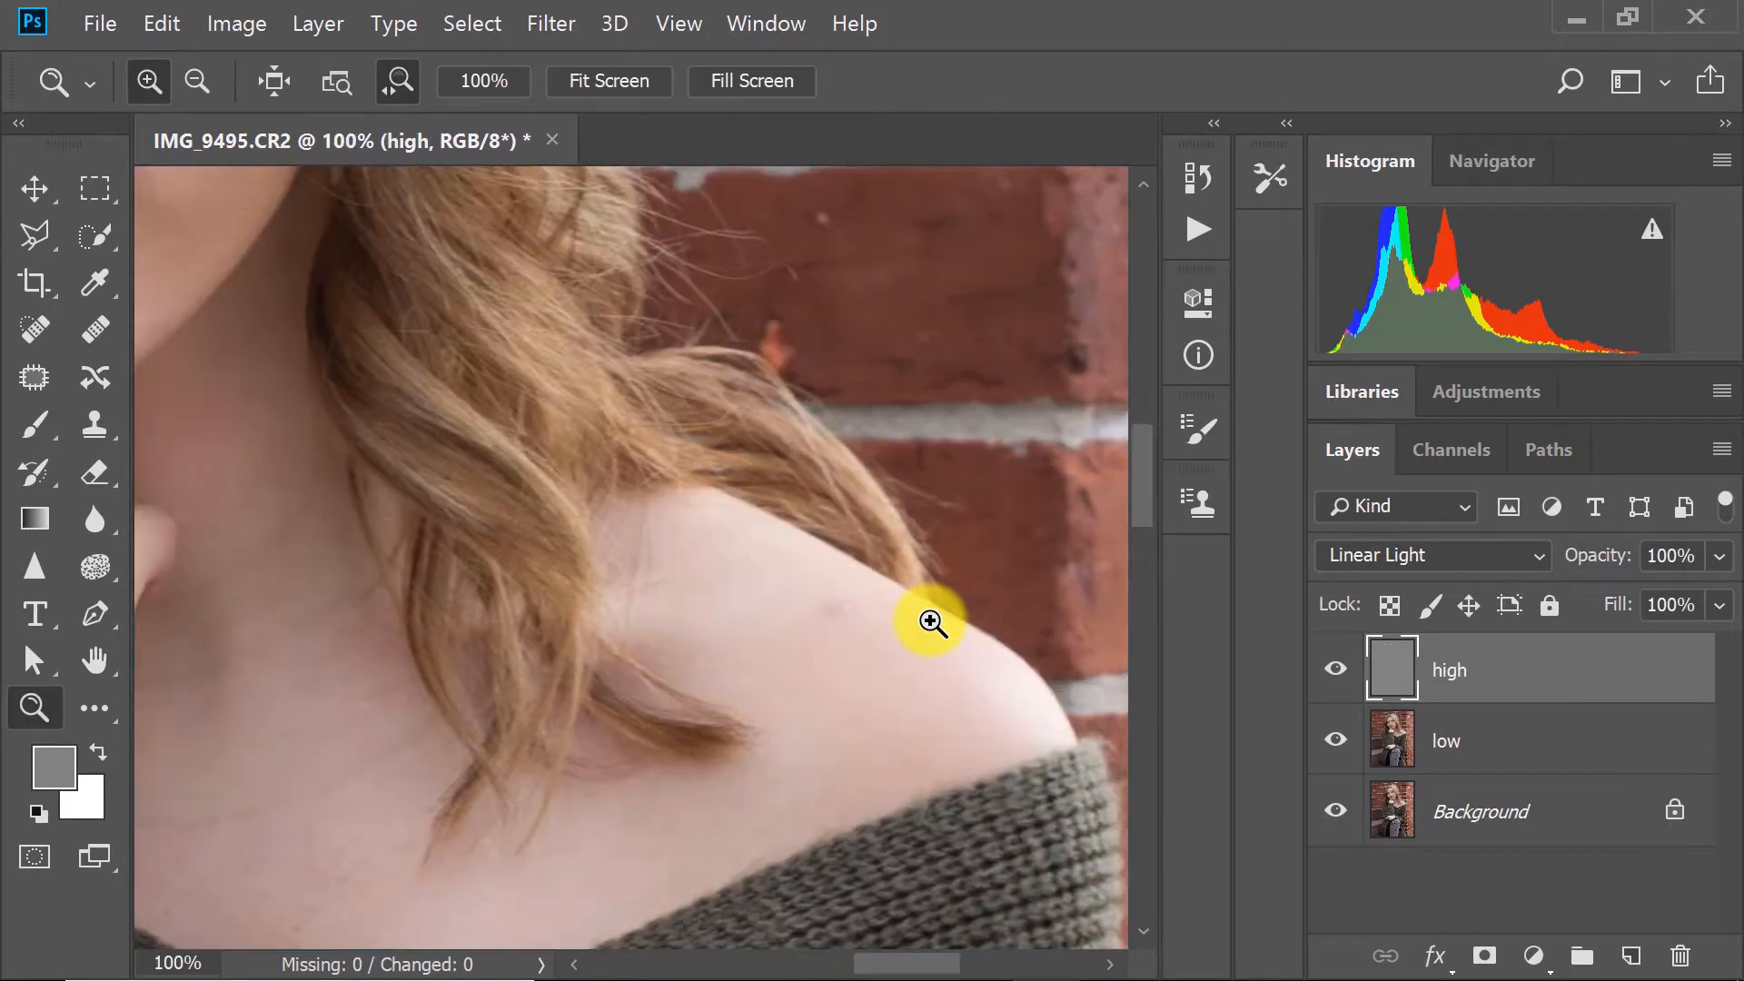
pyautogui.click(32, 377)
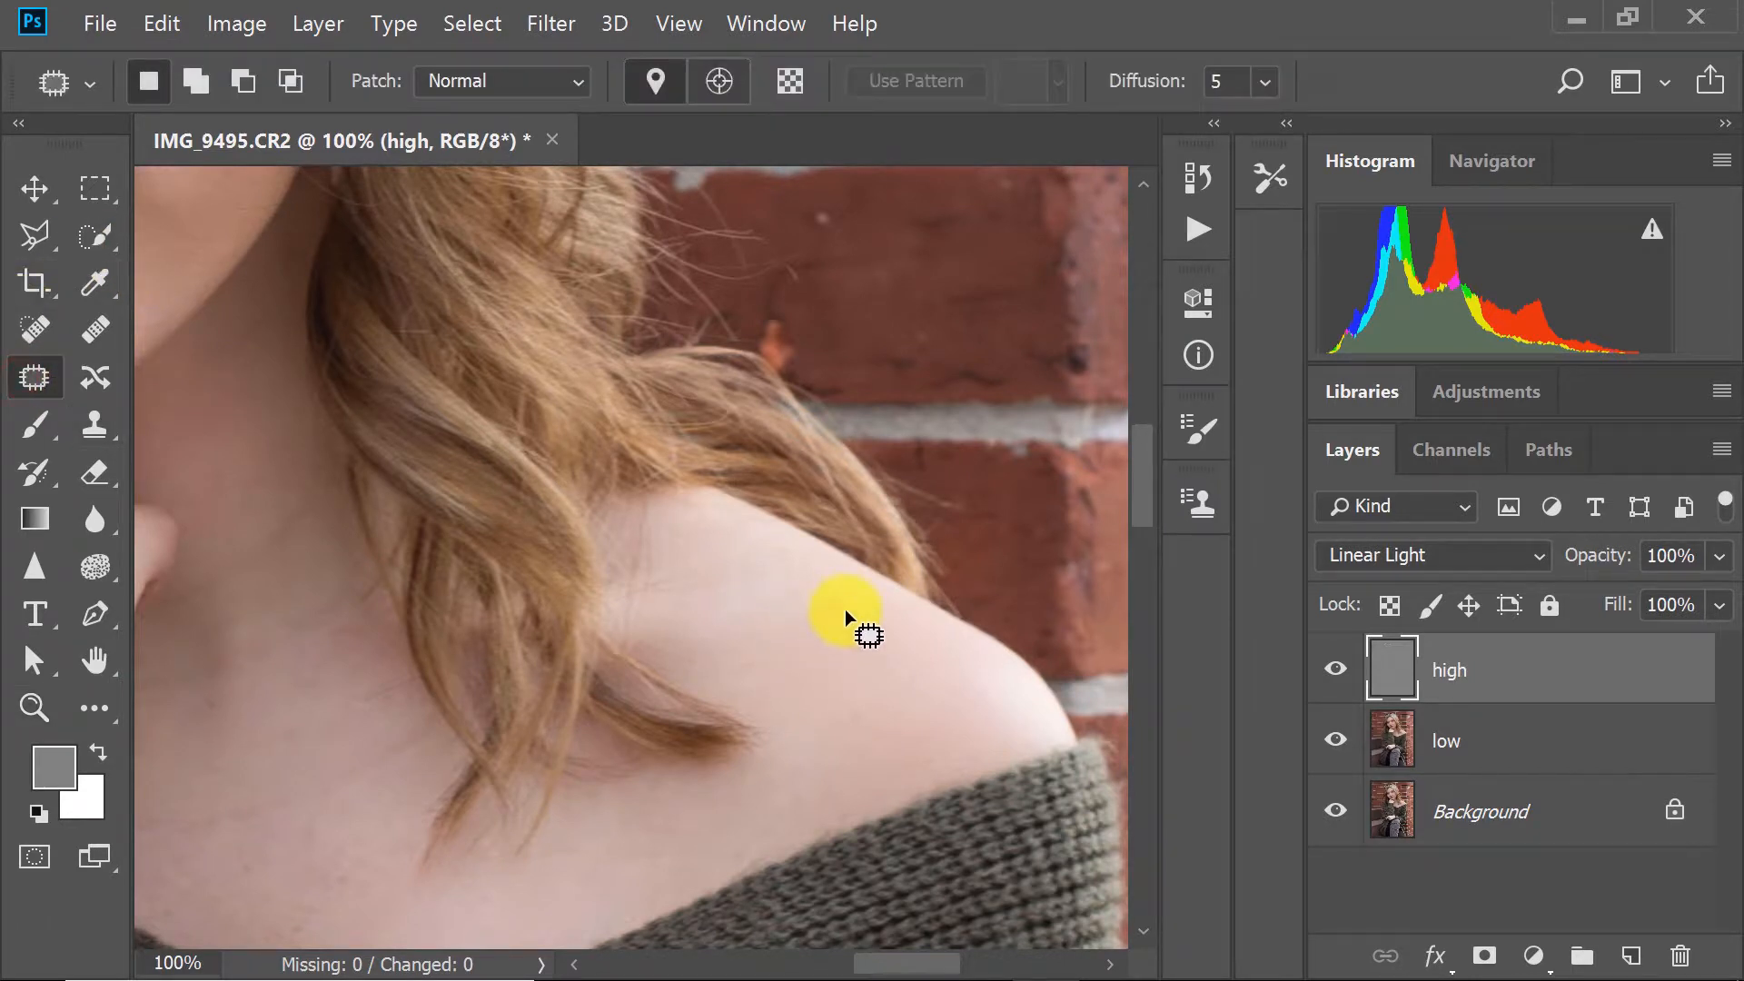
pyautogui.moveTo(869, 586)
pyautogui.mouseDown()
pyautogui.moveTo(848, 608)
pyautogui.moveTo(906, 650)
pyautogui.mouseUp()
pyautogui.click(944, 683)
# Outline the forehead skin on the "low" layer with the Lasso tool at 10 px feather and reapply the Gaussian Blur to it.
pyautogui.click(27, 706)
pyautogui.rightClick(421, 635)
pyautogui.click(431, 645)
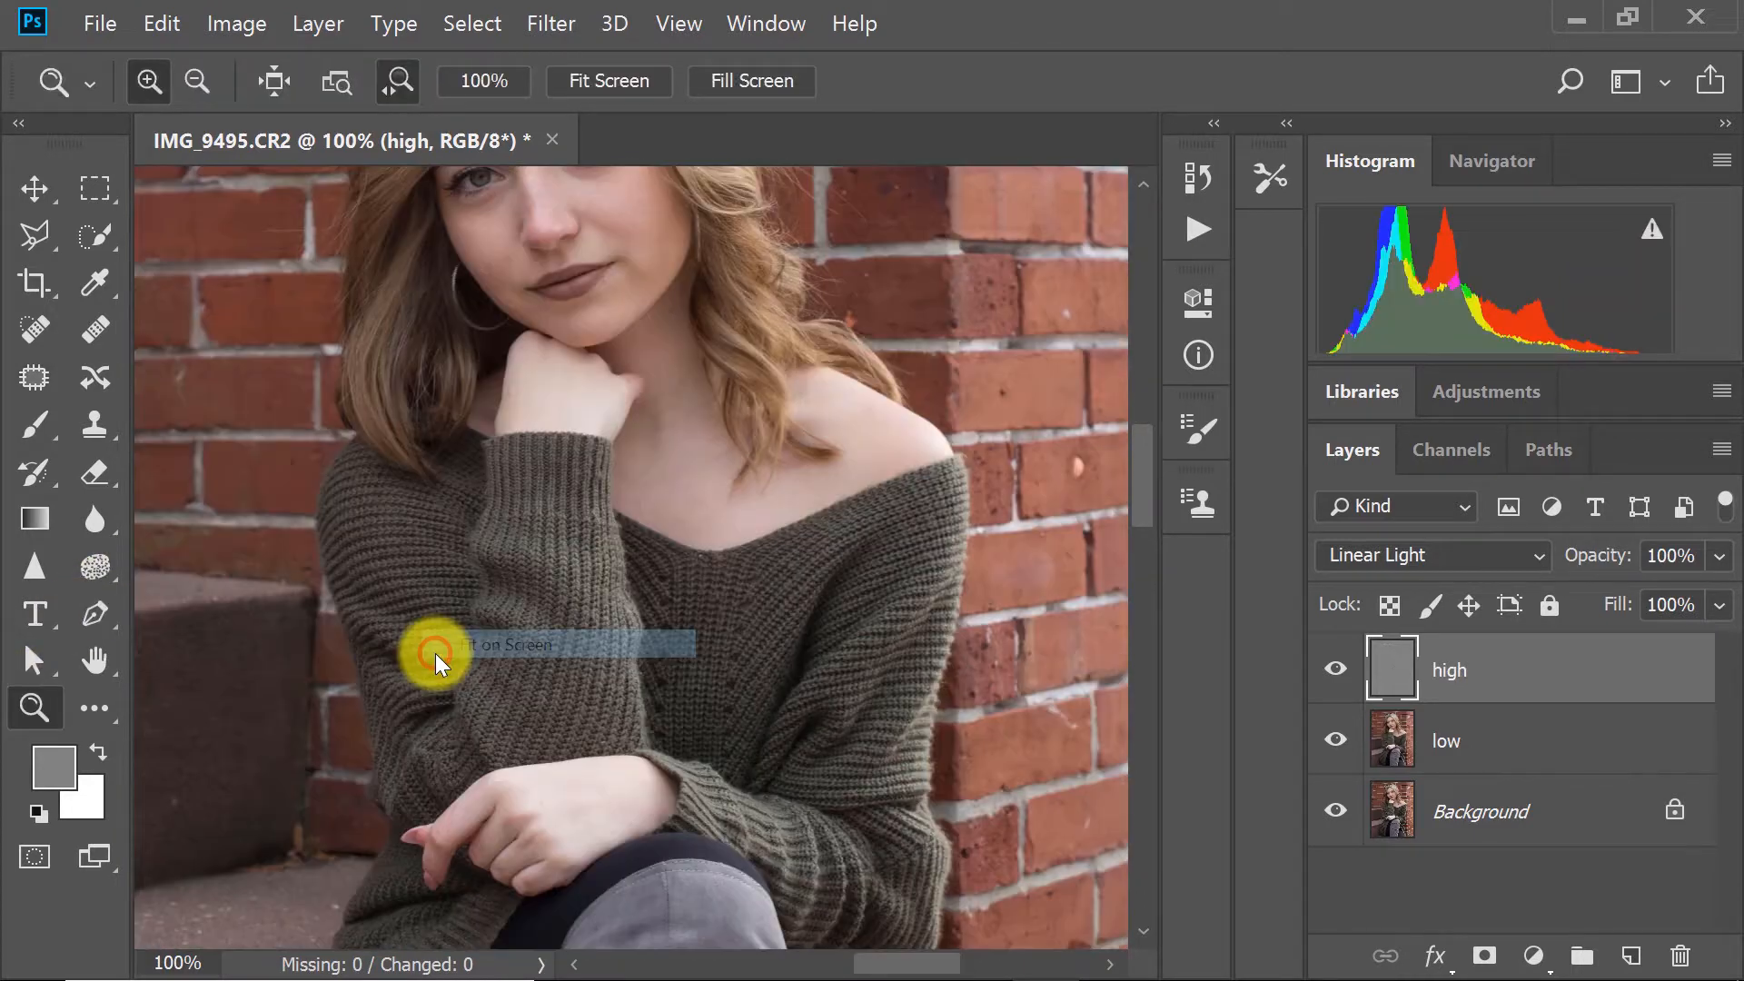
pyautogui.click(557, 281)
pyautogui.click(679, 228)
pyautogui.click(1390, 746)
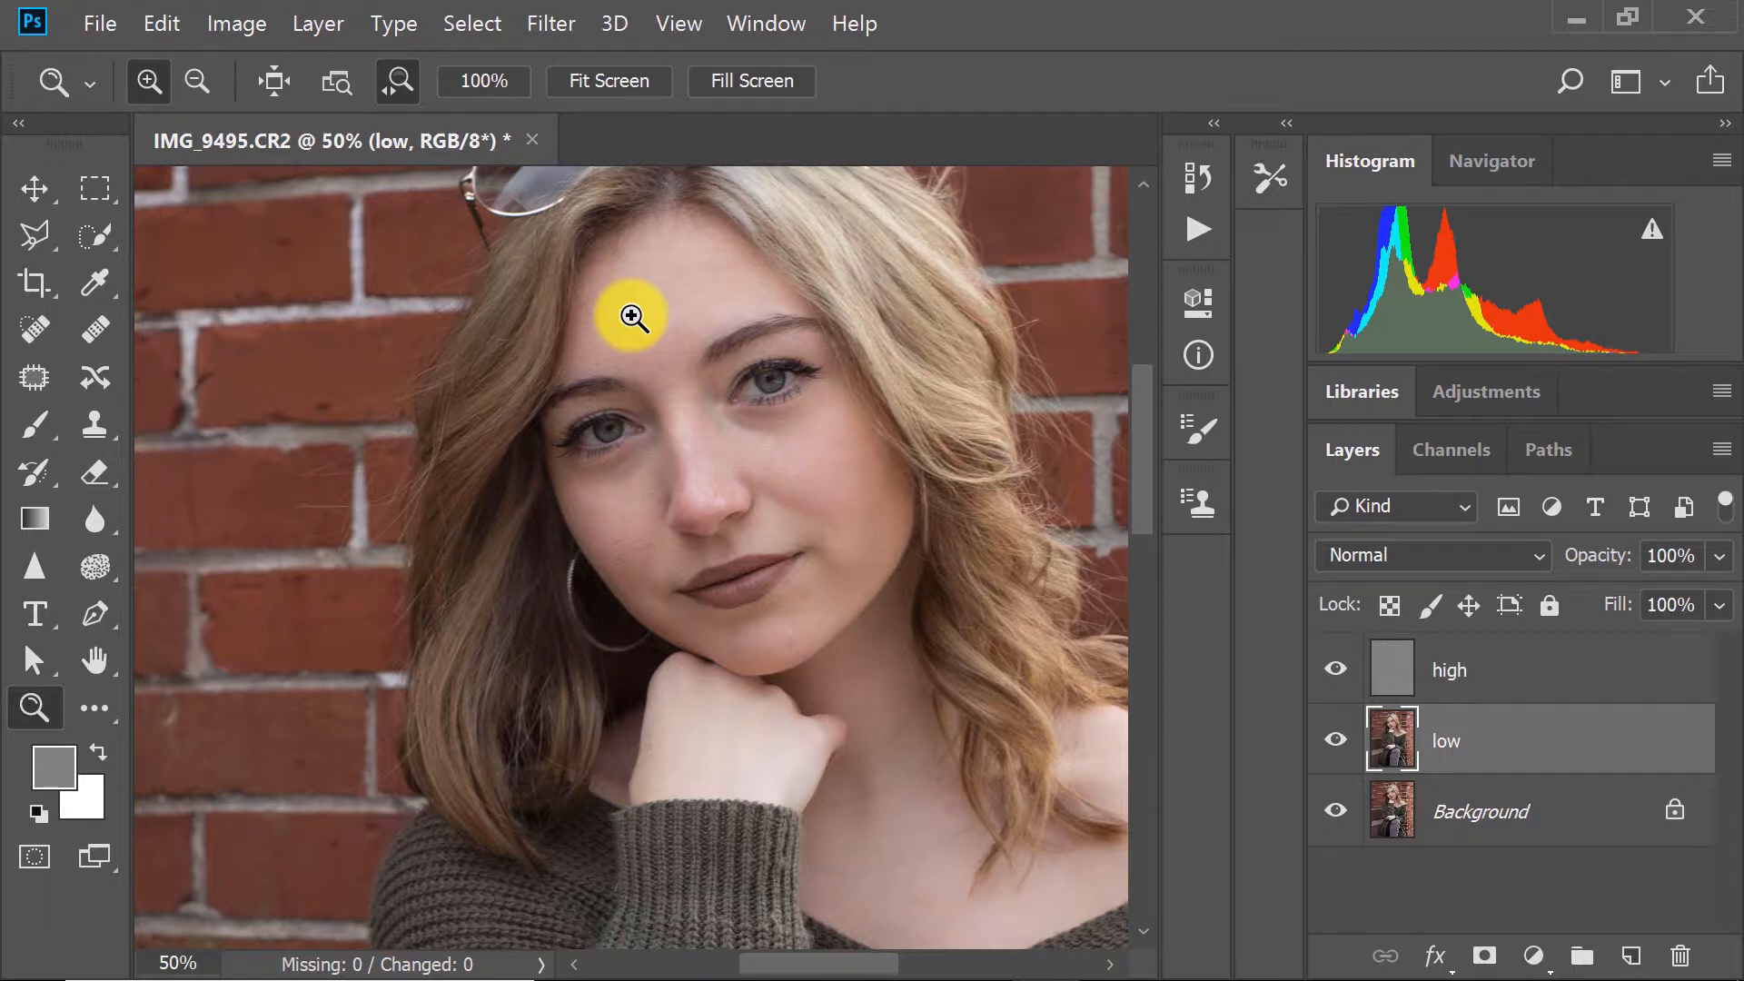
pyautogui.click(631, 316)
pyautogui.press('l')
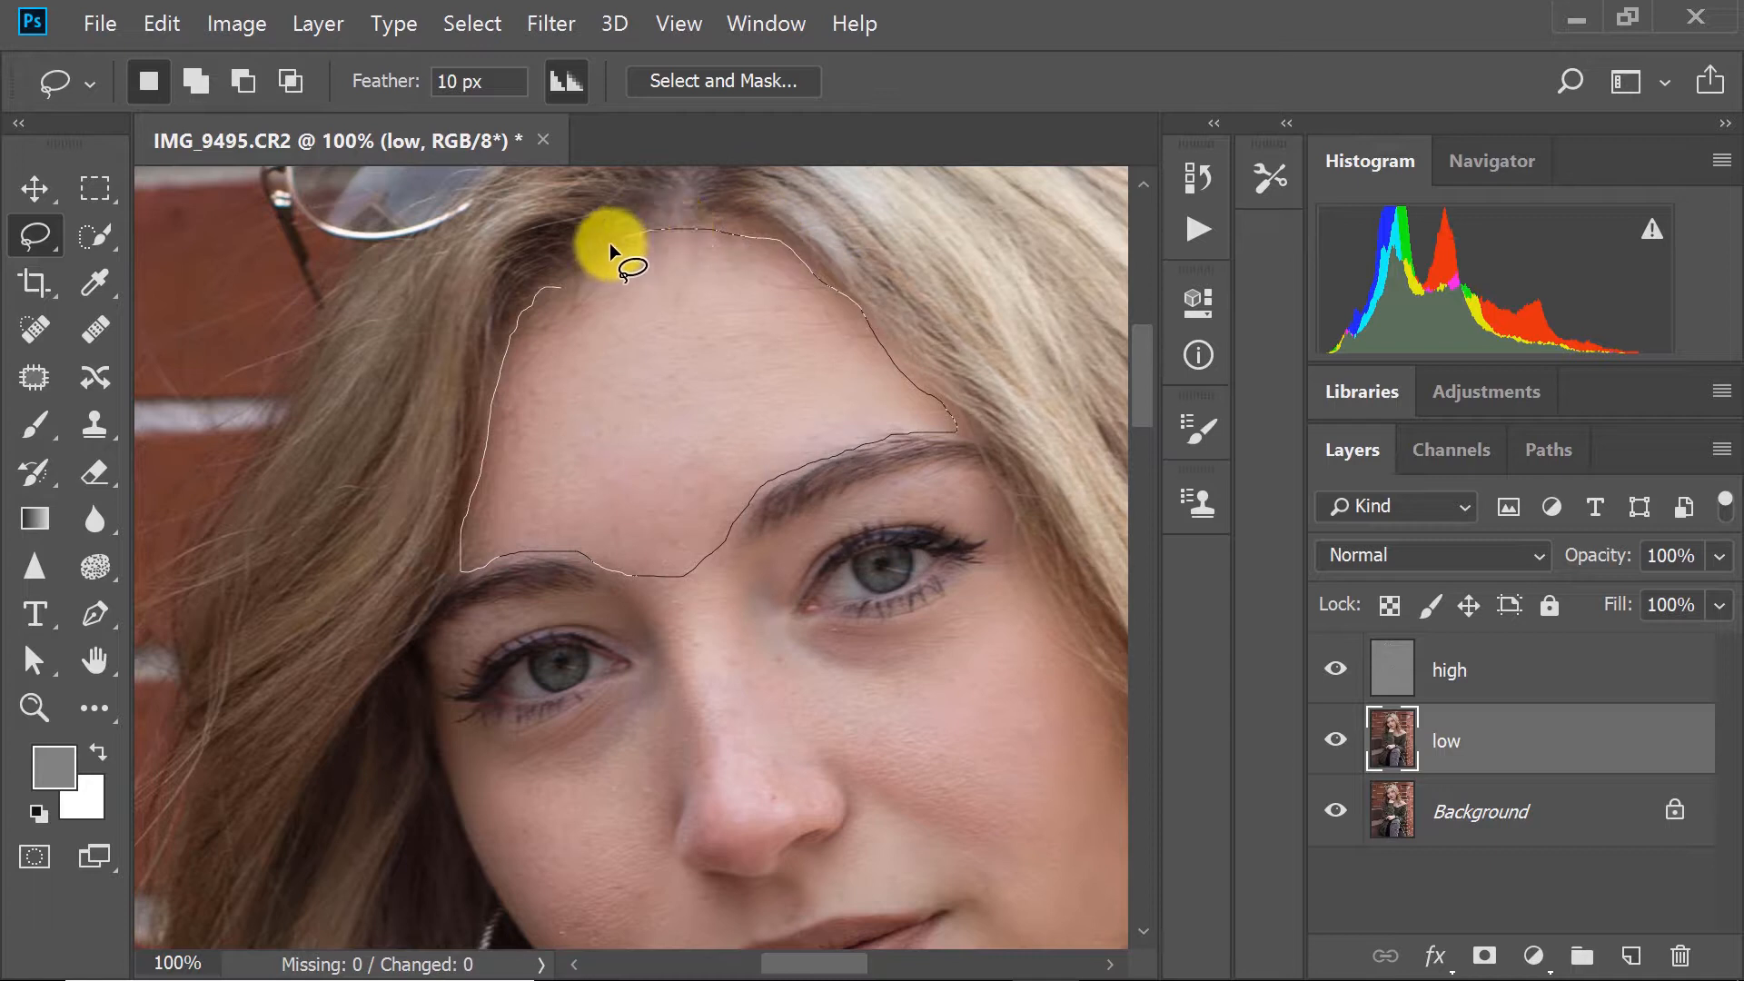
pyautogui.moveTo(554, 271); pyautogui.dragTo(556, 269)
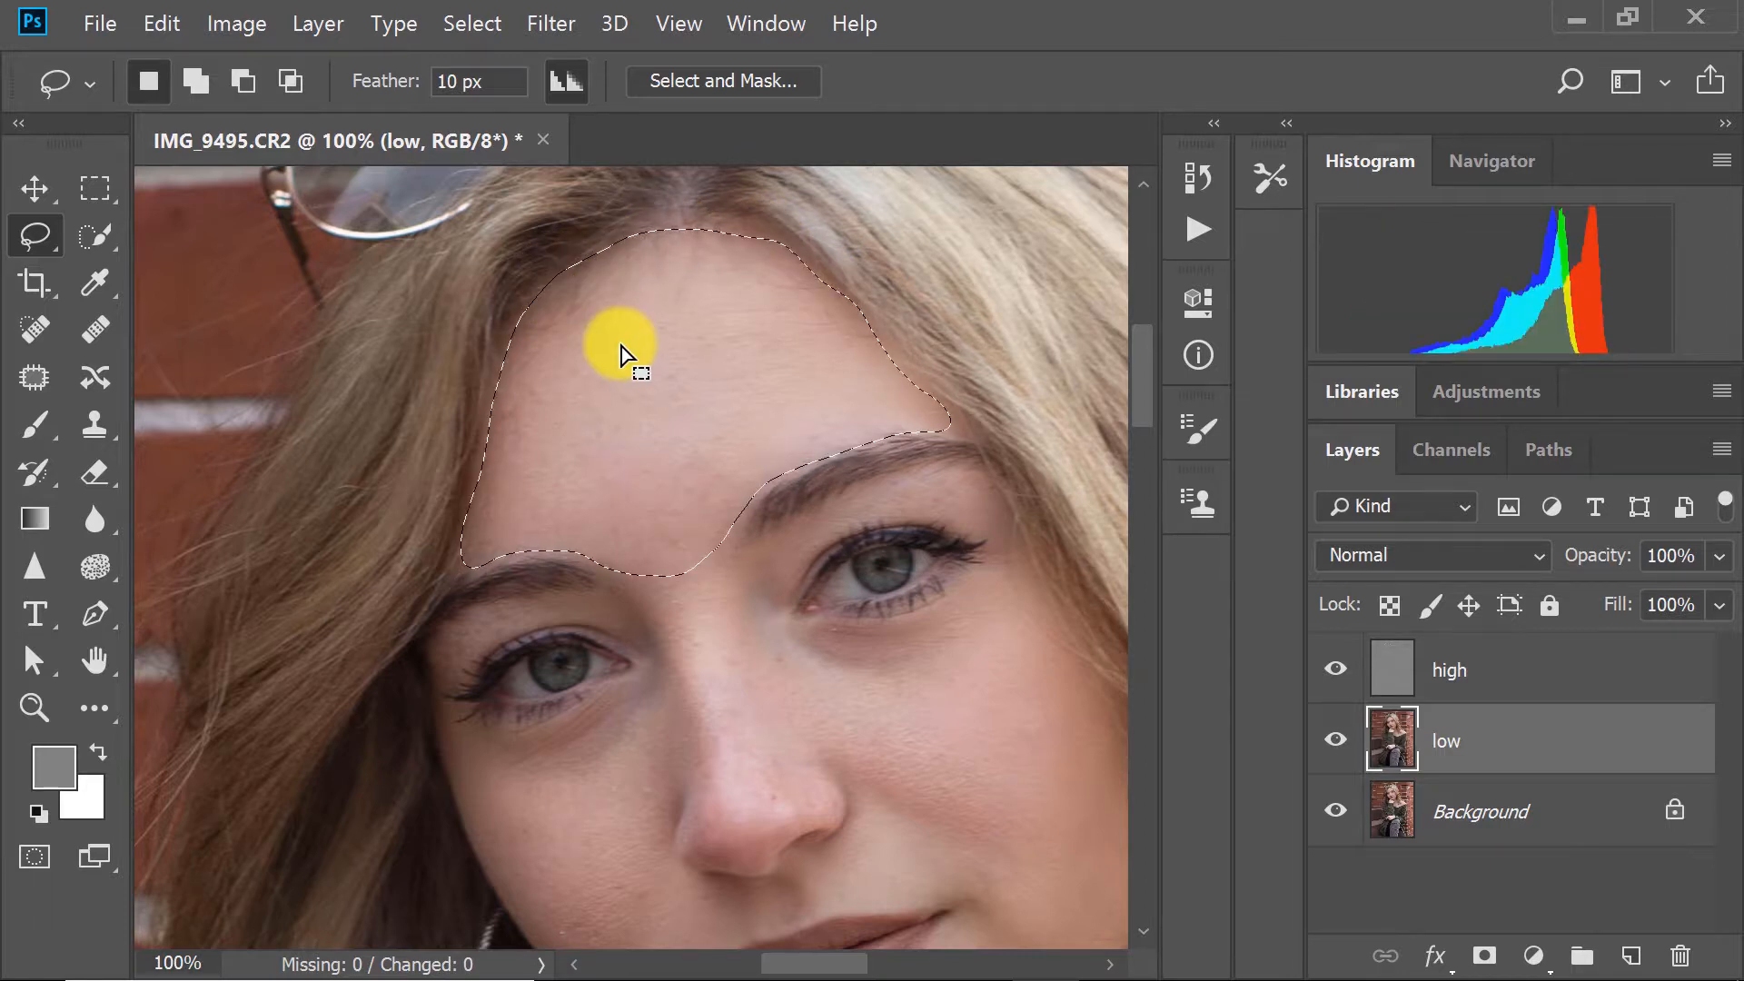
pyautogui.click(549, 12)
pyautogui.moveTo(633, 16)
pyautogui.moveTo(550, 19)
pyautogui.click(565, 48)
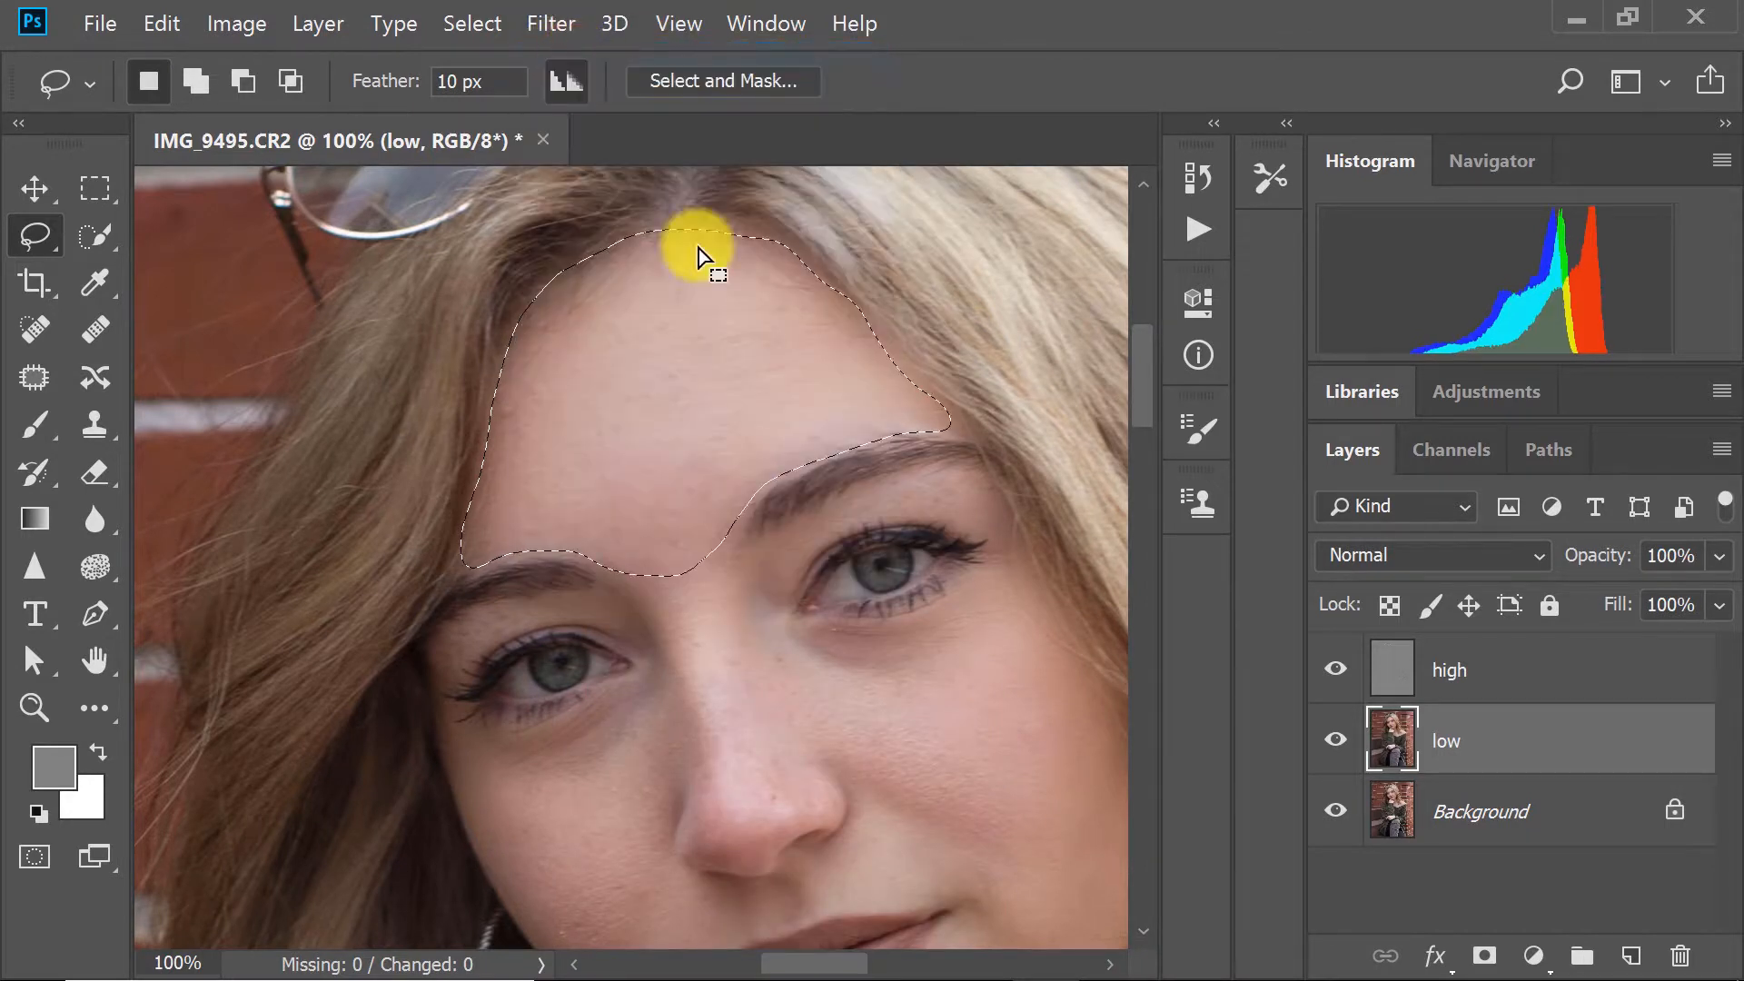
# Lasso the cheek at the photo's left from below the eye to the jaw, reapply the Gaussian Blur and deselect.
pyautogui.moveTo(1141, 338); pyautogui.dragTo(1141, 391)
pyautogui.moveTo(453, 493); pyautogui.dragTo(497, 514)
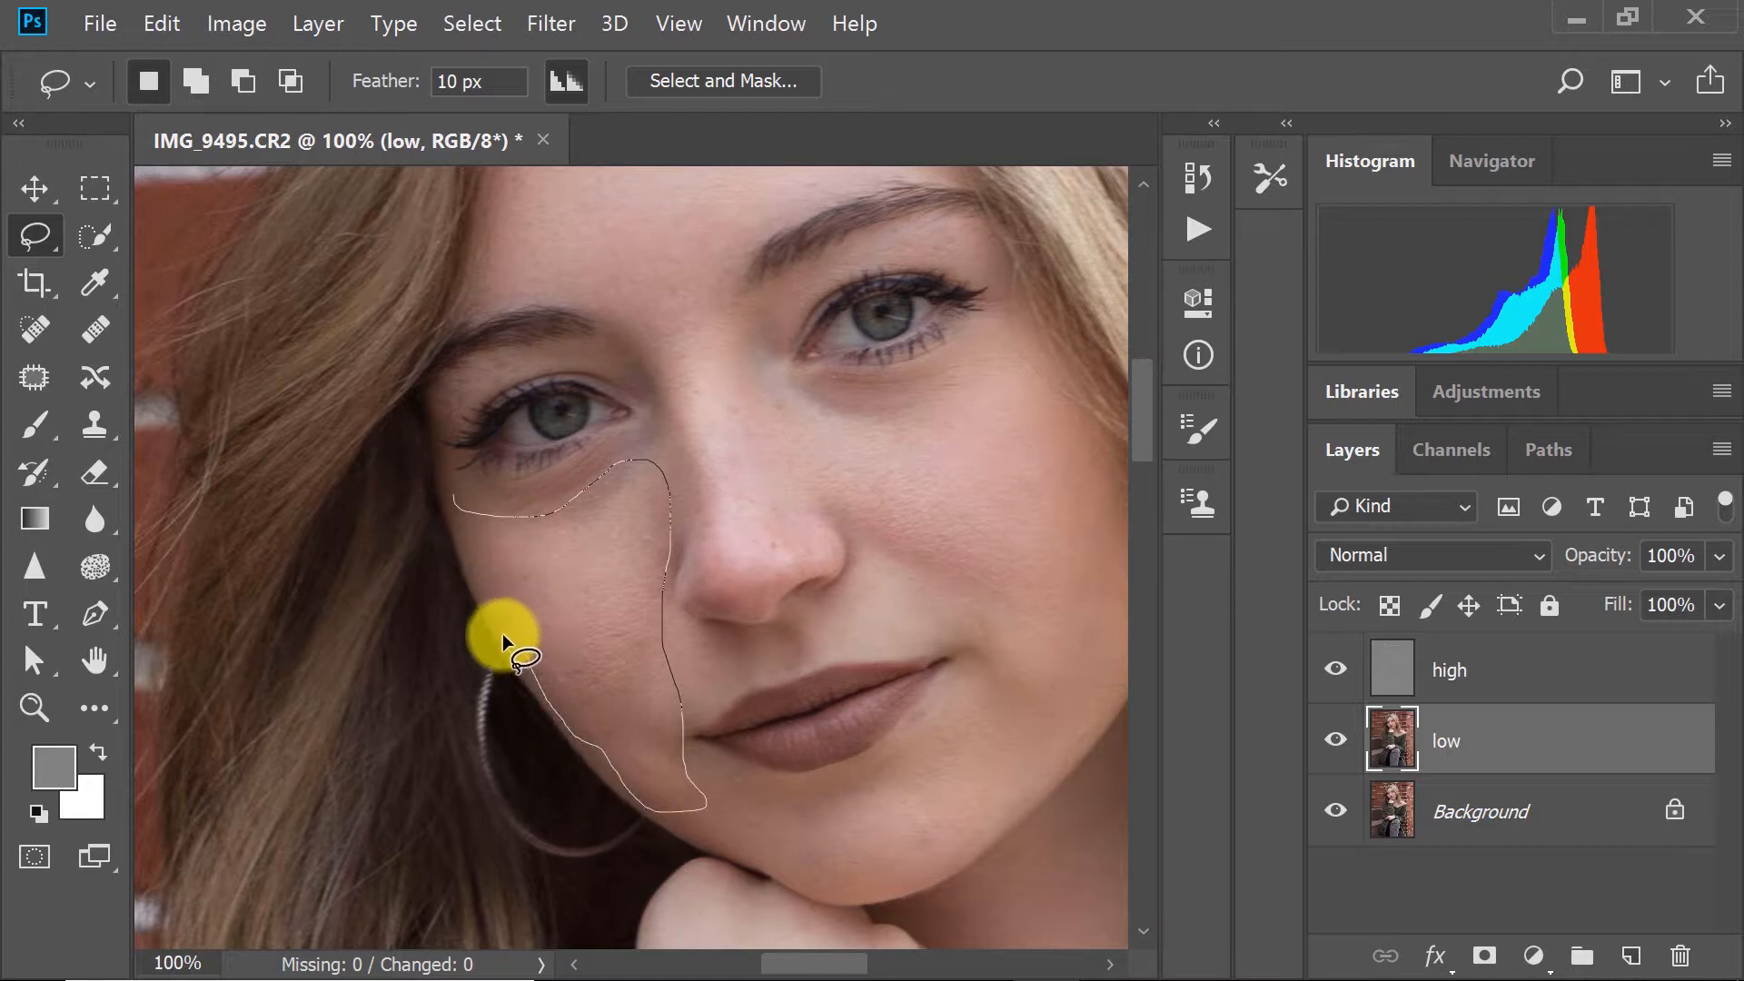
pyautogui.moveTo(445, 493); pyautogui.dragTo(454, 511)
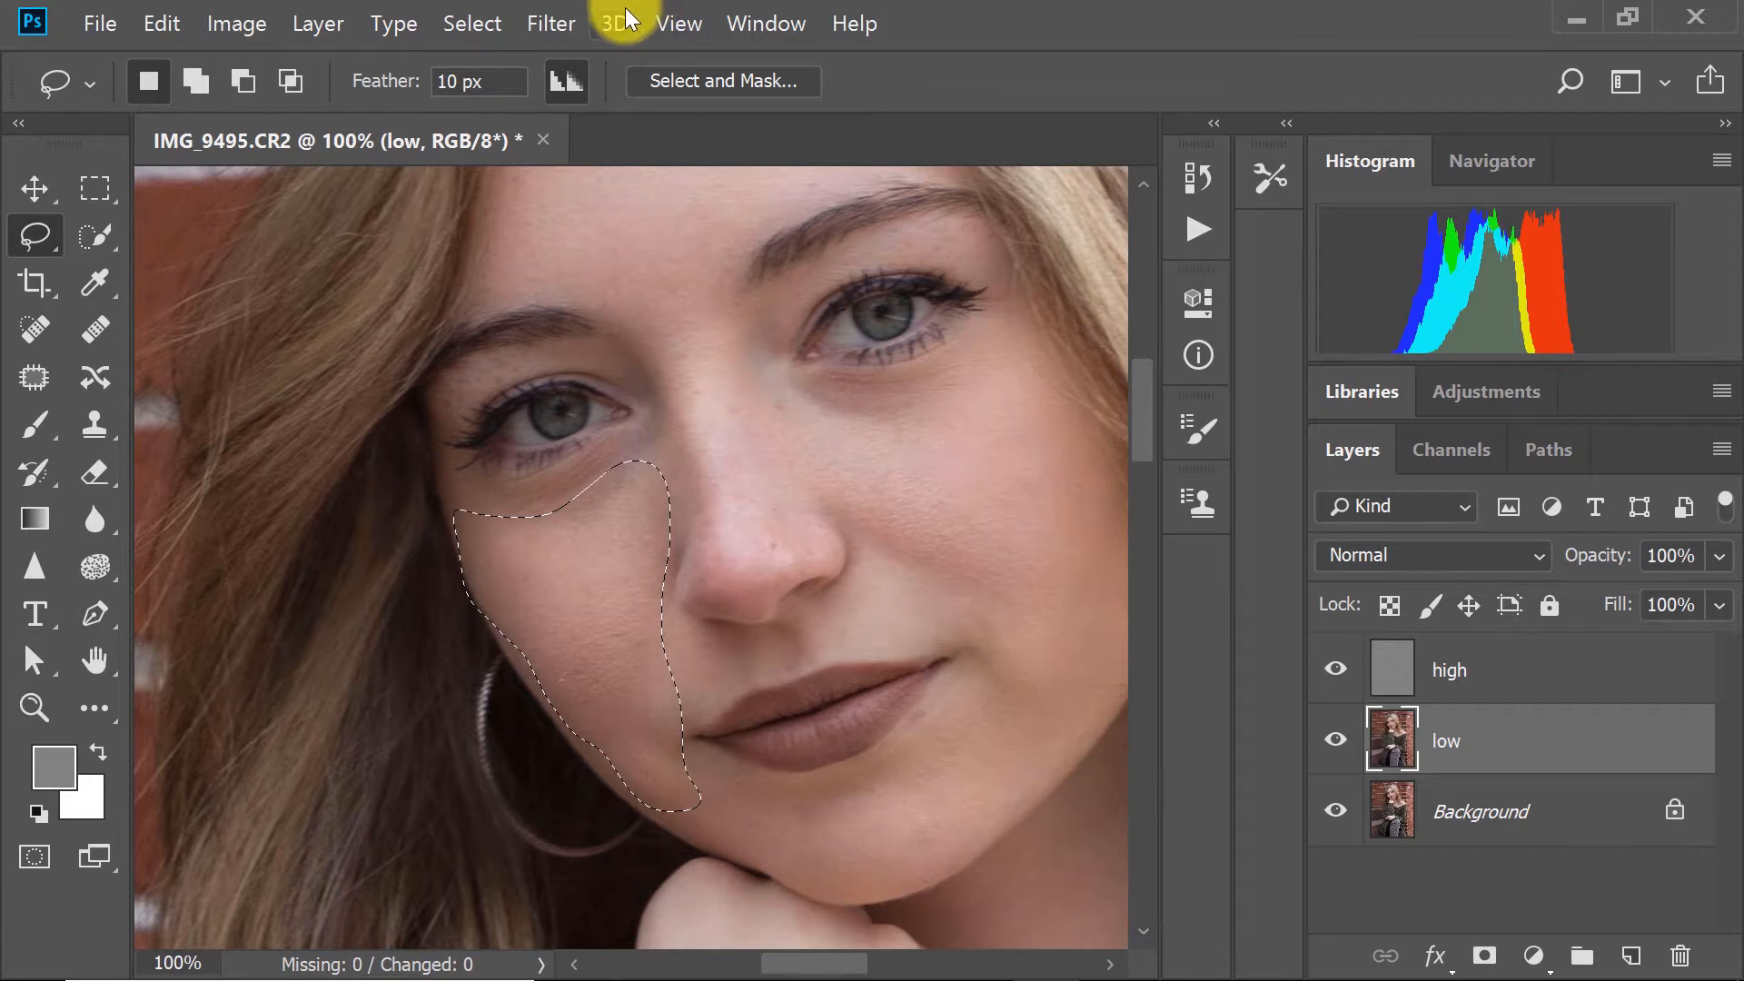
pyautogui.click(561, 25)
pyautogui.click(571, 34)
pyautogui.hotkey('ctrl', 'd')
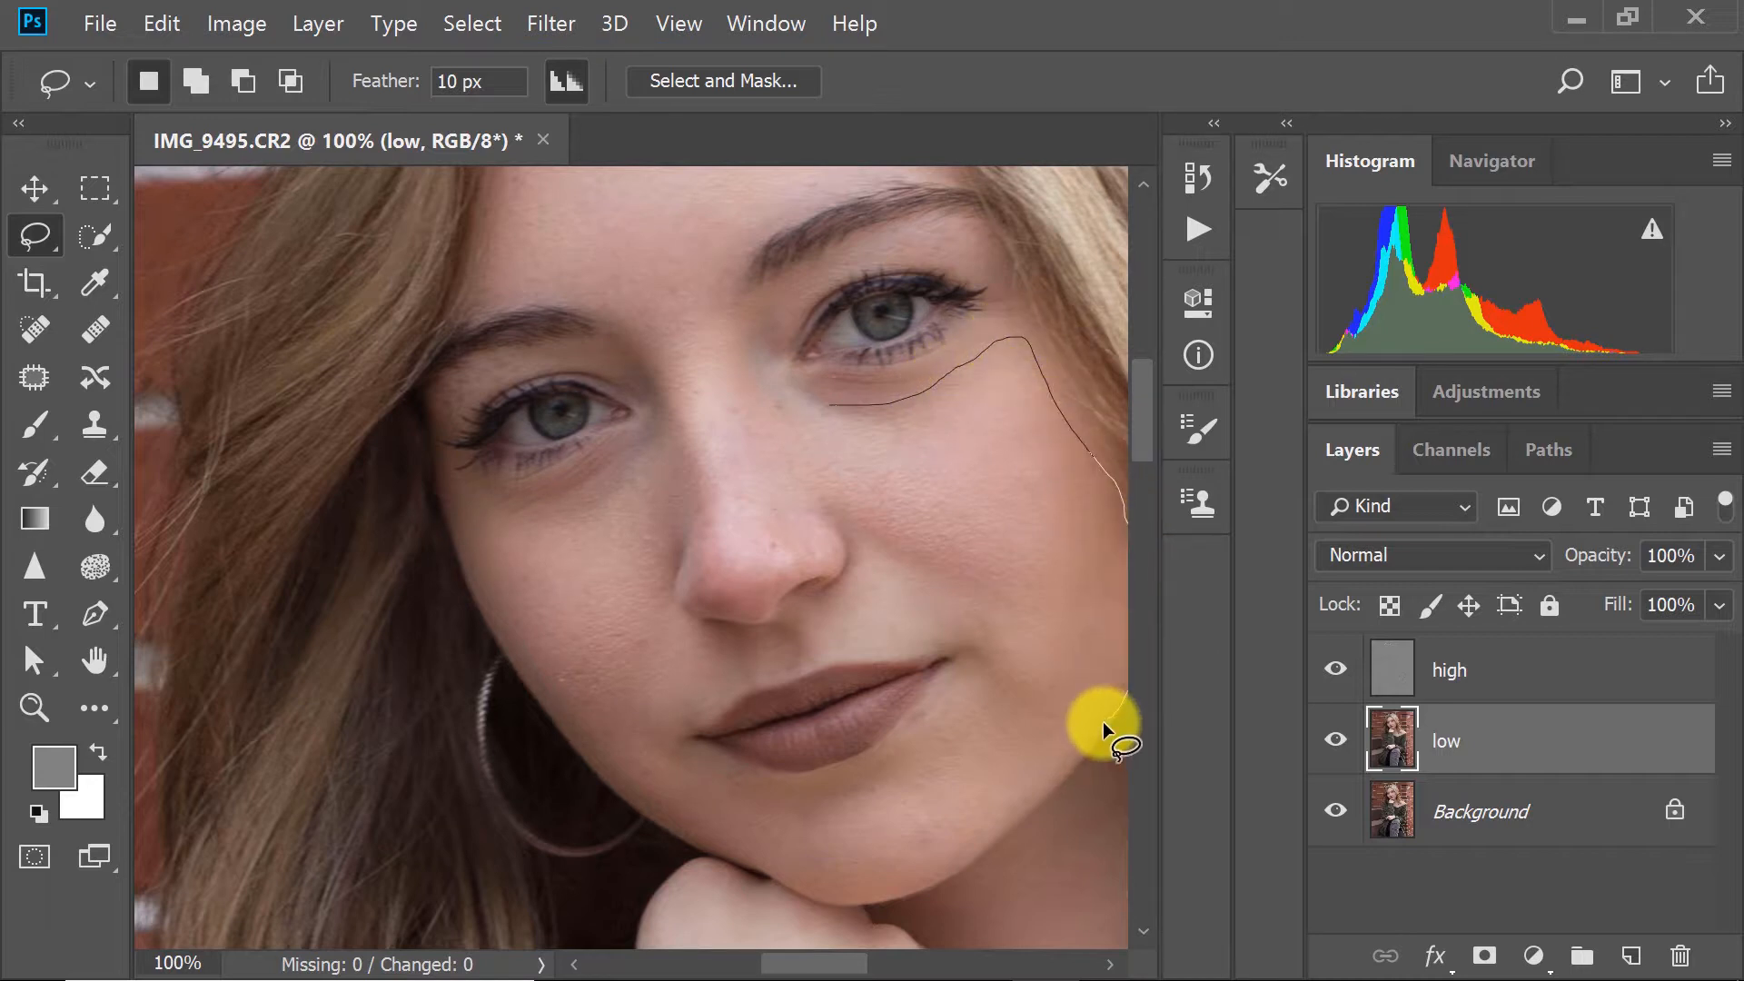
# Lasso the cheek at the photo's right from below the eye to beside the mouth on the "low" layer and reapply the Gaussian Blur.
pyautogui.moveTo(1026, 737)
pyautogui.mouseDown()
pyautogui.moveTo(995, 716)
pyautogui.moveTo(942, 610)
pyautogui.mouseUp()
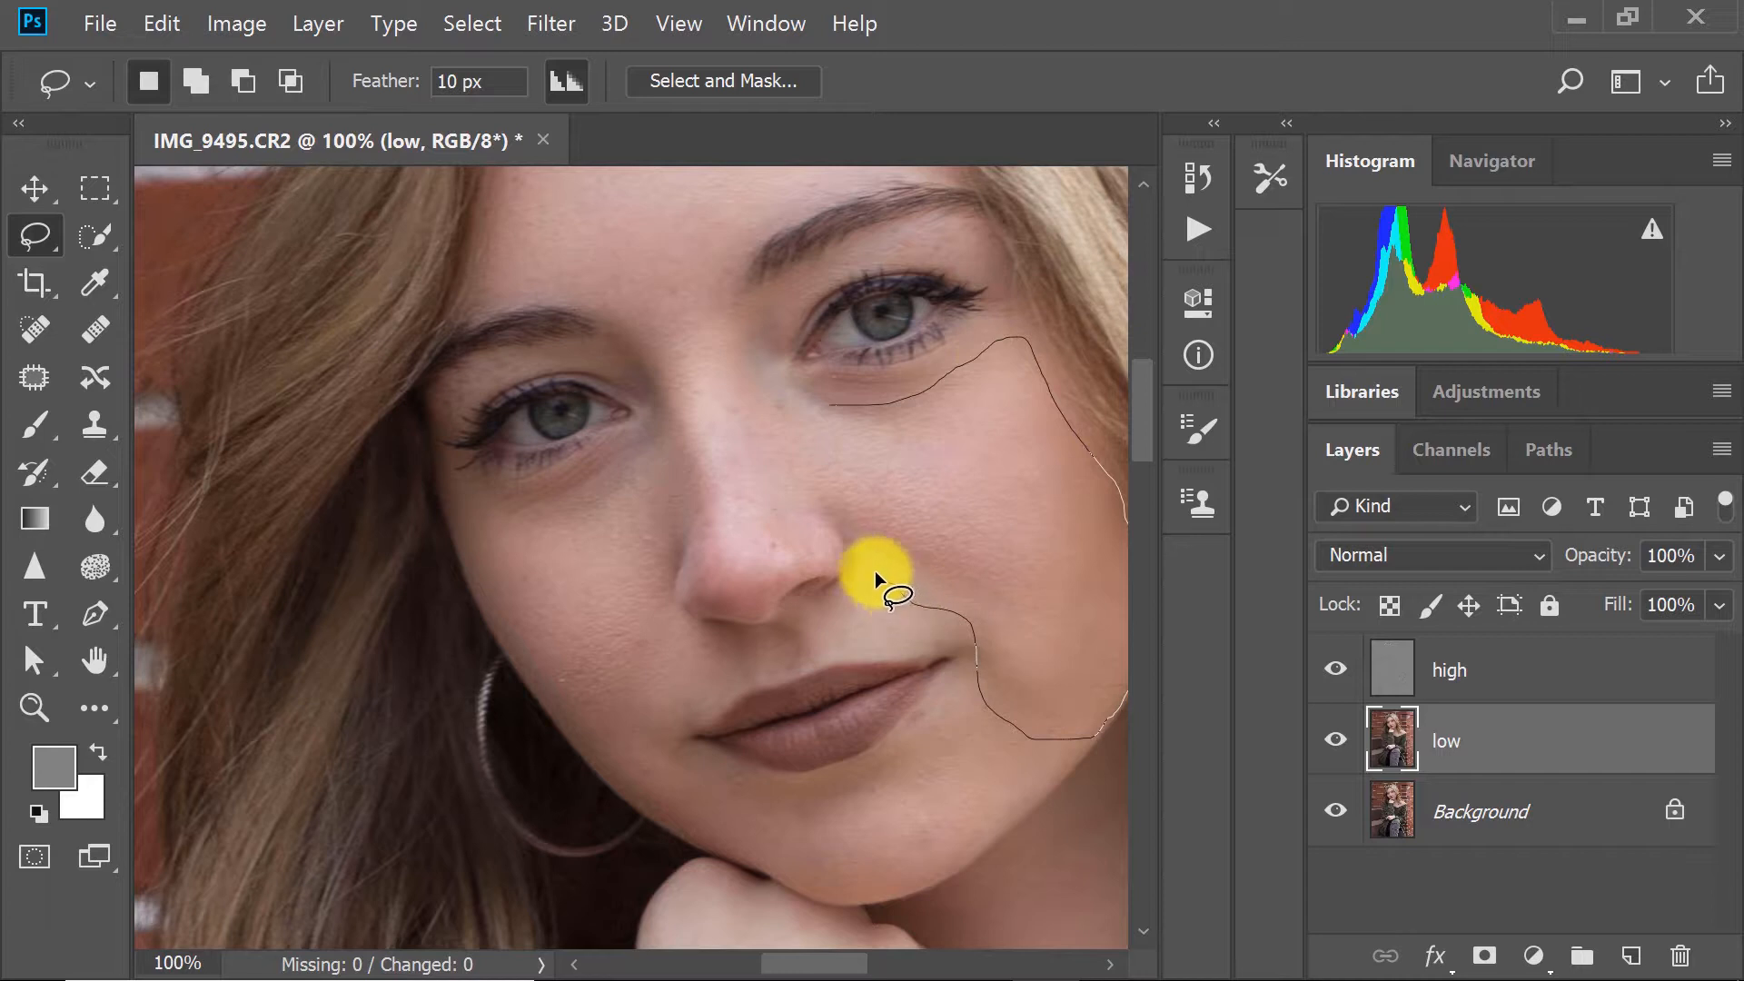
pyautogui.moveTo(812, 400); pyautogui.dragTo(810, 406)
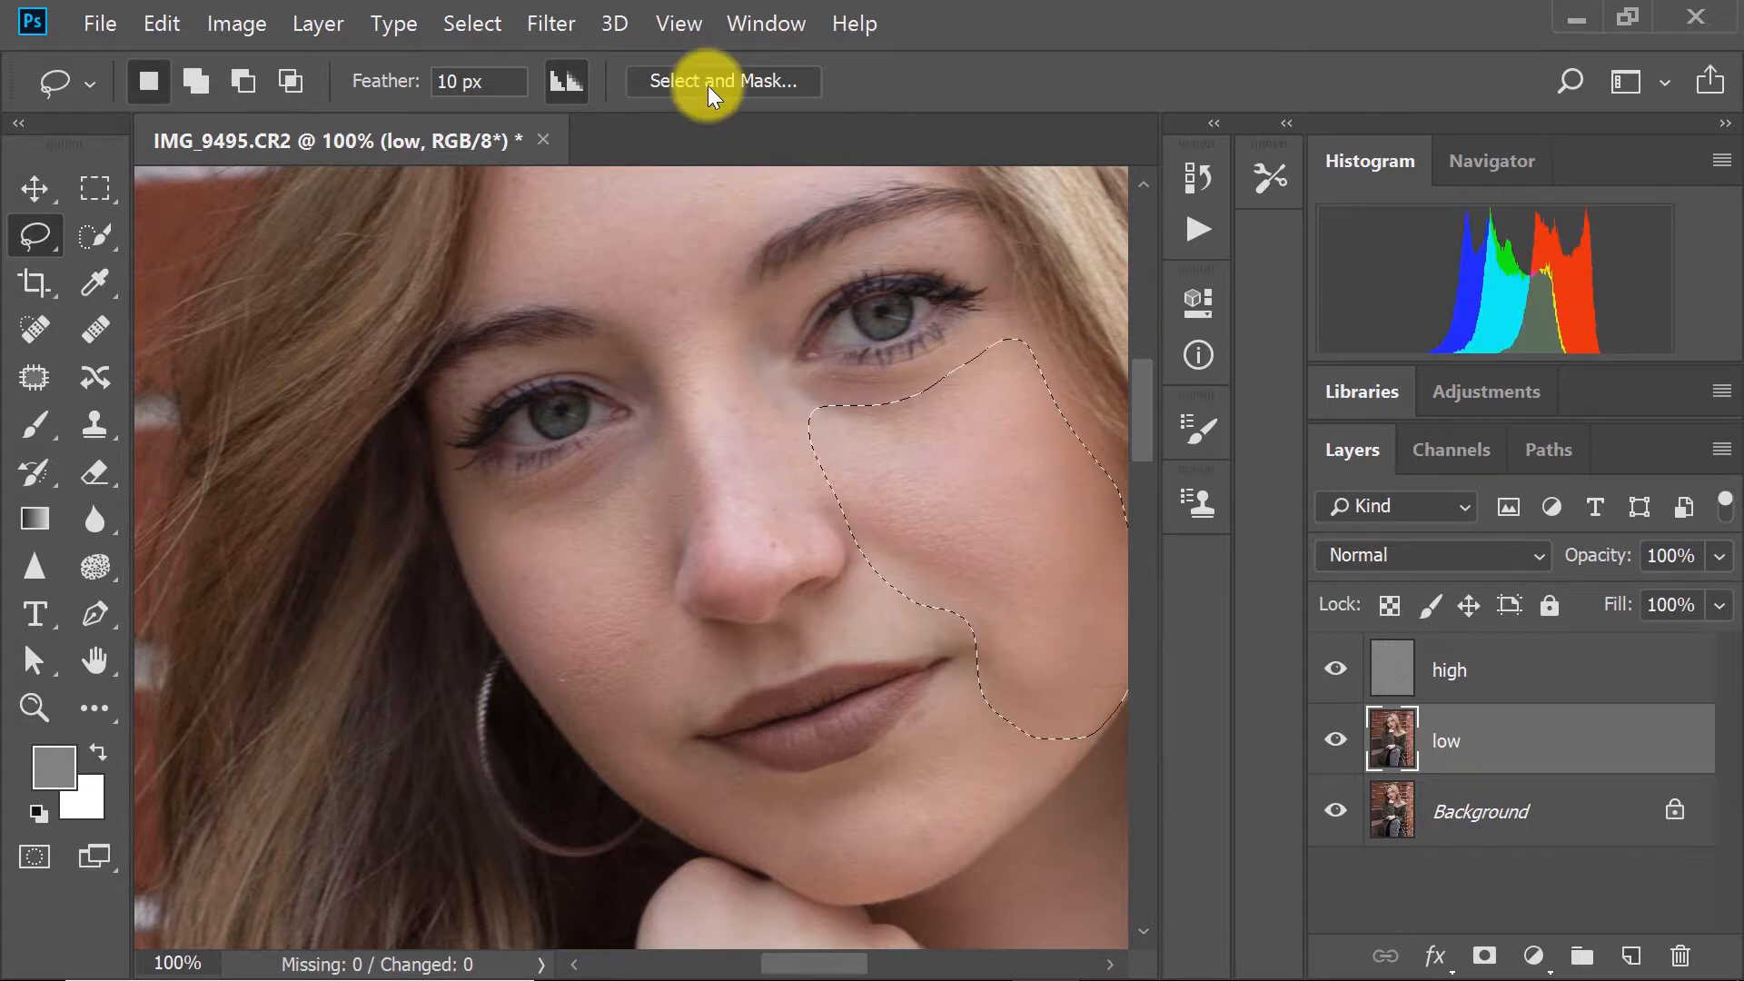
pyautogui.click(551, 23)
pyautogui.click(567, 53)
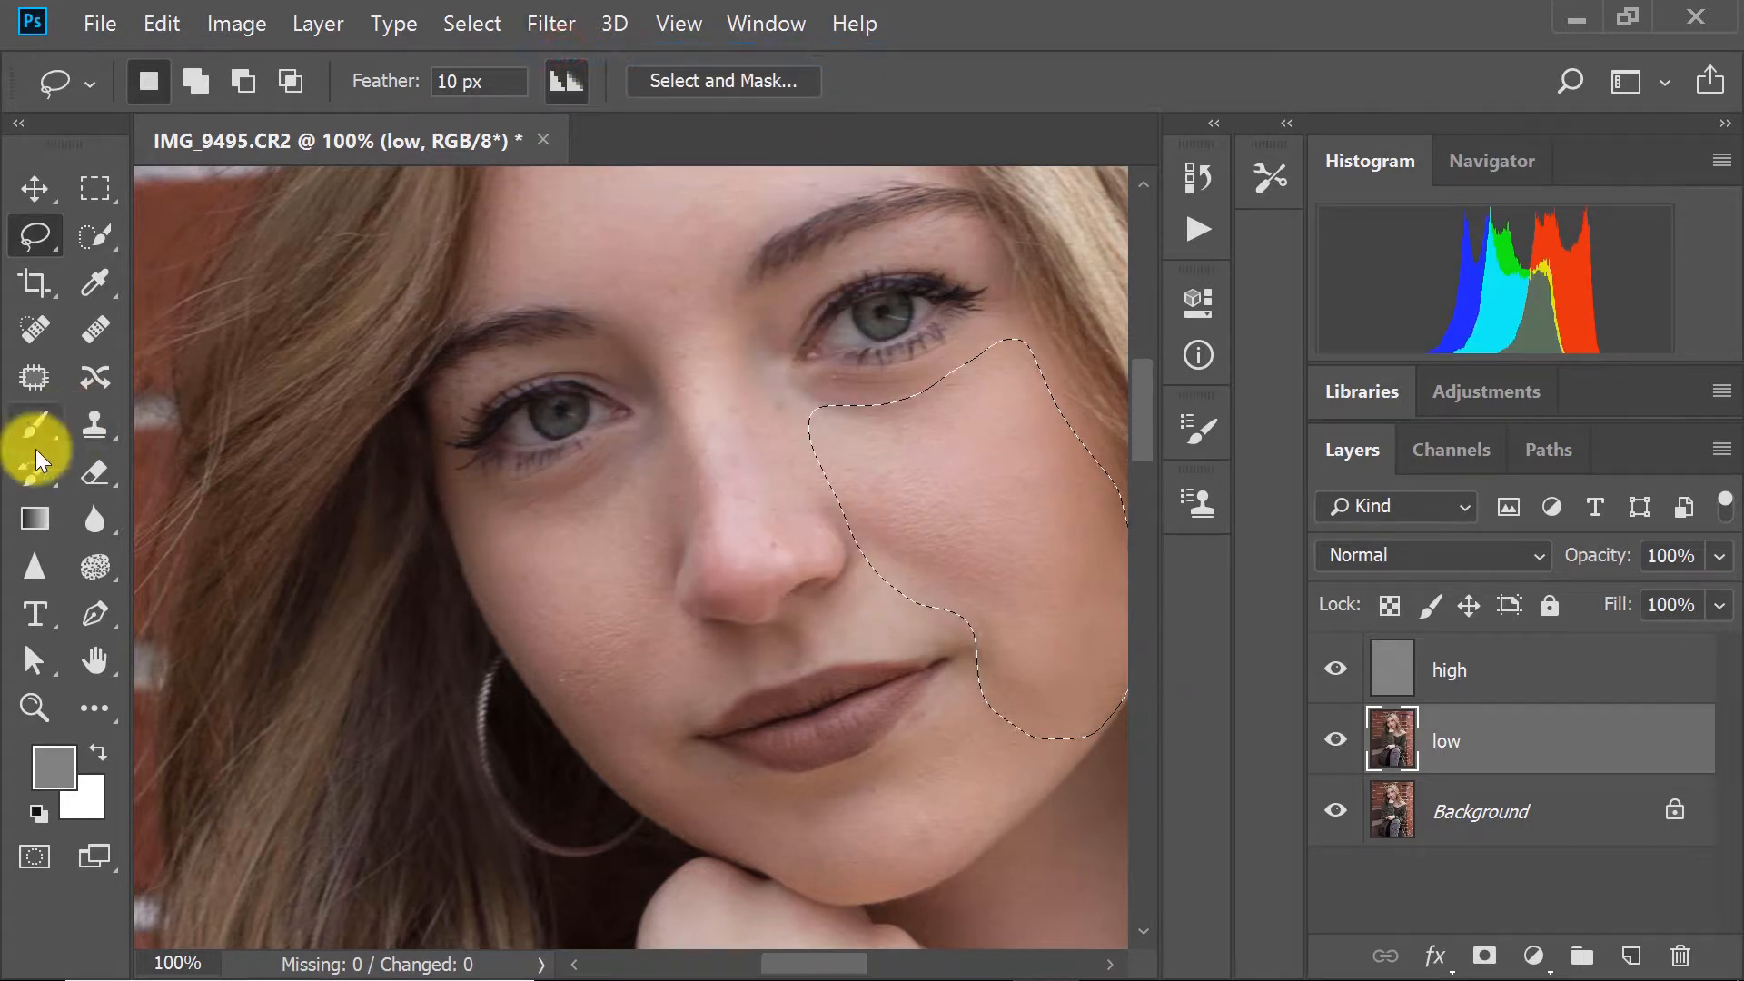
# Lasso the chin skin below the lips with a 10 px feather, reapply the Gaussian Blur and deselect.
pyautogui.click(35, 708)
pyautogui.rightClick(842, 605)
pyautogui.click(844, 611)
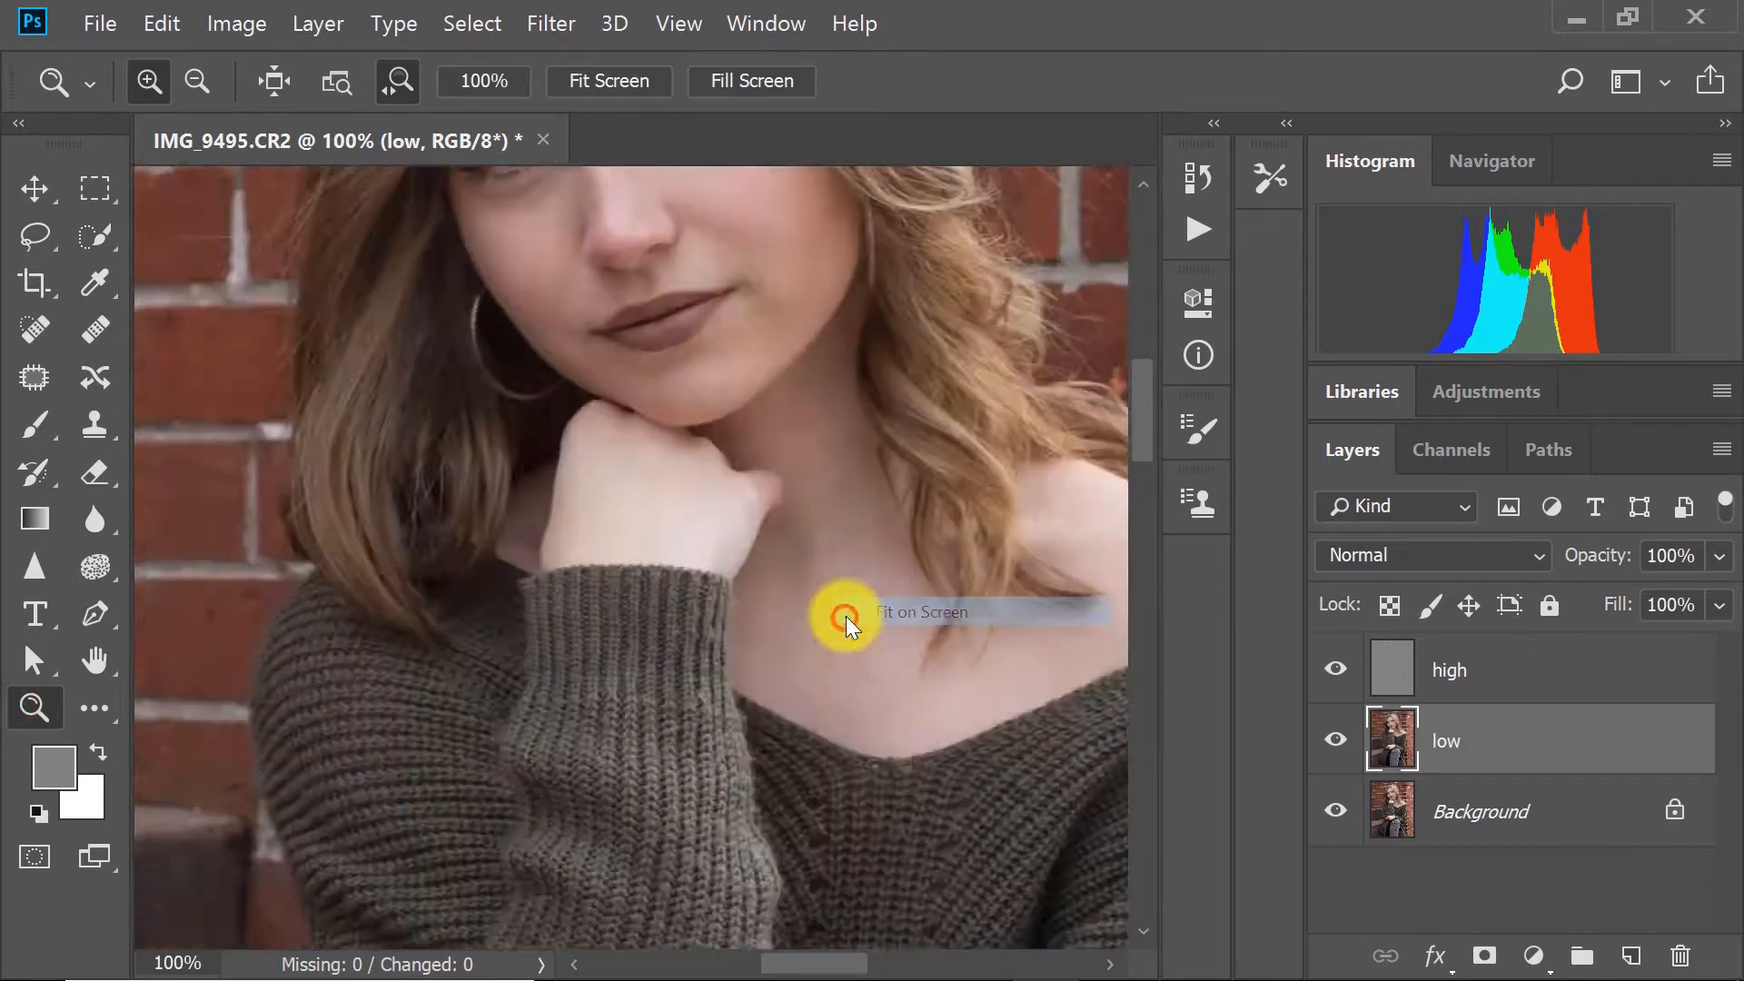
pyautogui.click(651, 404)
pyautogui.click(655, 397)
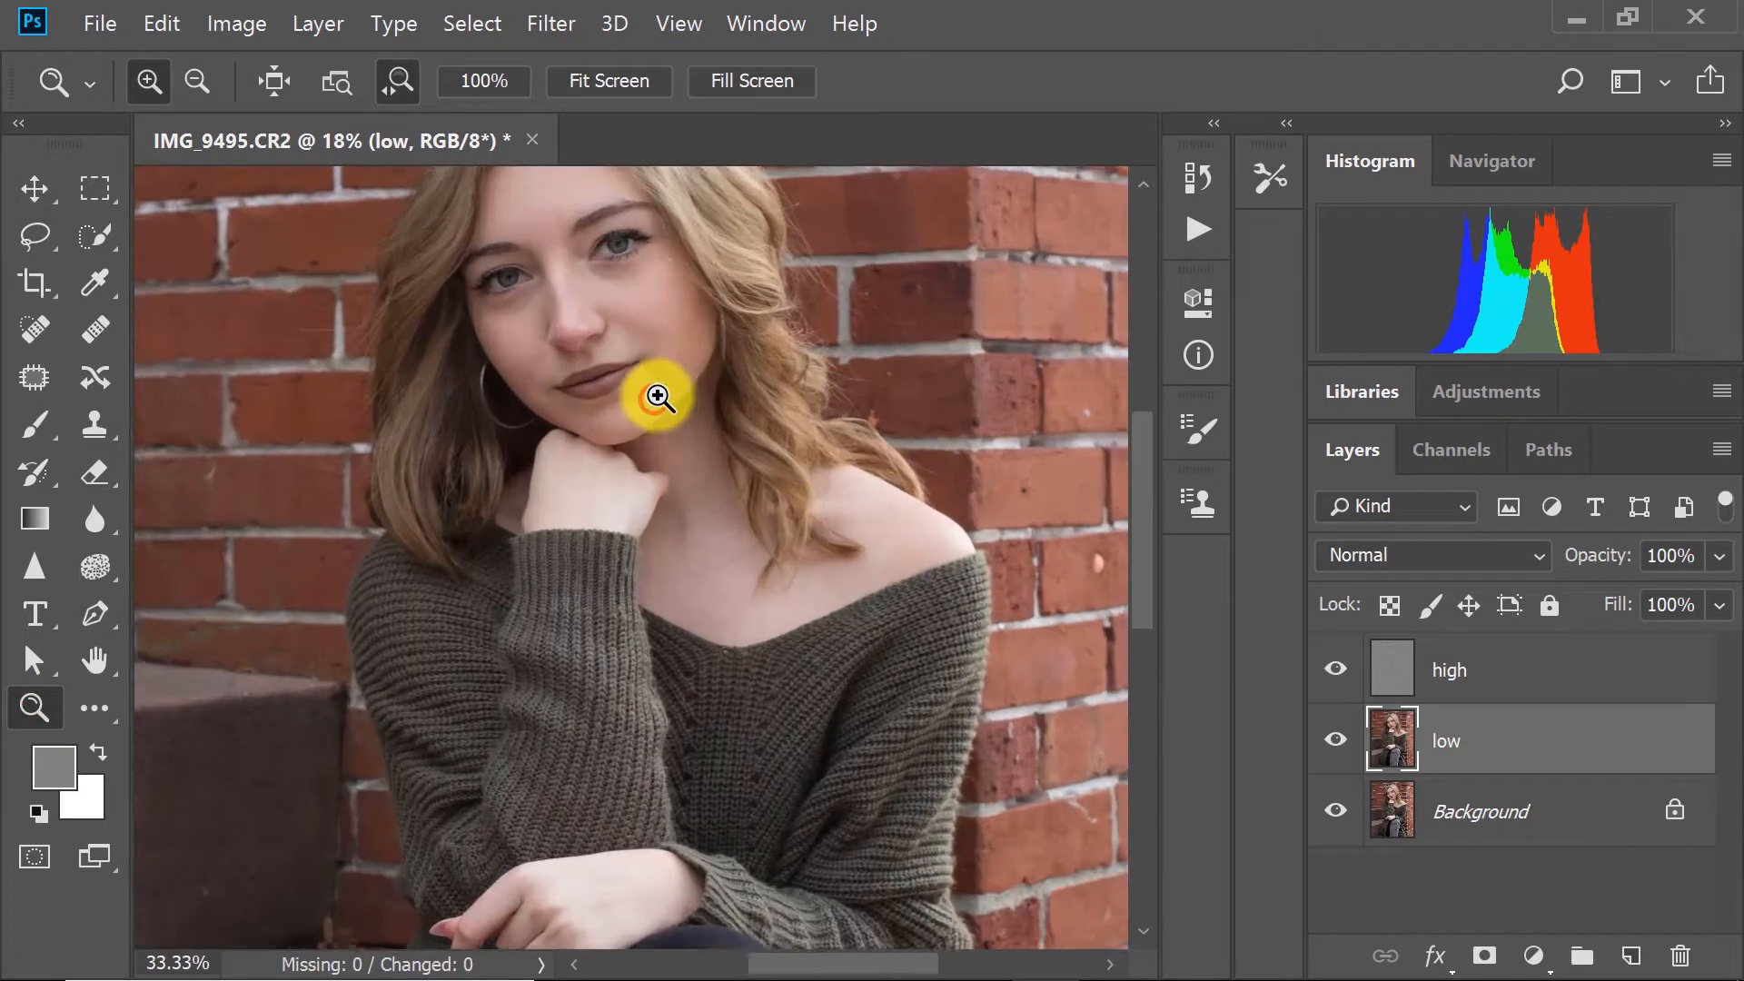
pyautogui.click(657, 393)
pyautogui.click(661, 325)
pyautogui.click(55, 251)
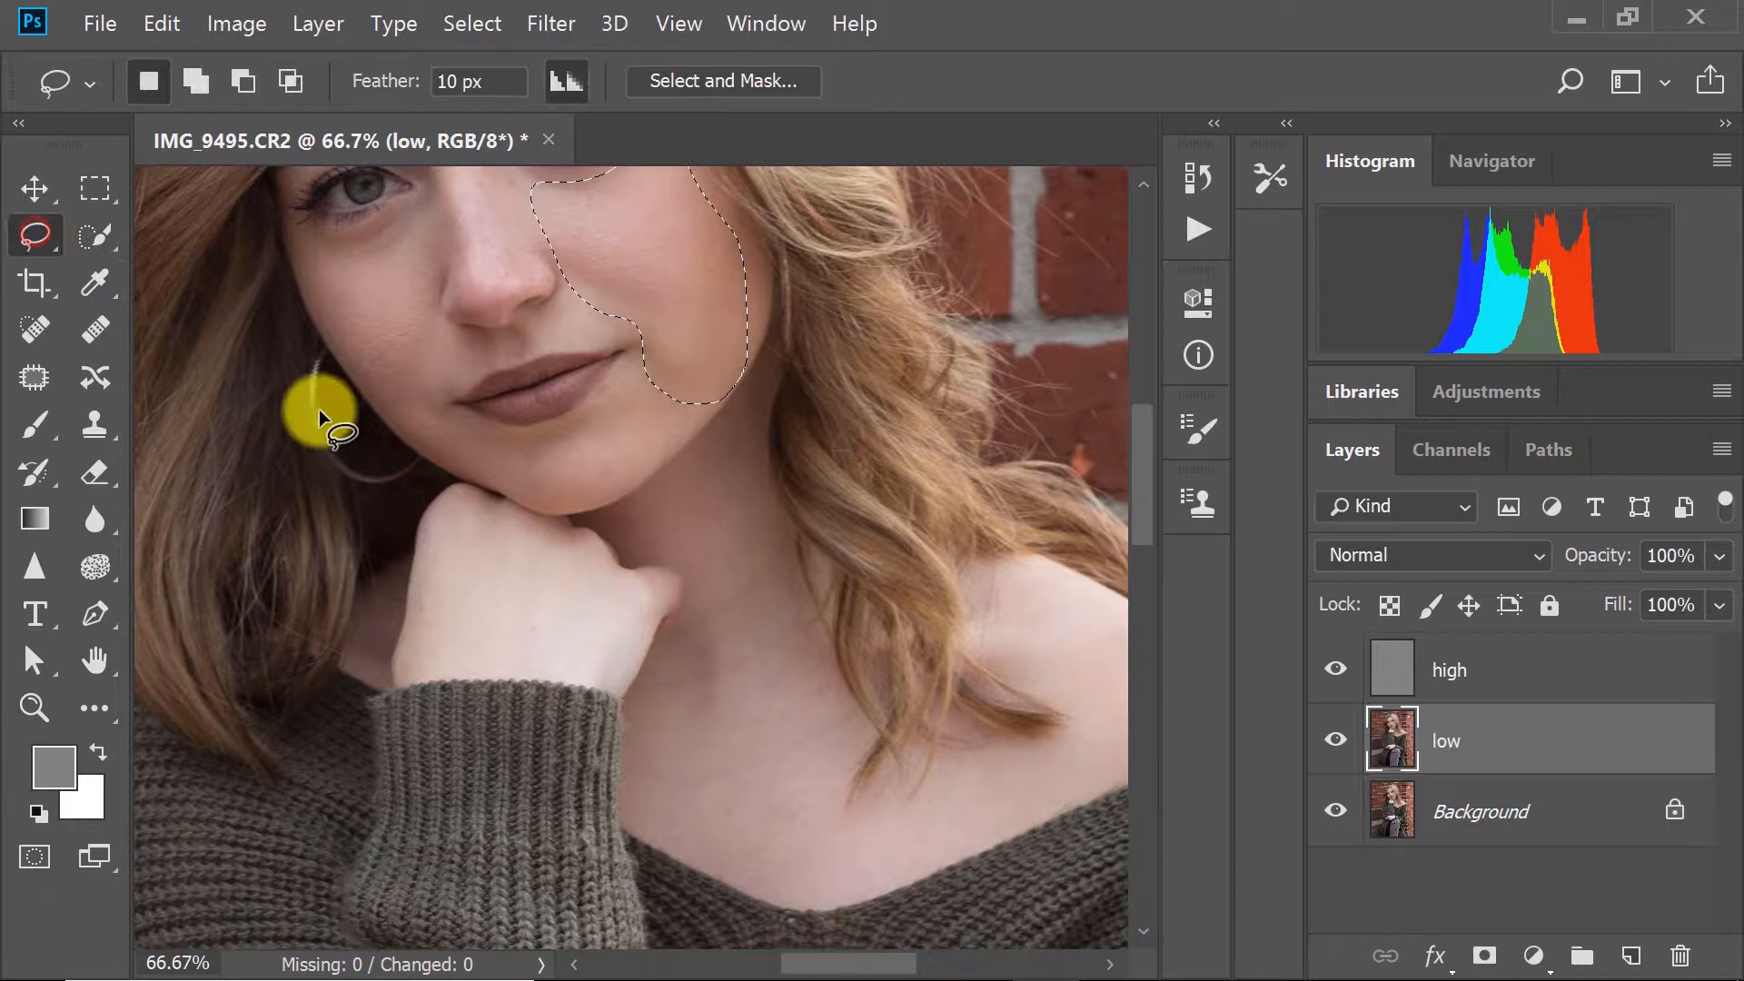
pyautogui.click(516, 434)
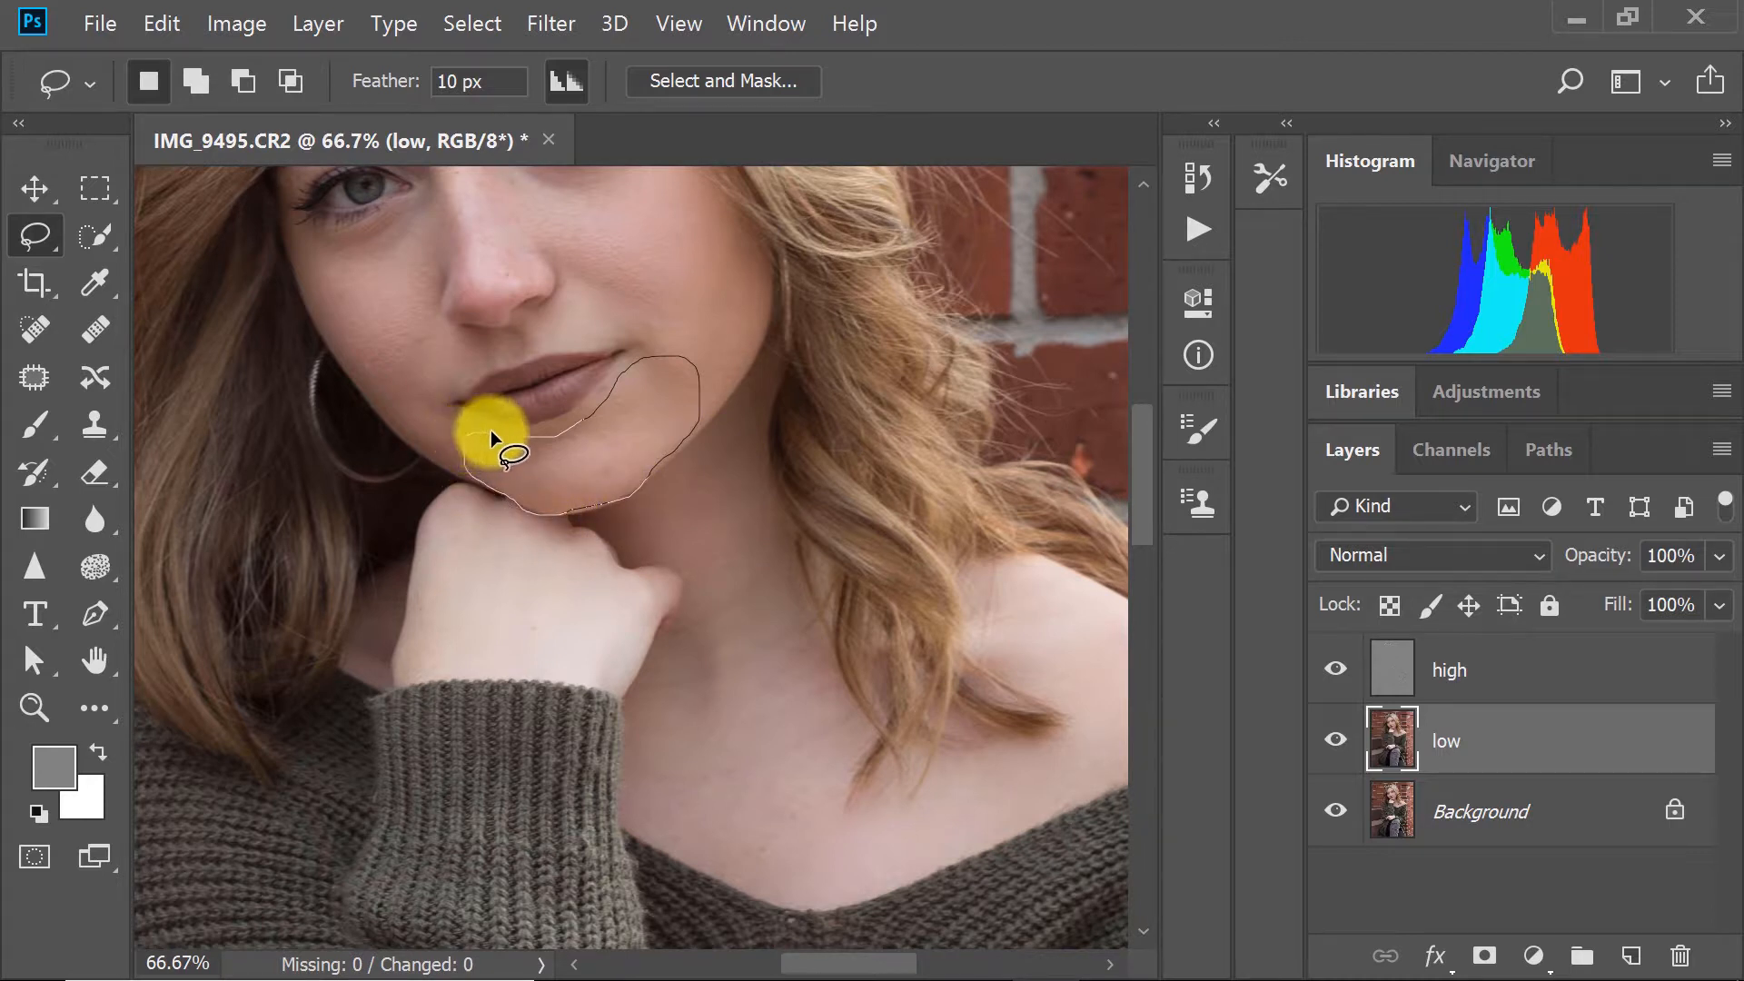
pyautogui.moveTo(490, 434); pyautogui.dragTo(492, 432)
pyautogui.click(550, 24)
pyautogui.click(571, 55)
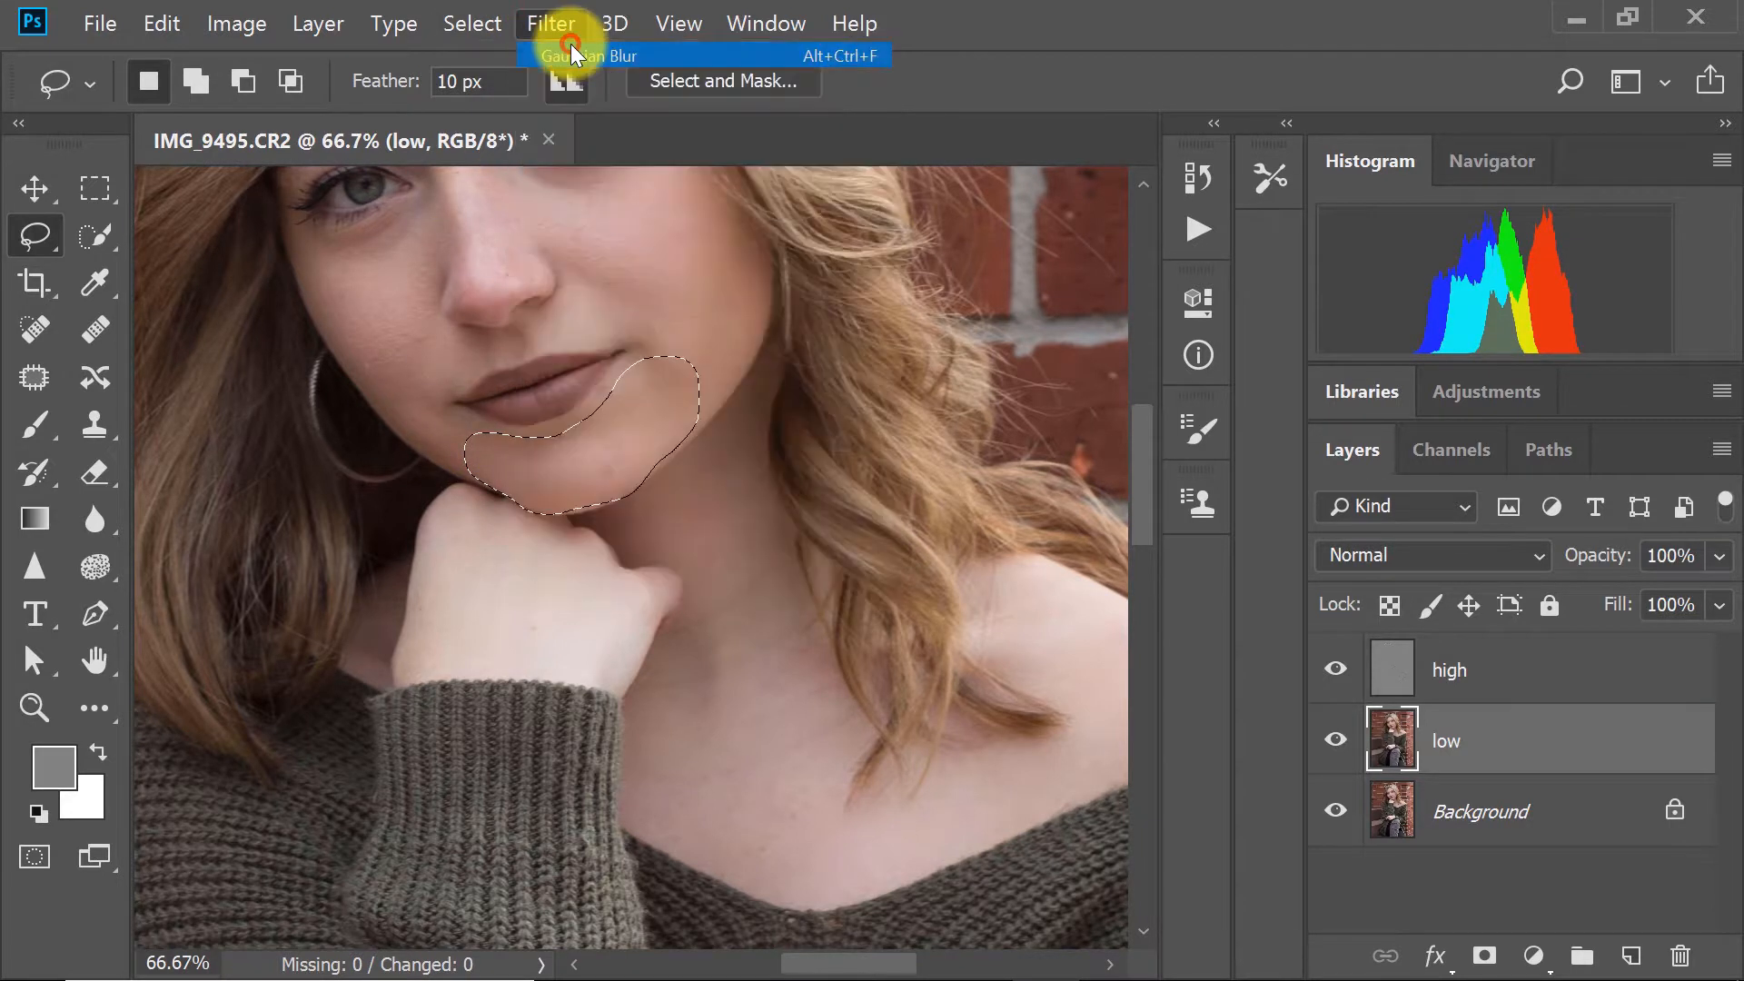
pyautogui.click(657, 476)
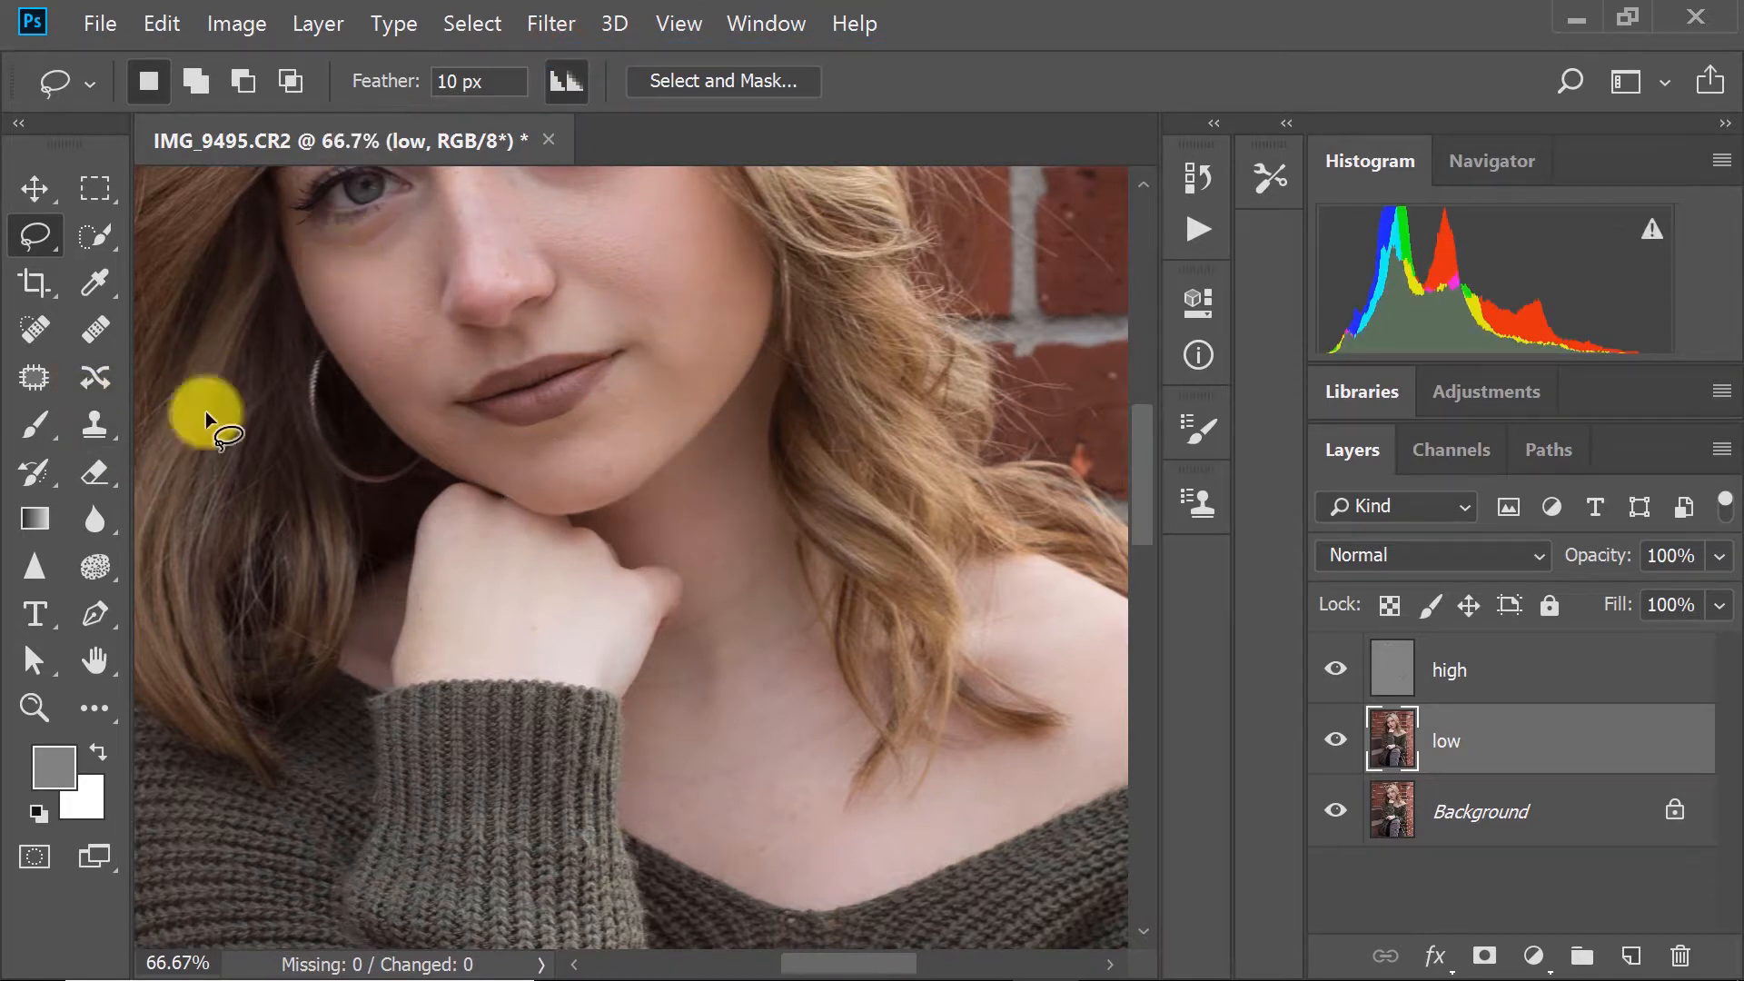
# Examine the smoothed face in the whole photo and up close around the forehead and eyes.
pyautogui.click(34, 707)
pyautogui.rightClick(740, 455)
pyautogui.click(772, 477)
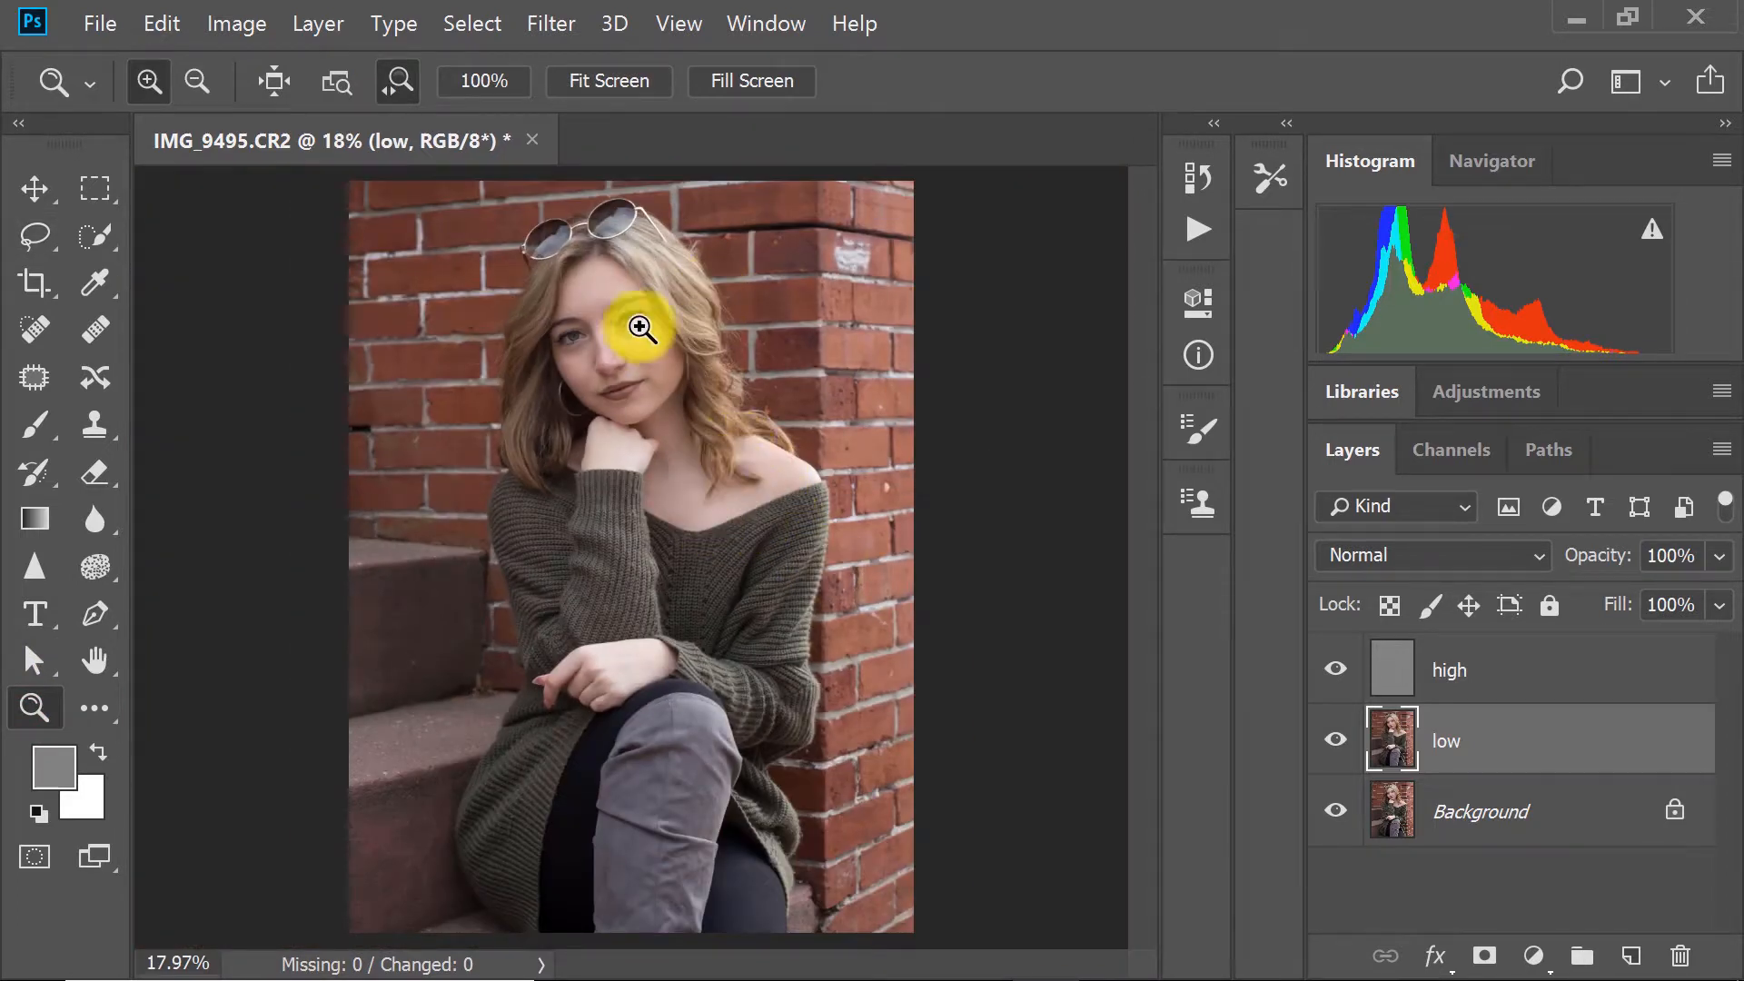
pyautogui.click(623, 233)
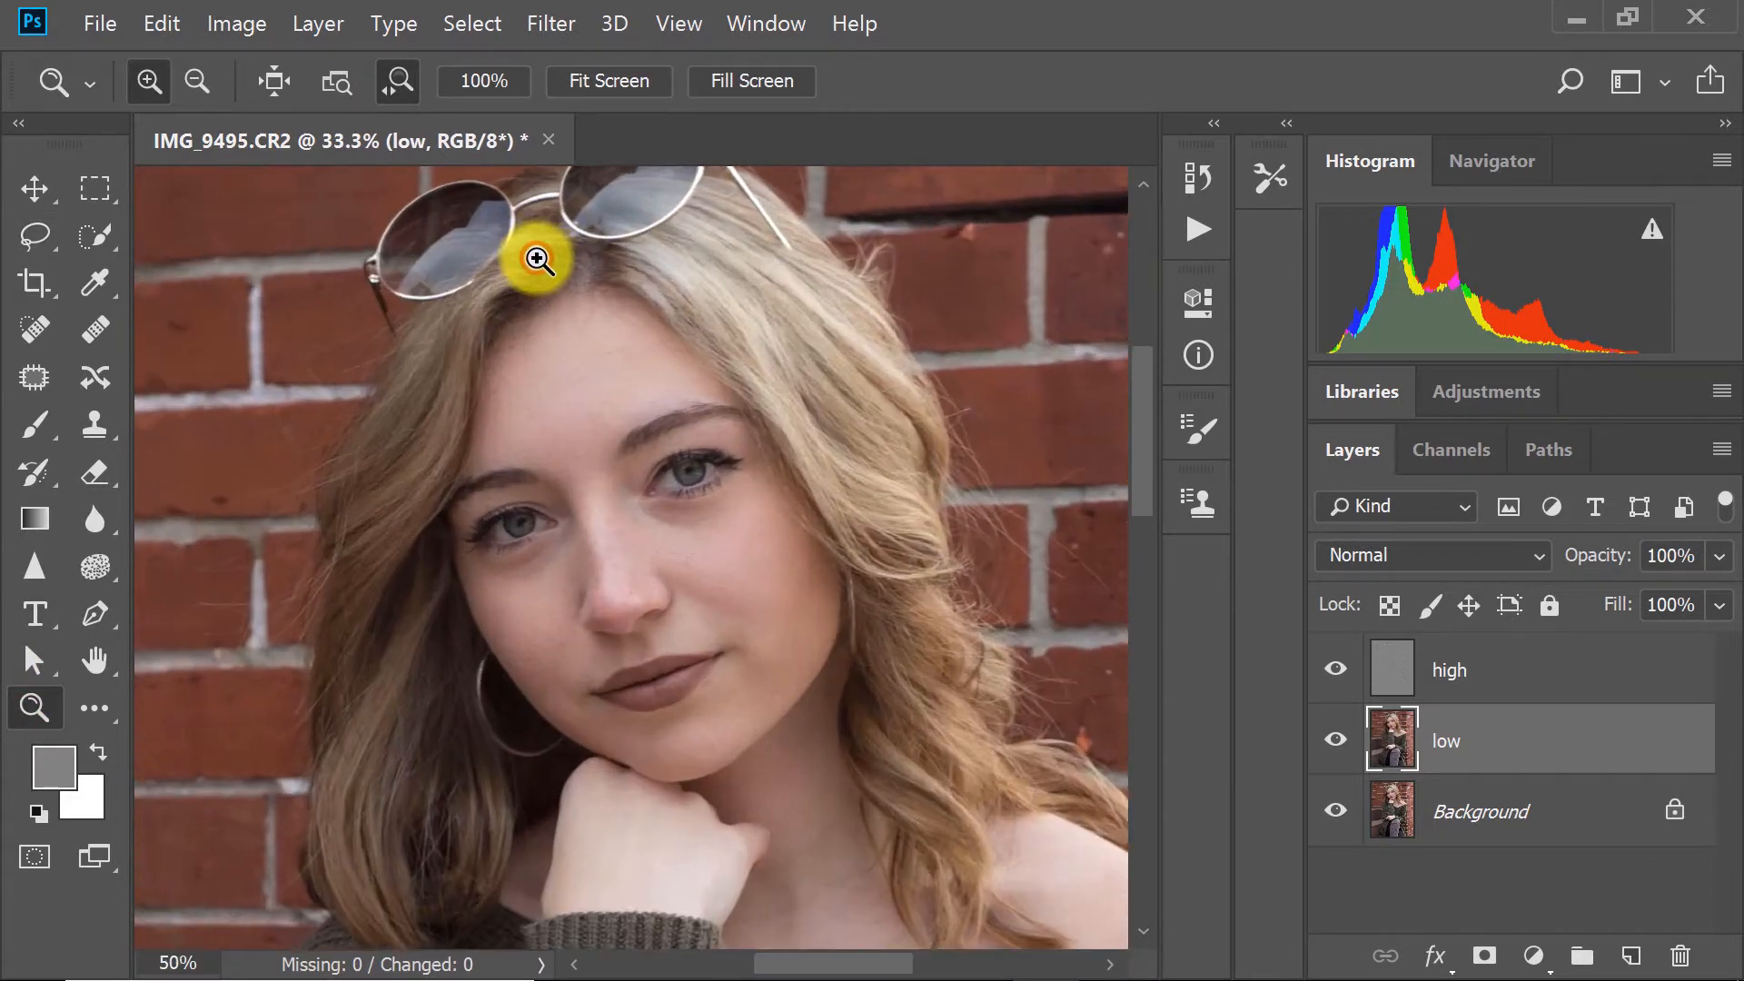
pyautogui.click(537, 259)
pyautogui.rightClick(767, 636)
pyautogui.click(845, 652)
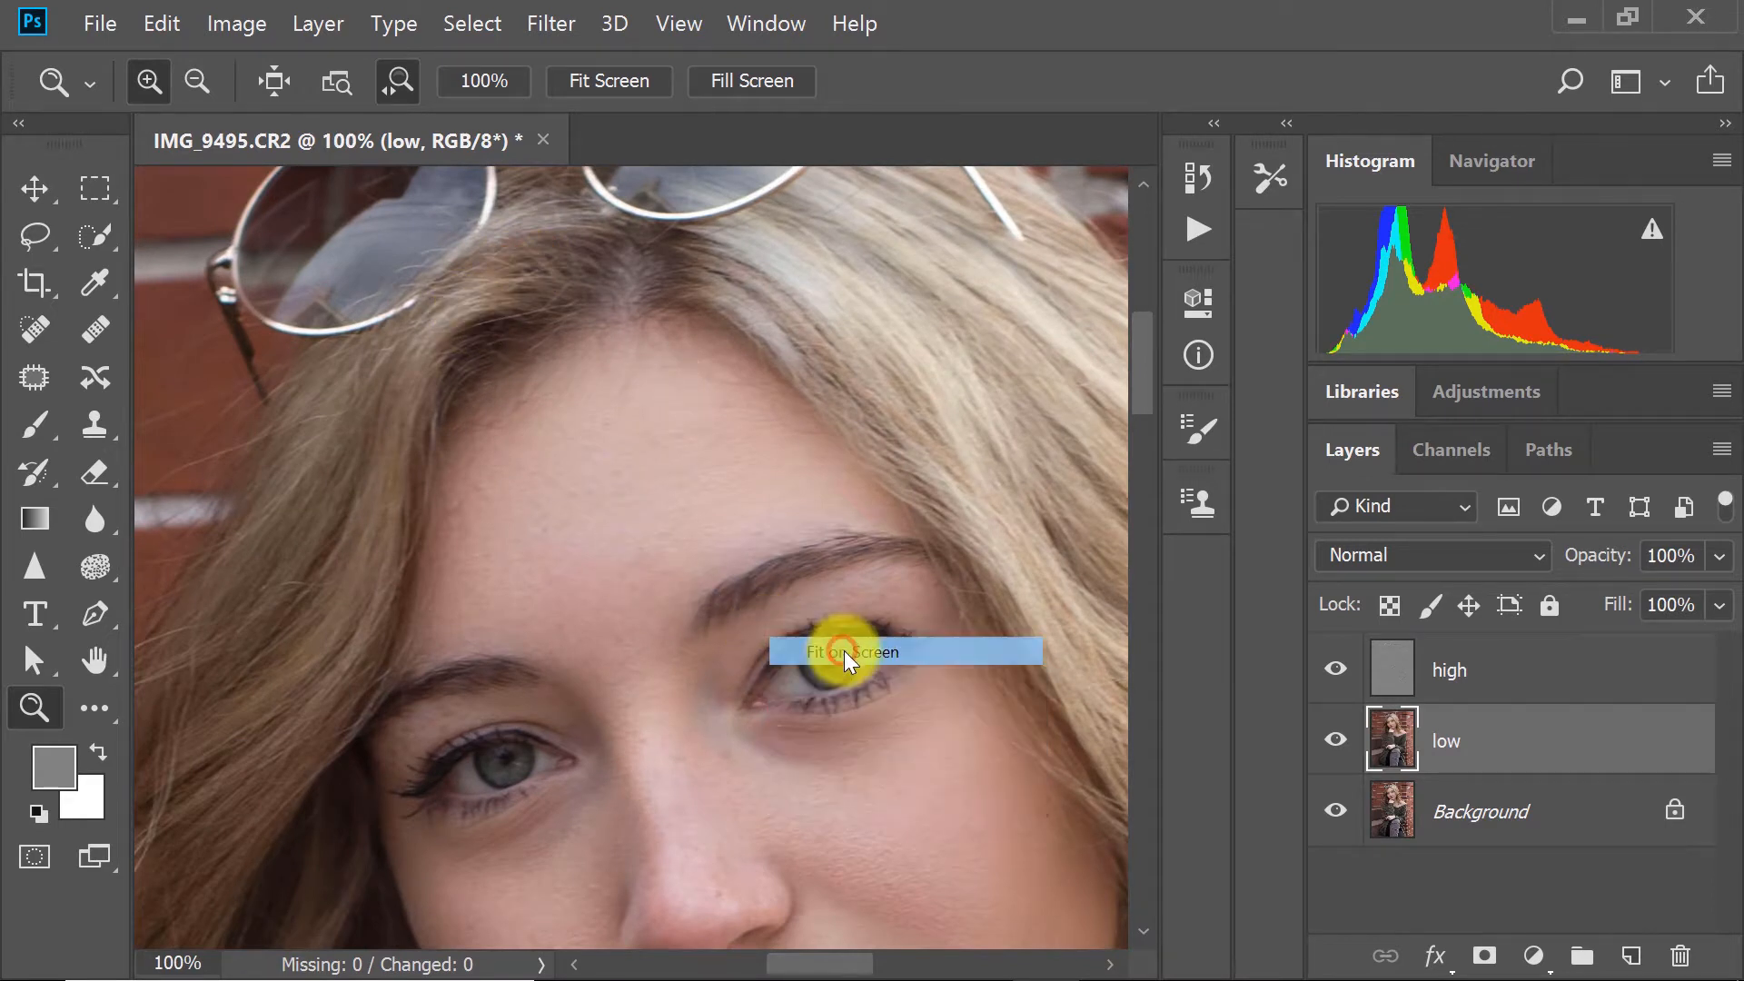
# Lasso the neck and the chest skin down to the sweater's neckline, reapply the Gaussian Blur and deselect.
pyautogui.click(739, 467)
pyautogui.click(650, 397)
pyautogui.click(647, 400)
pyautogui.click(646, 401)
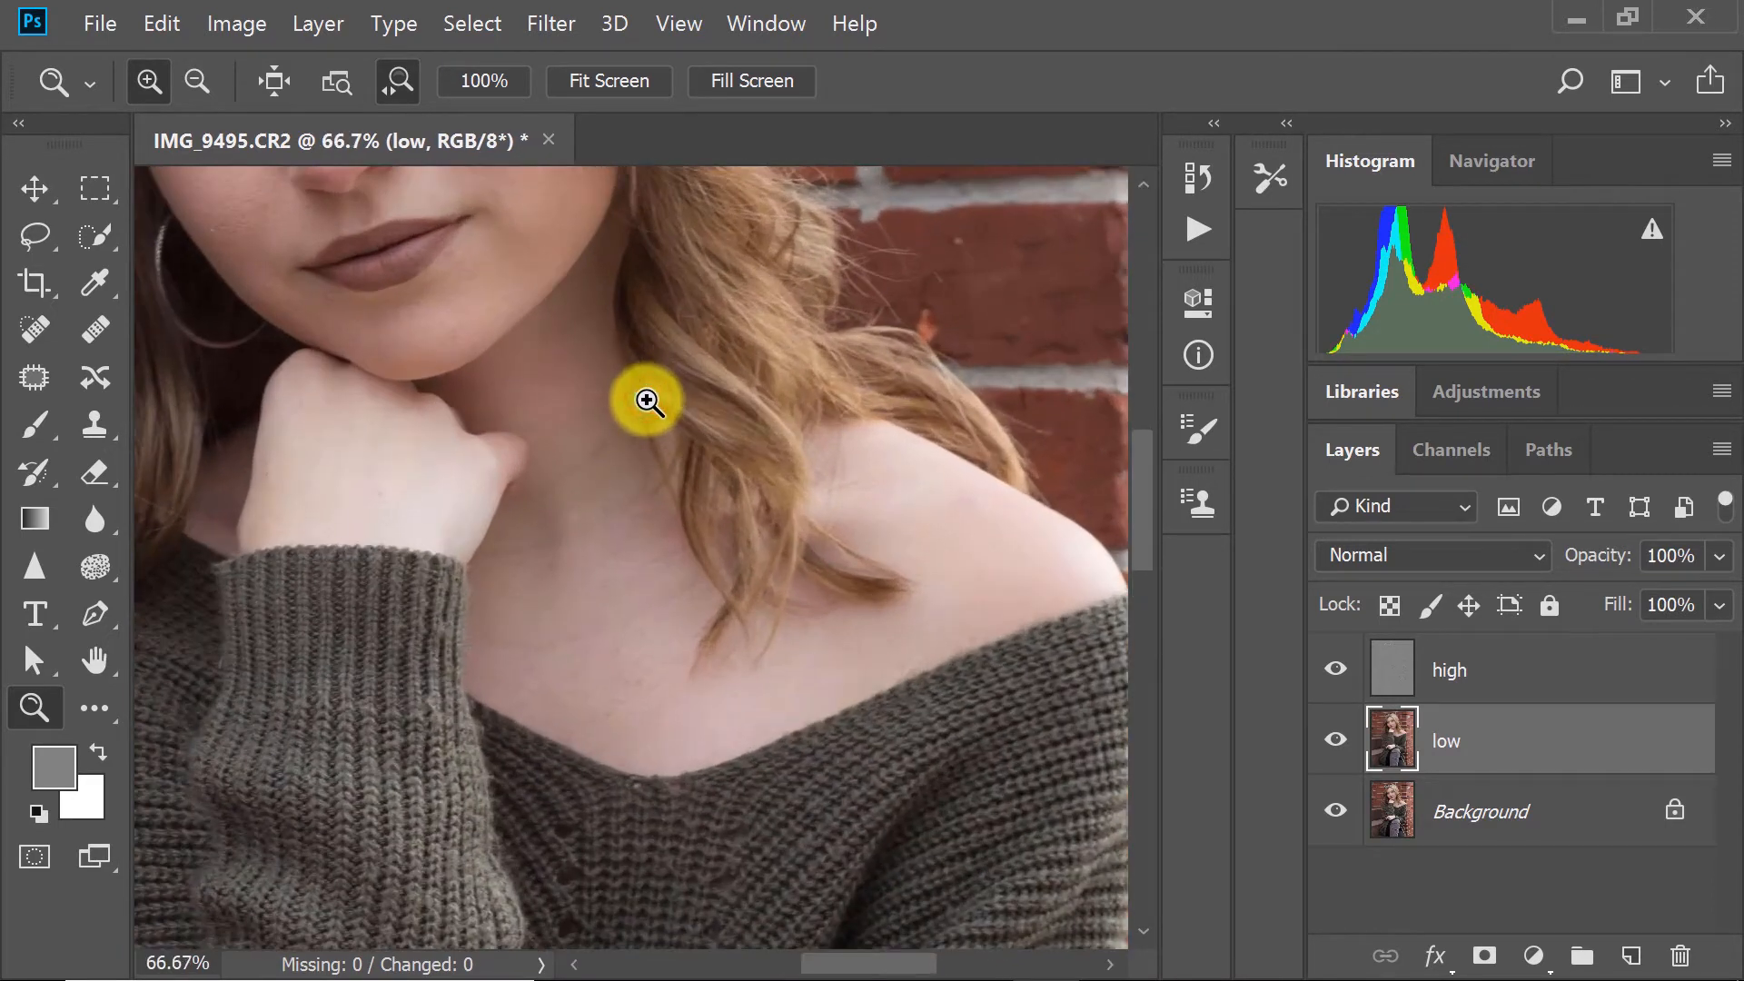
pyautogui.click(33, 237)
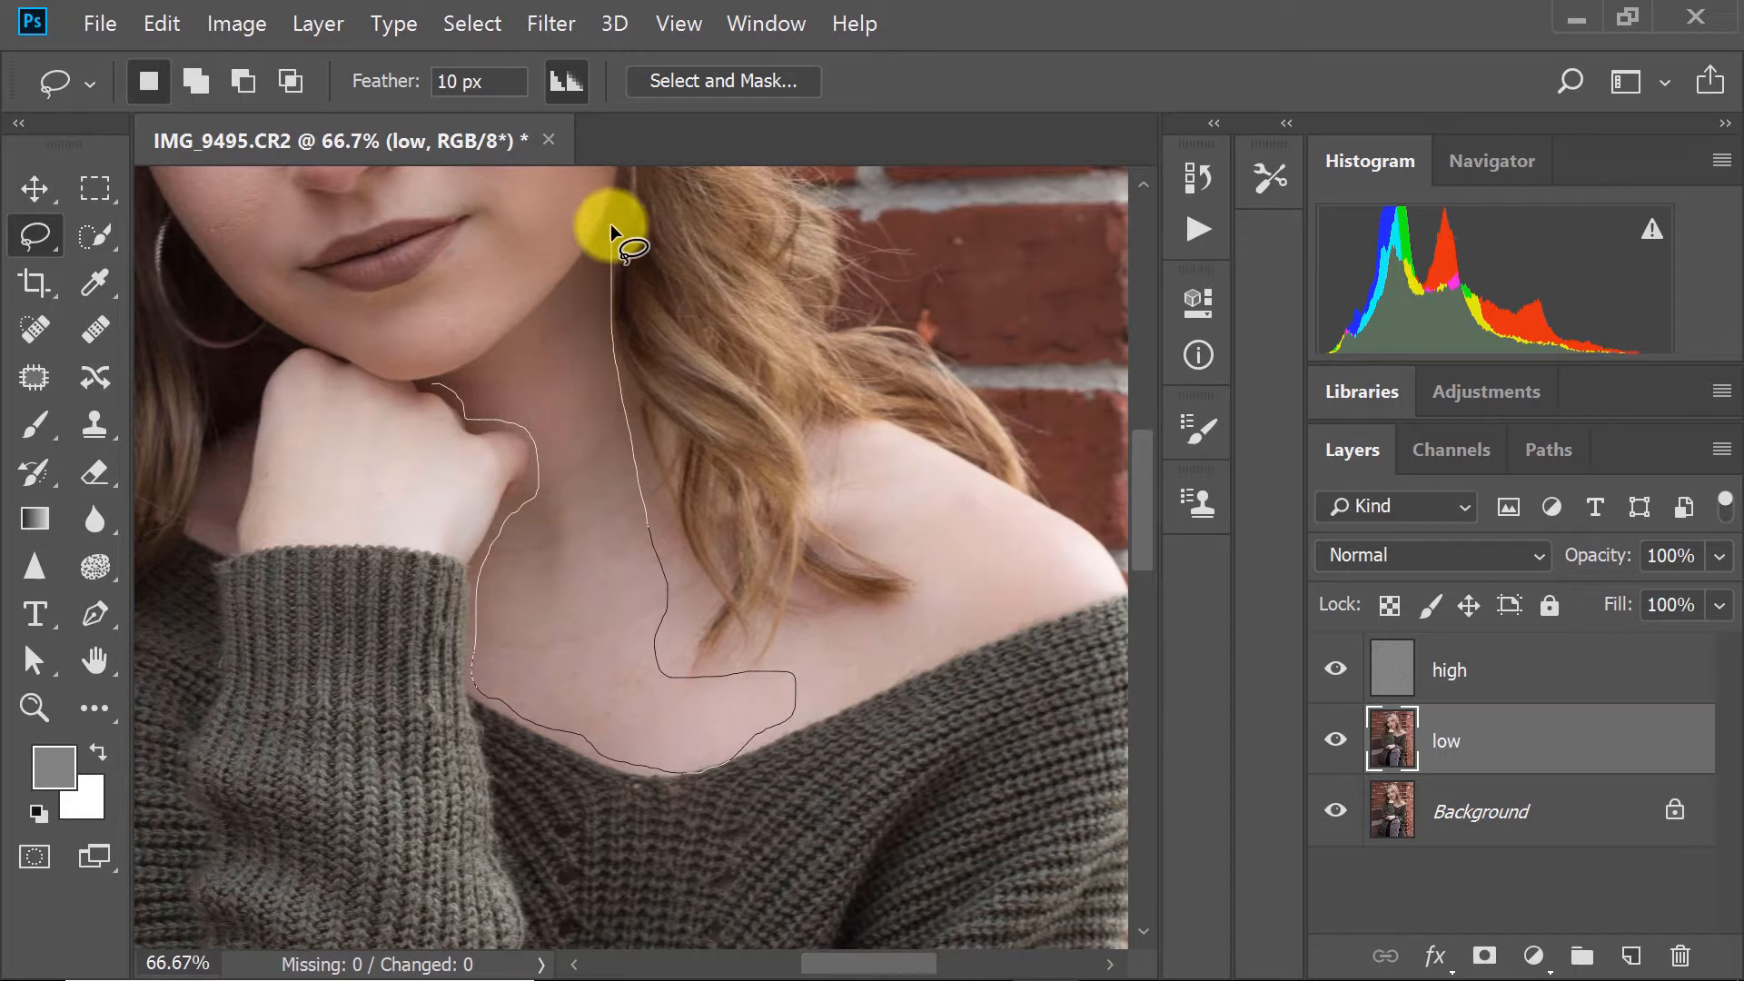
pyautogui.moveTo(430, 341); pyautogui.dragTo(423, 350)
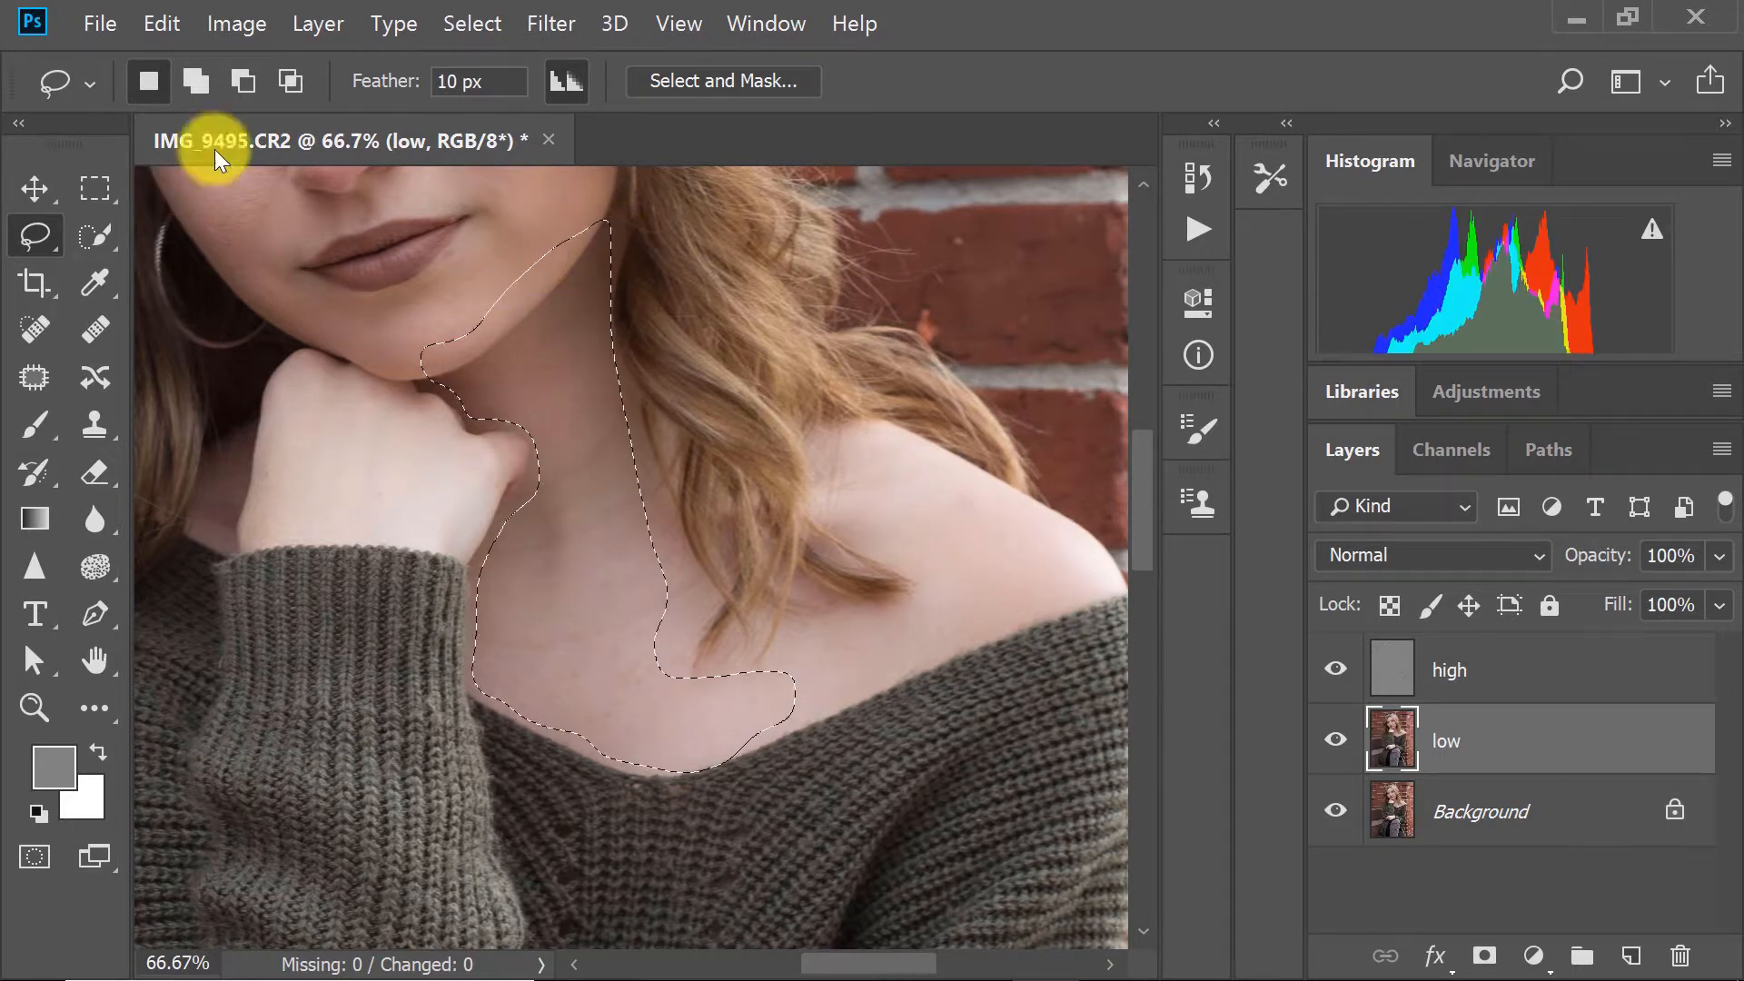
pyautogui.click(542, 23)
pyautogui.click(575, 57)
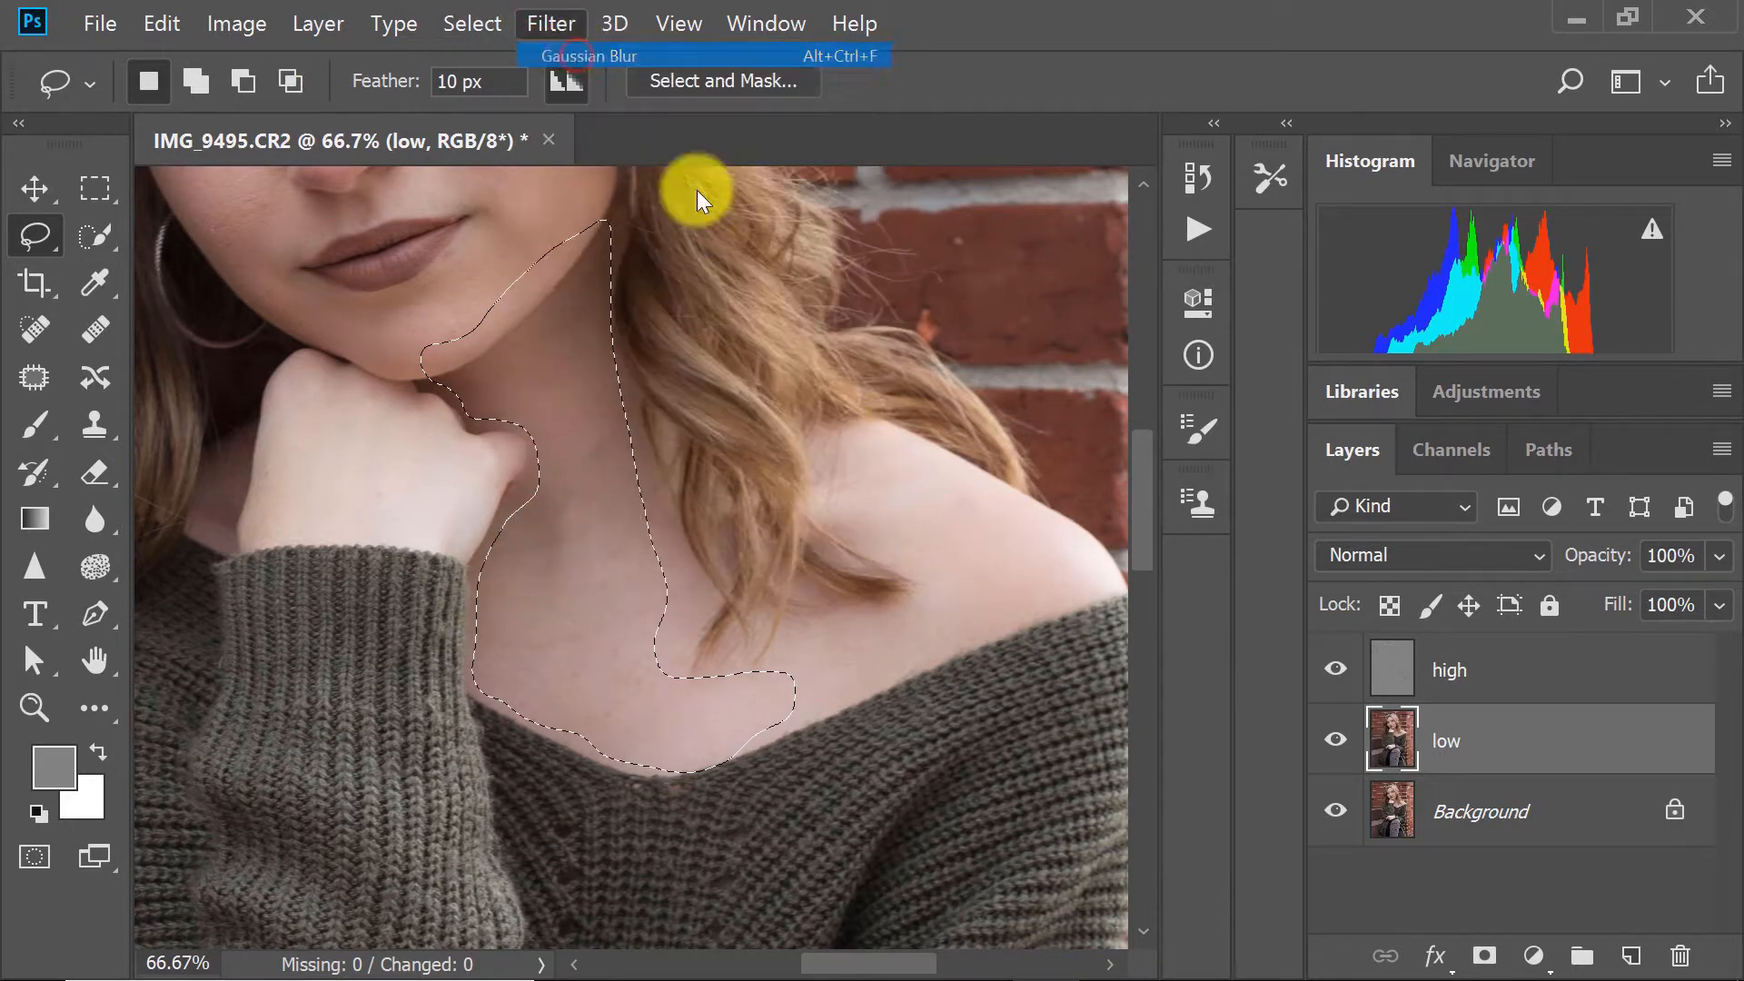
pyautogui.hotkey('ctrl', 'd')
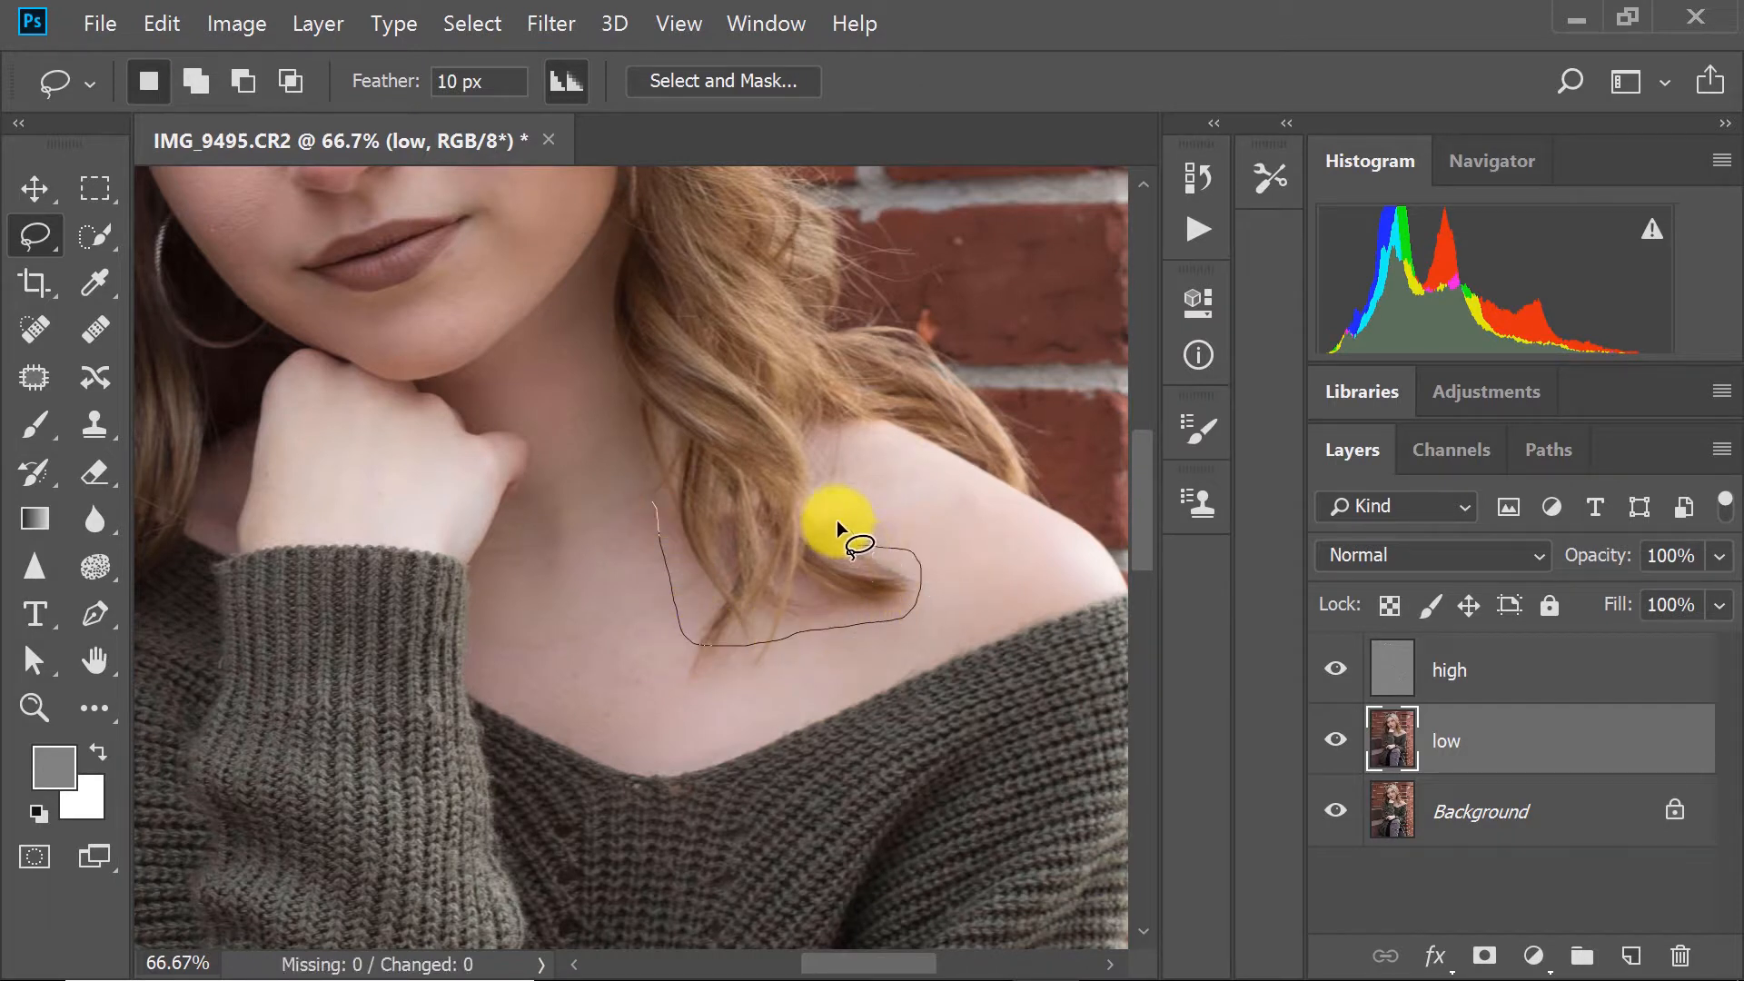
# Lasso the bare shoulder and adjoining chest skin around the hair ends, reapply the Gaussian Blur and deselect.
pyautogui.moveTo(875, 426); pyautogui.dragTo(1035, 511)
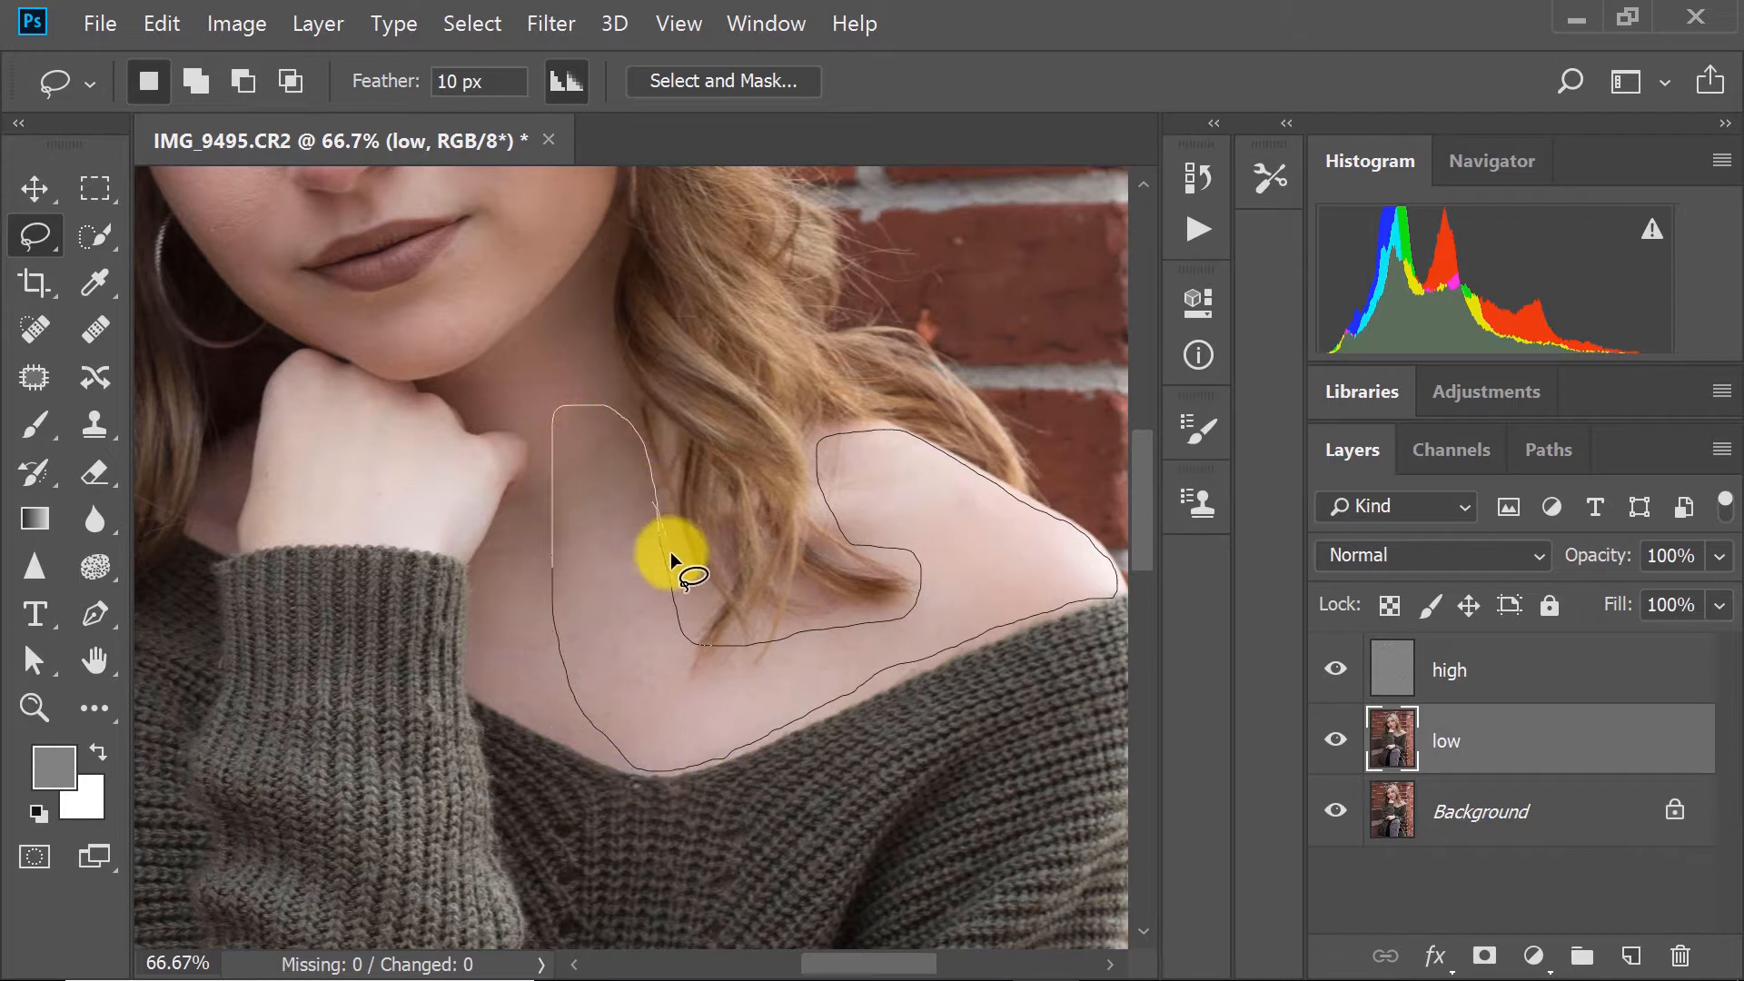
pyautogui.moveTo(701, 601); pyautogui.dragTo(703, 603)
pyautogui.click(549, 25)
pyautogui.click(568, 55)
pyautogui.hotkey('ctrl', 'd')
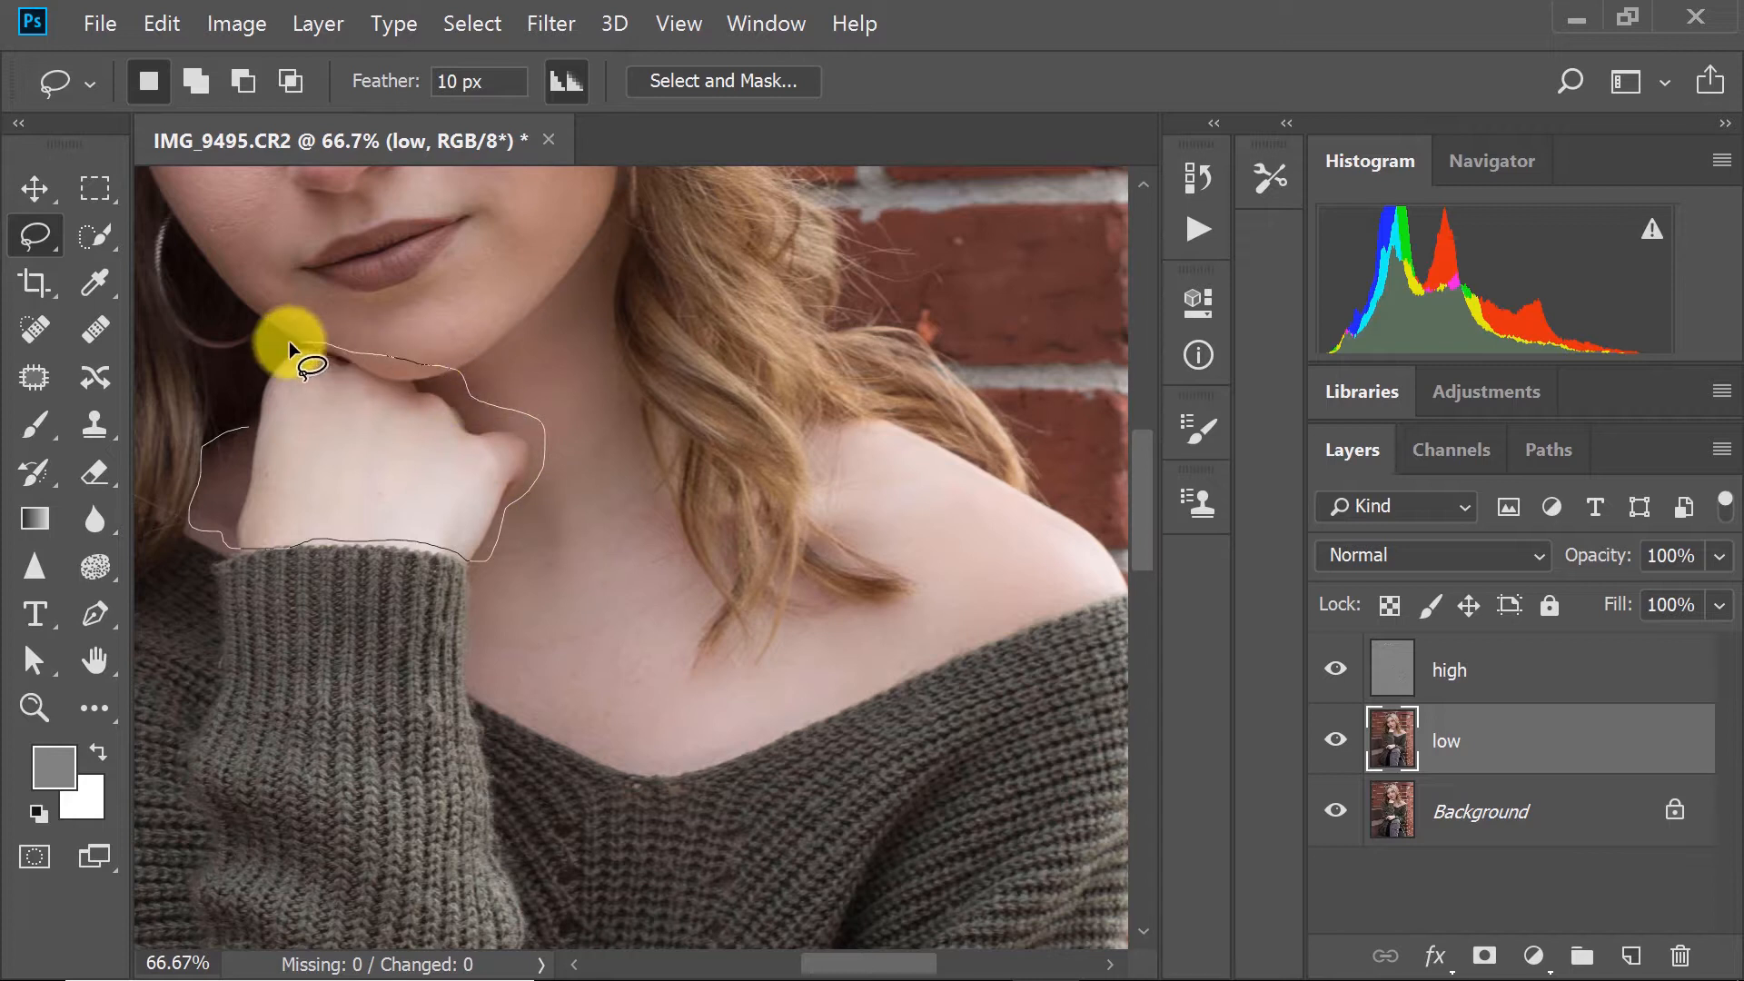
# Outline the hand under the chin with the Lasso tool and reapply the Gaussian Blur to it.
pyautogui.moveTo(258, 385); pyautogui.dragTo(263, 379)
pyautogui.click(548, 24)
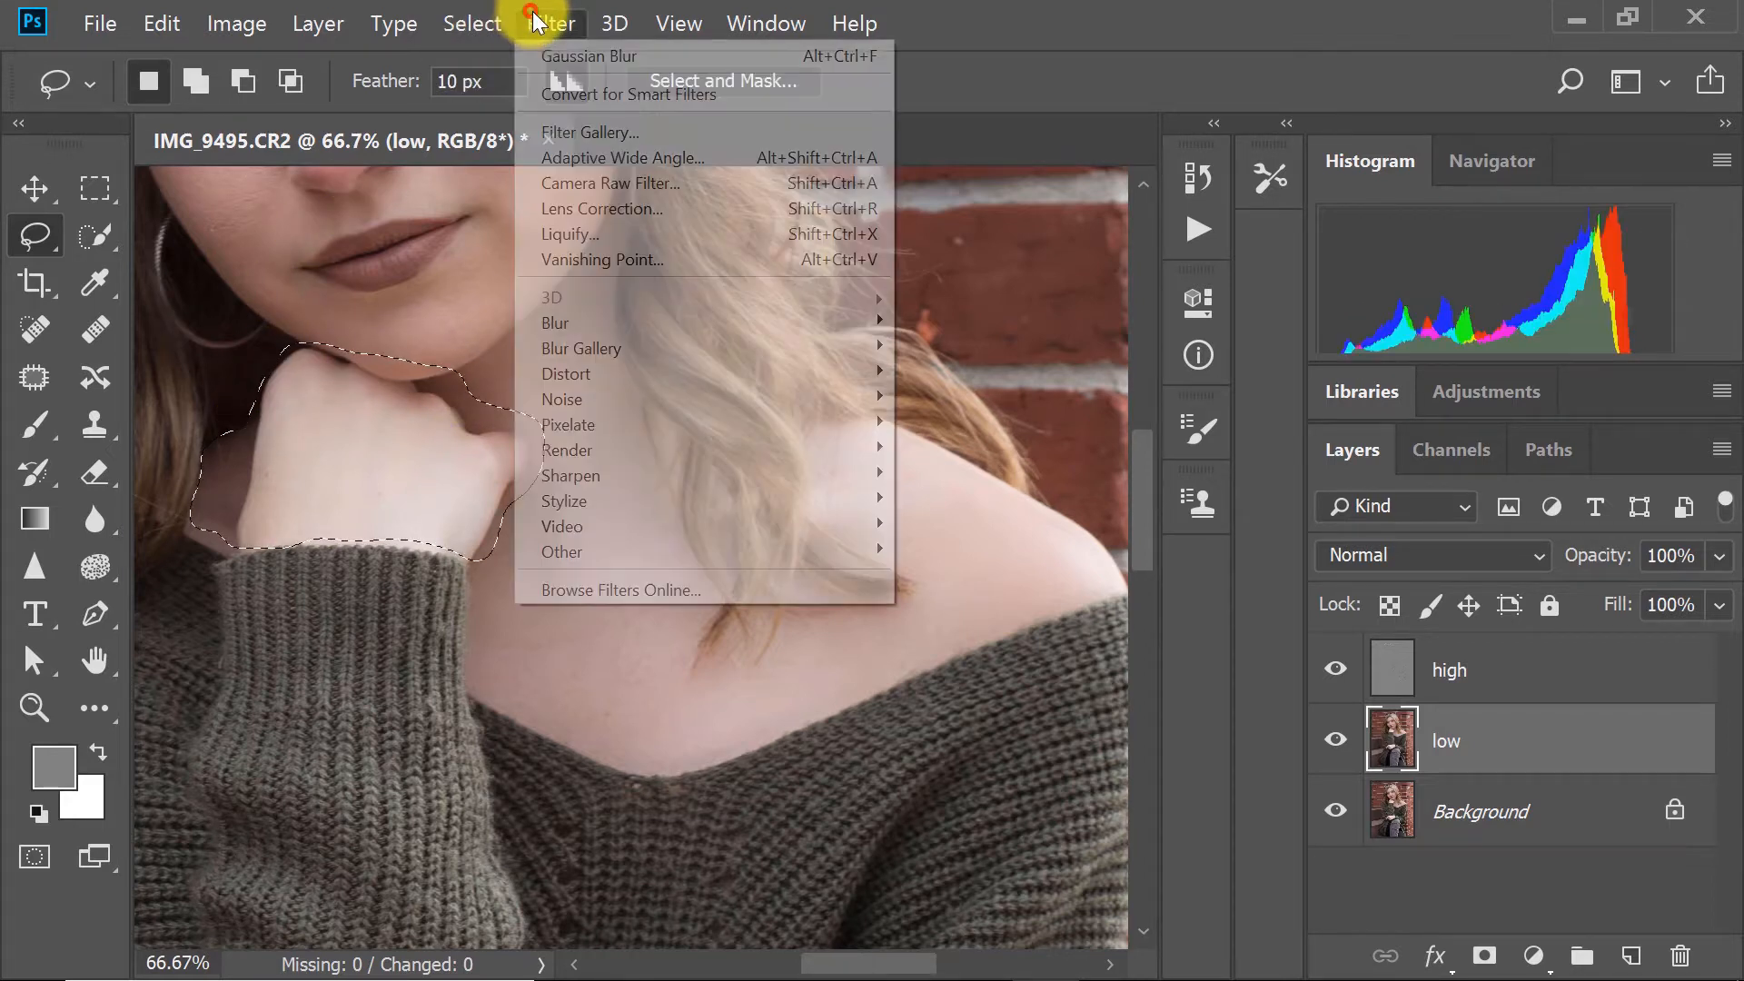
pyautogui.click(548, 56)
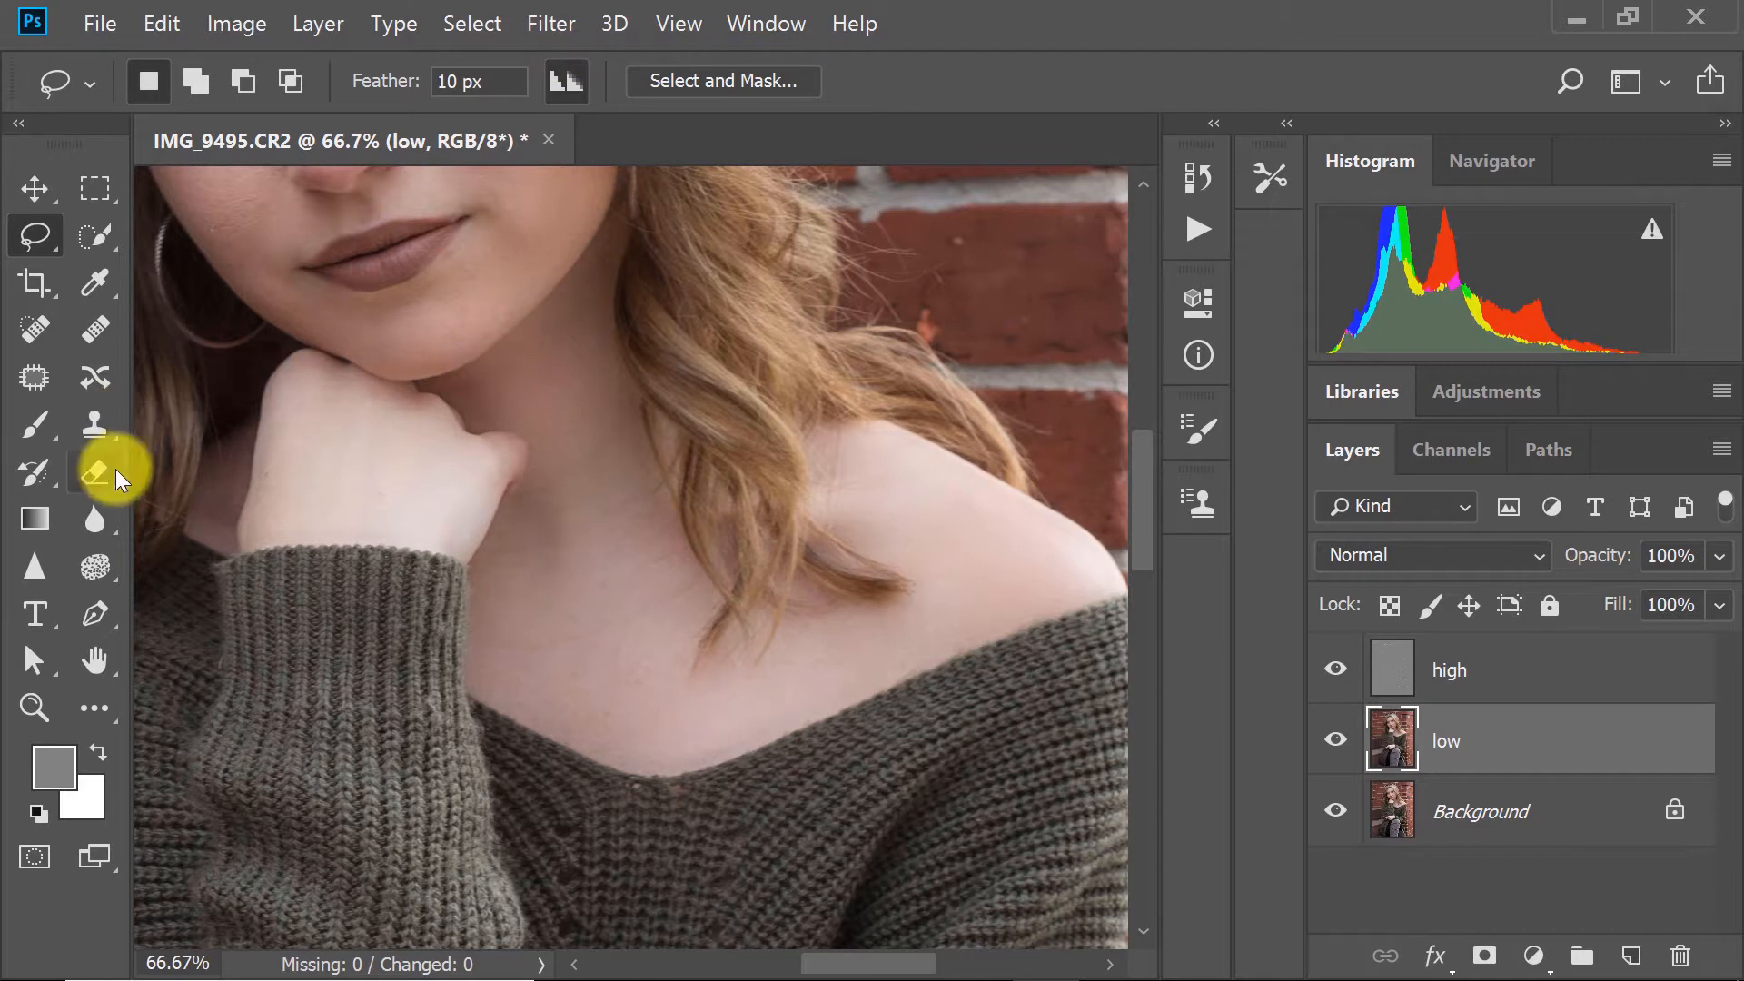
# Lasso the back of the hand resting on the knee, from the knuckles to the sleeve, reapply the Gaussian Blur and deselect.
pyautogui.click(35, 708)
pyautogui.rightClick(584, 482)
pyautogui.click(623, 494)
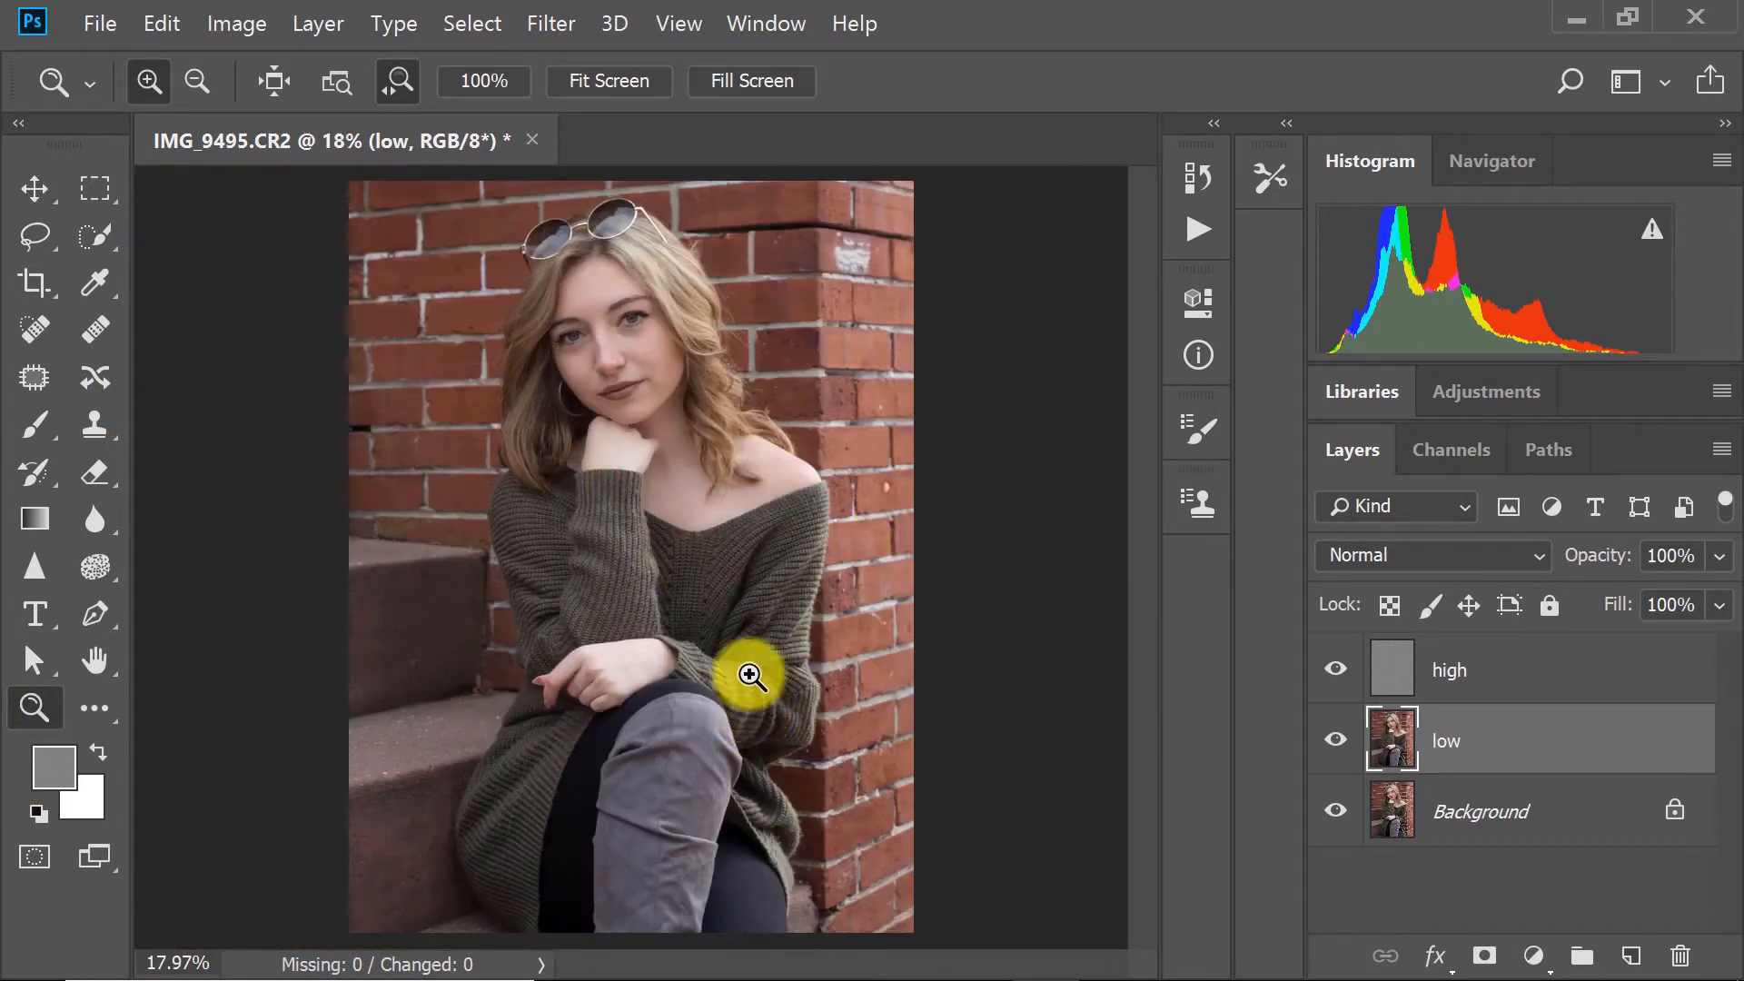
pyautogui.click(691, 464)
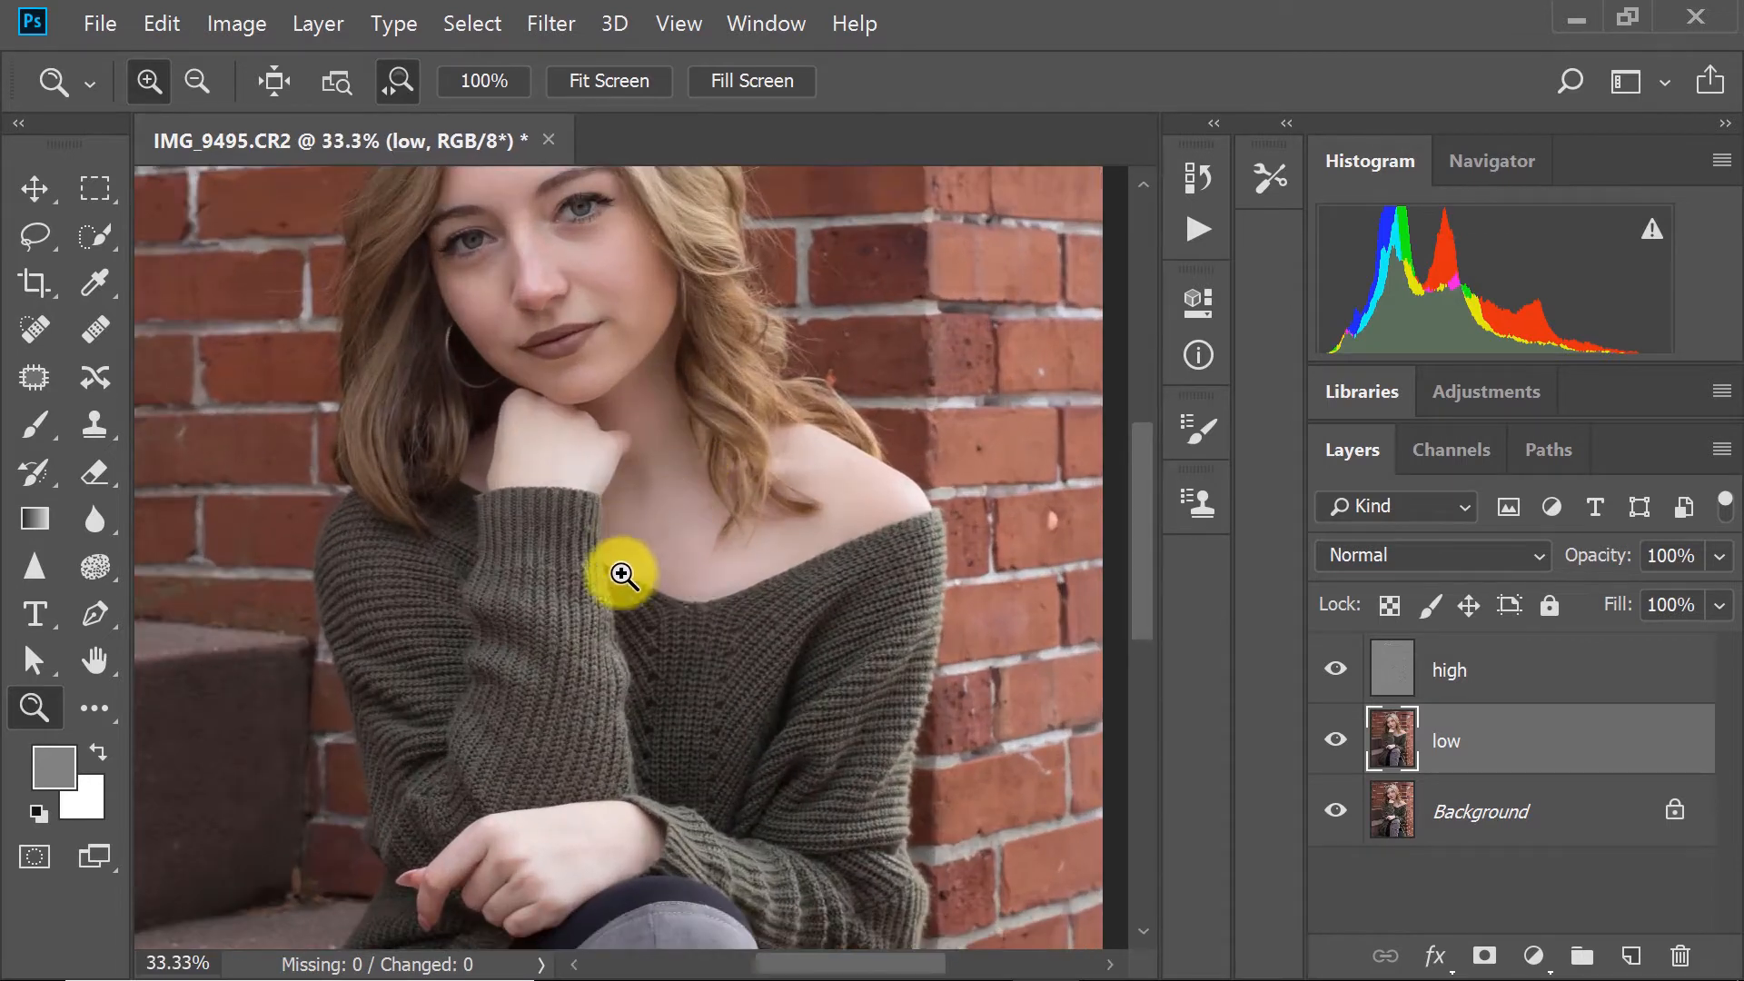
pyautogui.rightClick(569, 684)
pyautogui.click(681, 704)
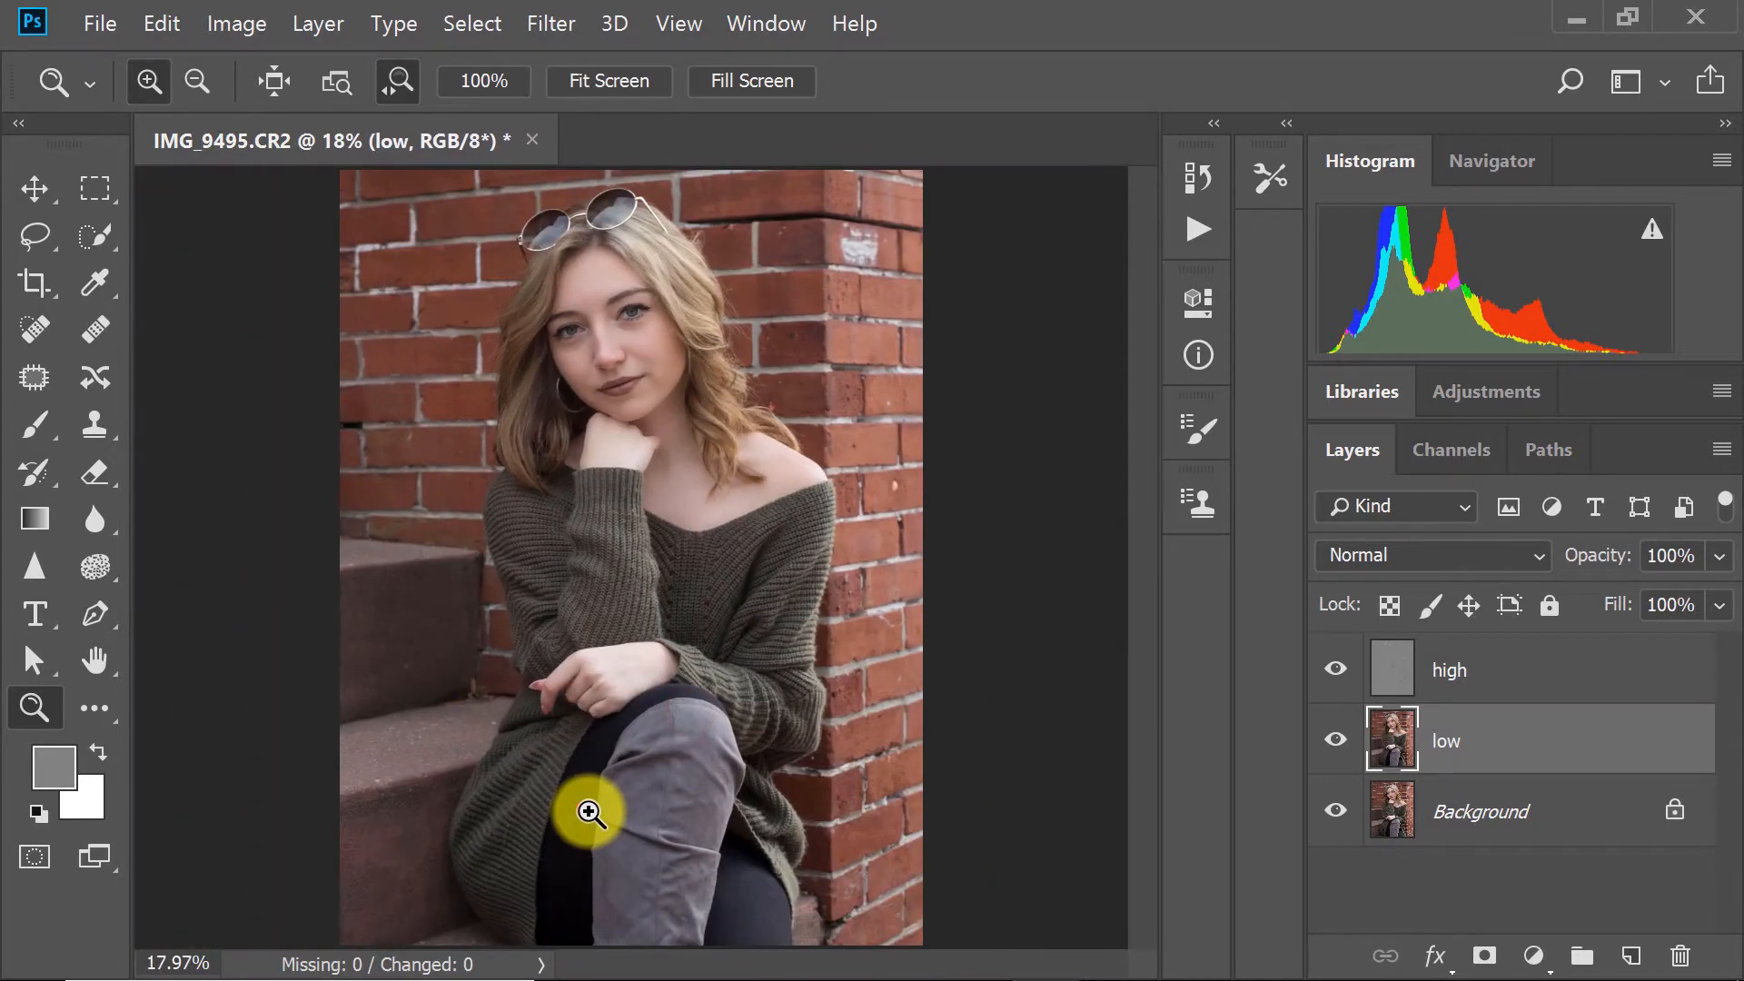
pyautogui.click(586, 796)
pyautogui.click(626, 795)
pyautogui.click(752, 334)
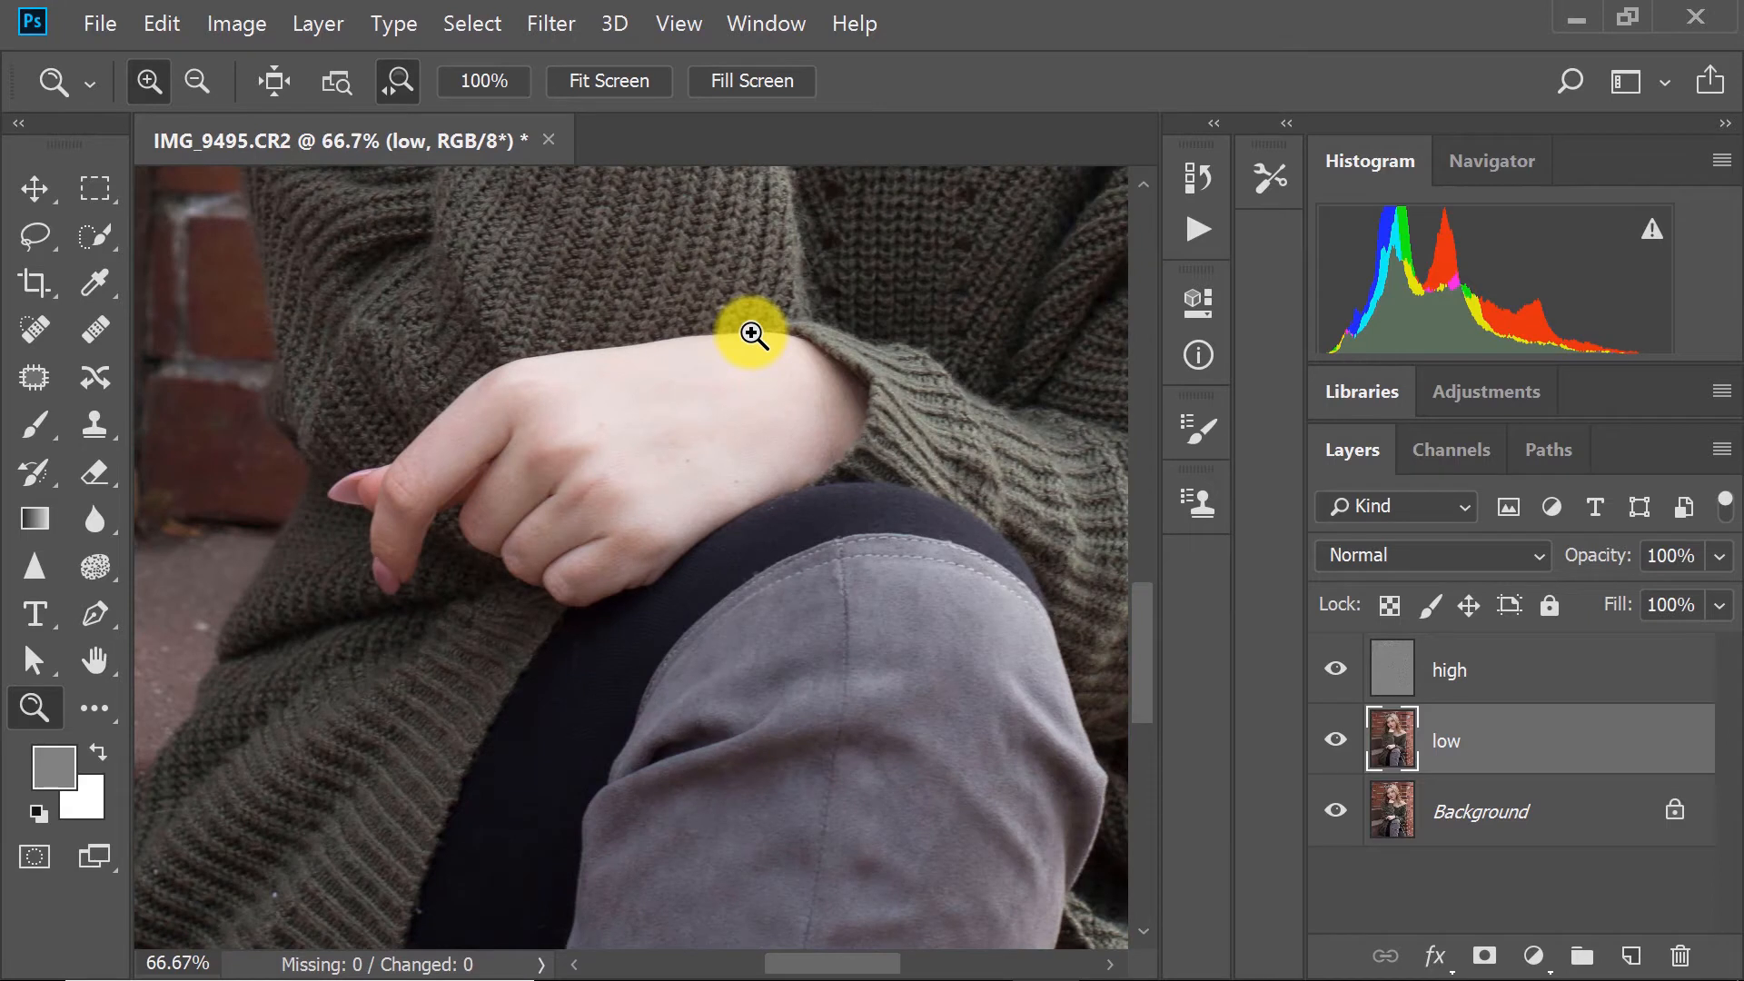
pyautogui.click(752, 334)
pyautogui.click(19, 228)
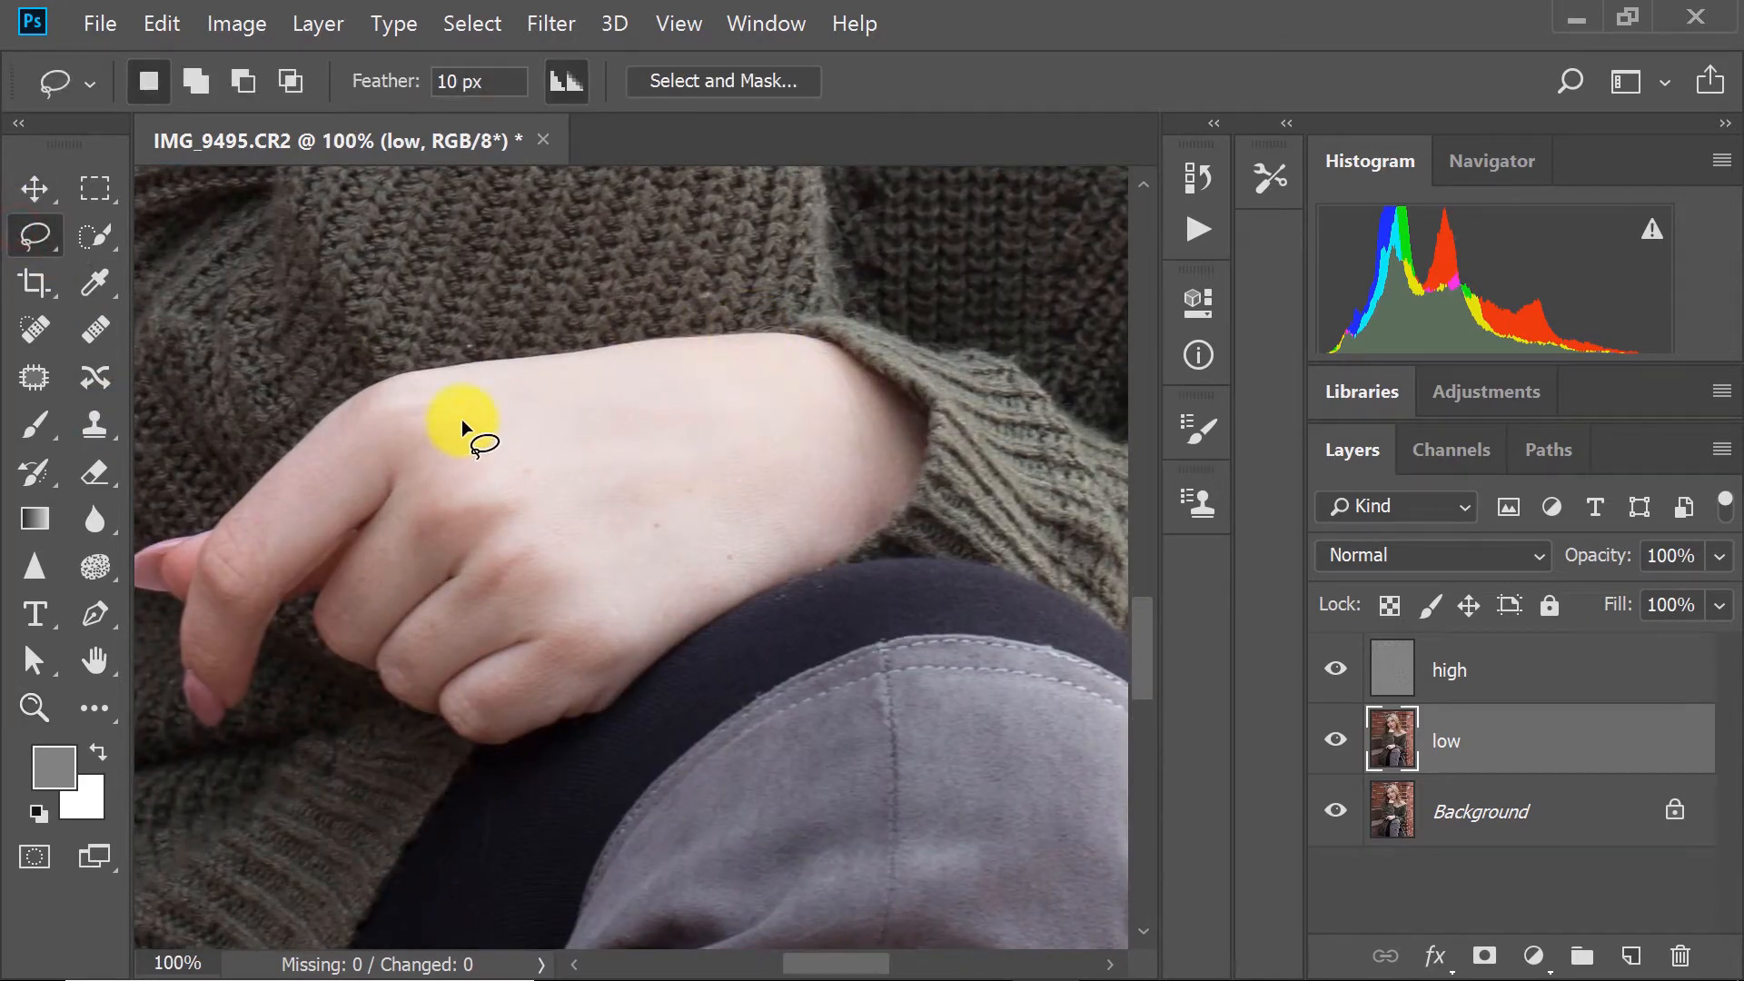
pyautogui.moveTo(445, 386)
pyautogui.mouseDown()
pyautogui.moveTo(469, 465)
pyautogui.moveTo(528, 520)
pyautogui.mouseUp()
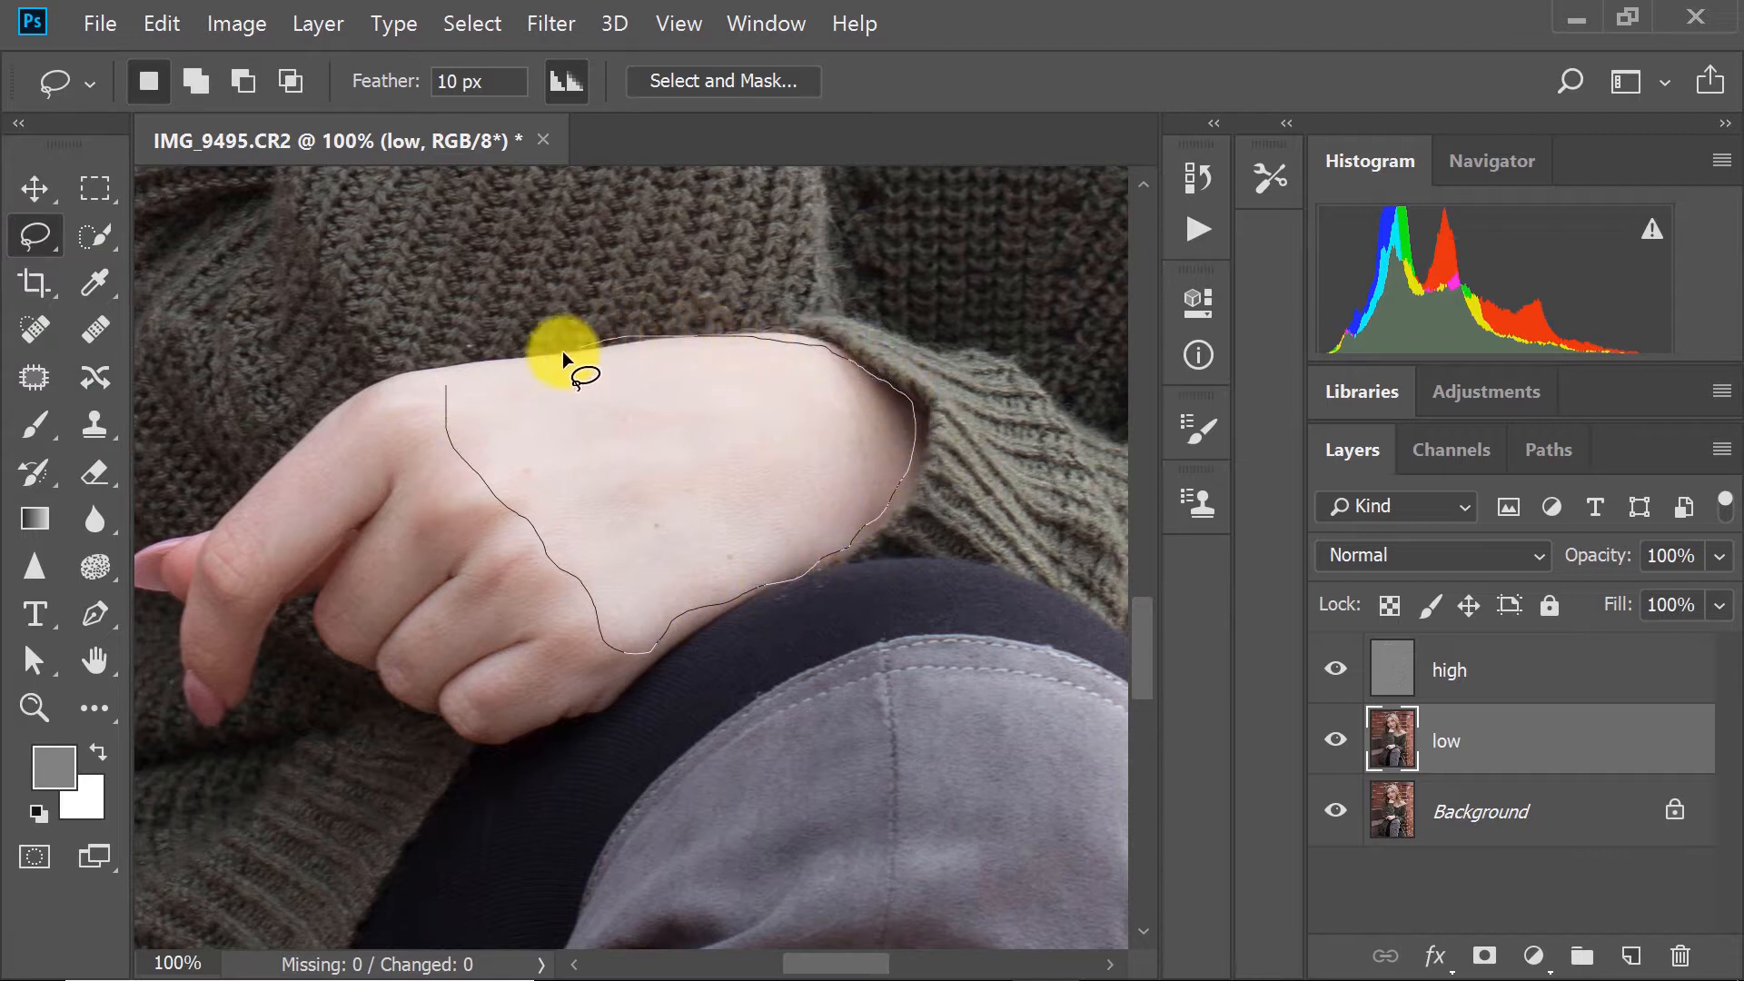
pyautogui.moveTo(398, 371); pyautogui.dragTo(398, 394)
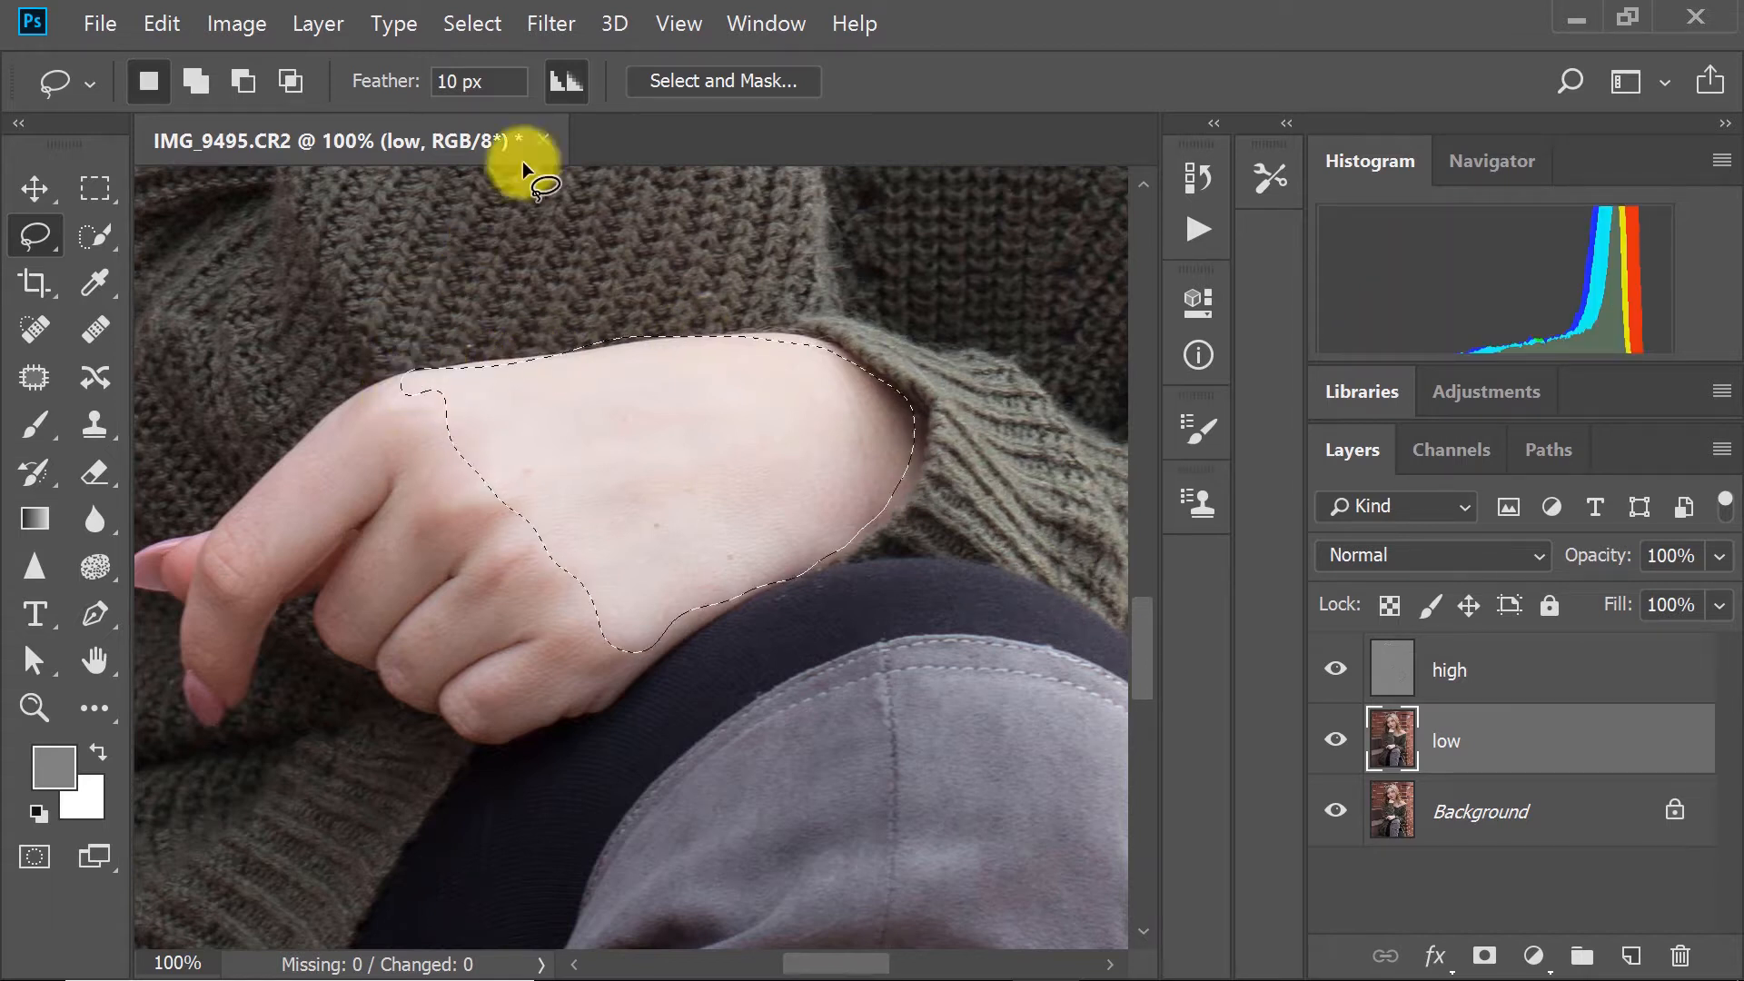
pyautogui.click(567, 22)
pyautogui.click(581, 55)
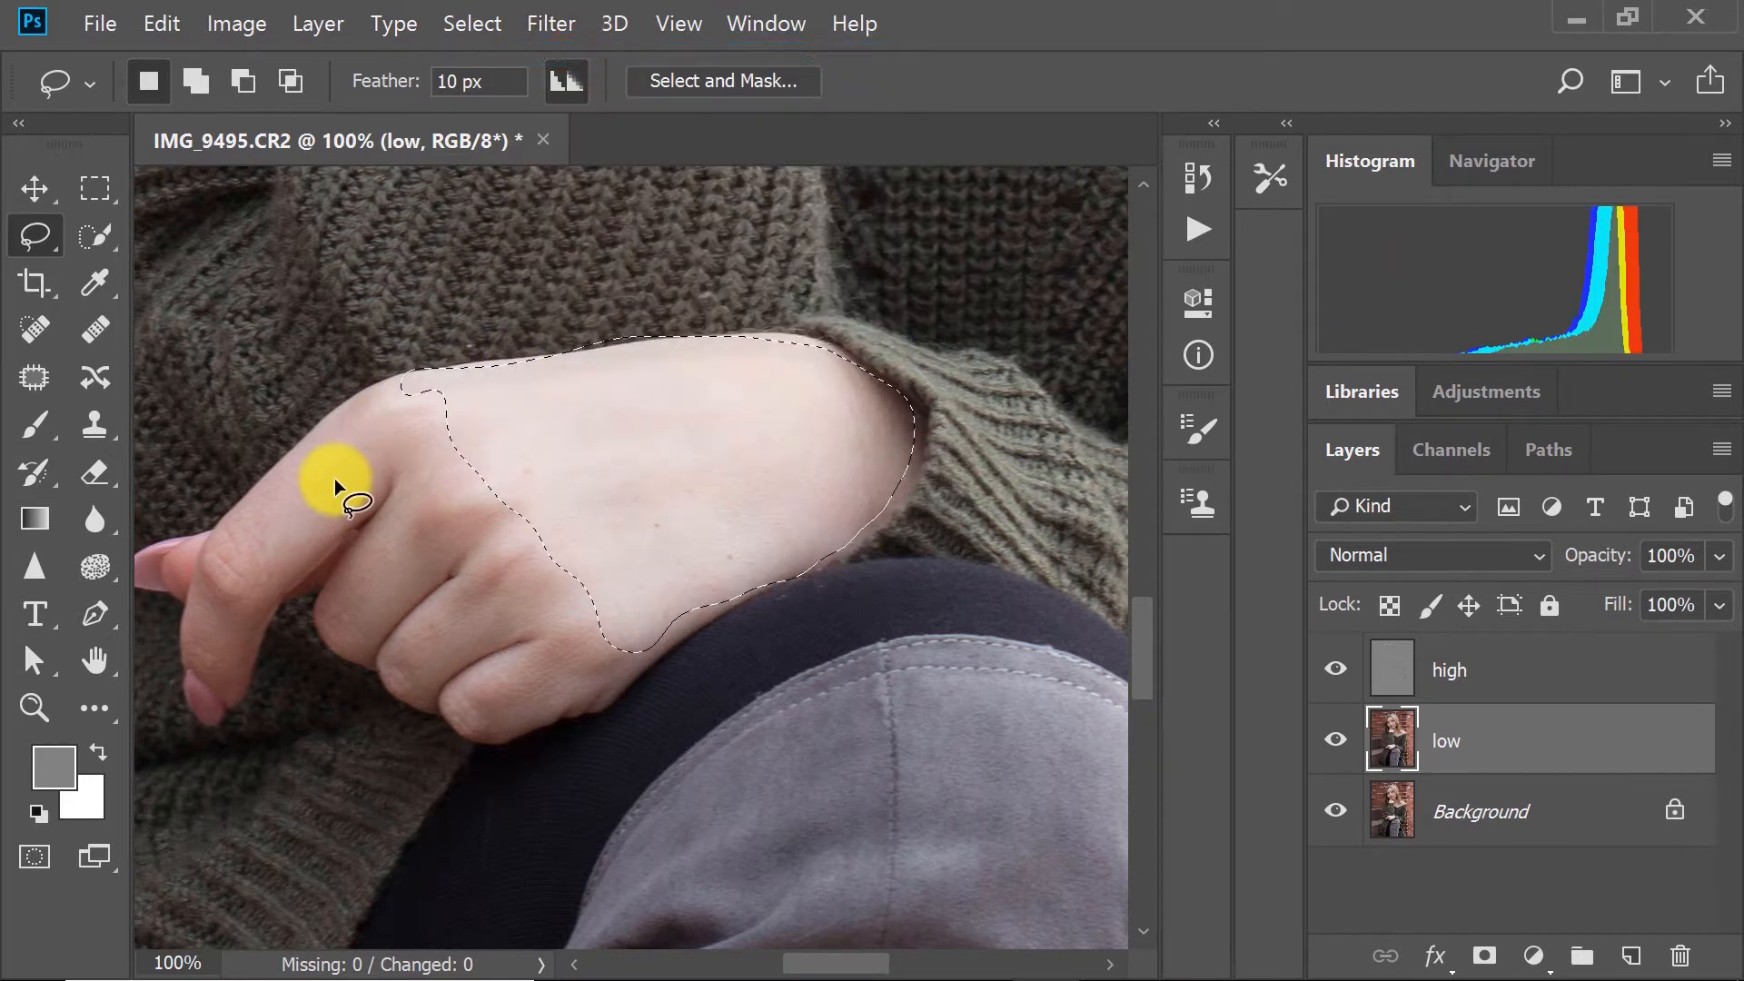
pyautogui.hotkey('ctrl', 'd')
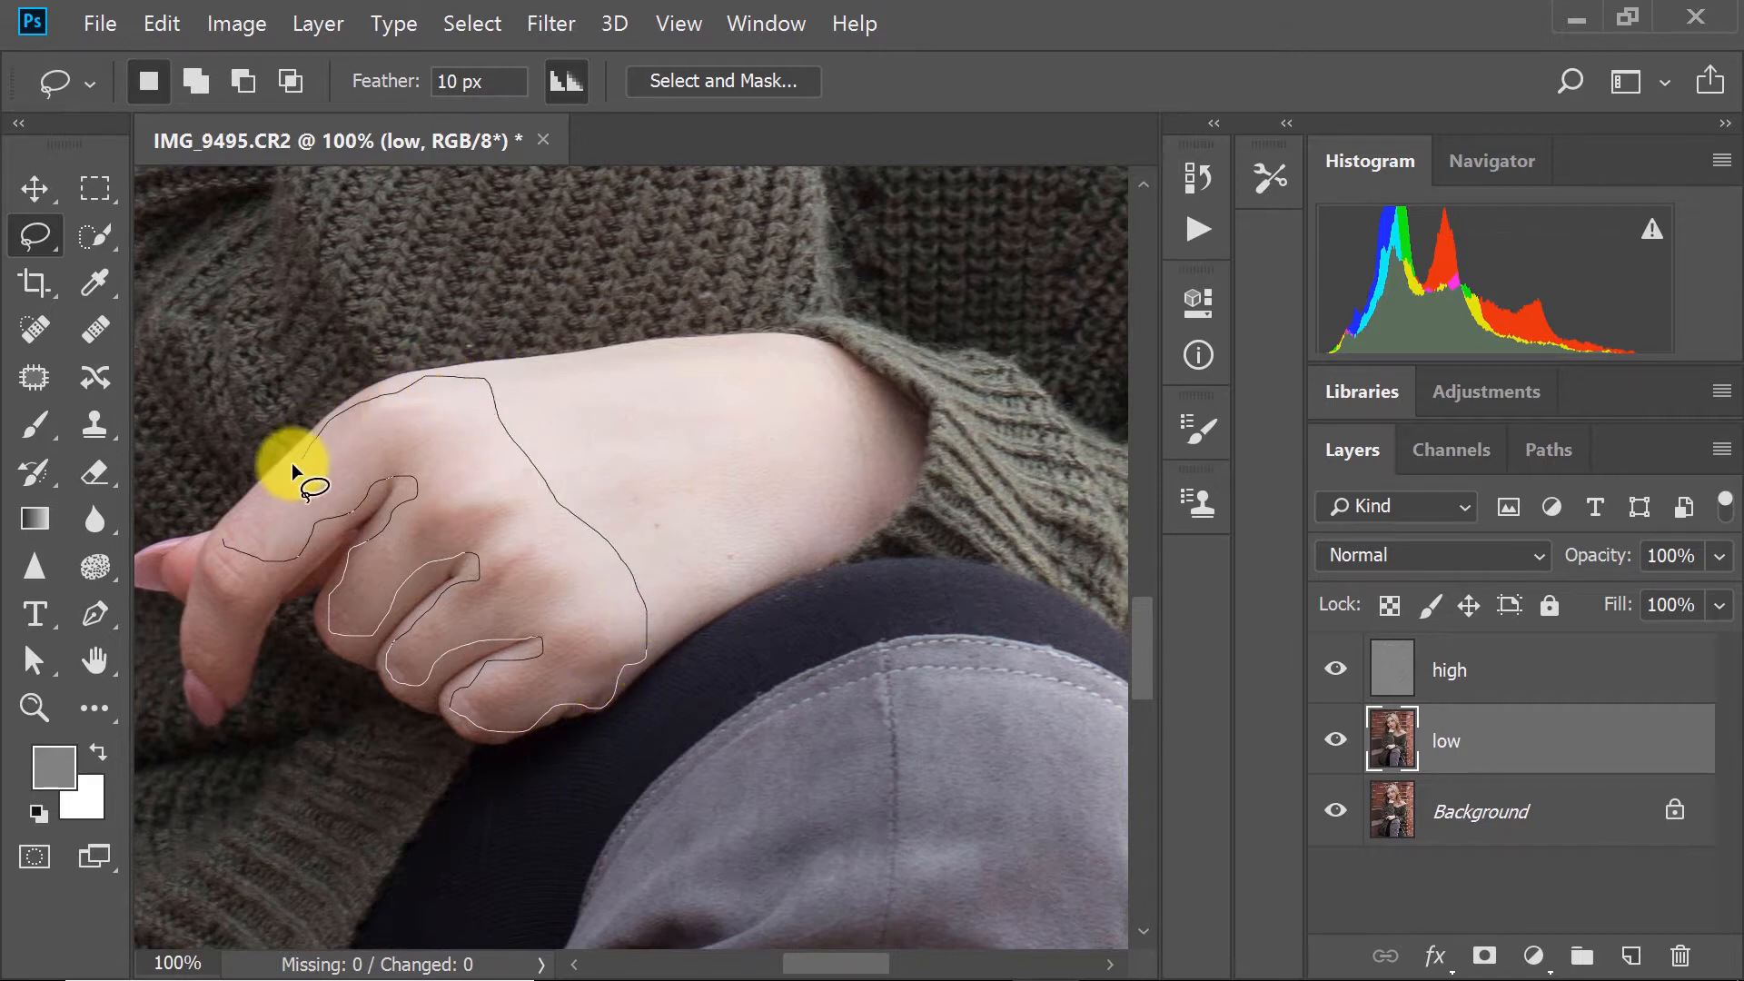
# Lasso the knuckles and folded fingers of the hand on the knee, reapply the Gaussian Blur and deselect.
pyautogui.moveTo(222, 505); pyautogui.dragTo(255, 468)
pyautogui.click(536, 25)
pyautogui.click(581, 55)
pyautogui.hotkey('ctrl', 'd')
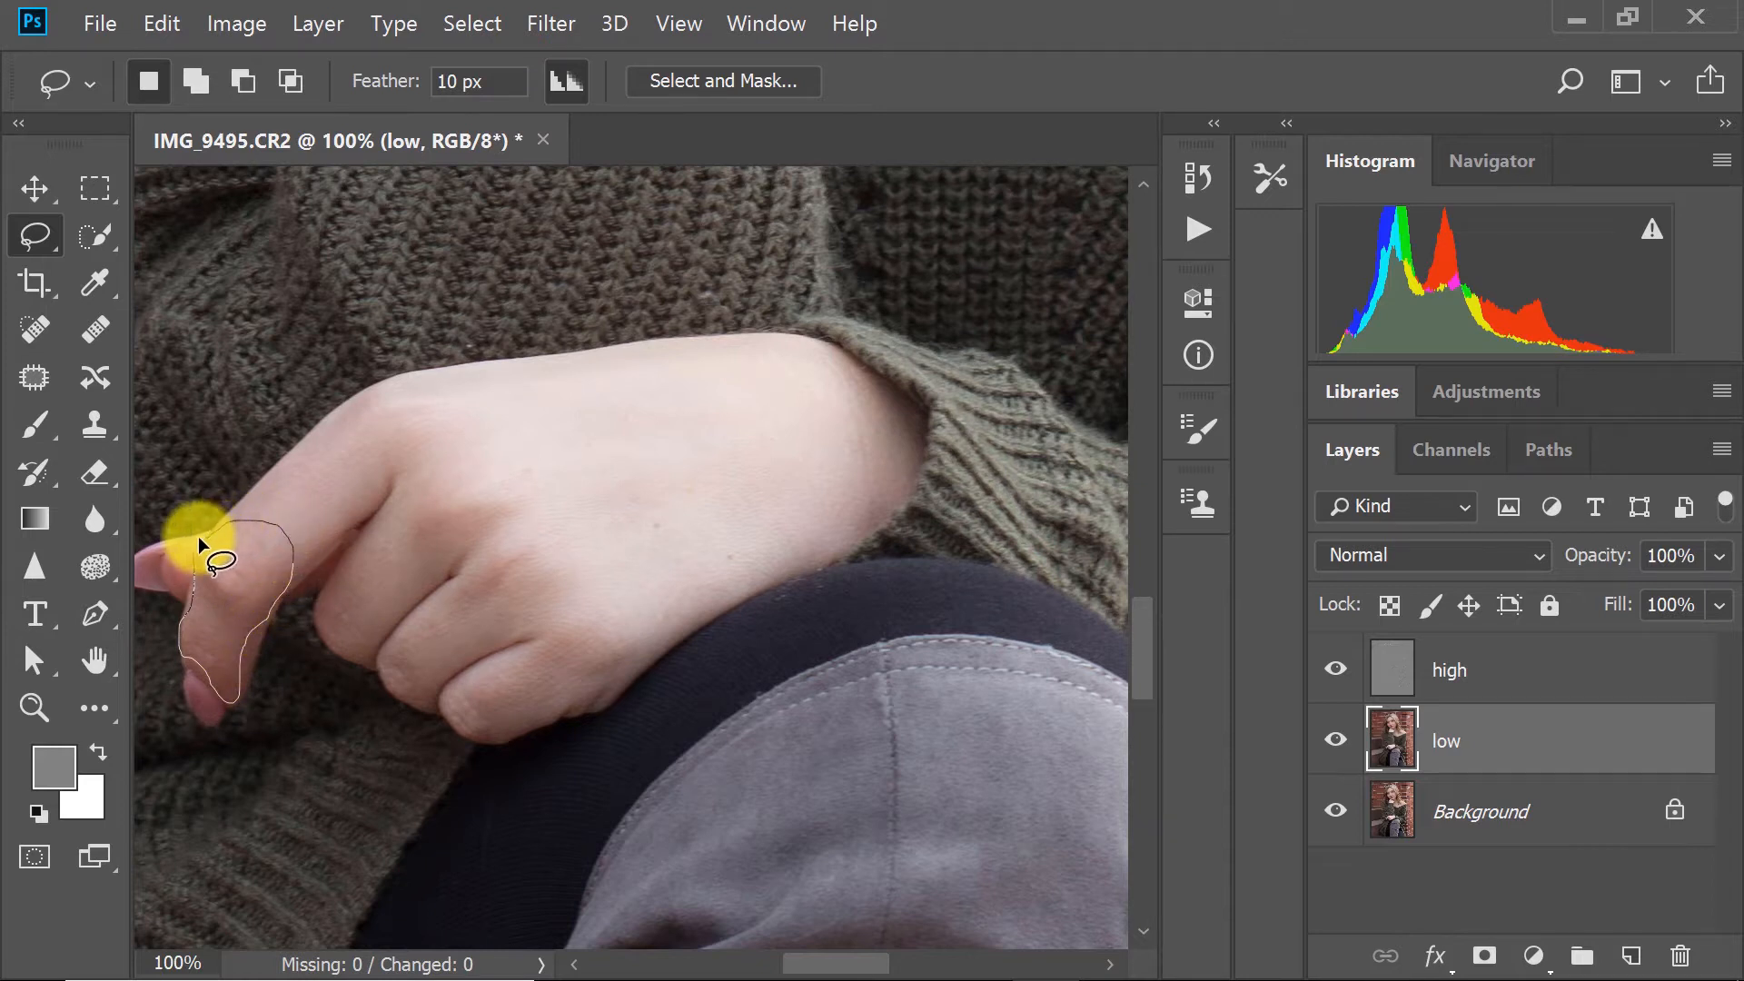
# Lasso the outer bent part of the index finger above its nail, reapply the Gaussian Blur and deselect.
pyautogui.moveTo(178, 591); pyautogui.dragTo(178, 589)
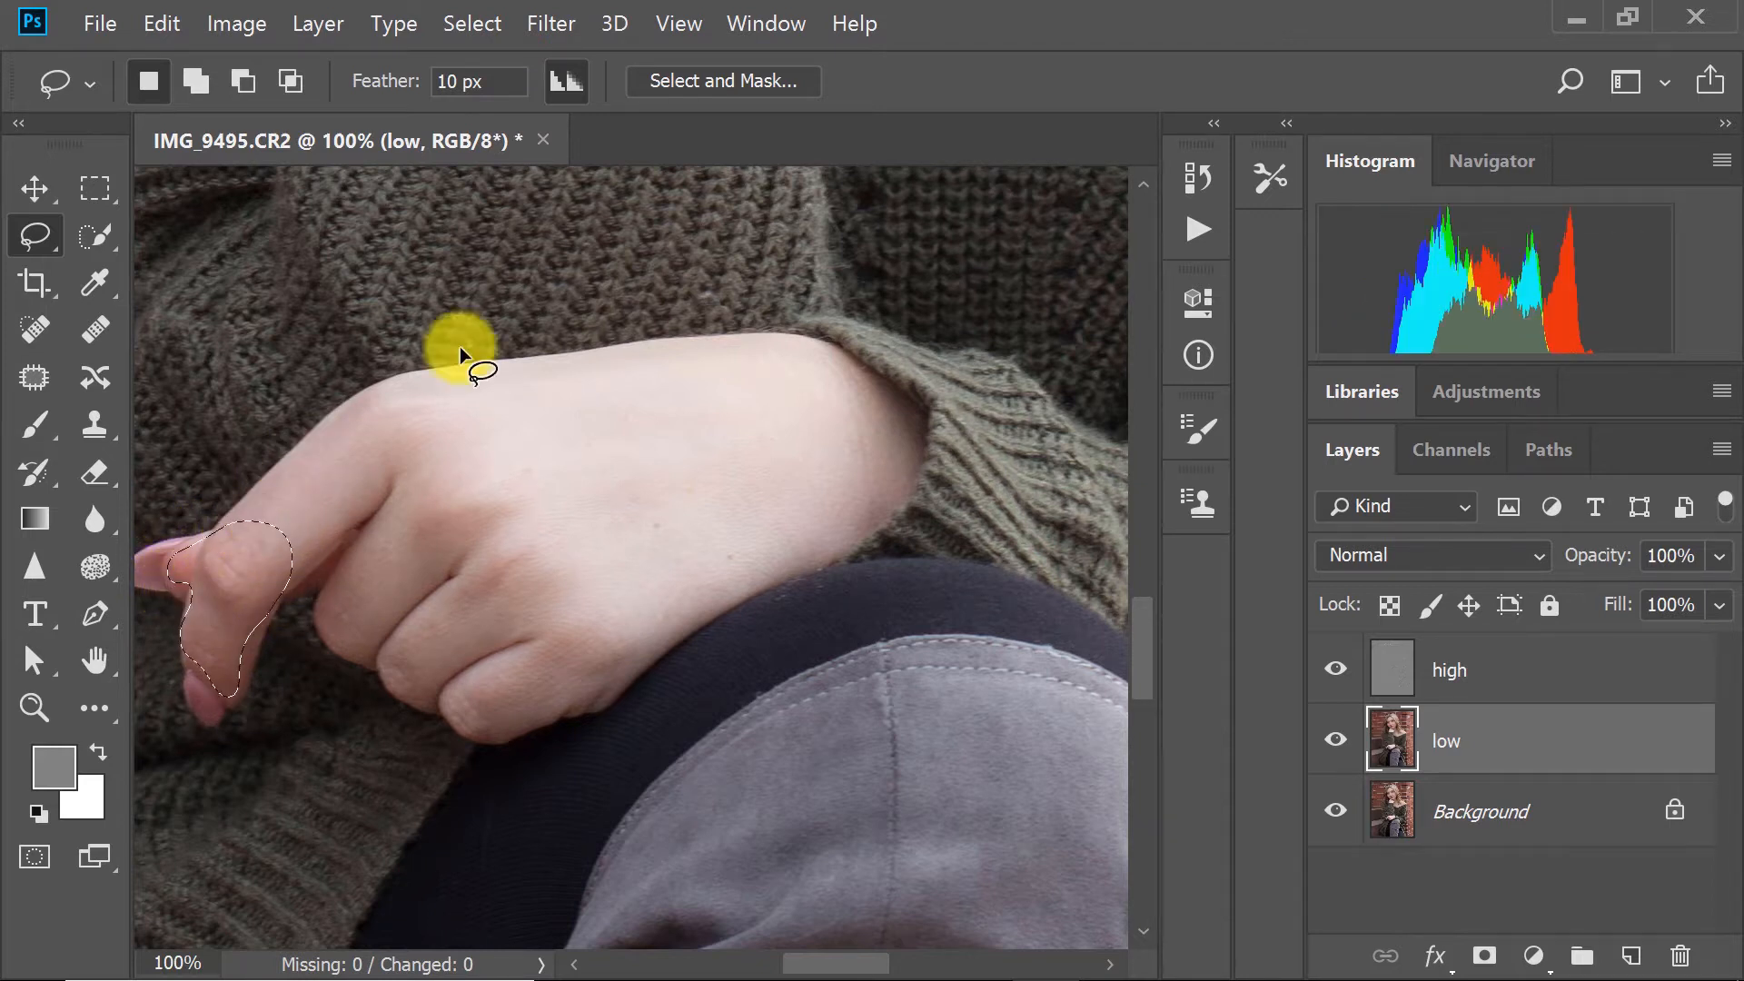
pyautogui.click(546, 24)
pyautogui.click(553, 54)
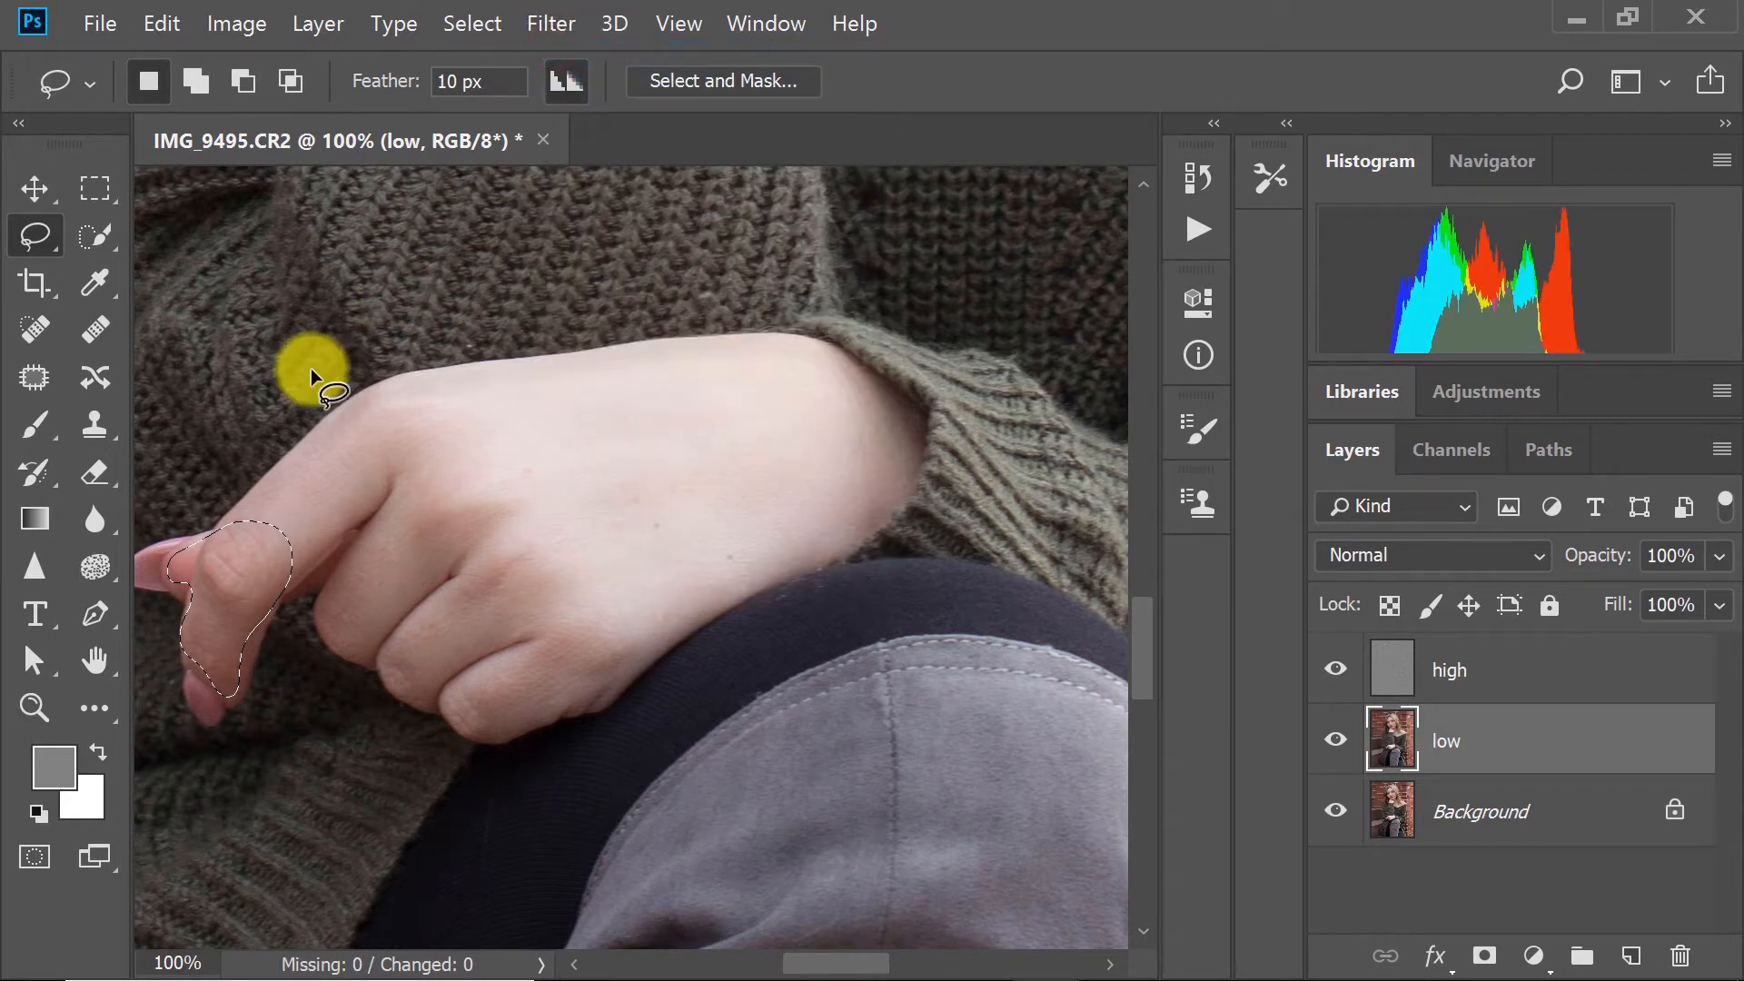
pyautogui.hotkey('ctrl', 'd')
pyautogui.click(31, 692)
pyautogui.rightClick(417, 548)
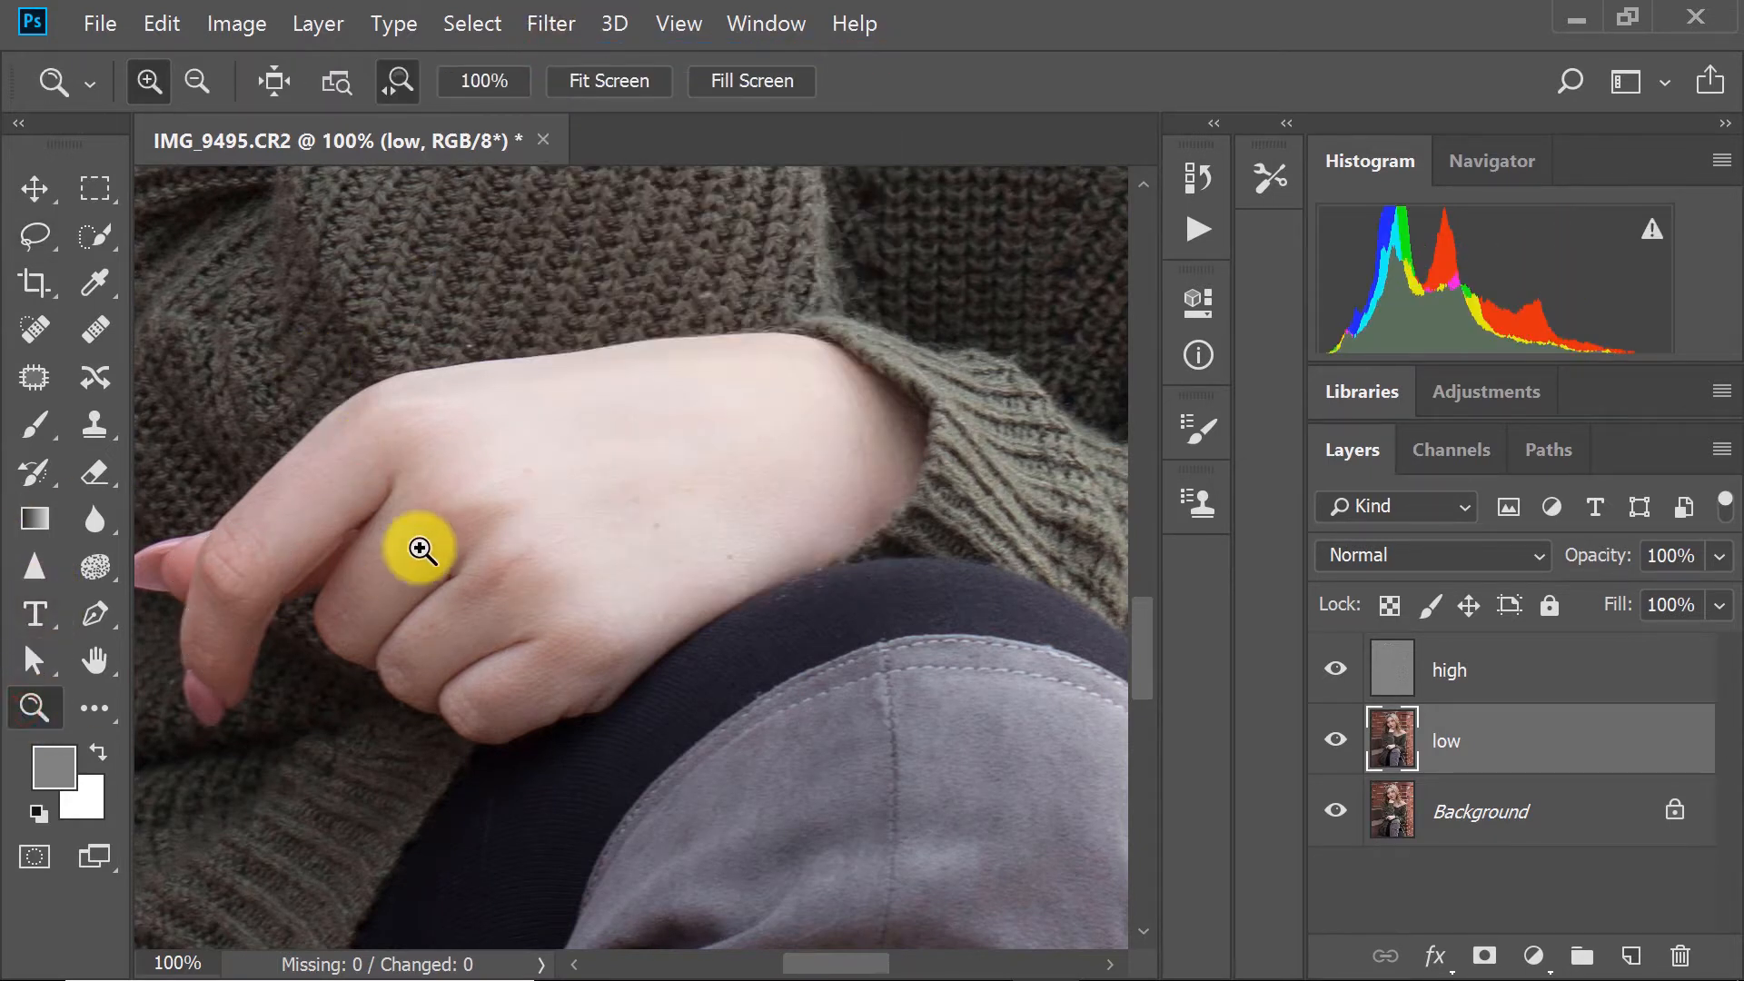
pyautogui.click(449, 565)
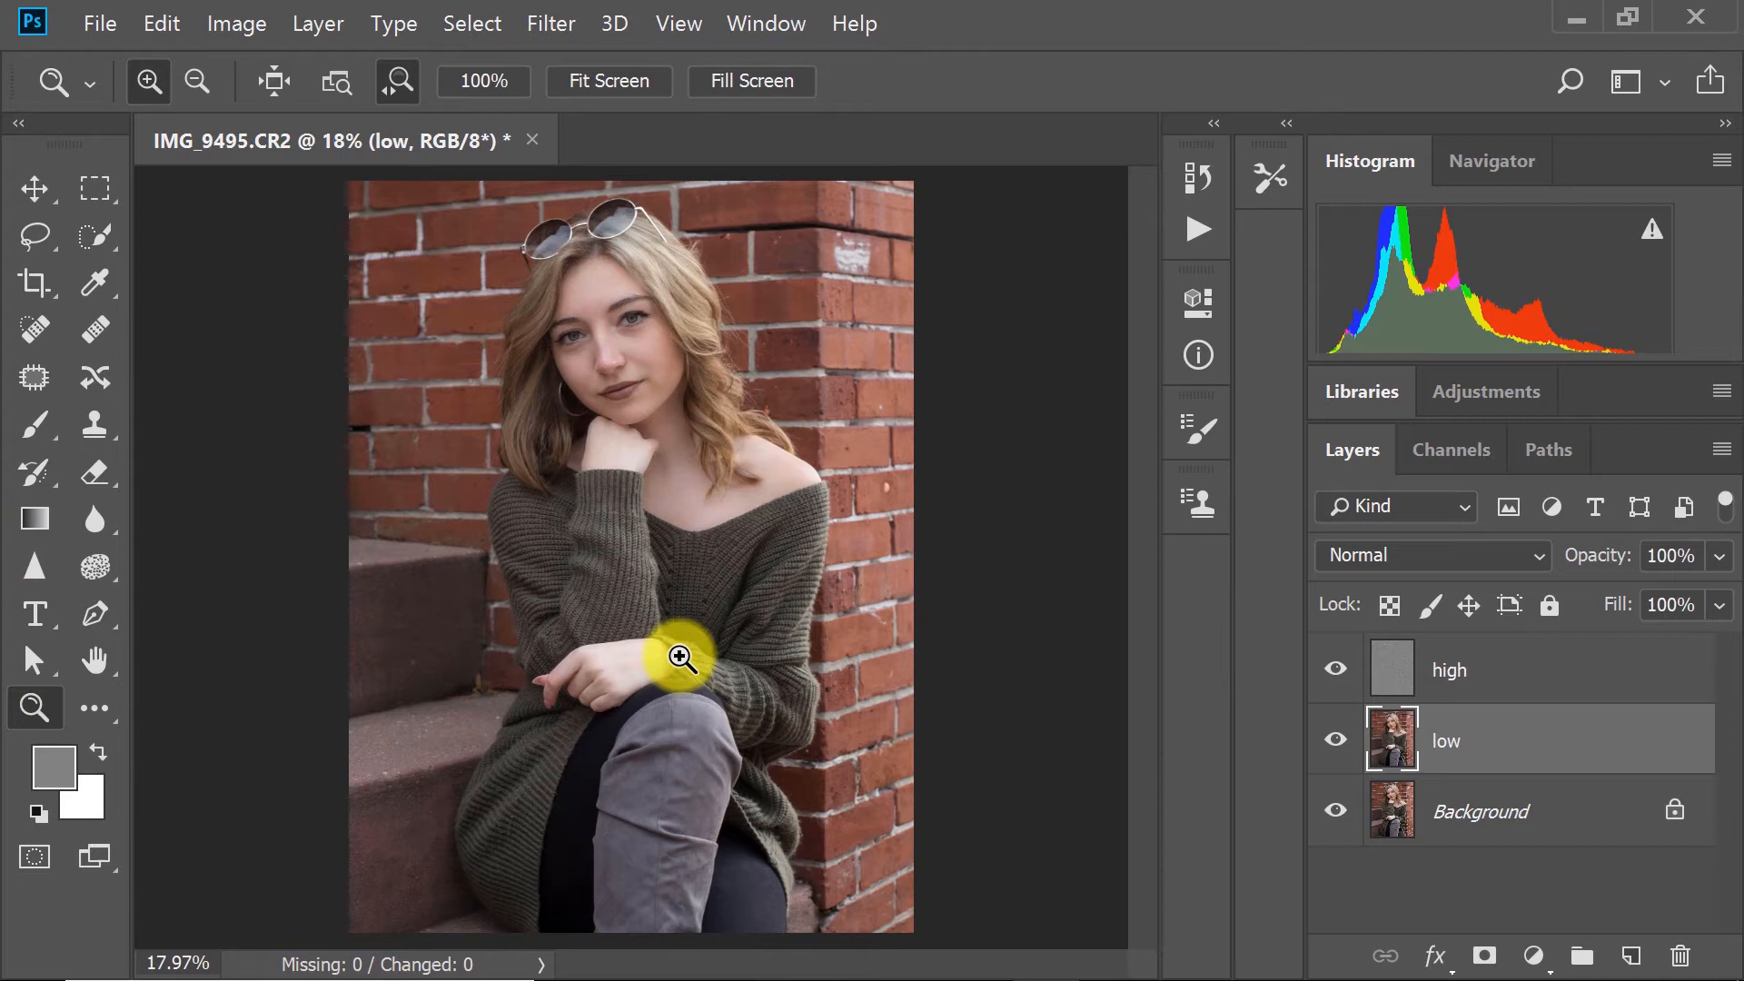
# Set the "low" layer's opacity to 85% and flatten the image.
pyautogui.click(1719, 556)
pyautogui.click(1666, 594)
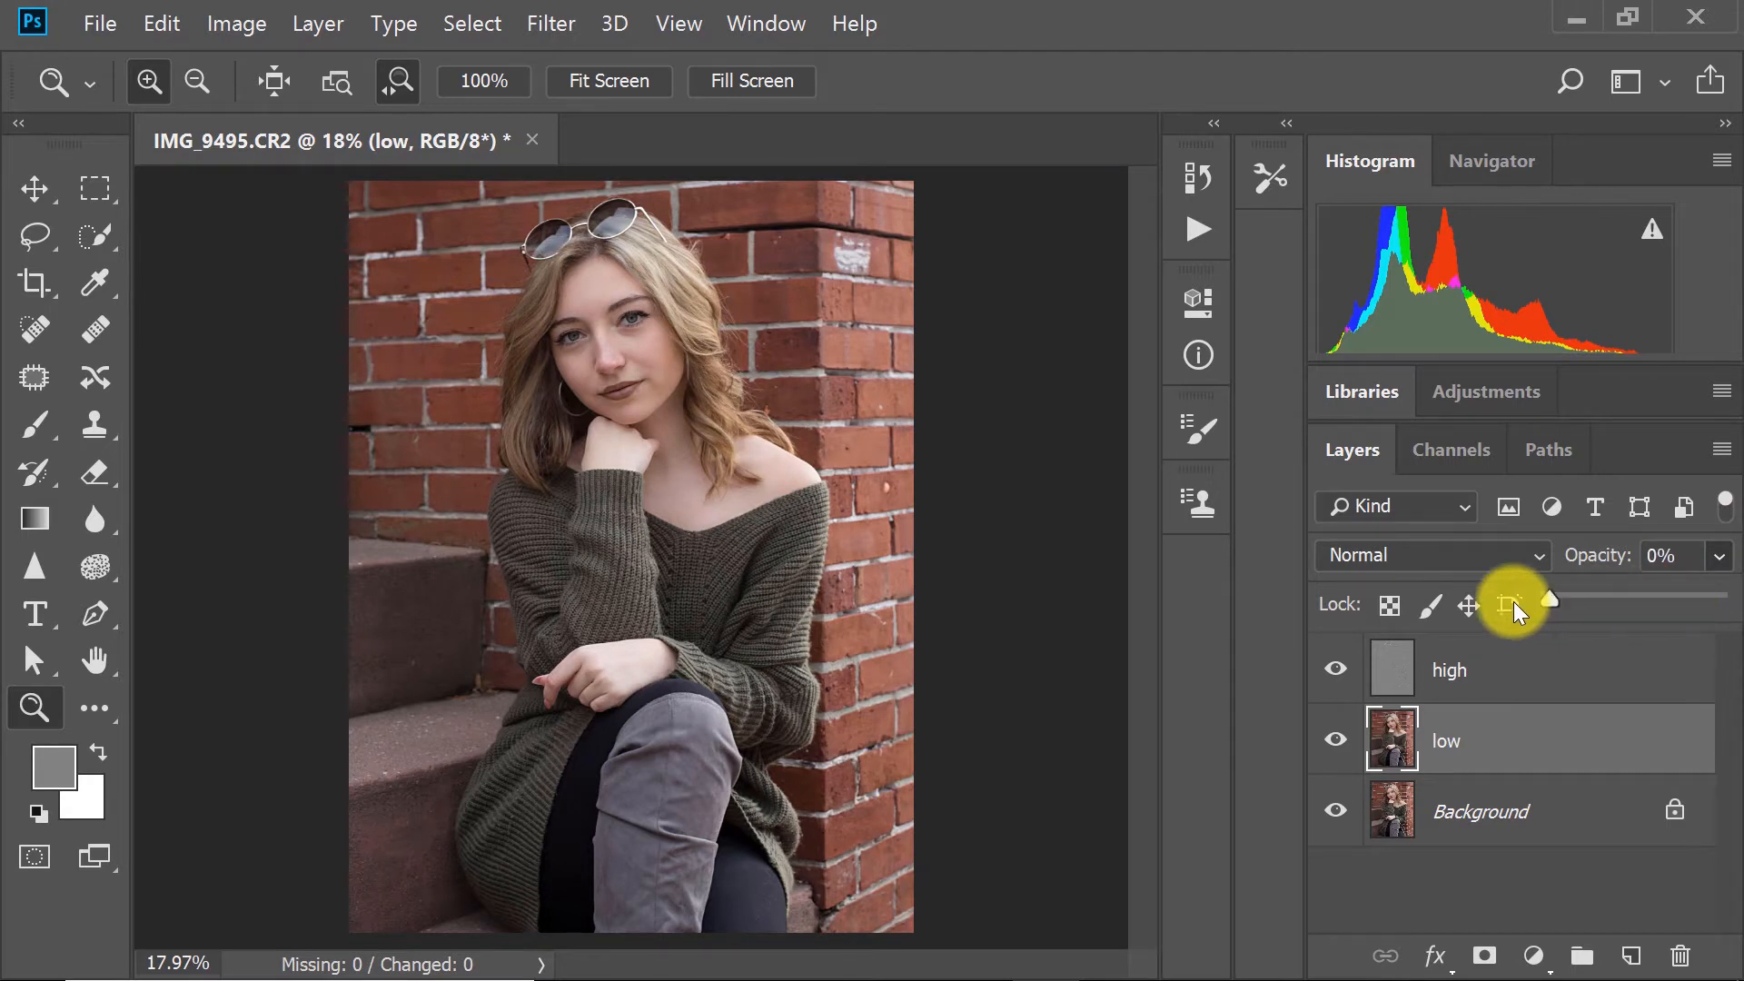
pyautogui.moveTo(1469, 601); pyautogui.dragTo(1697, 602)
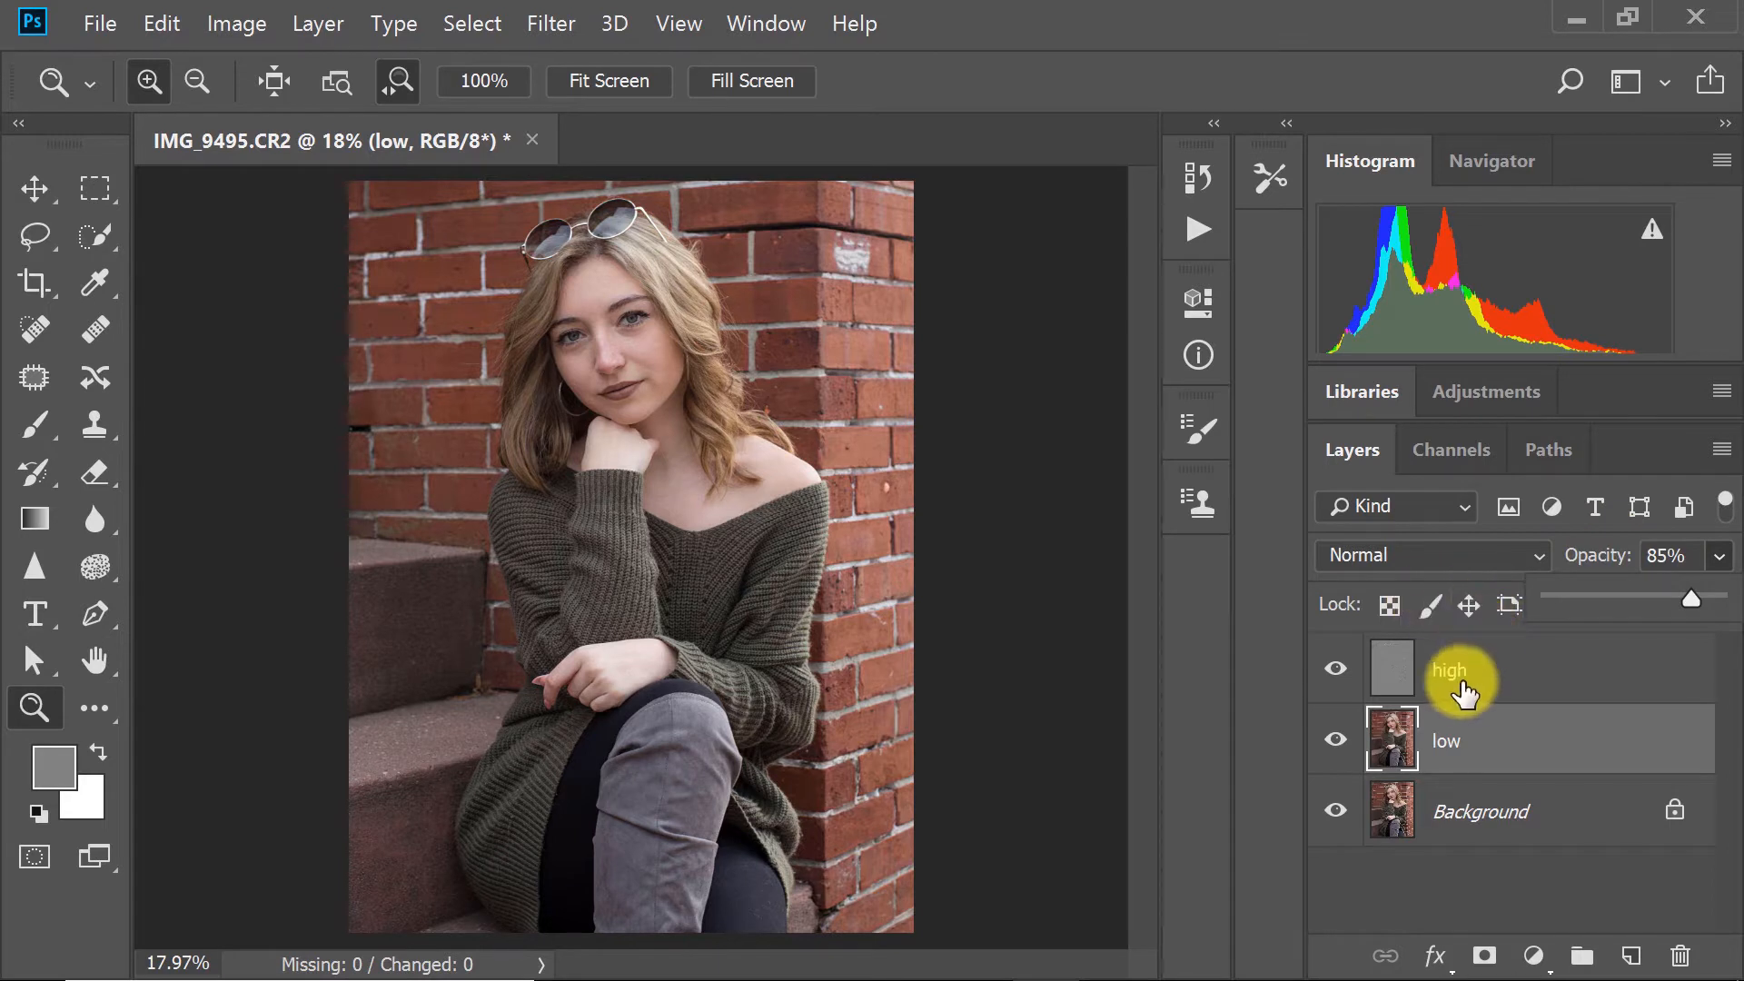
pyautogui.click(1721, 449)
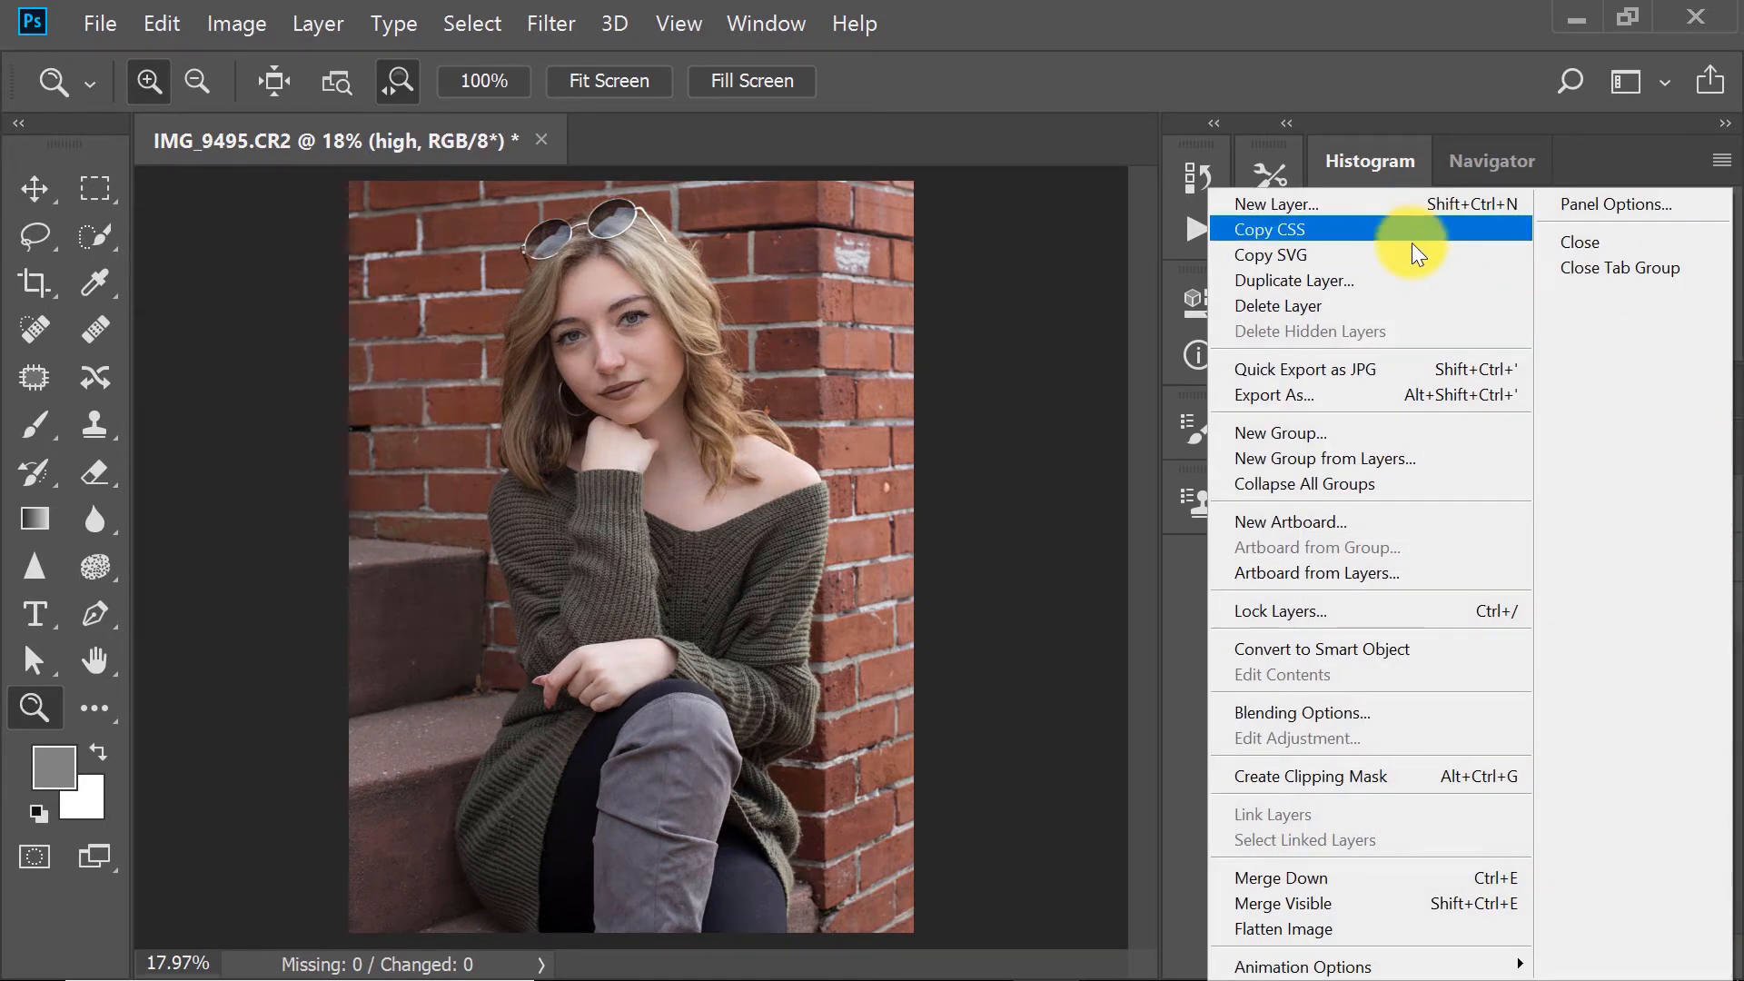
pyautogui.click(1364, 929)
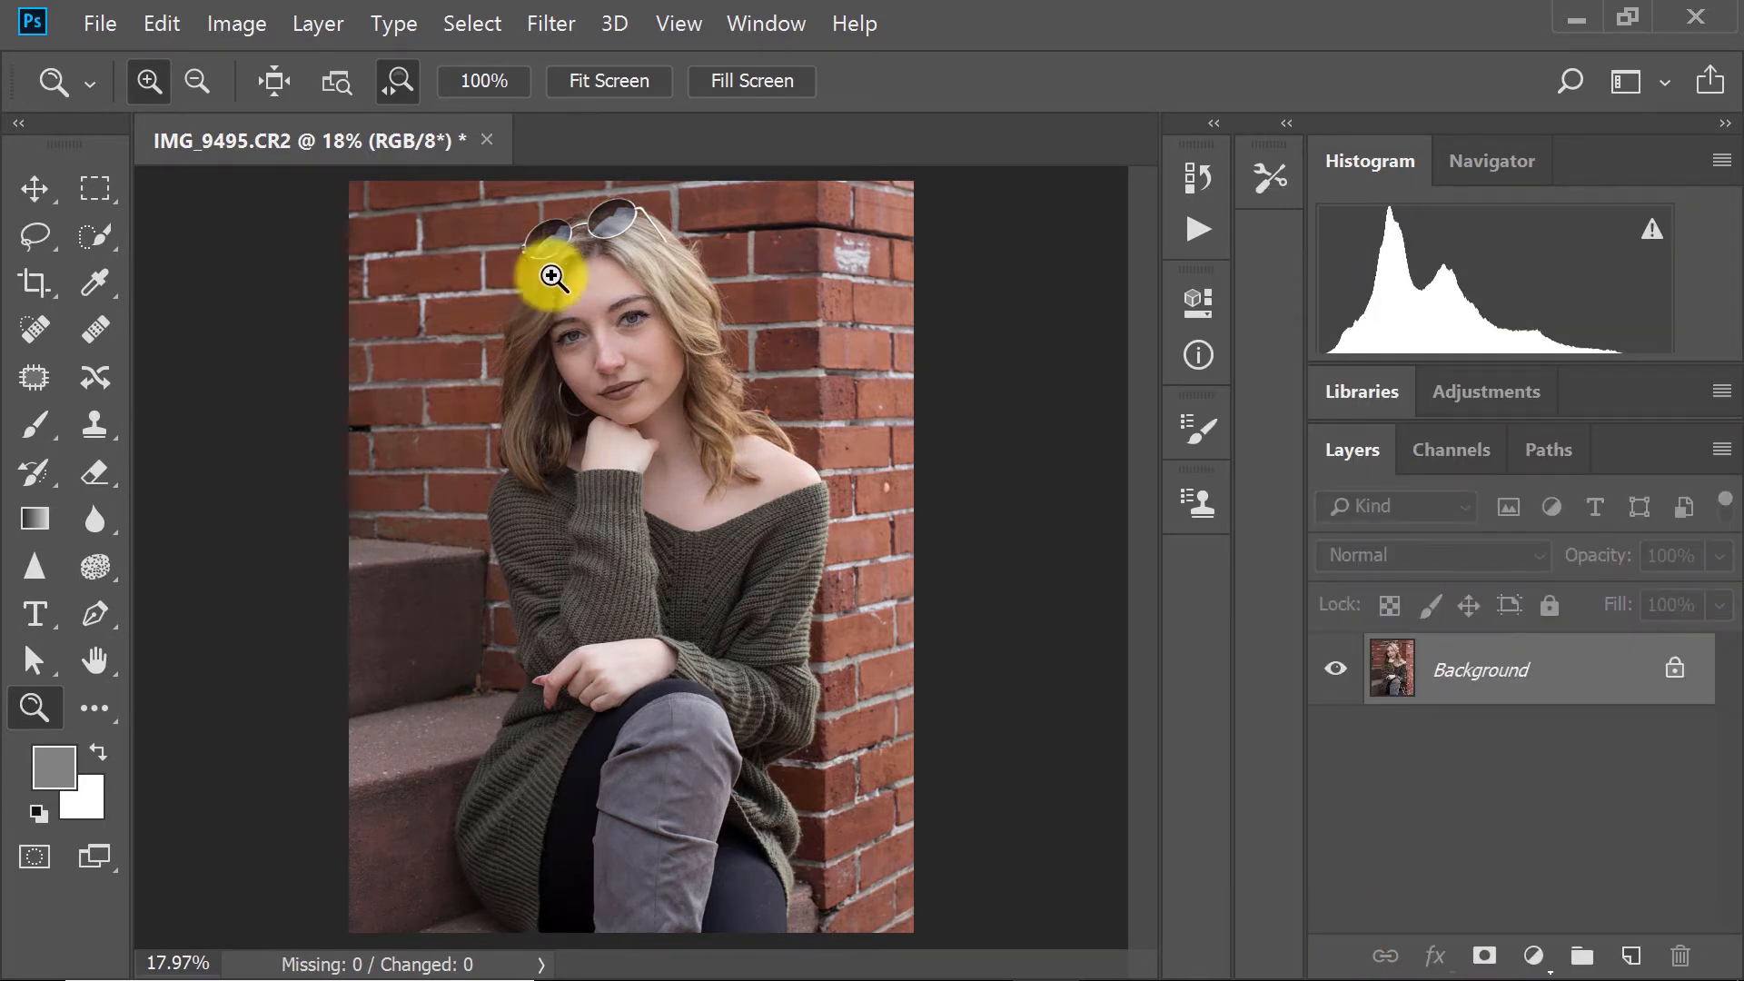
pyautogui.click(592, 277)
pyautogui.click(602, 280)
pyautogui.click(602, 280)
pyautogui.rightClick(618, 277)
pyautogui.click(695, 287)
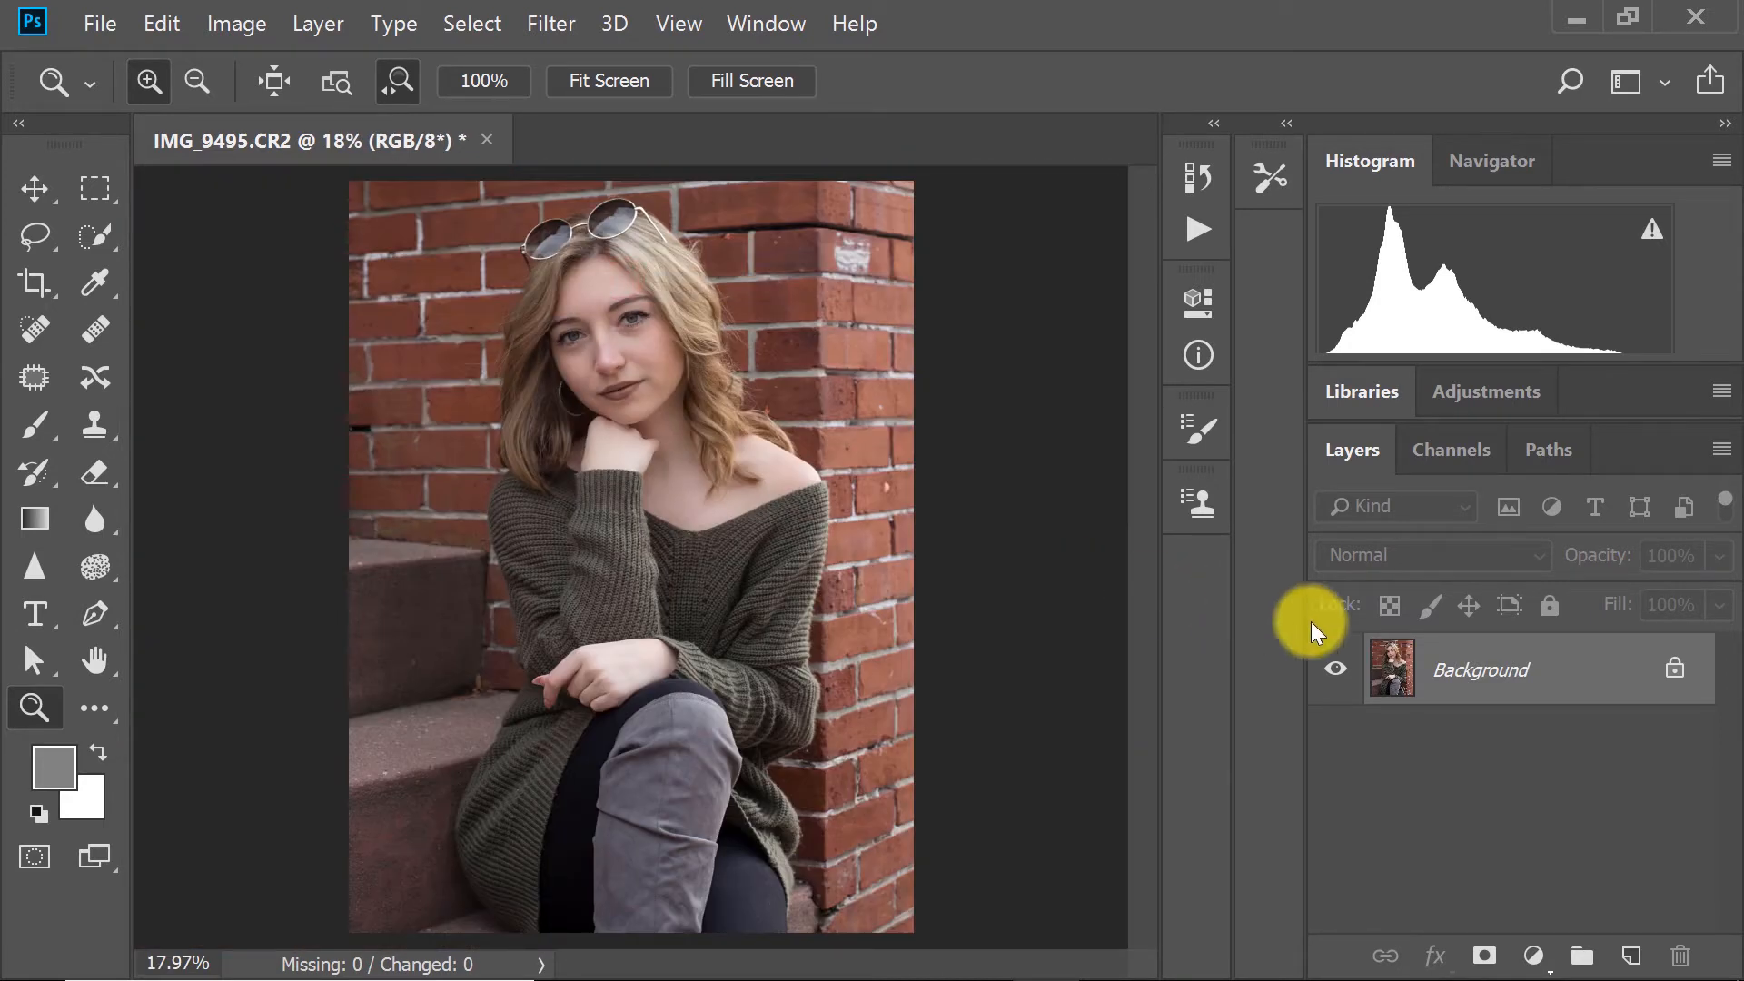
# Start the Camera Raw Filter on the flattened portrait and set Dehaze to +20 and the post-crop vignetting amount to -8.
pyautogui.click(549, 20)
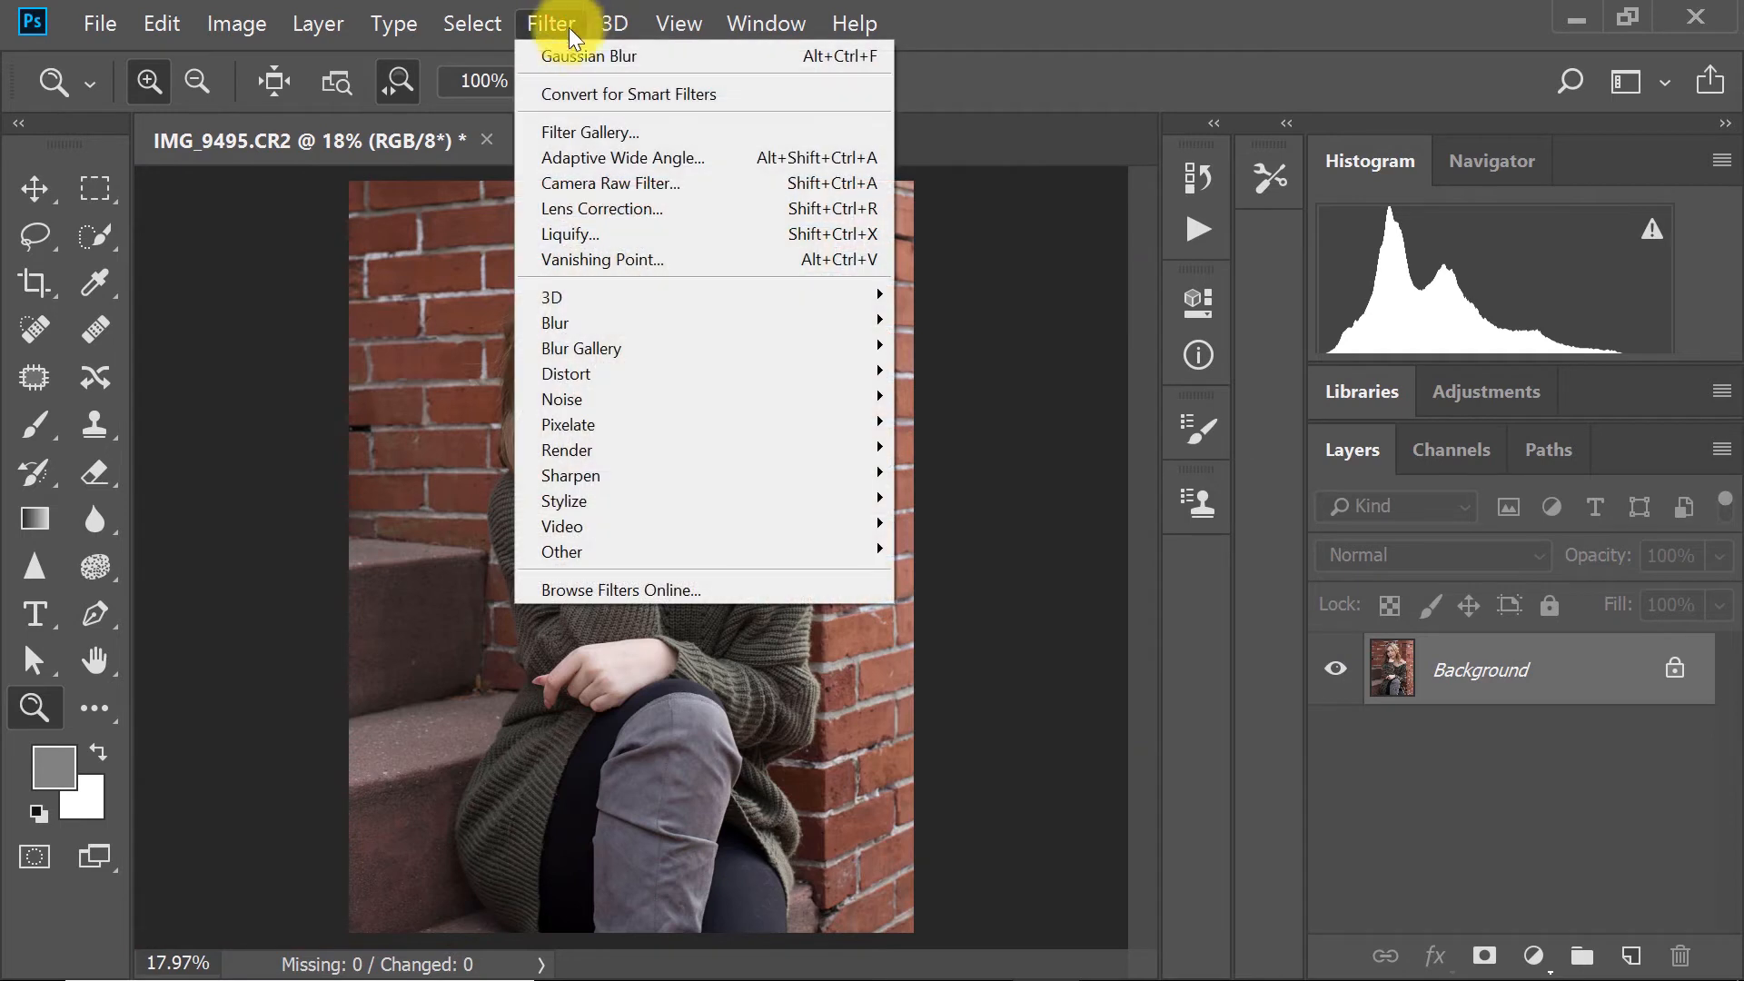
pyautogui.click(591, 177)
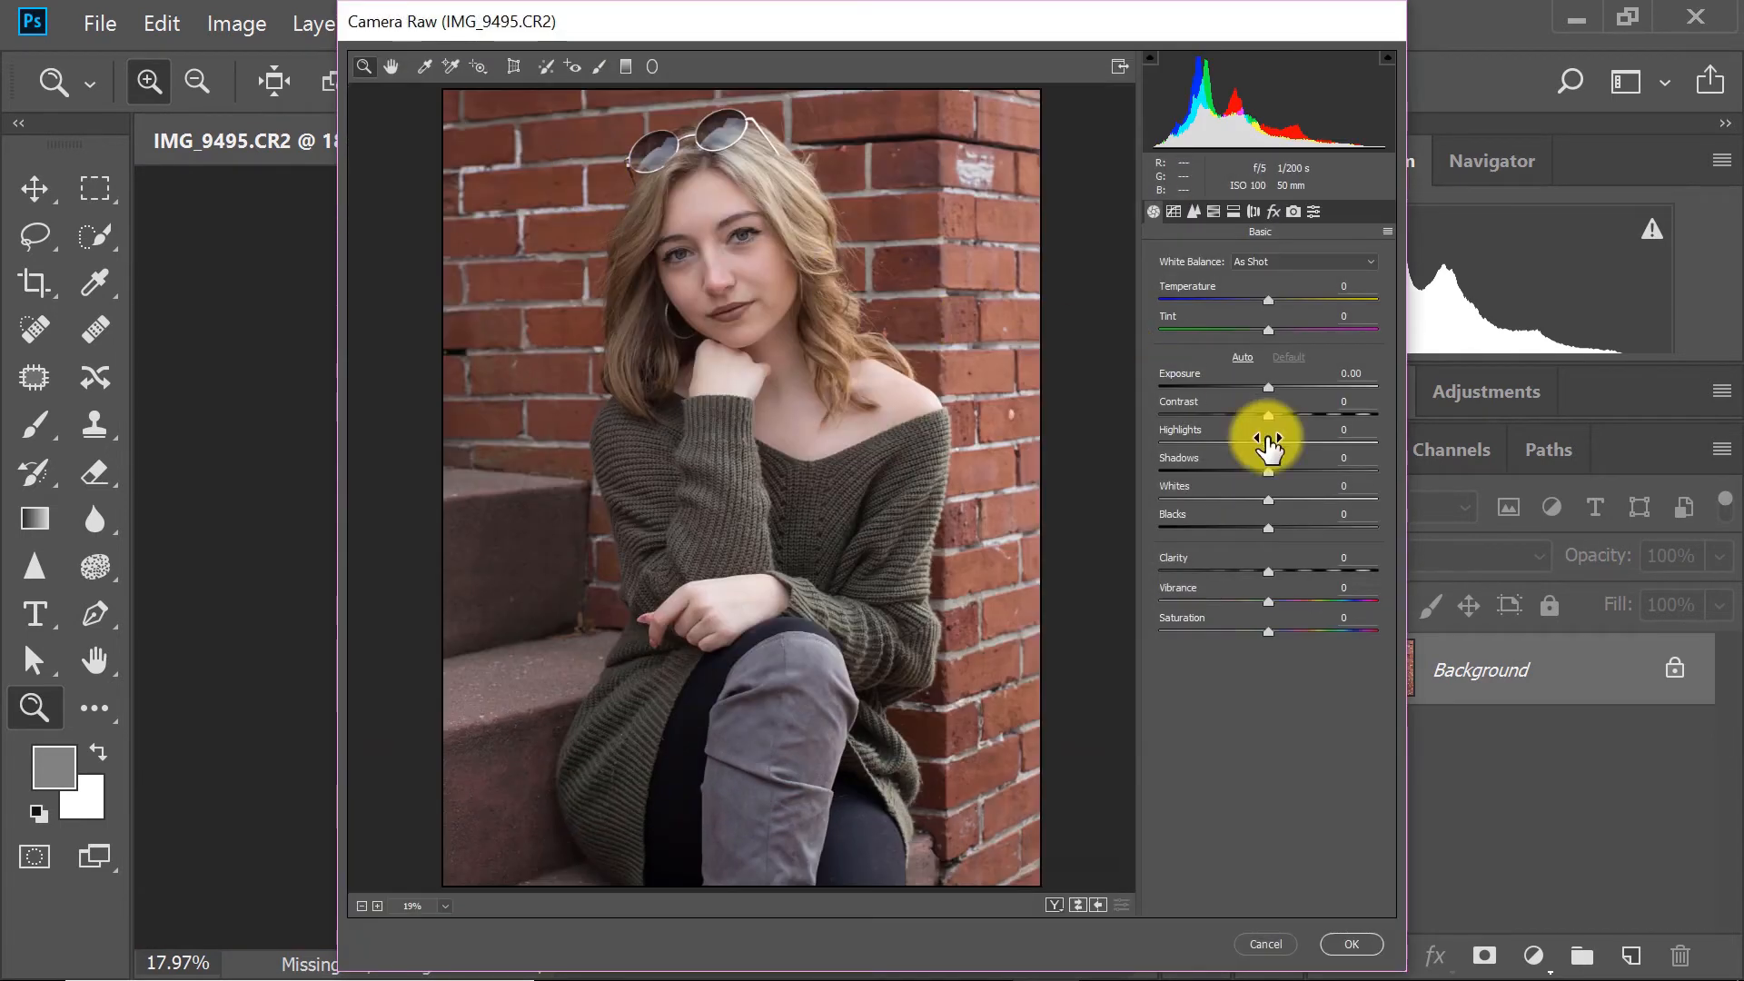
pyautogui.click(1269, 214)
pyautogui.moveTo(1264, 286); pyautogui.dragTo(1284, 292)
pyautogui.moveTo(1266, 512); pyautogui.dragTo(1255, 510)
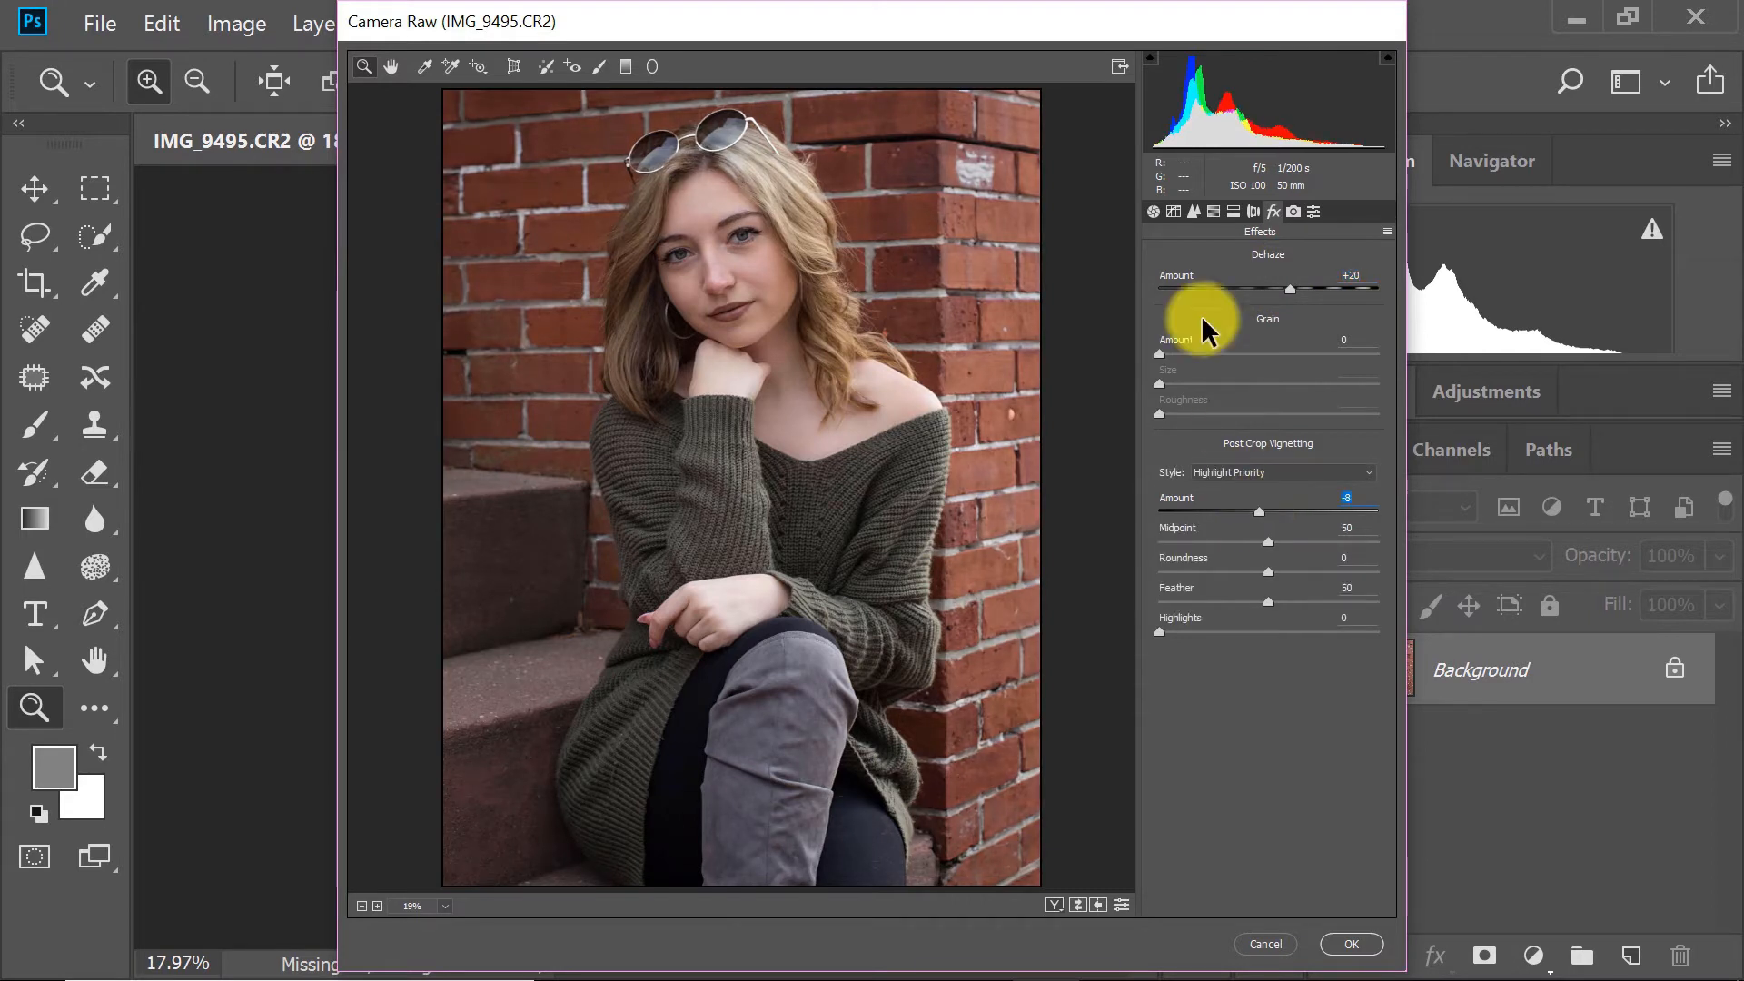
# Set the sharpening amount to 12 and adjust the colour saturation to -8 for Reds and +4 for Purples.
pyautogui.click(1193, 211)
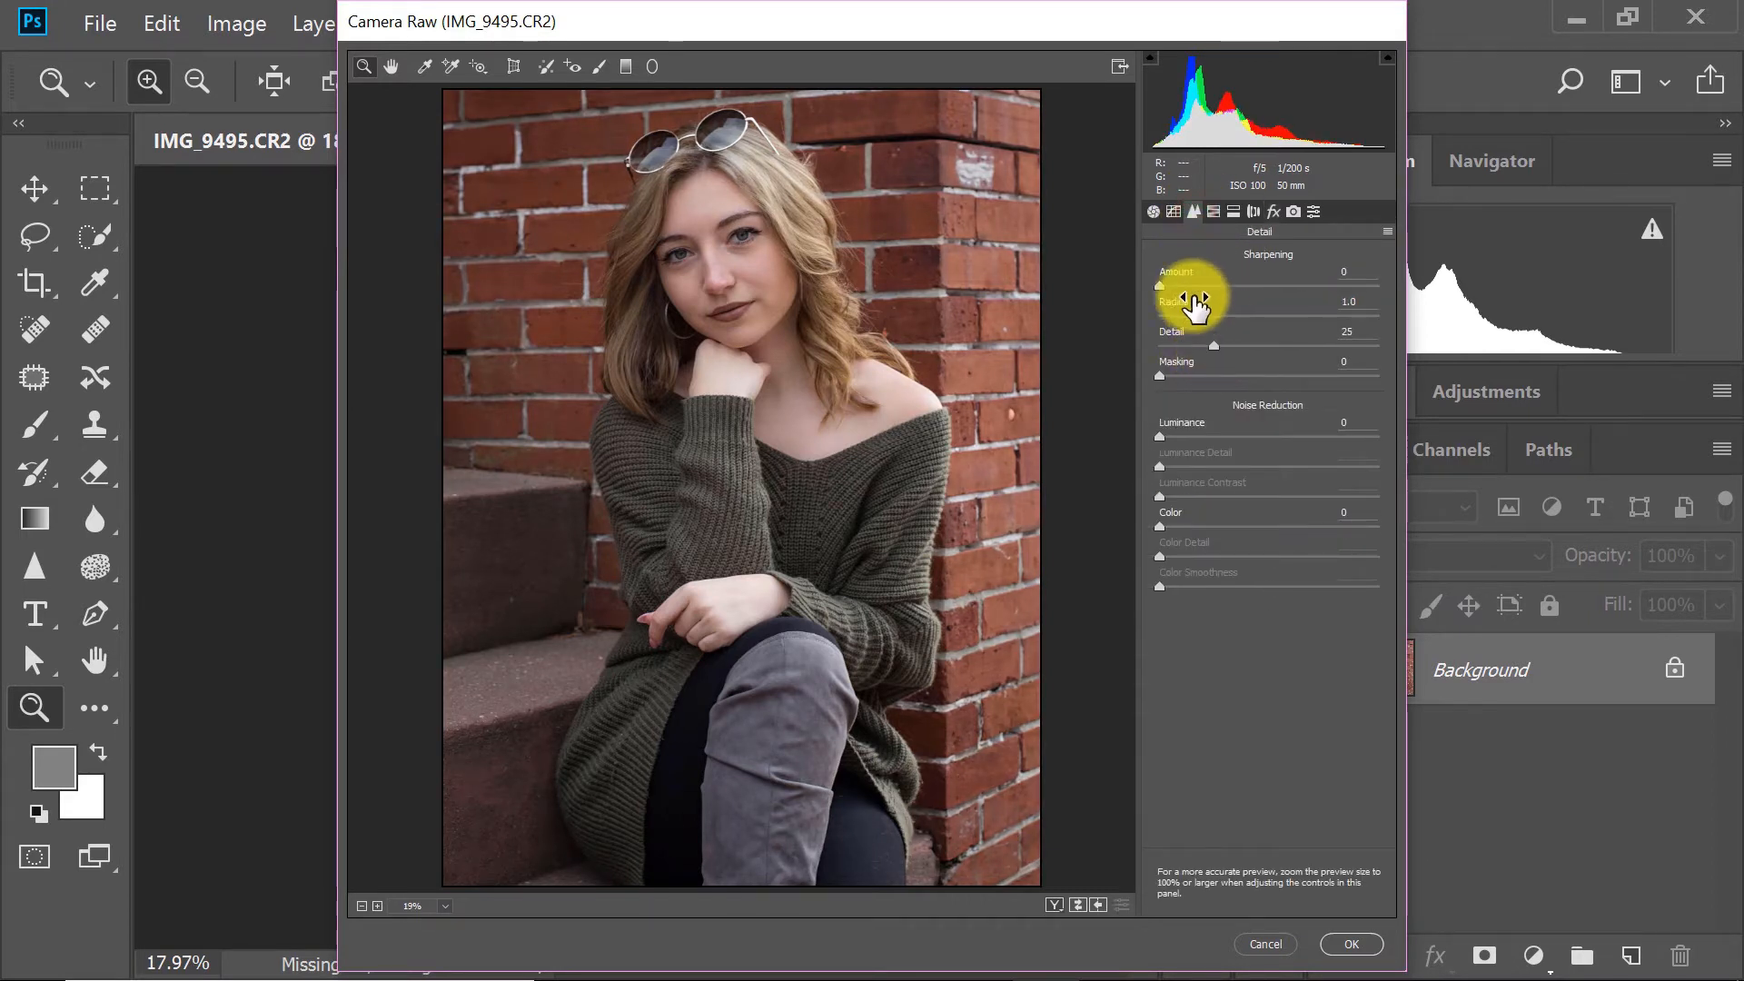
pyautogui.moveTo(1162, 285); pyautogui.dragTo(1176, 287)
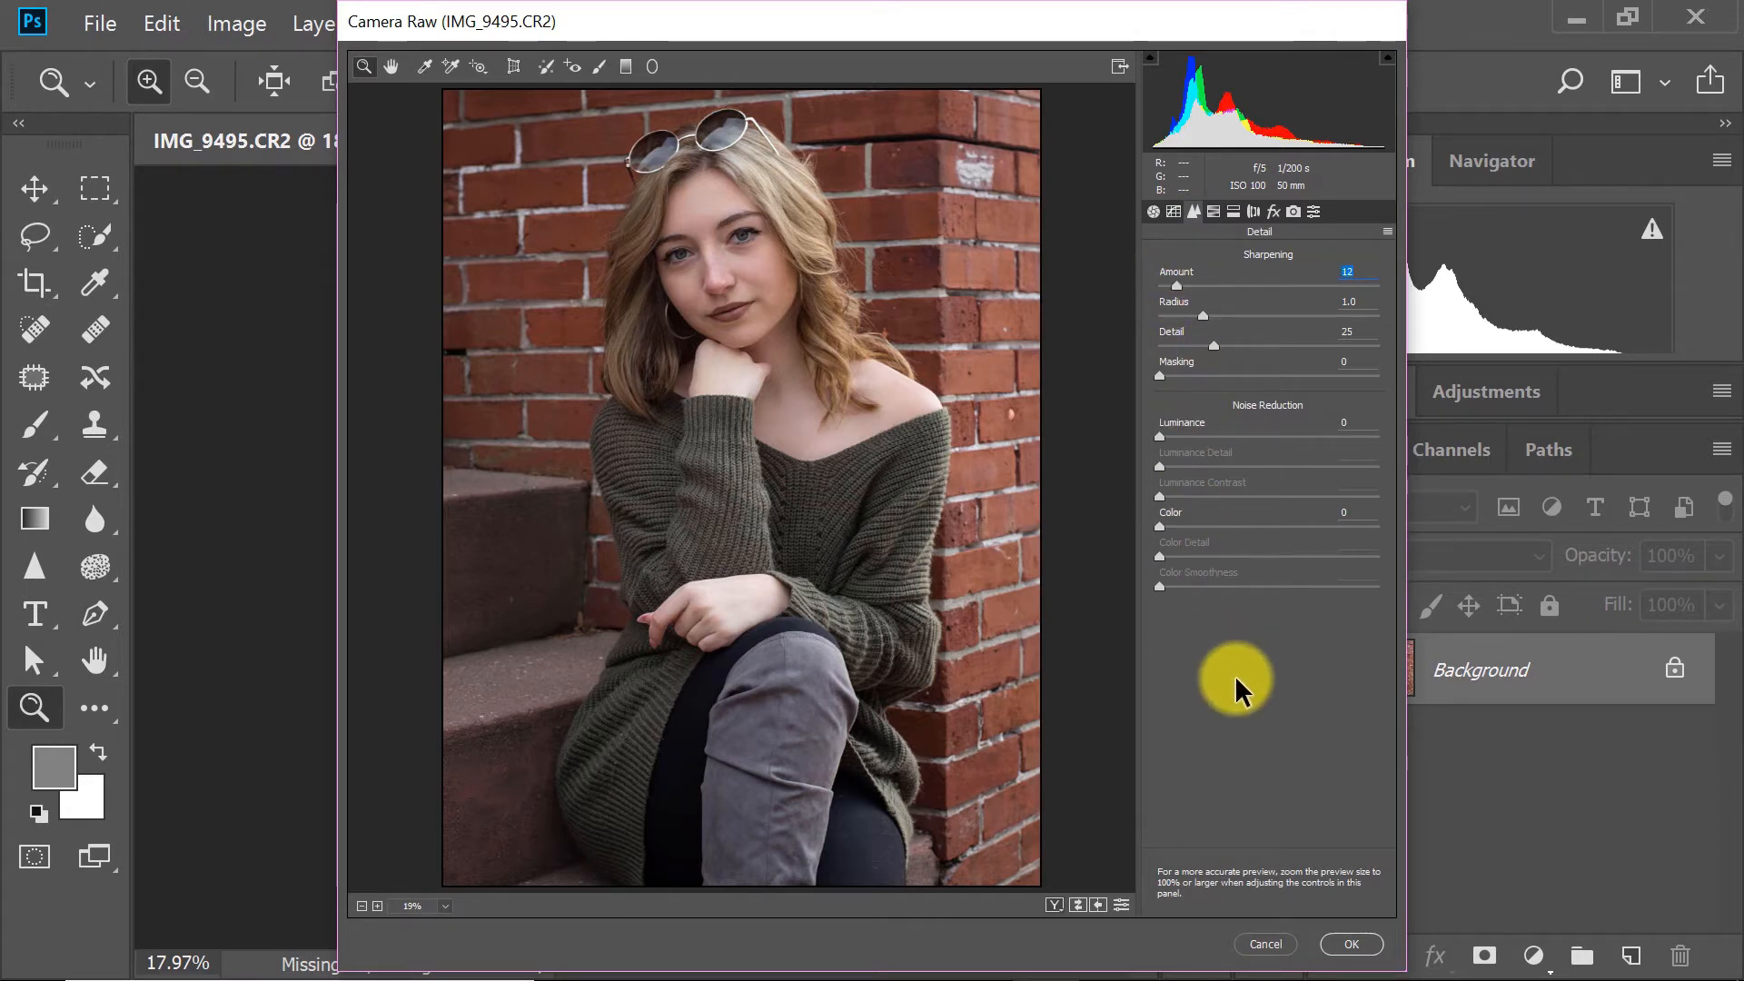
pyautogui.click(1213, 211)
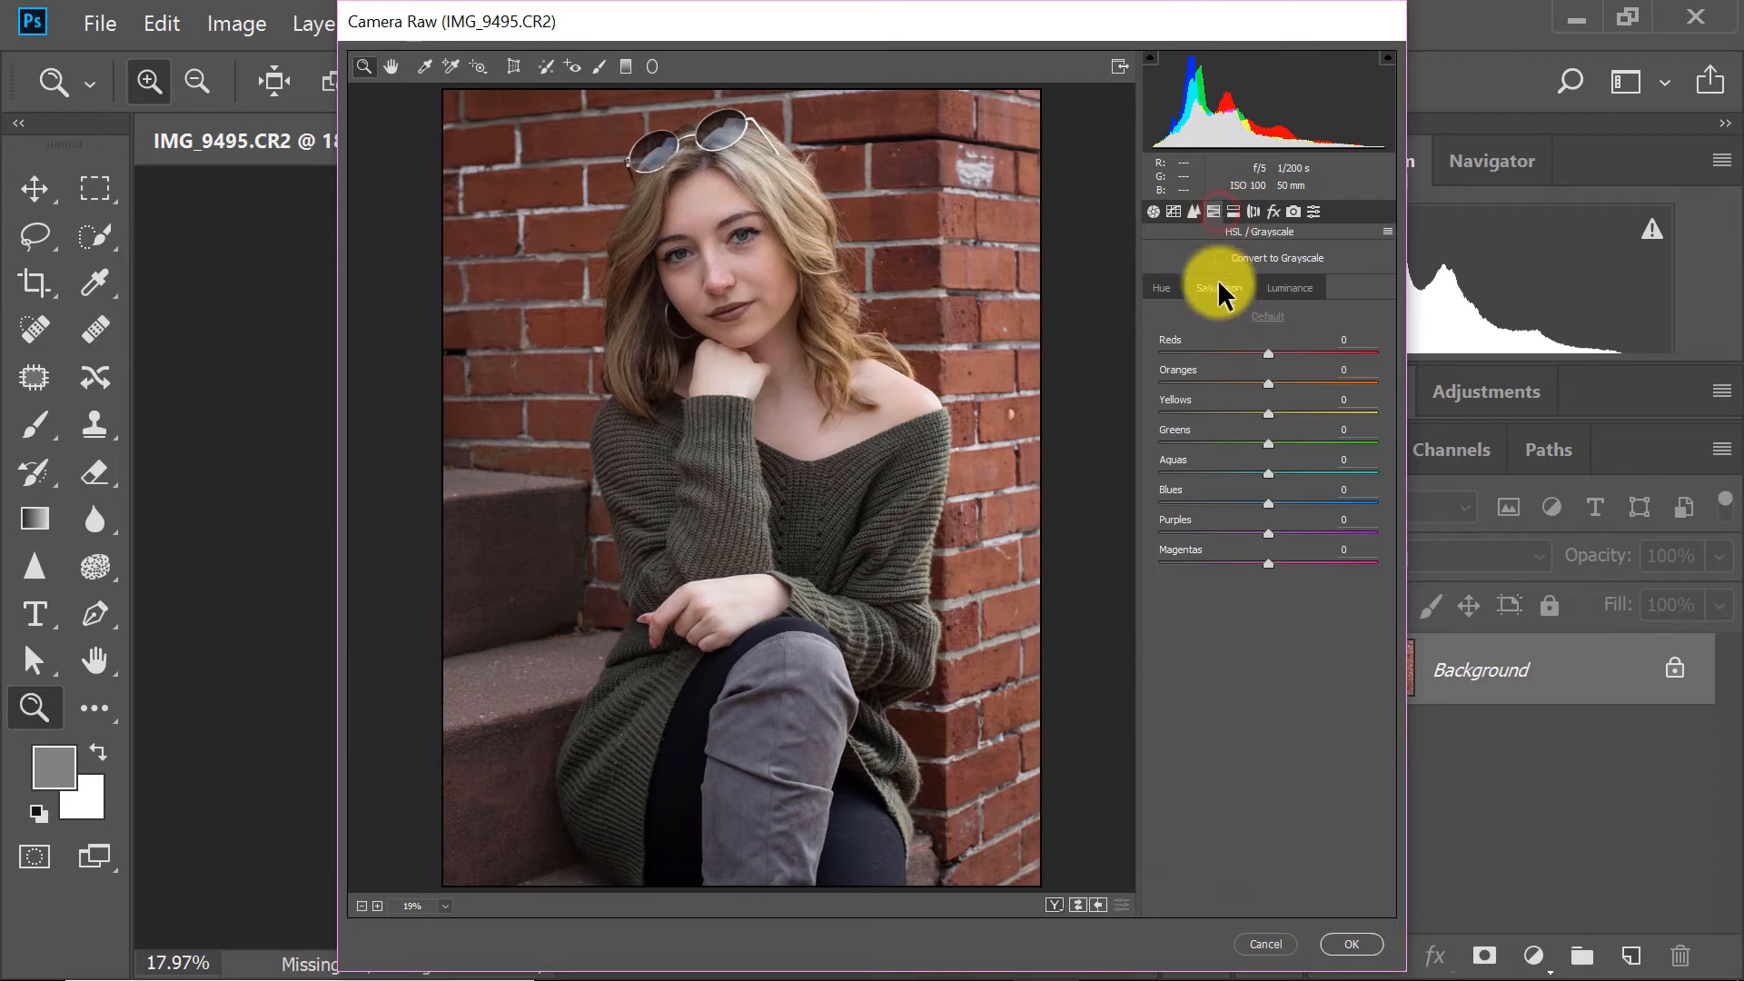
pyautogui.click(1270, 352)
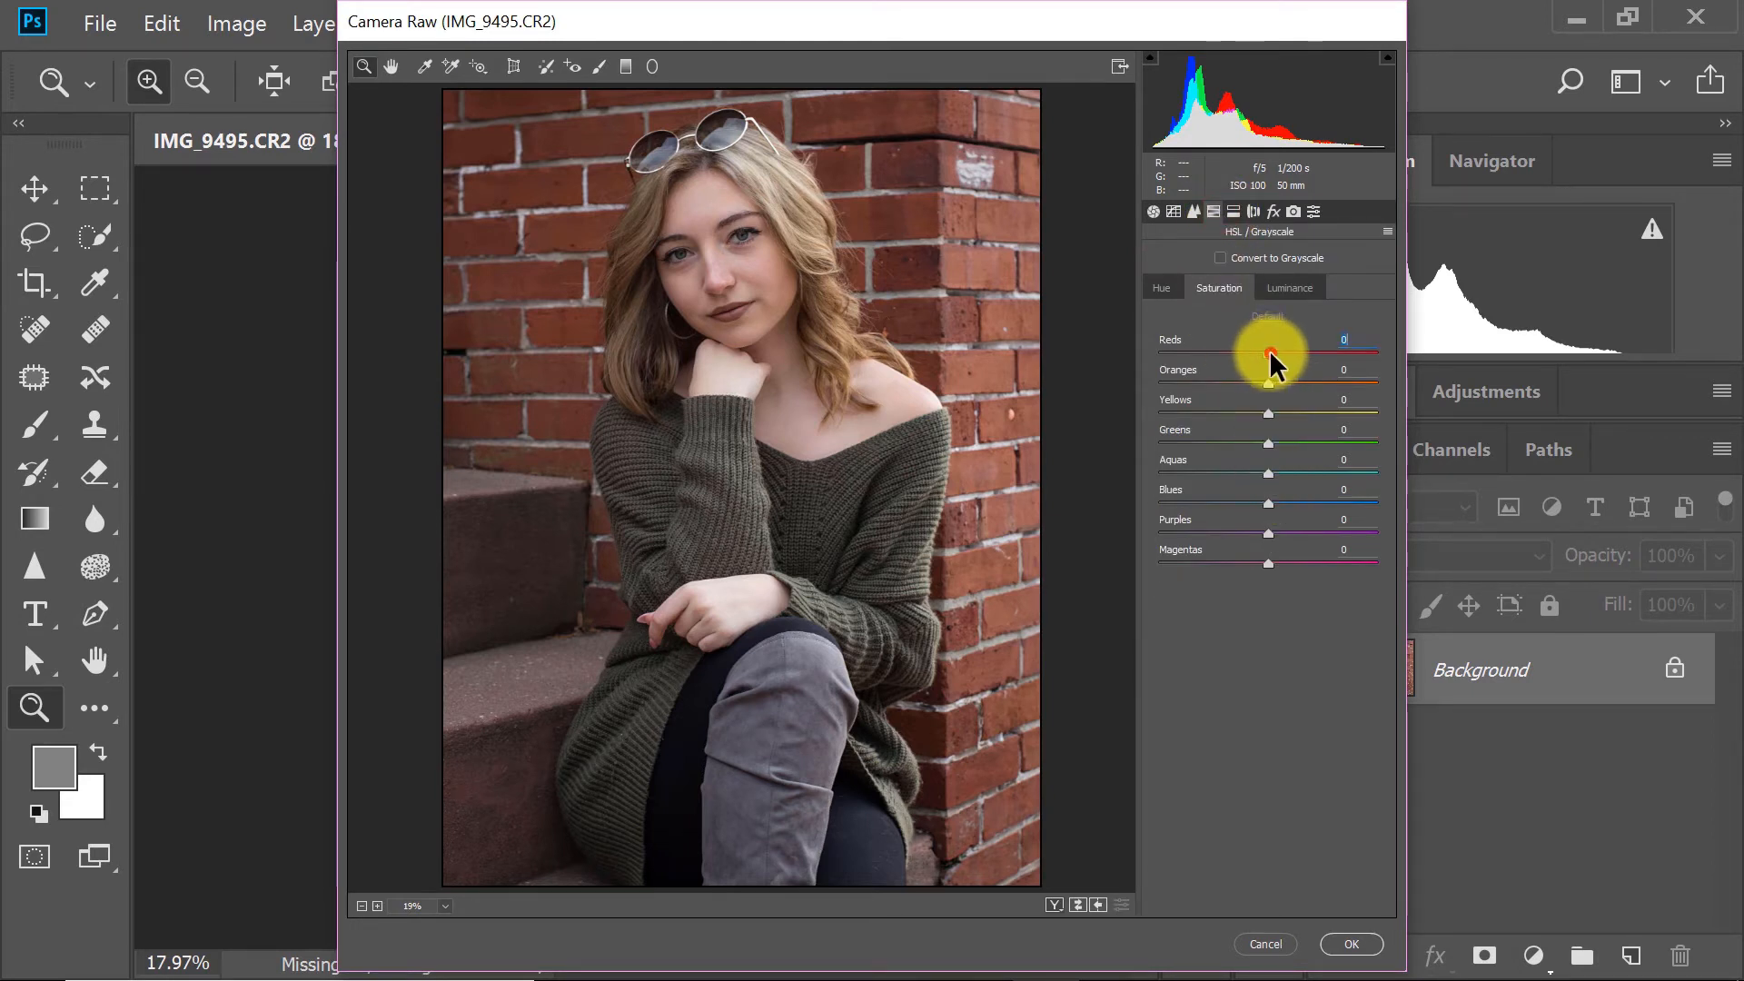
pyautogui.moveTo(1276, 350)
pyautogui.mouseDown()
pyautogui.moveTo(1186, 362)
pyautogui.moveTo(1350, 352)
pyautogui.moveTo(1240, 354)
pyautogui.moveTo(1262, 354)
pyautogui.mouseUp()
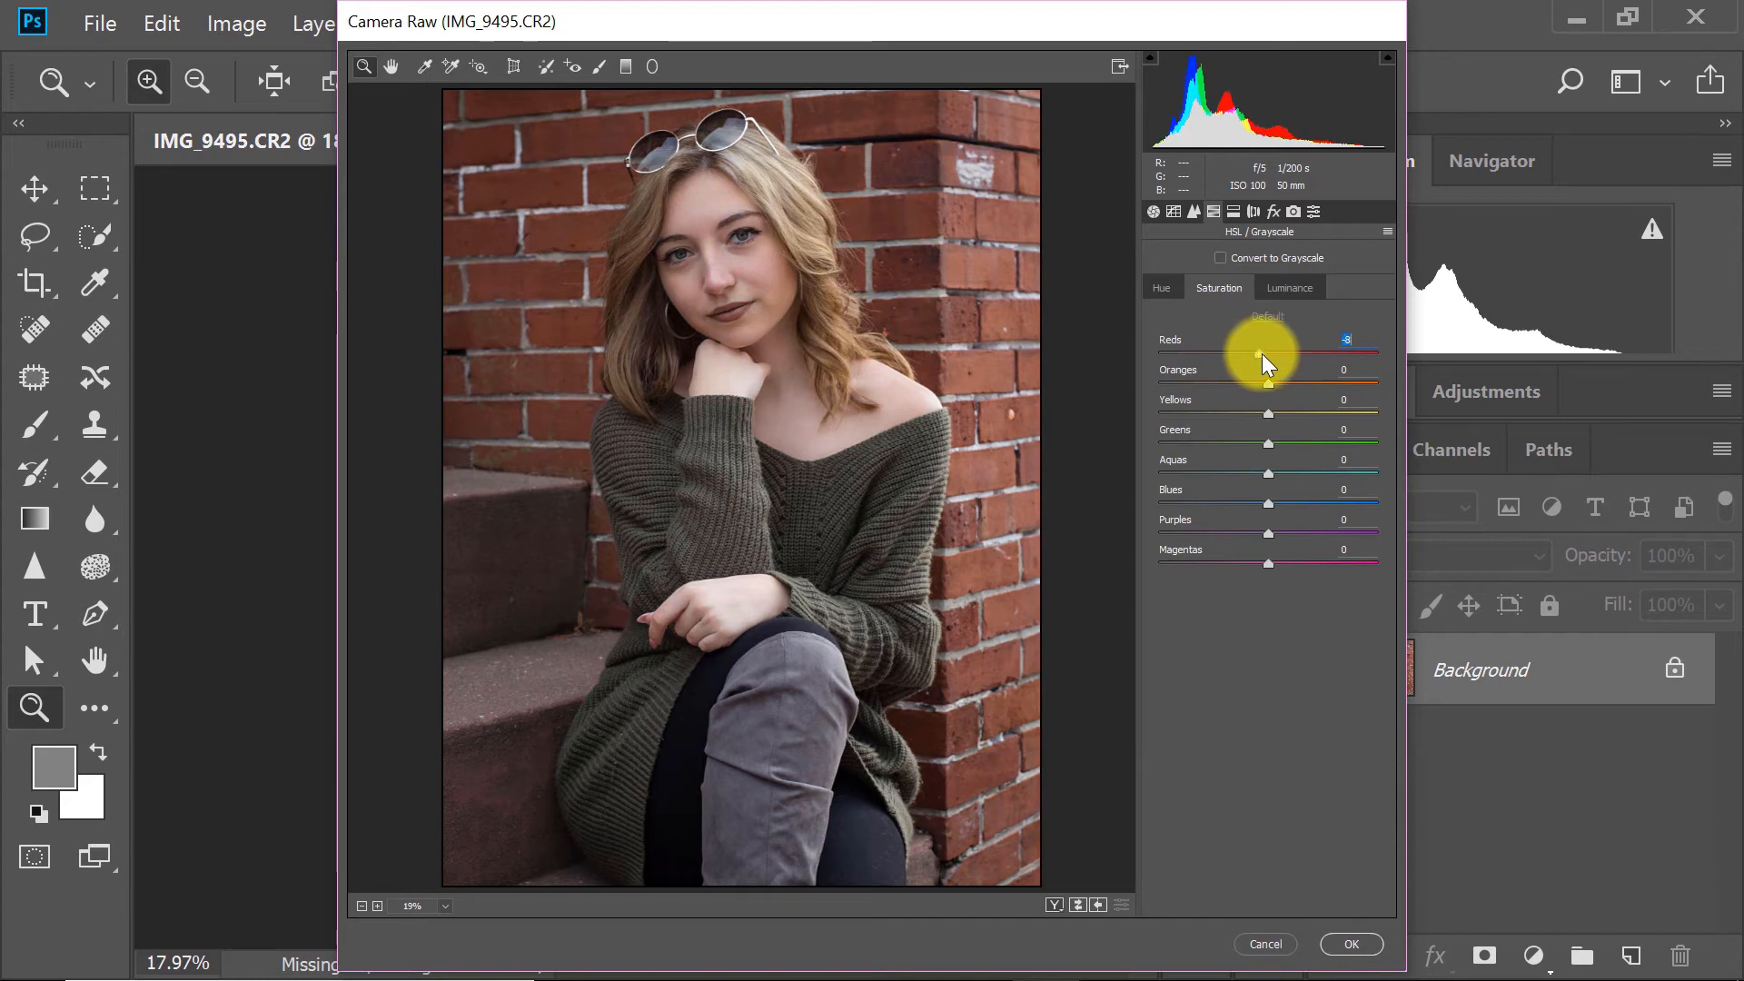
pyautogui.moveTo(1269, 534); pyautogui.dragTo(1273, 536)
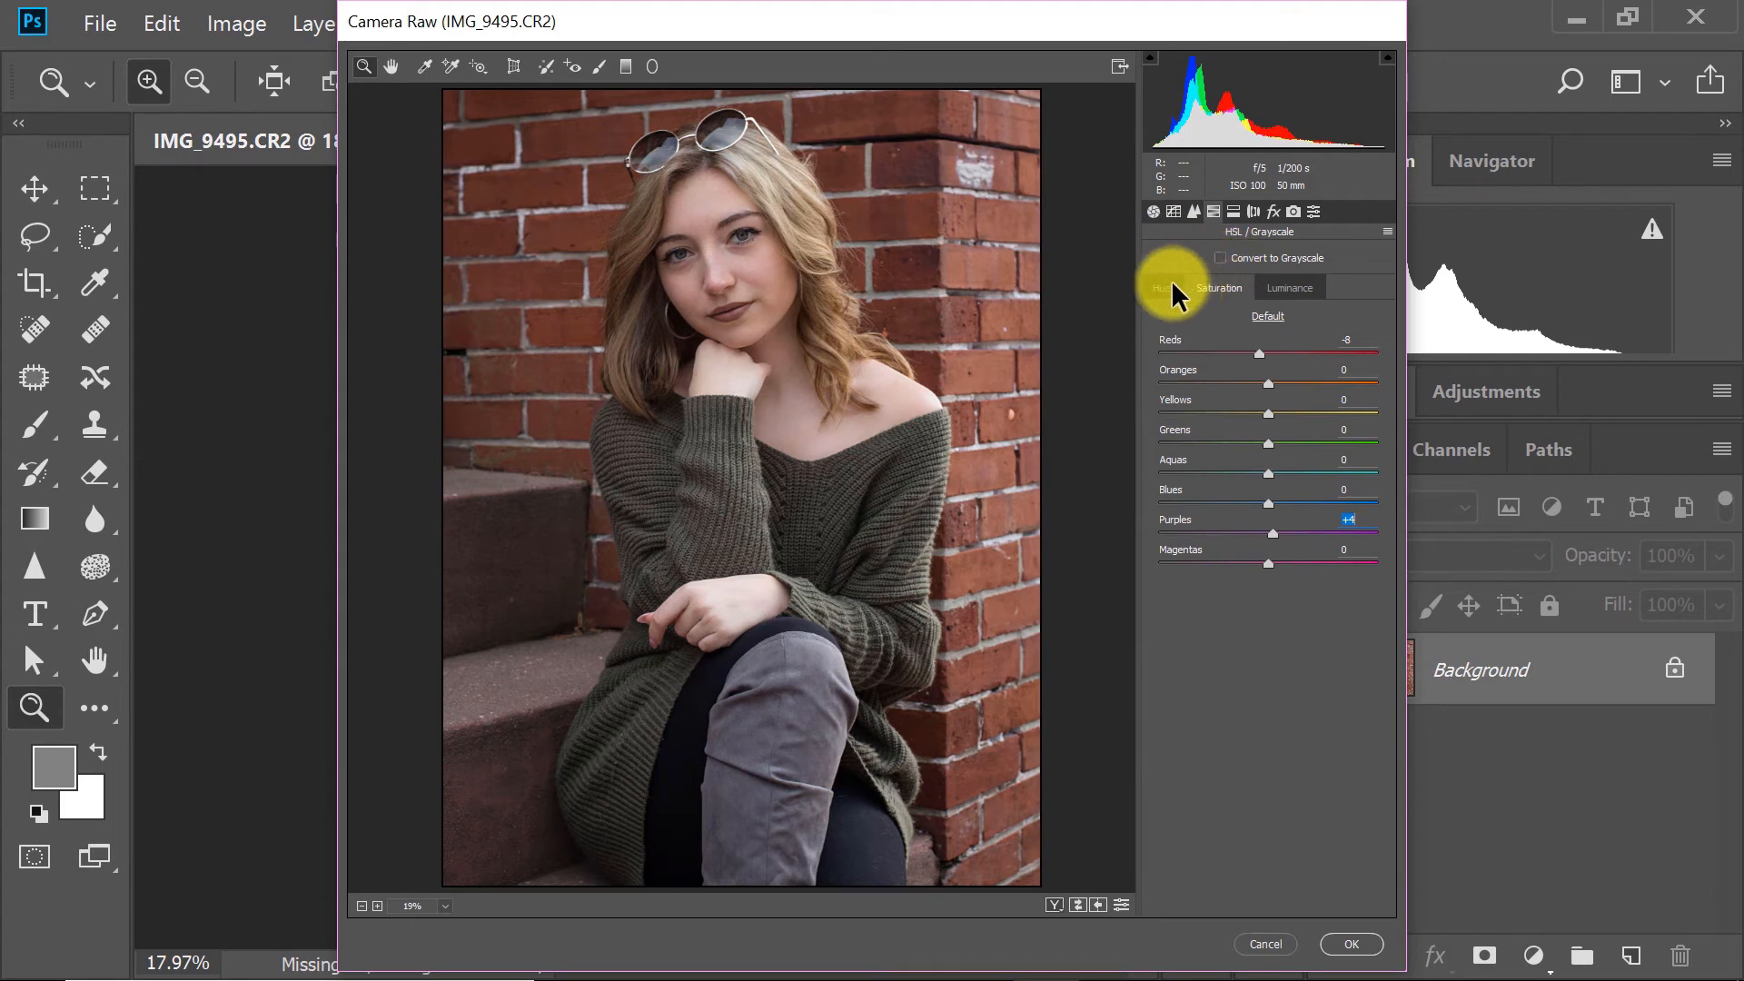
# Convert the photo to grayscale and adjust its basic tones with Clarity +12, Contrast +6 and slightly lower Blacks.
pyautogui.click(1220, 258)
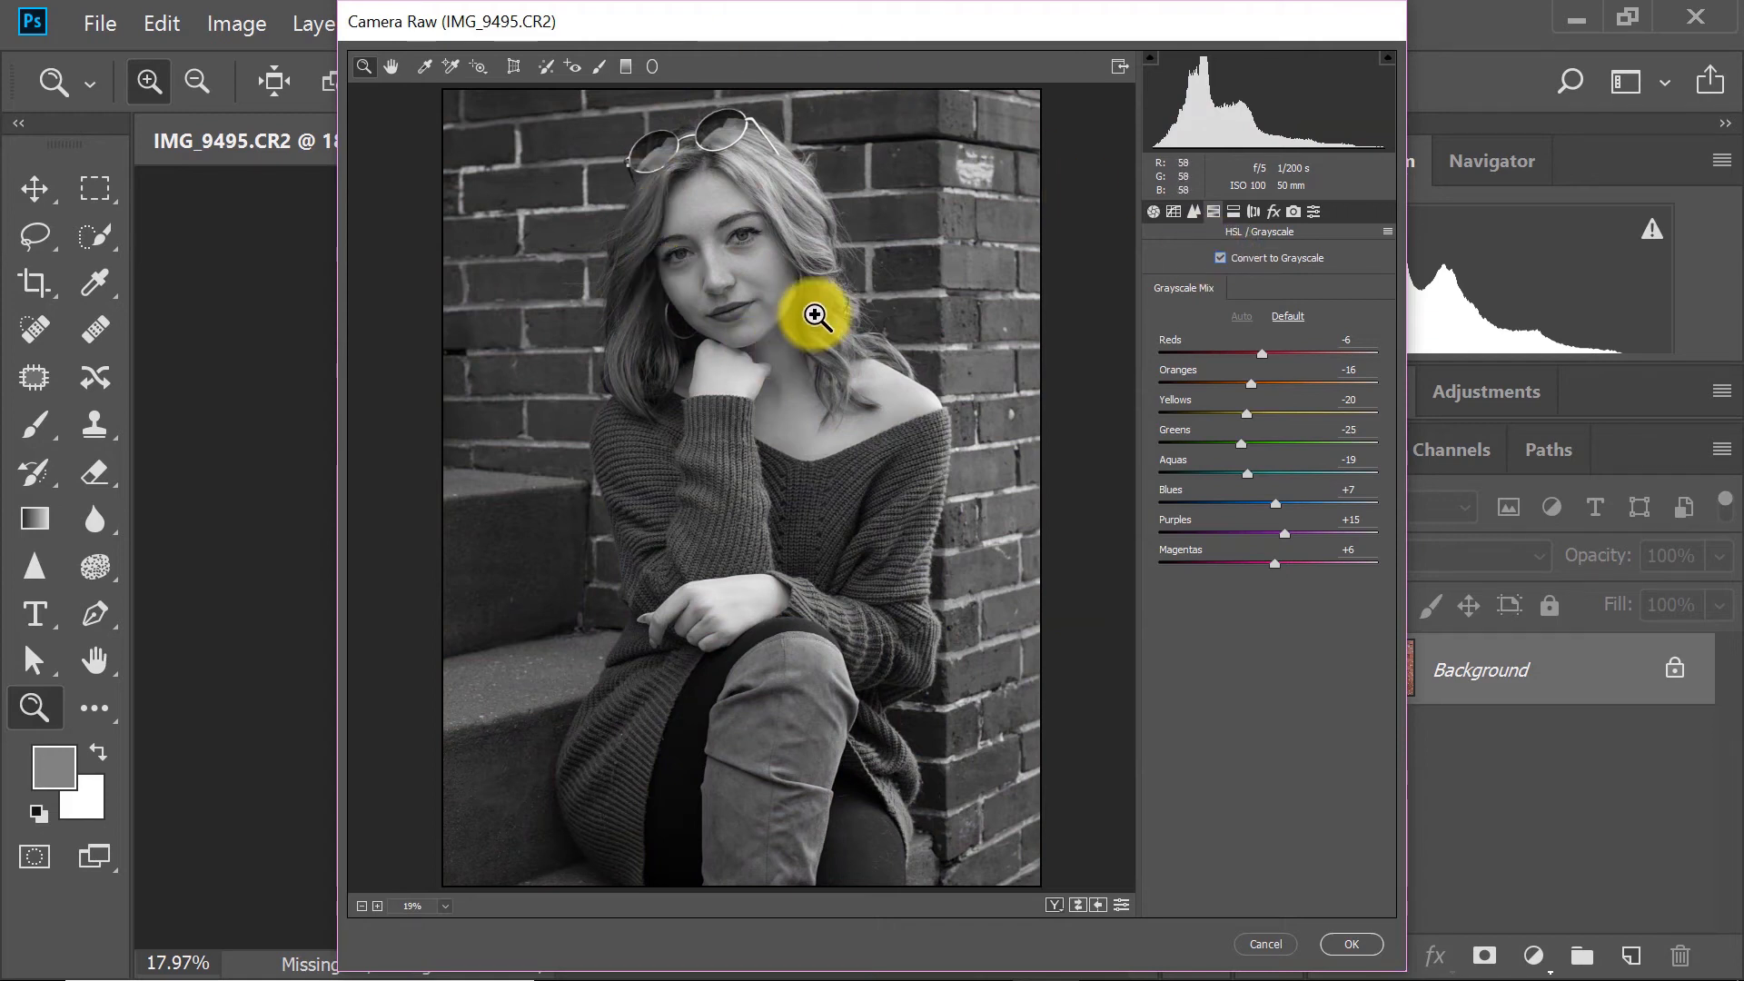
pyautogui.click(1154, 210)
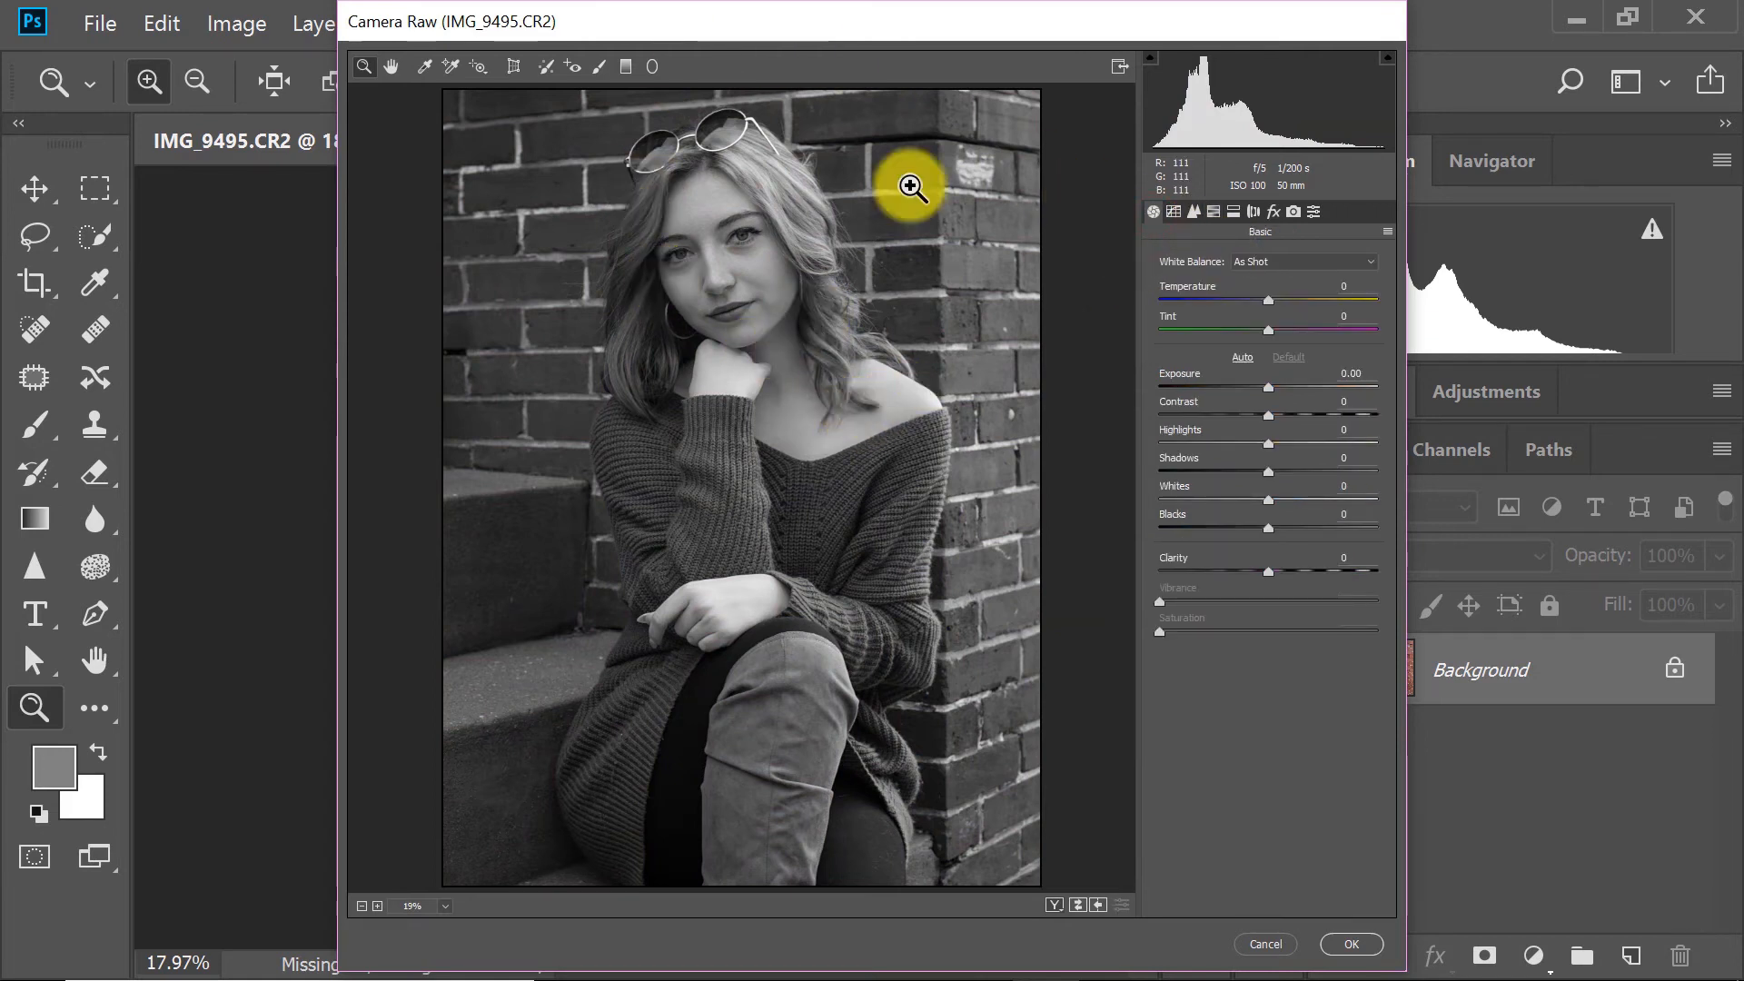
pyautogui.moveTo(1268, 569); pyautogui.dragTo(1282, 568)
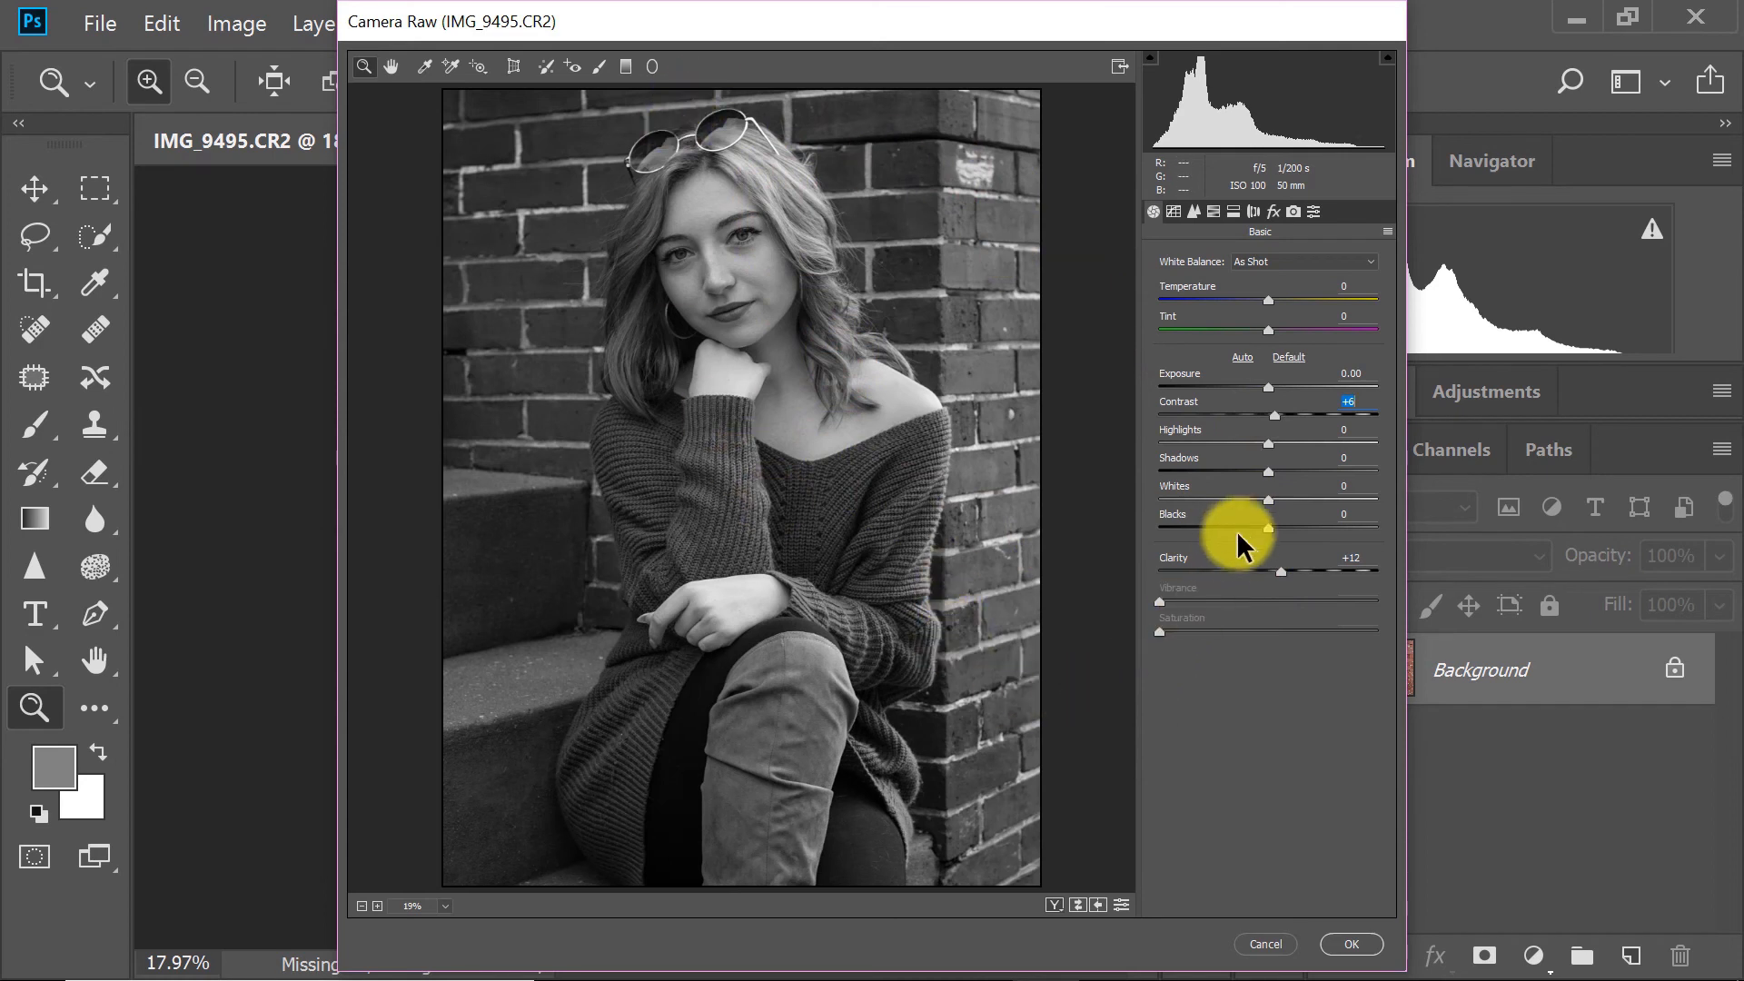
pyautogui.moveTo(1267, 527); pyautogui.dragTo(1261, 526)
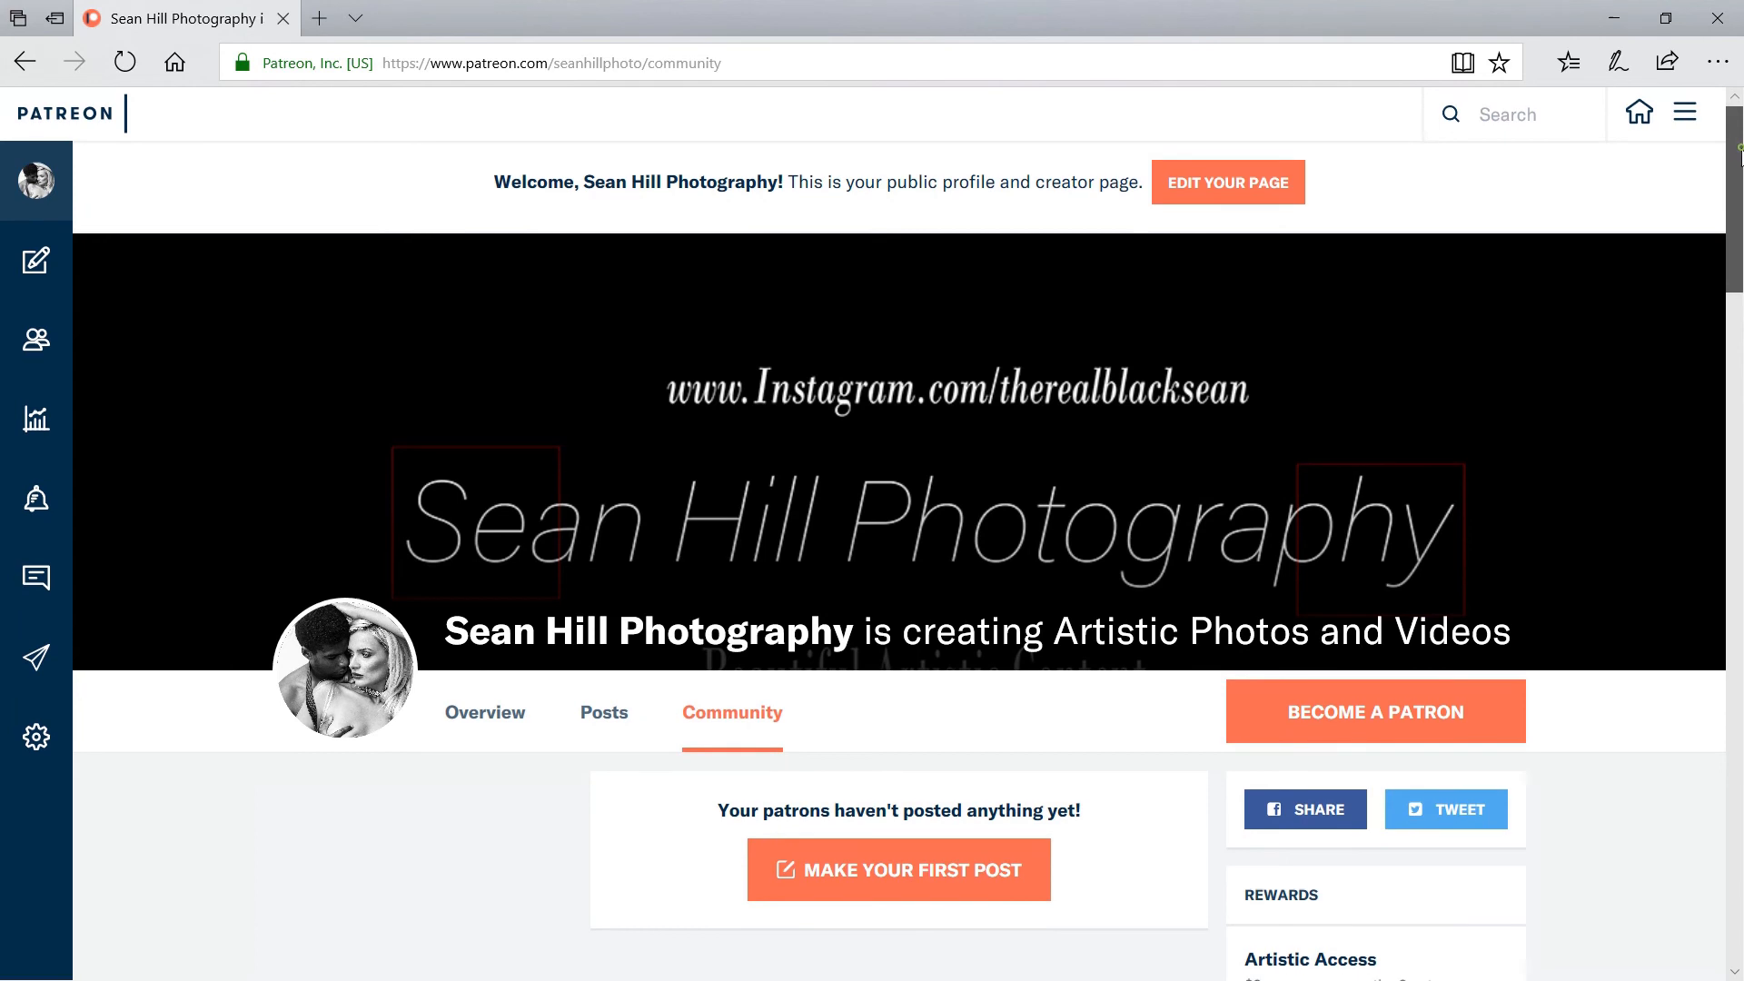
pyautogui.scroll(-1, 1739, 192)
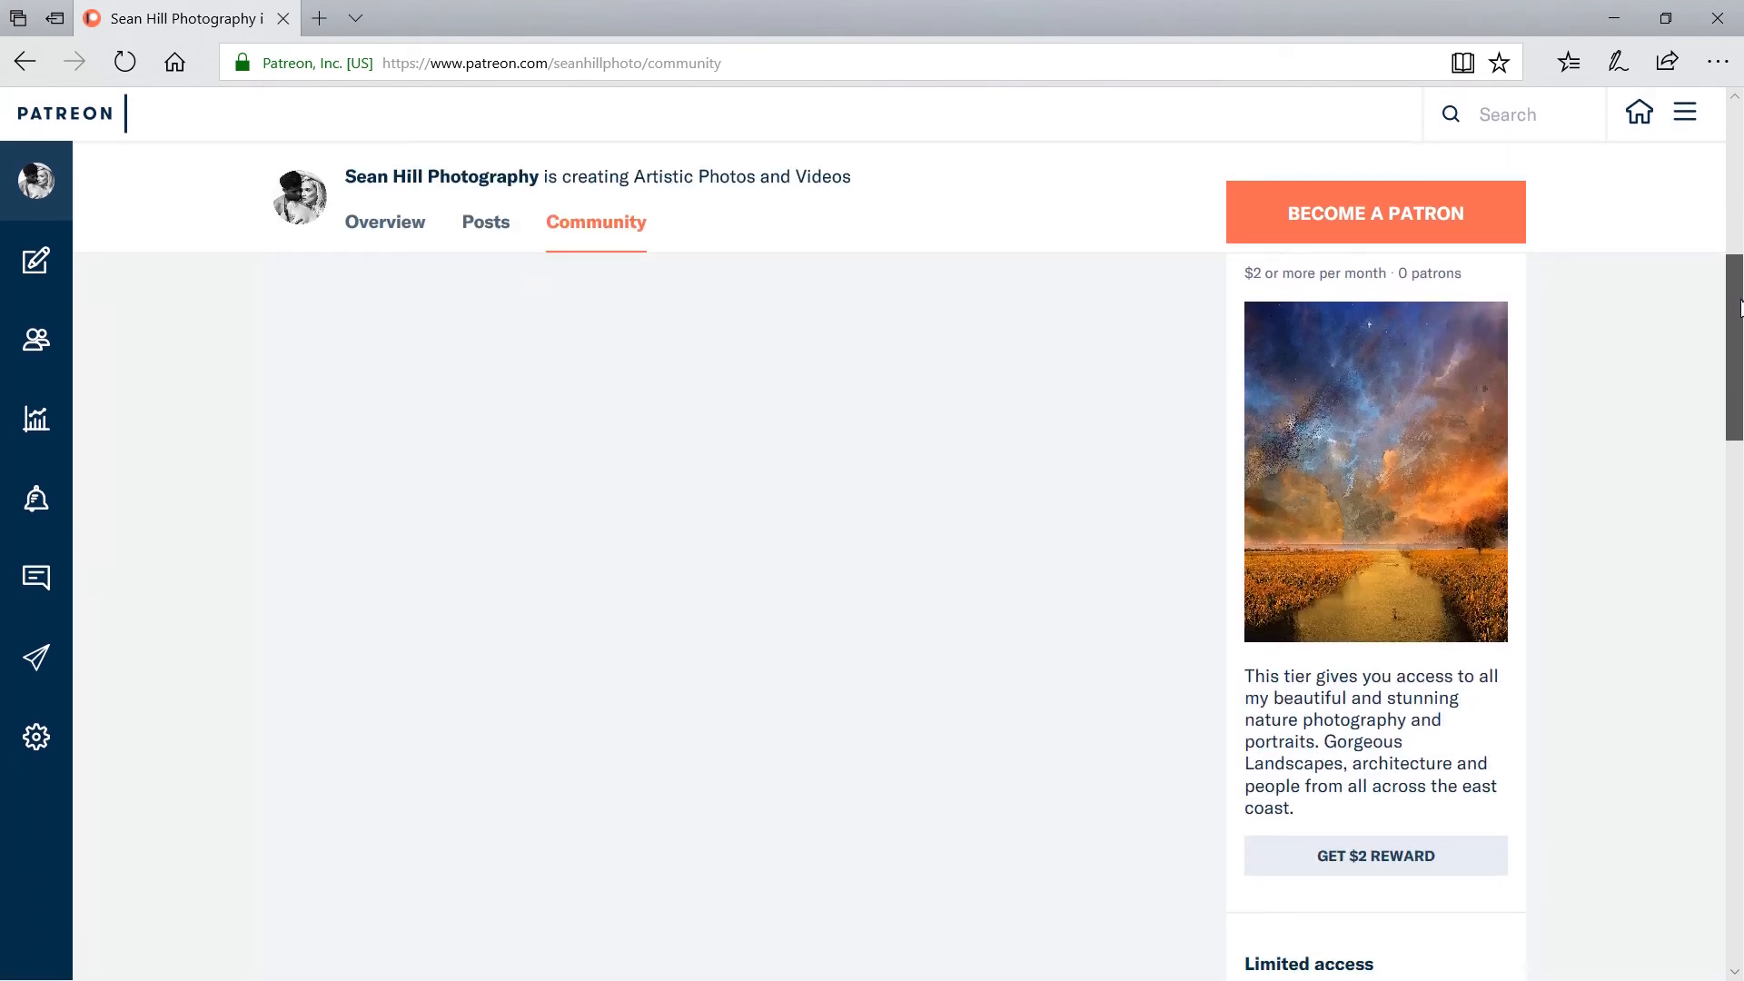